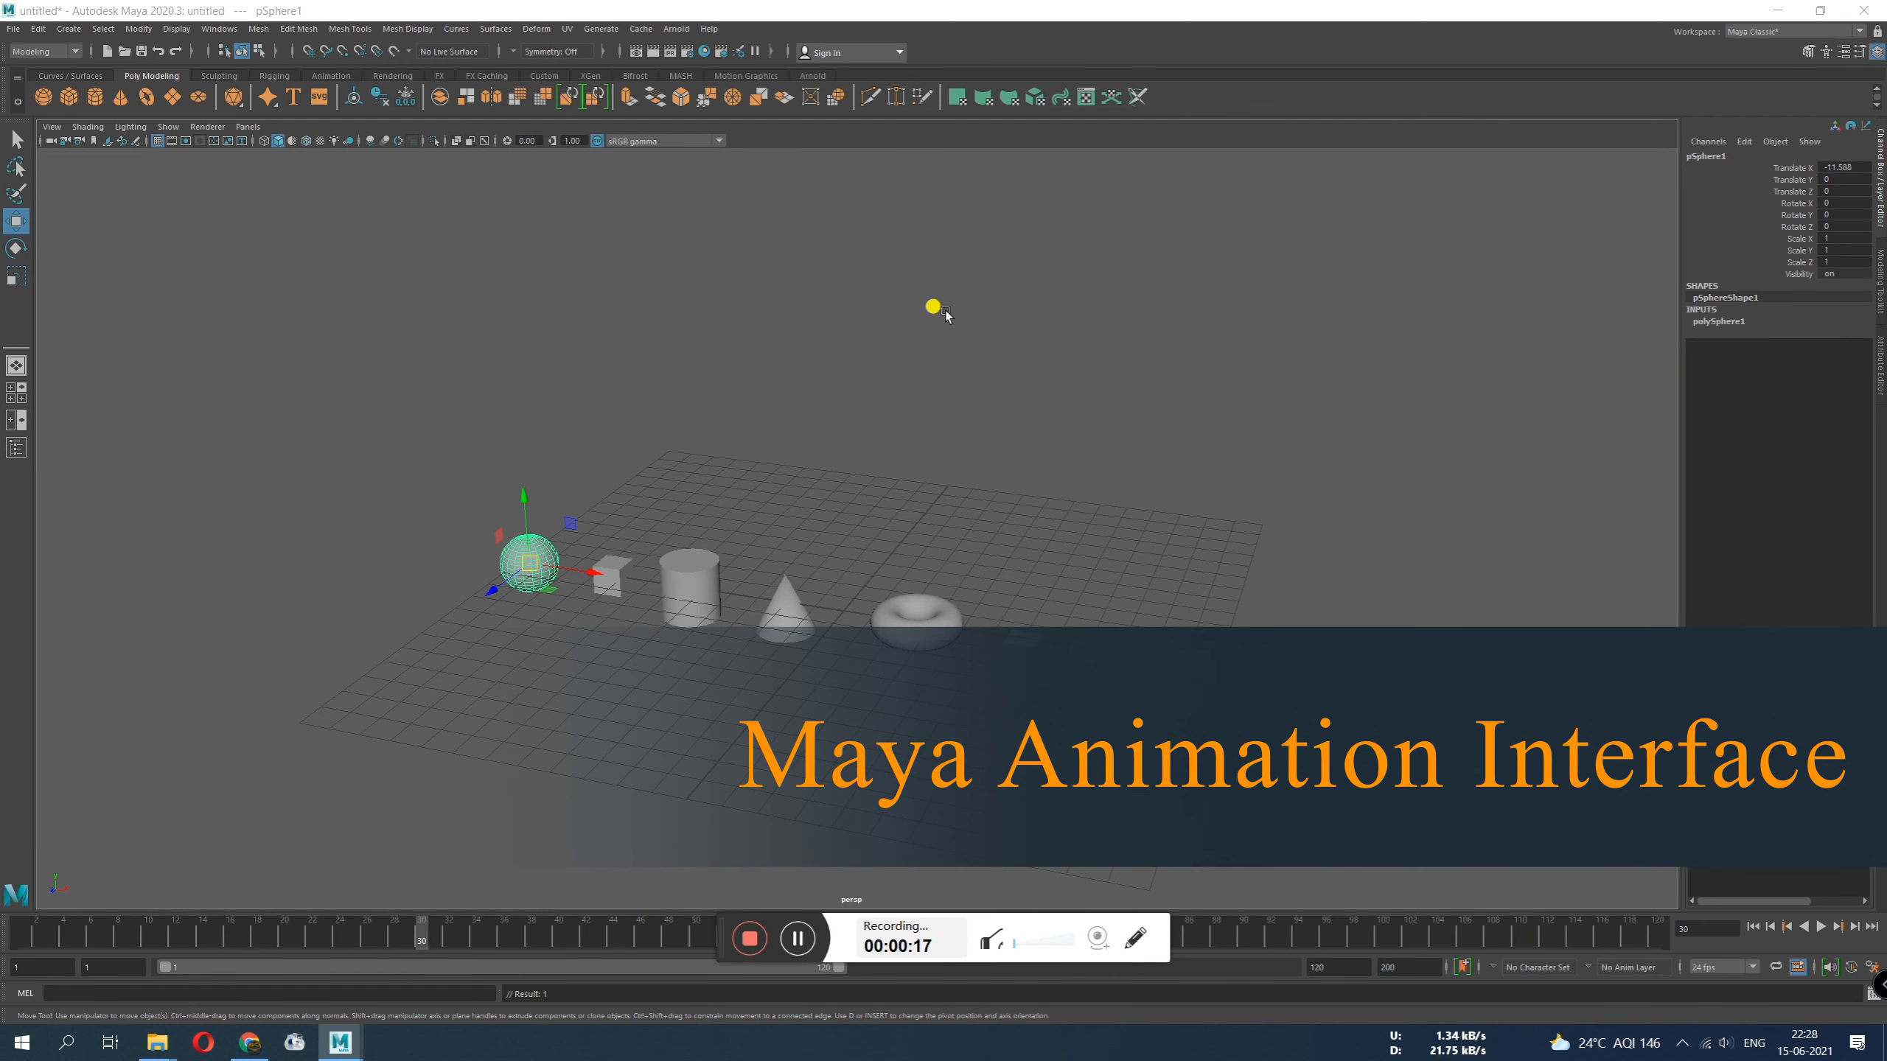
Deselect the sphere and orbit the camera around the primitives
left_click(994, 577)
left_click_drag(995, 578, 1056, 659, "alt")
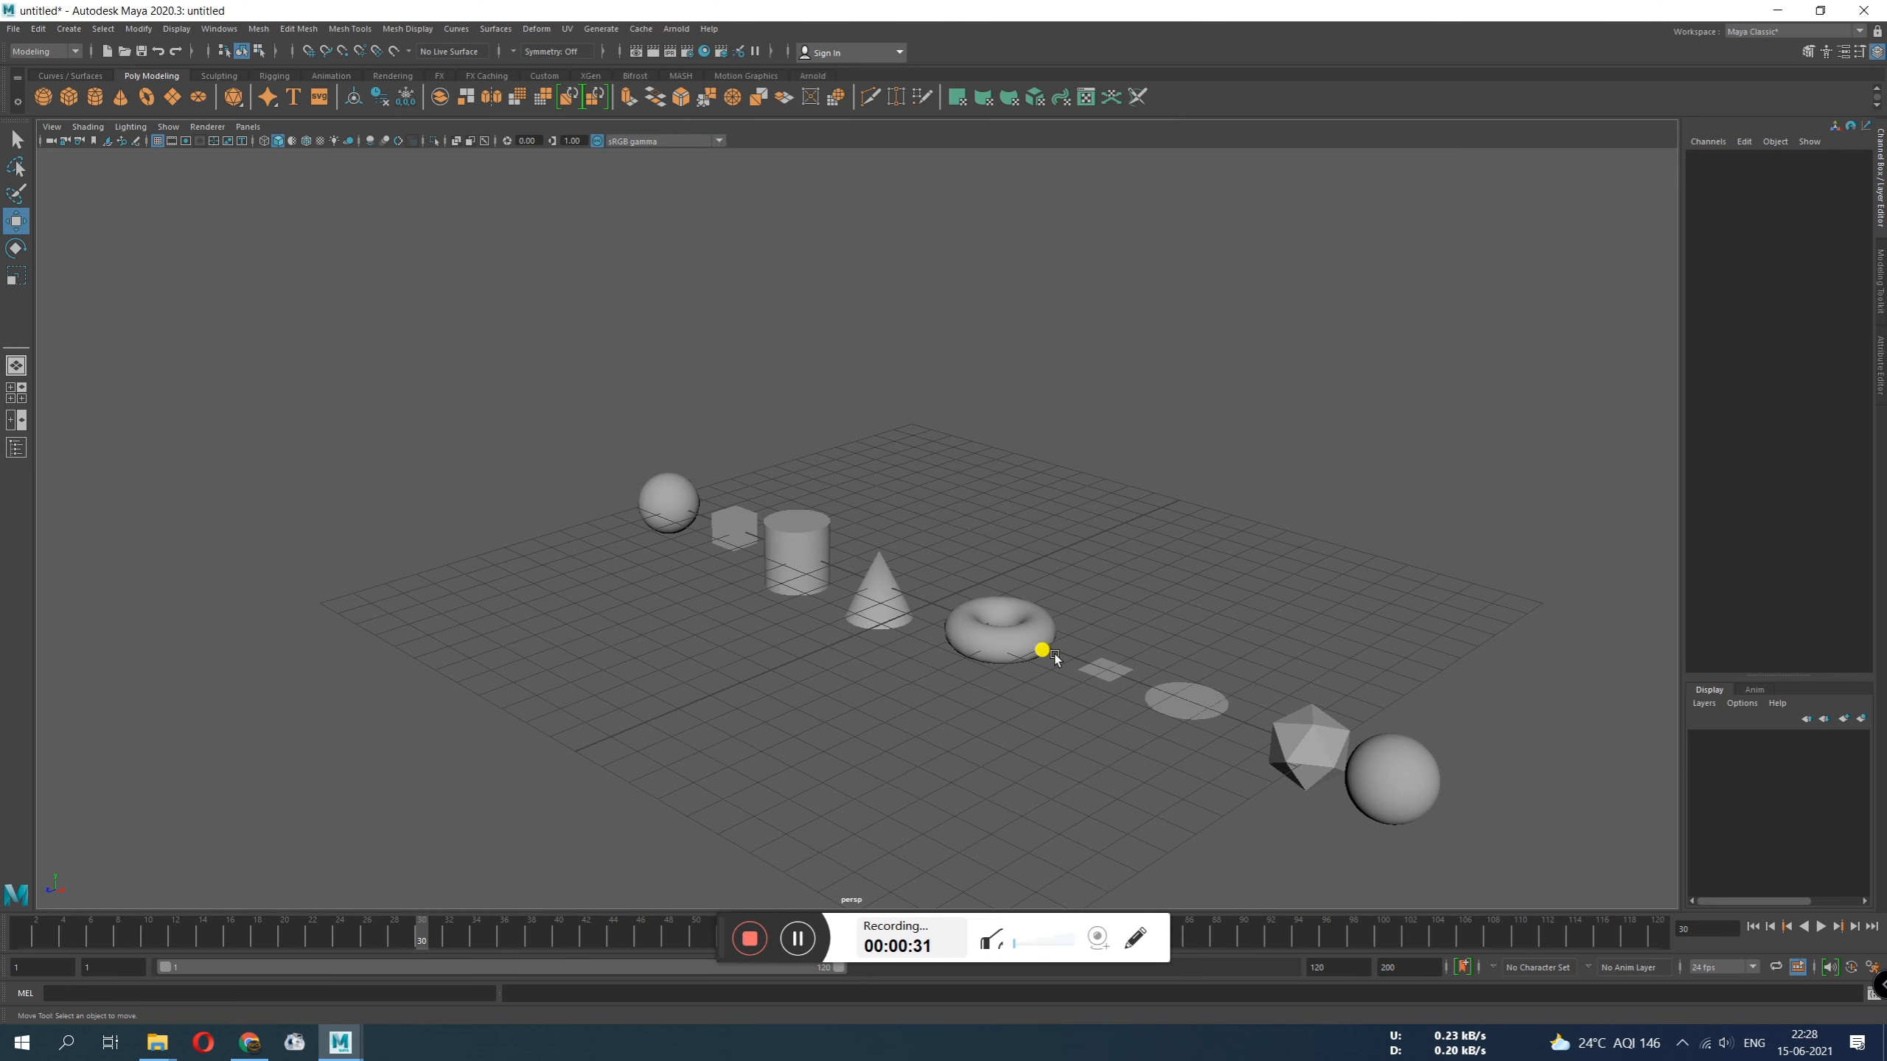
left_click_drag(1119, 322, 872, 593, "alt")
middle_click_drag(873, 592, 852, 581, "alt")
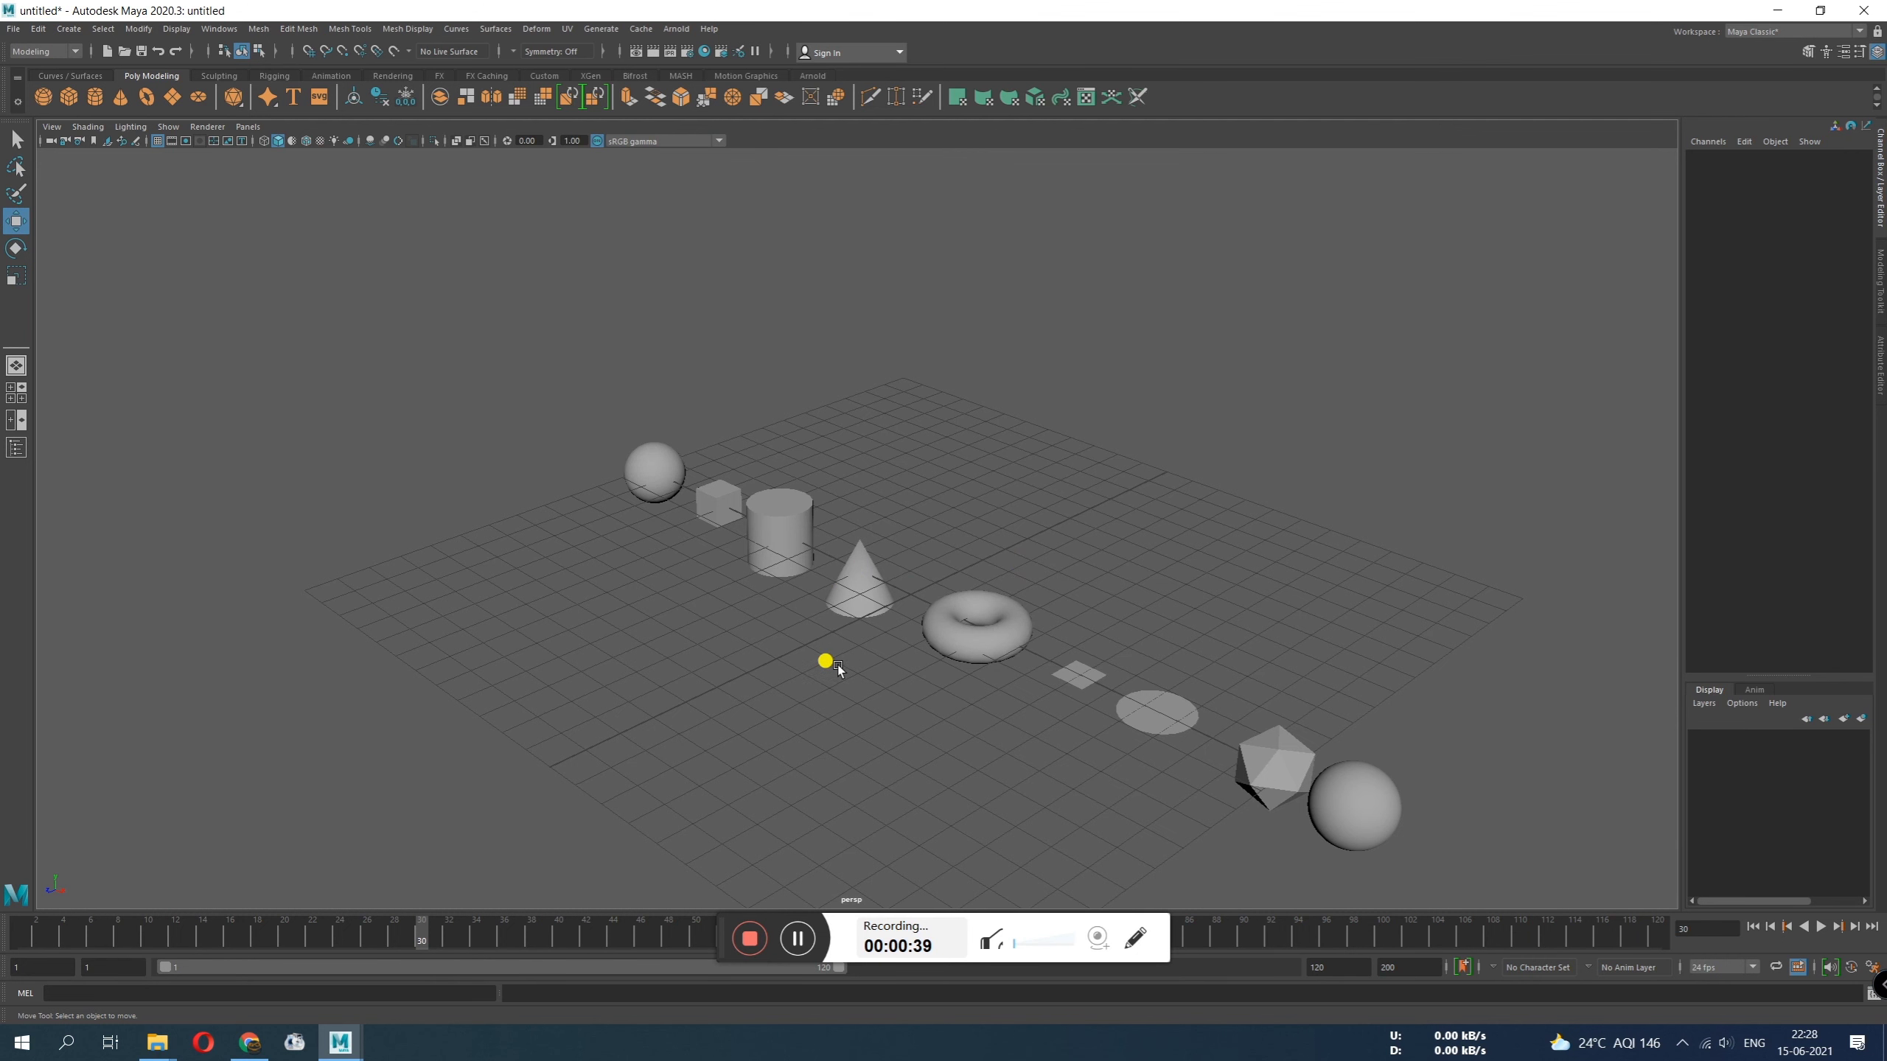
left_click_drag(830, 656, 886, 664, "alt")
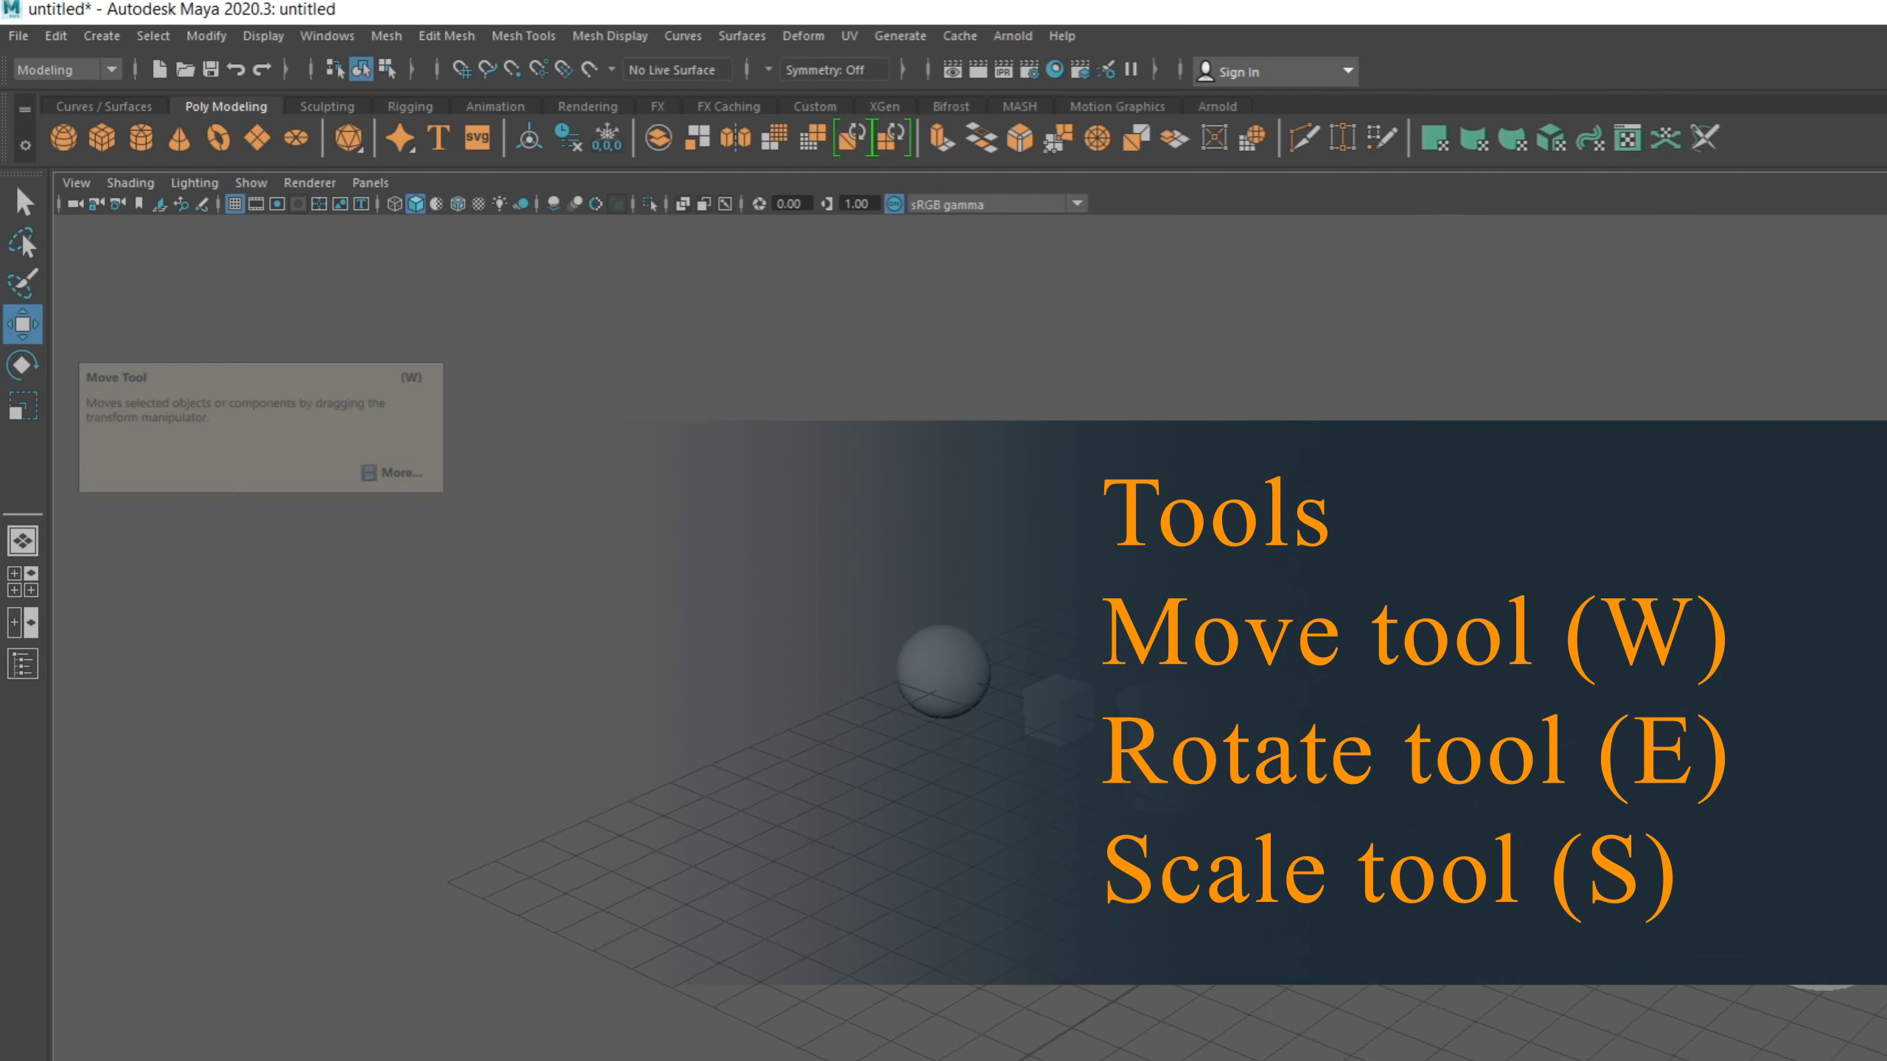
left_click_drag(1582, 1055, 1518, 1051, "alt")
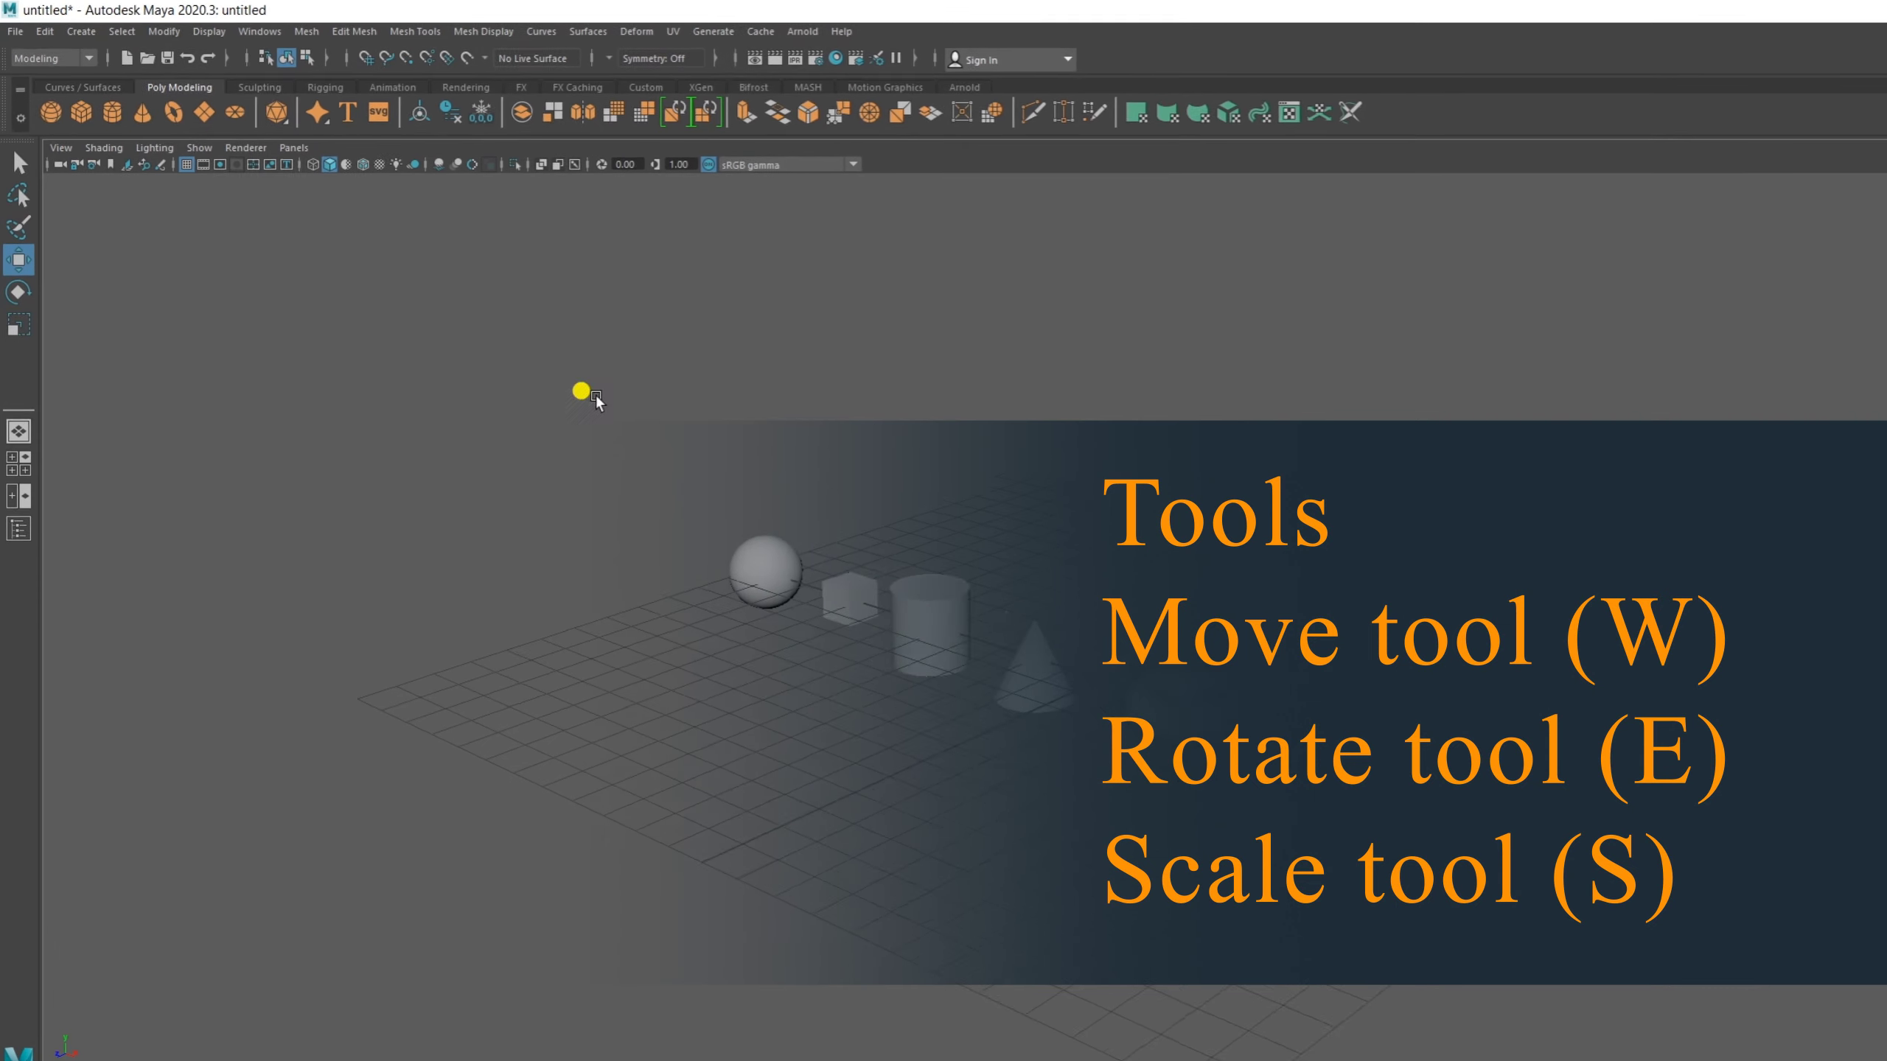
Select the cube, cylinder and cone, try moving them up, then undo the move
left_click_drag(634, 422, 1461, 1060)
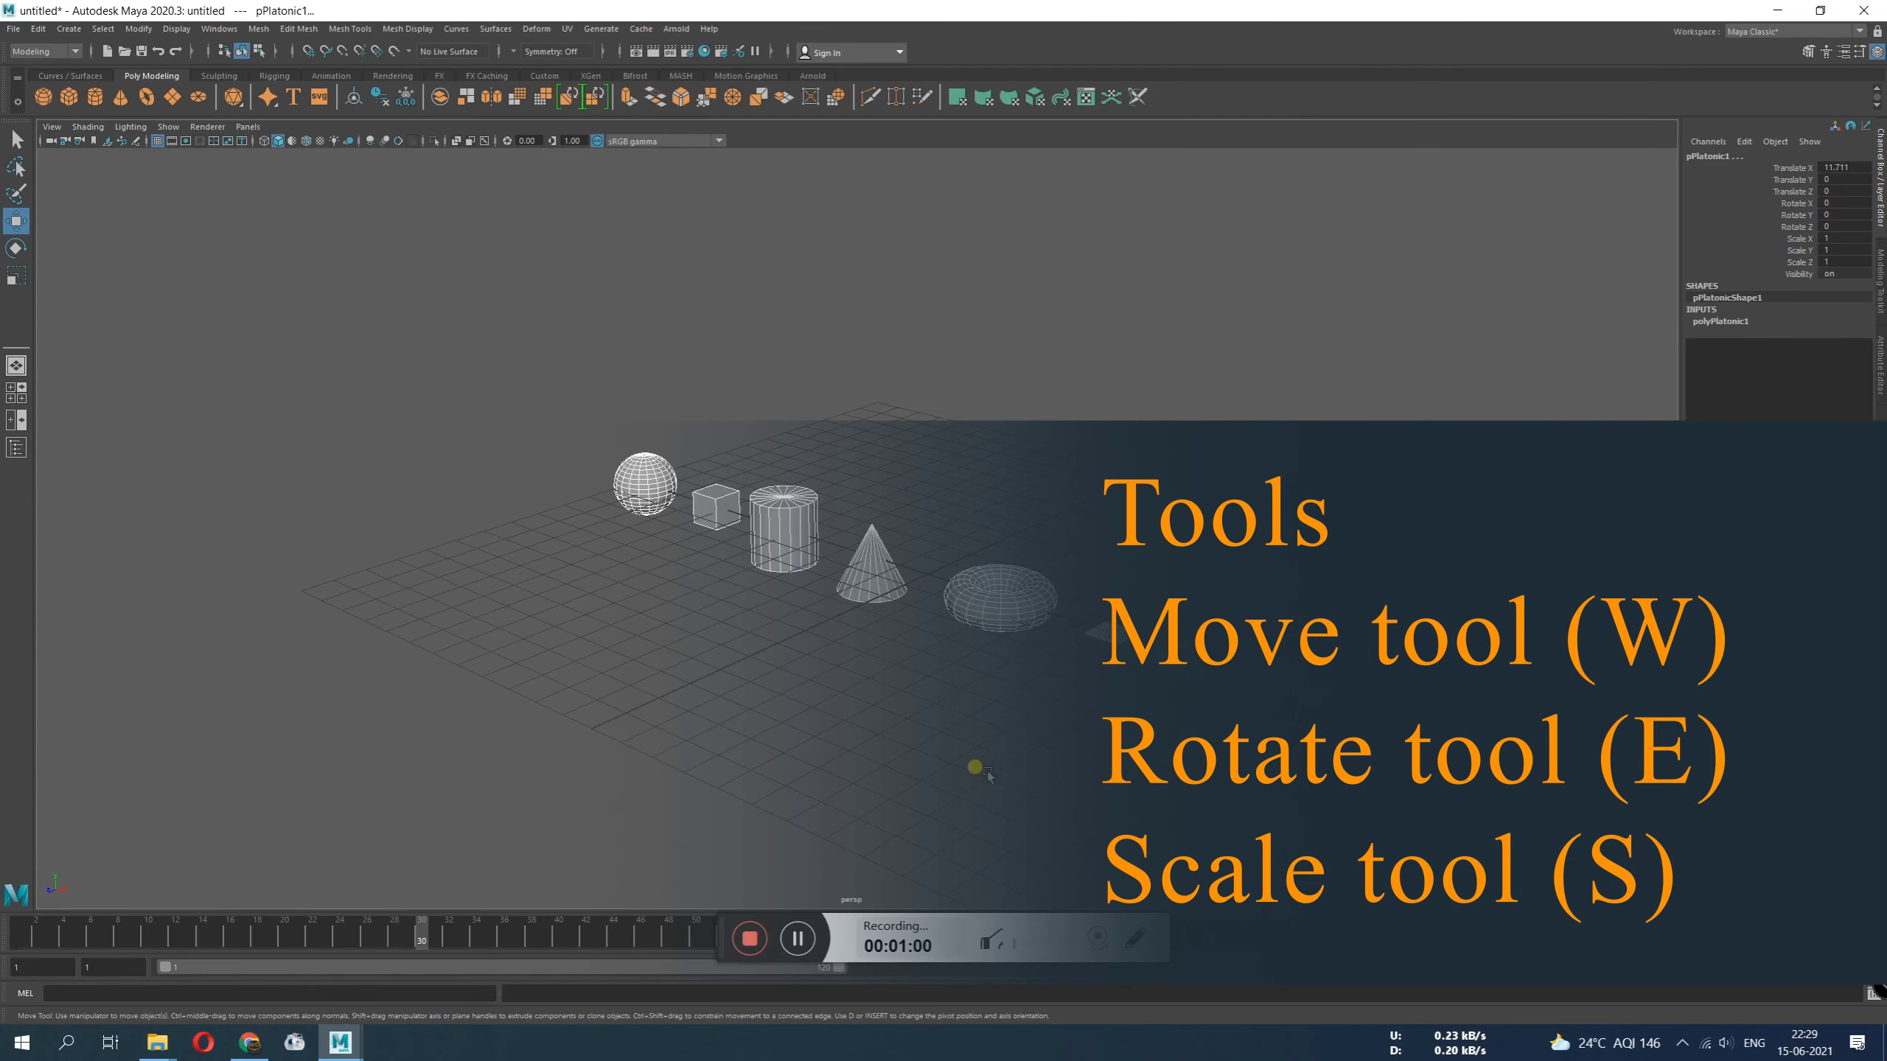
left_click_drag(987, 773, 906, 737, "alt")
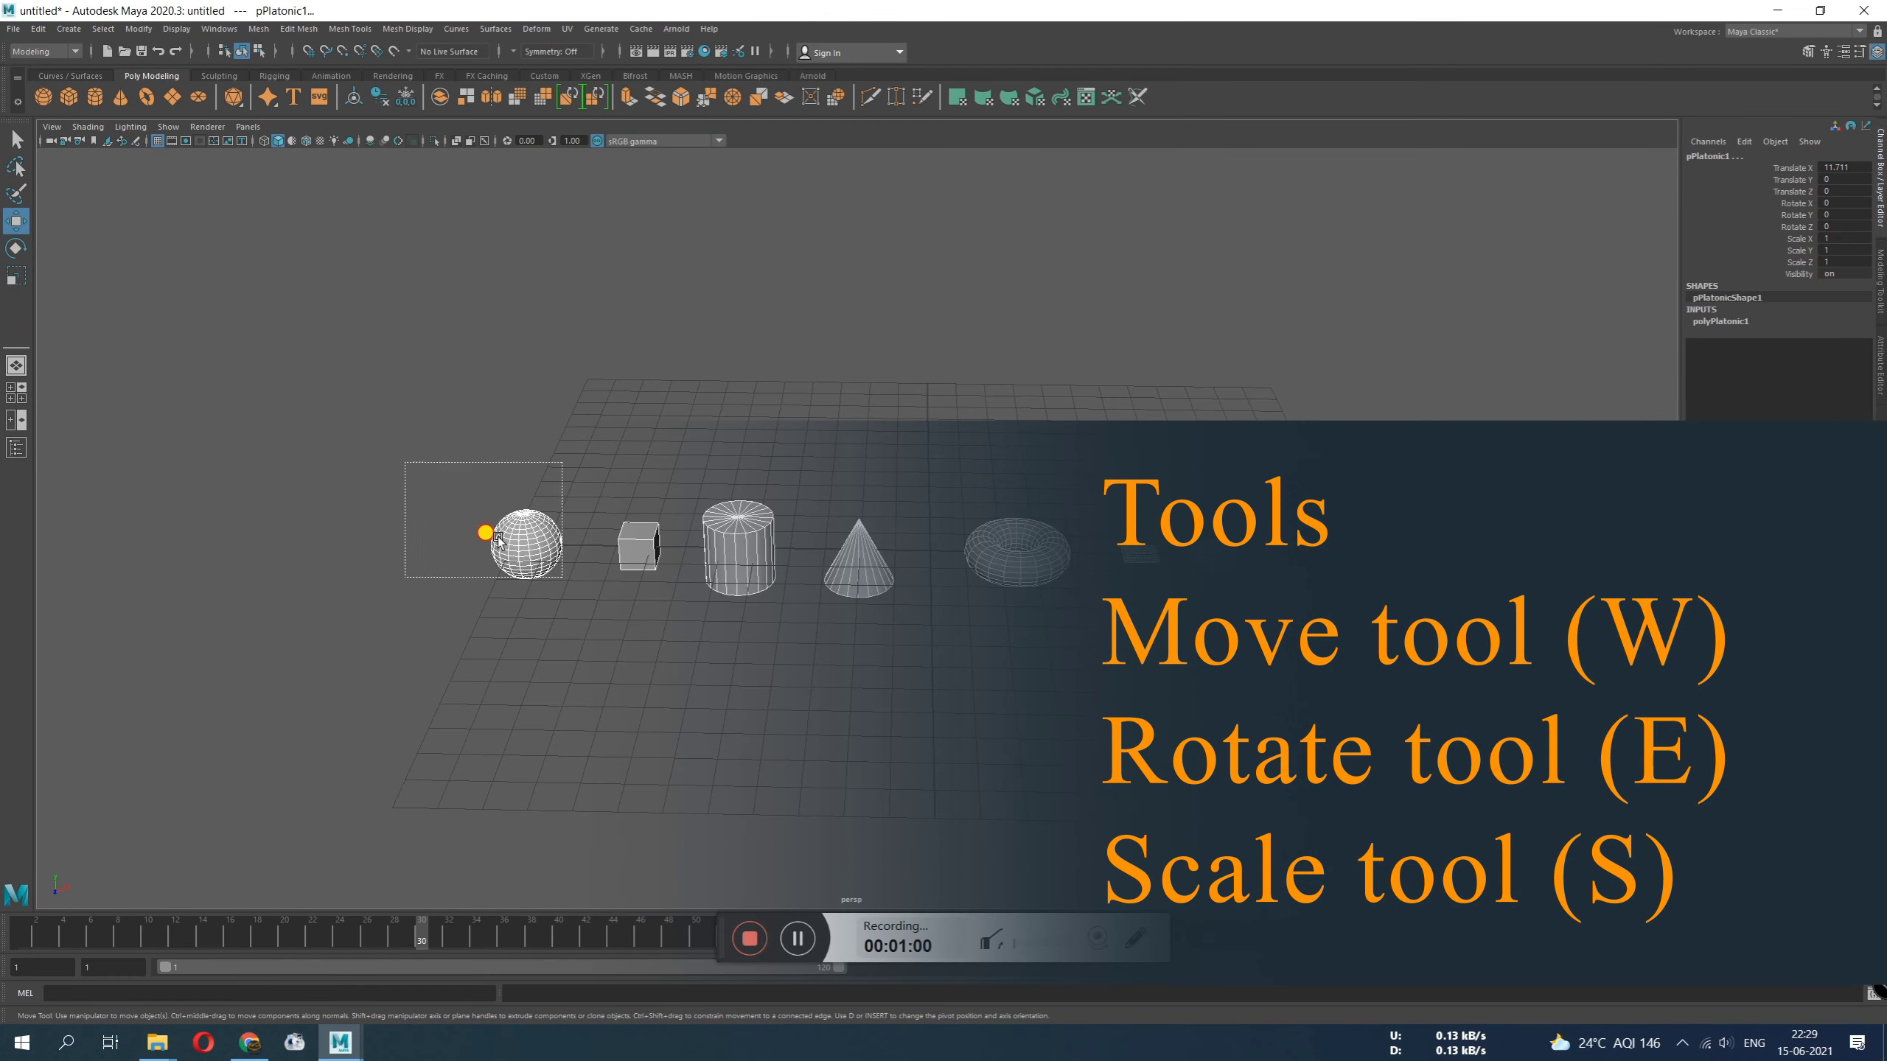
left_click(380, 392)
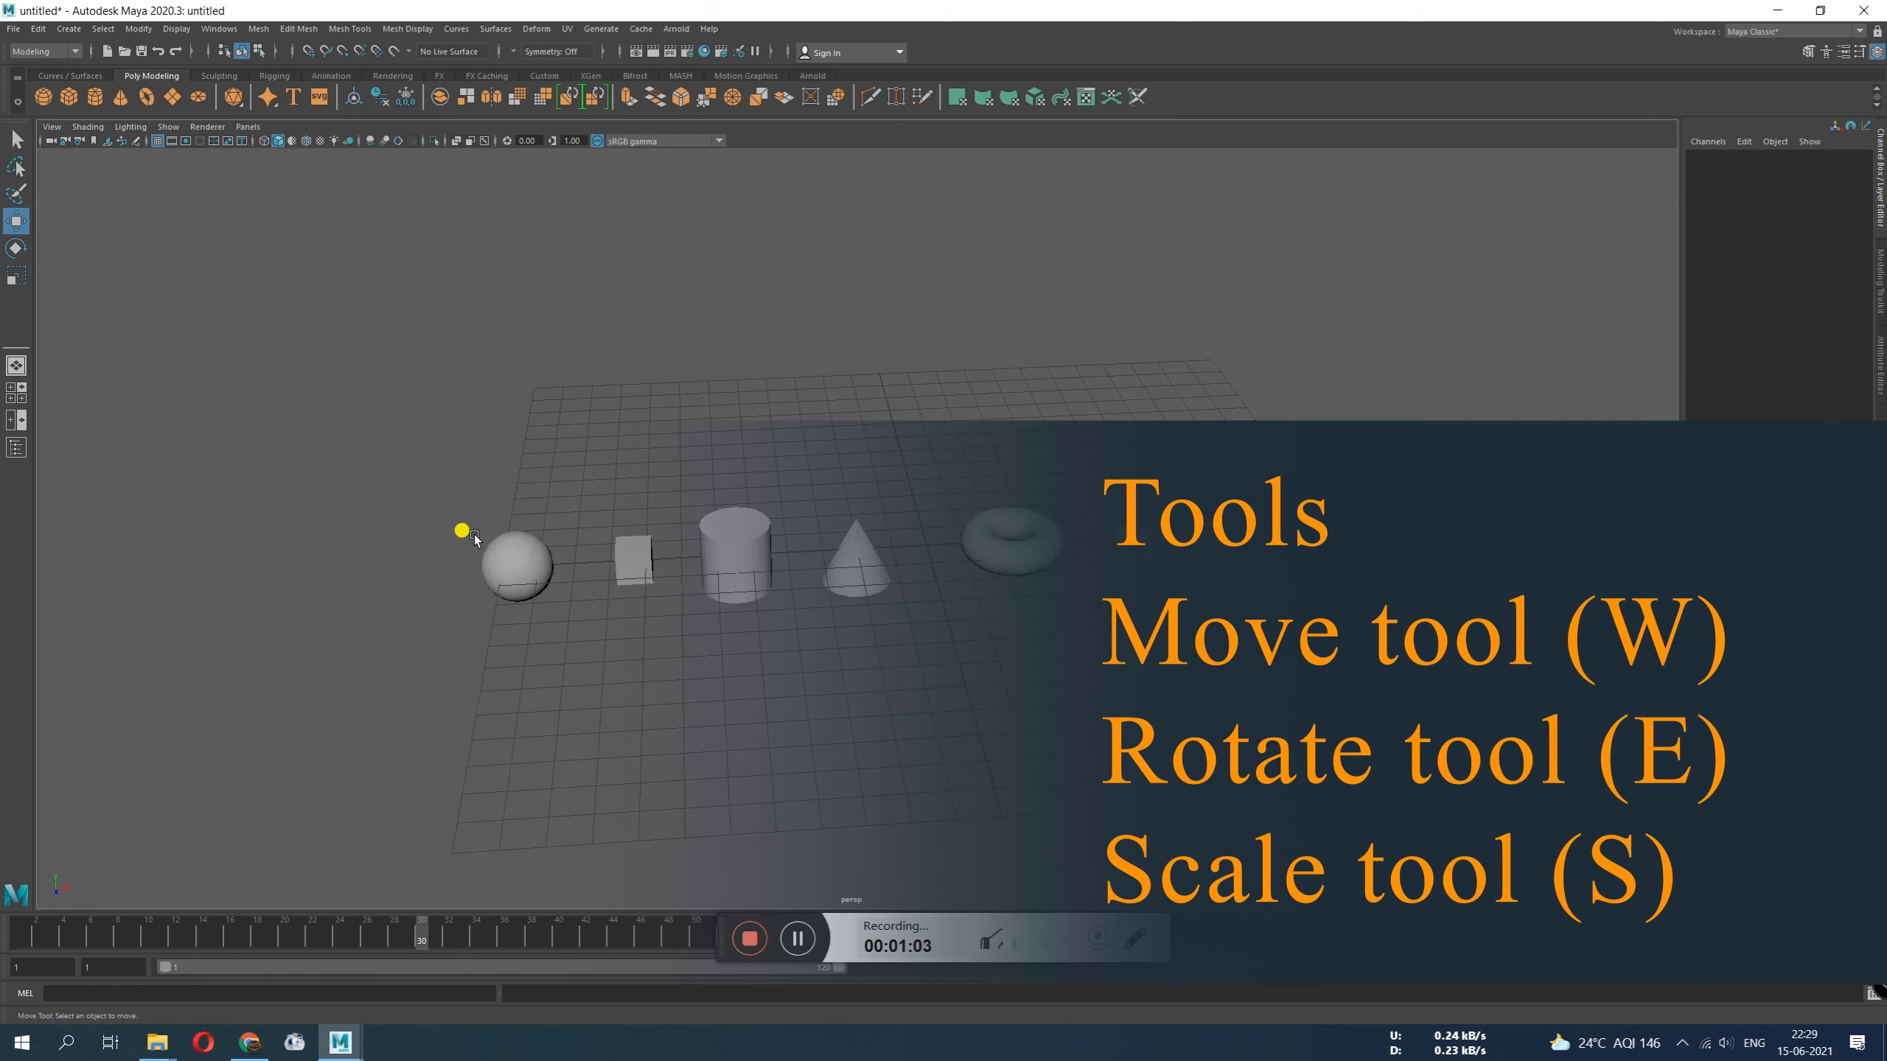
left_click_drag(464, 530, 442, 560, "alt")
left_click_drag(401, 386, 884, 747)
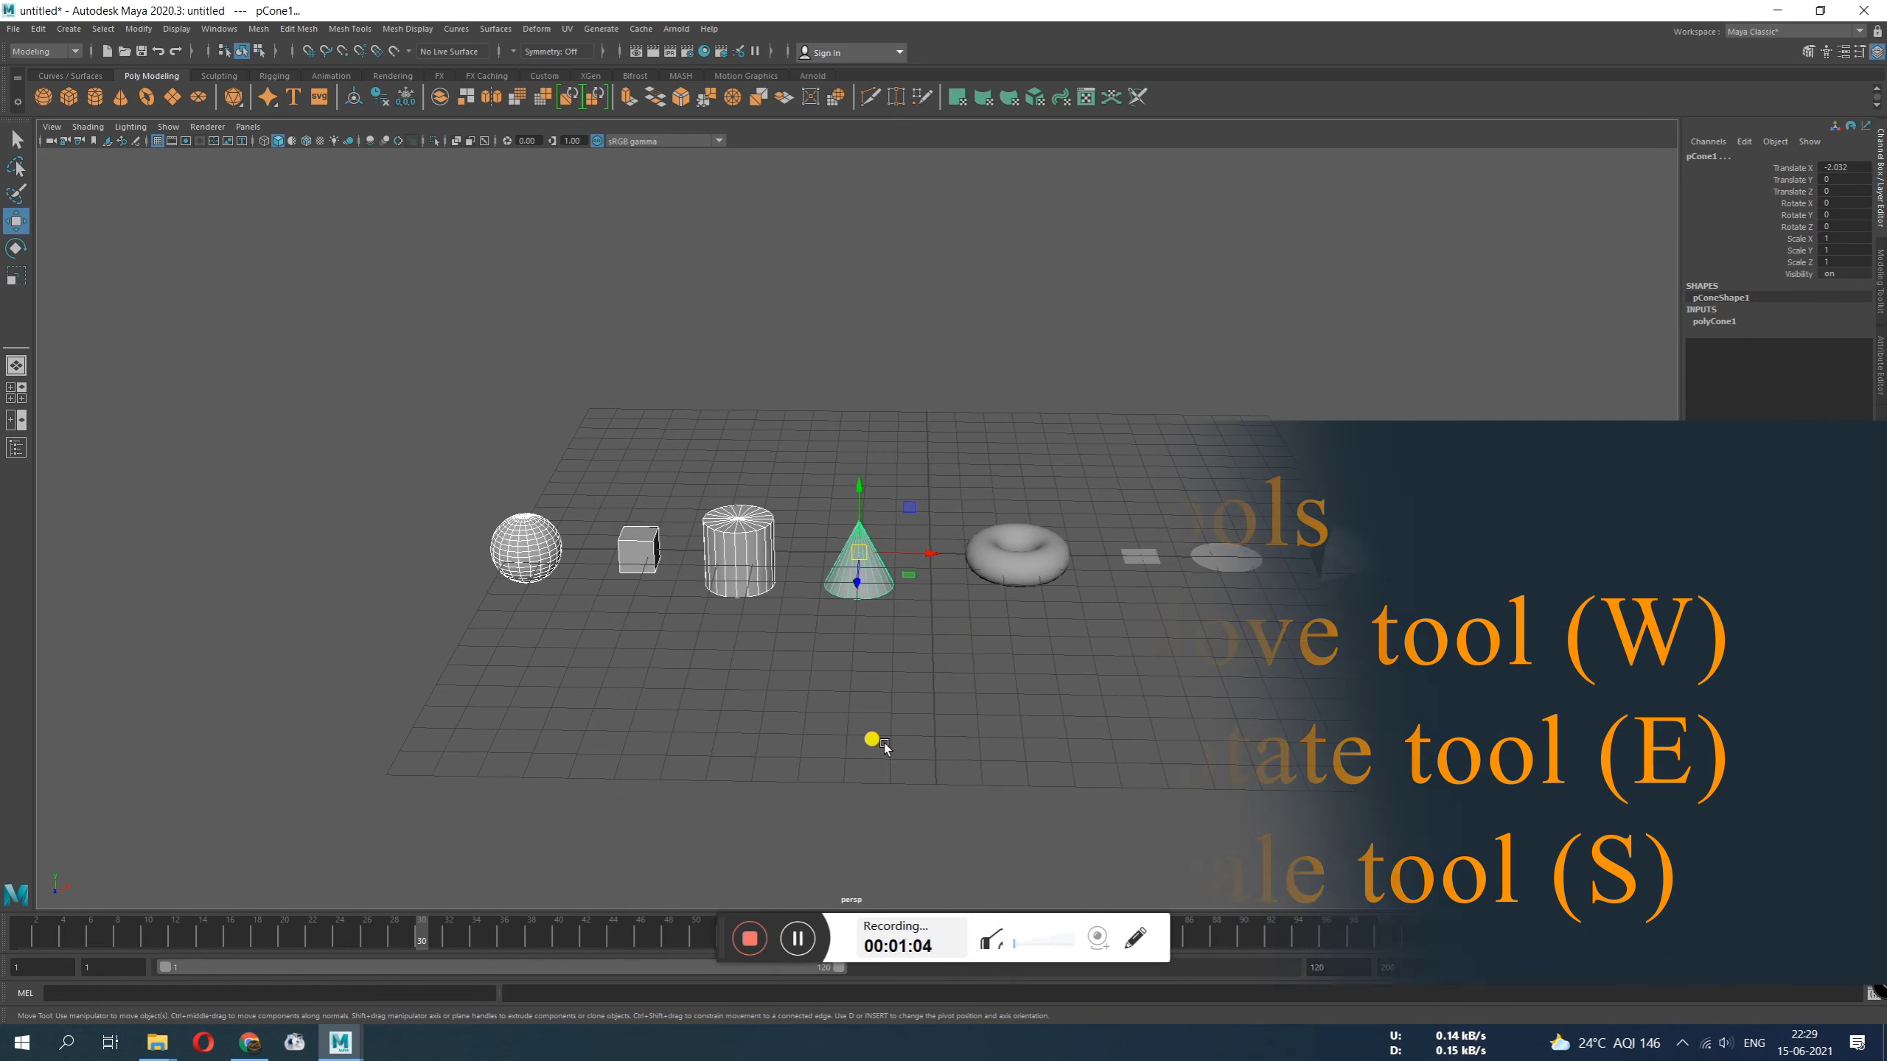
left_click_drag(614, 384, 854, 631)
left_click_drag(858, 549, 849, 424)
key("ctrl+z")
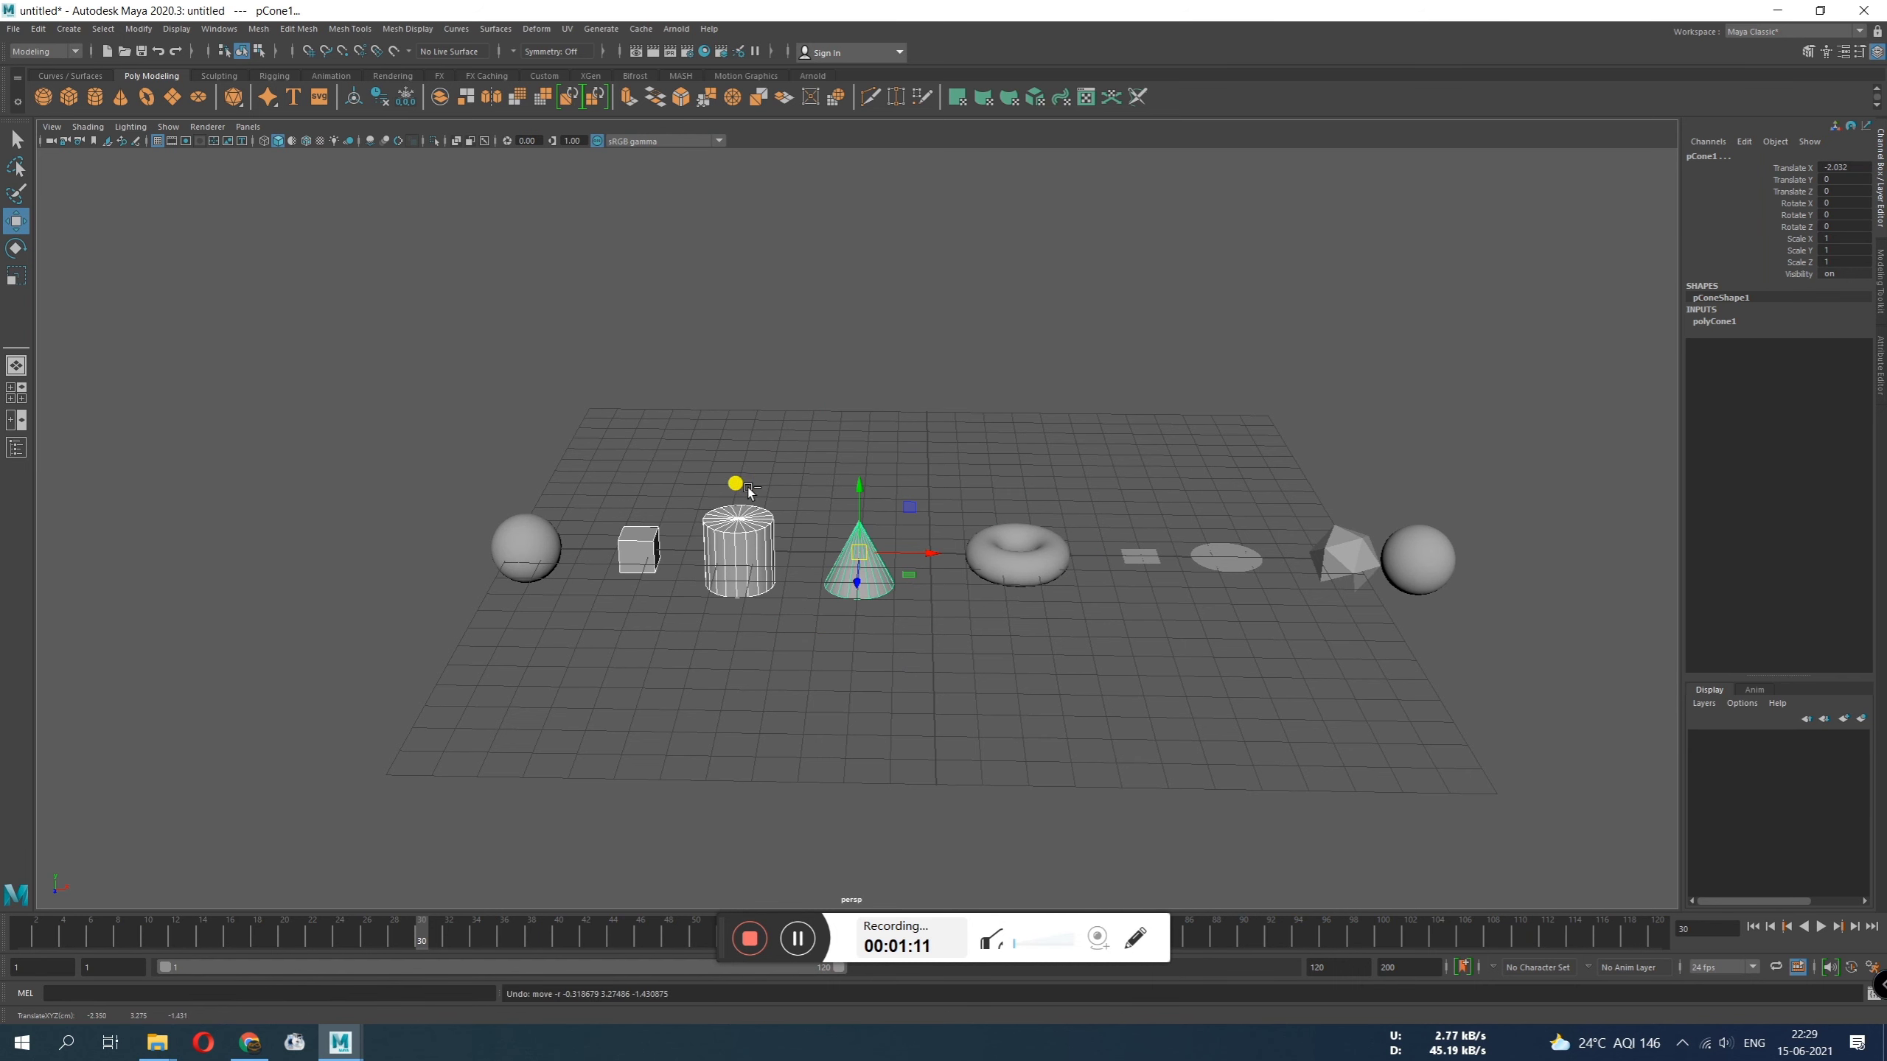
Try rotating the sphere-through-torus selection with the Rotate tool, then undo it
left_click_drag(304, 293, 1058, 657)
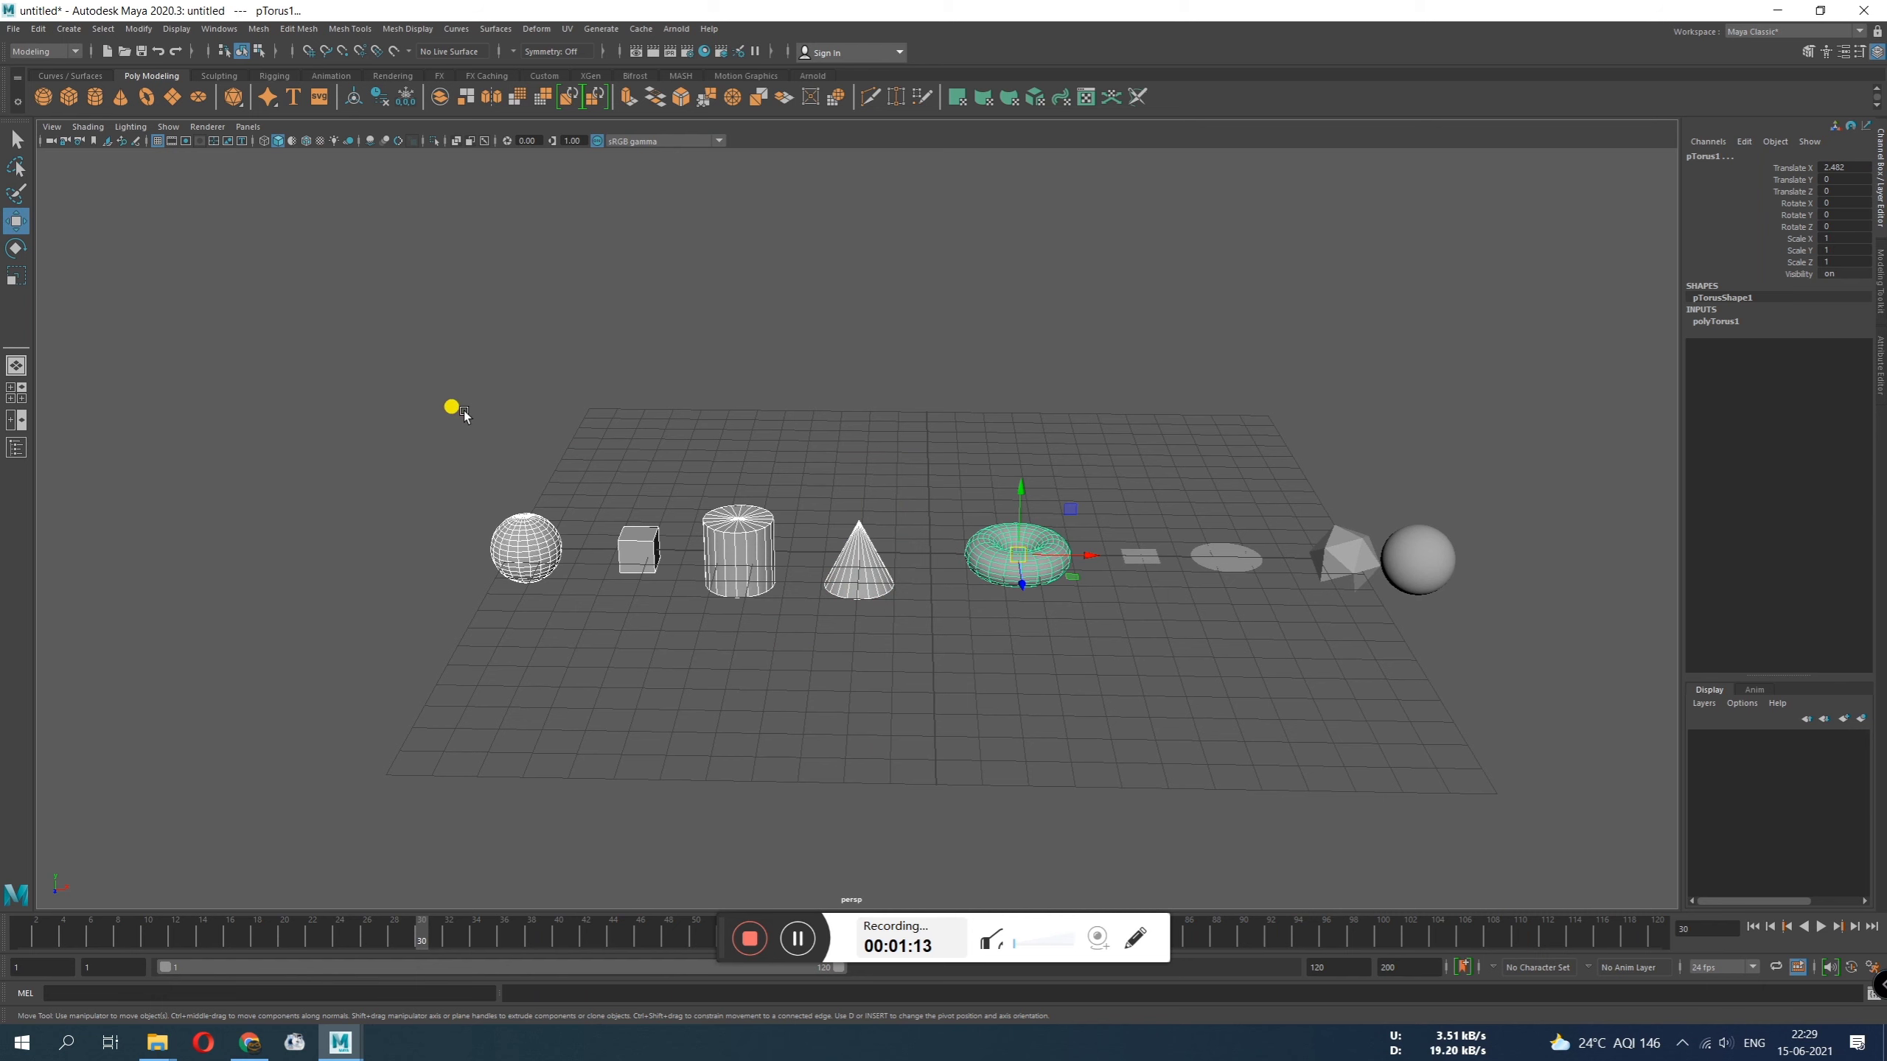
key("e")
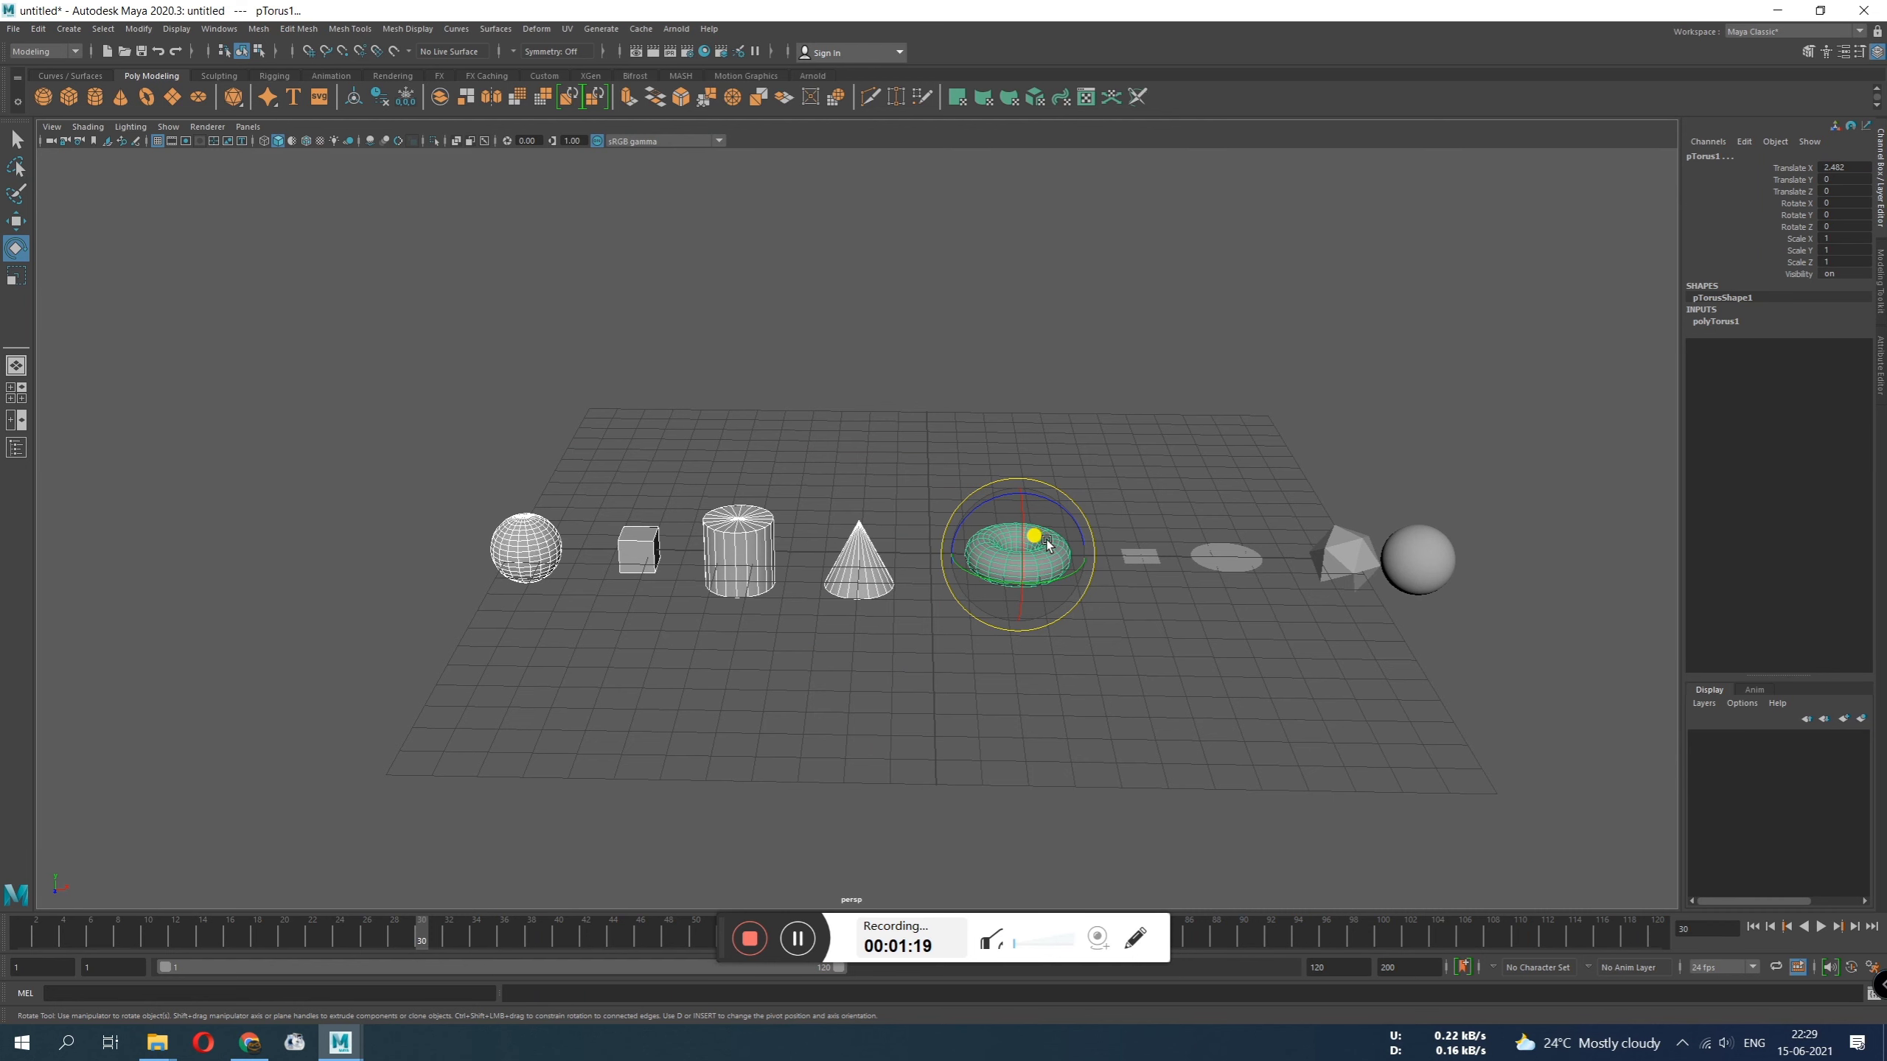
left_click_drag(1051, 541, 1051, 465)
key("ctrl+z")
key("ctrl+z")
key("ctrl+z")
key("ctrl+z")
key("ctrl+z")
key("ctrl+z")
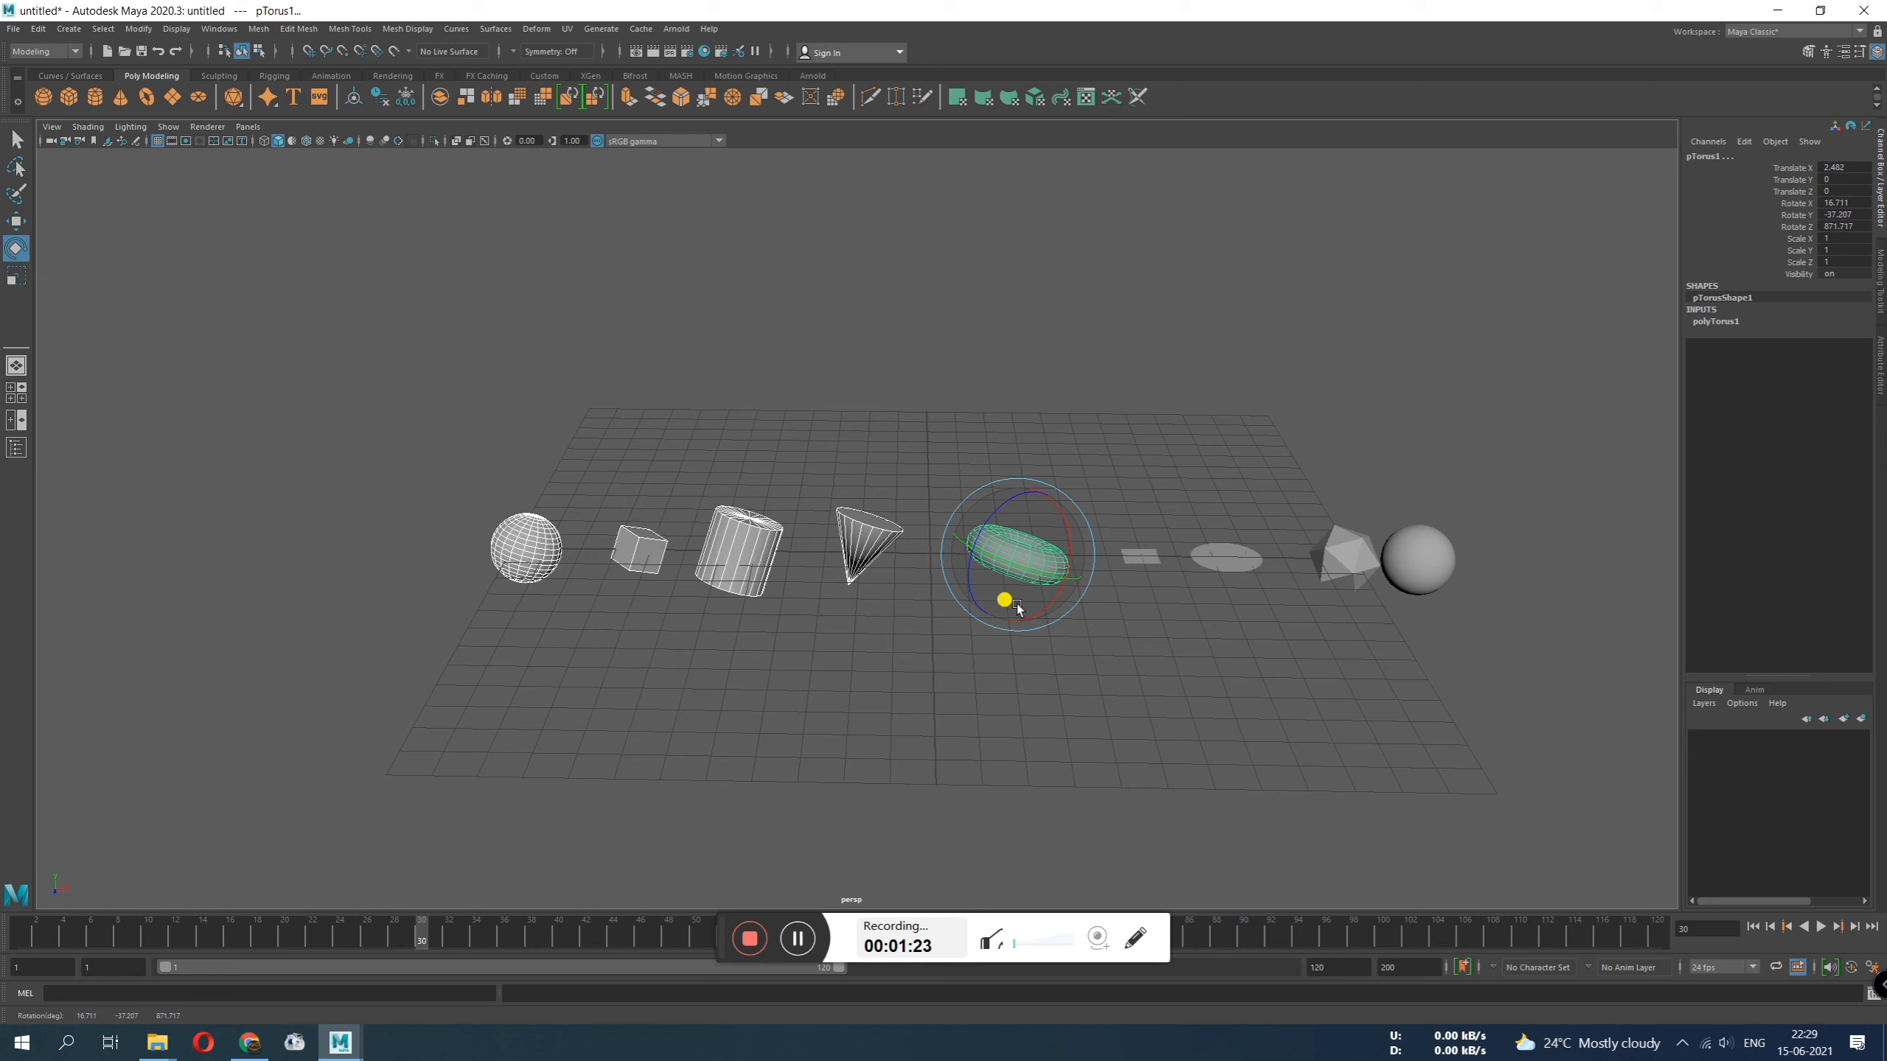
Try scaling up the cylinder, cone, torus and plane, then undo the scaling
left_click_drag(701, 354, 1131, 753)
key("r")
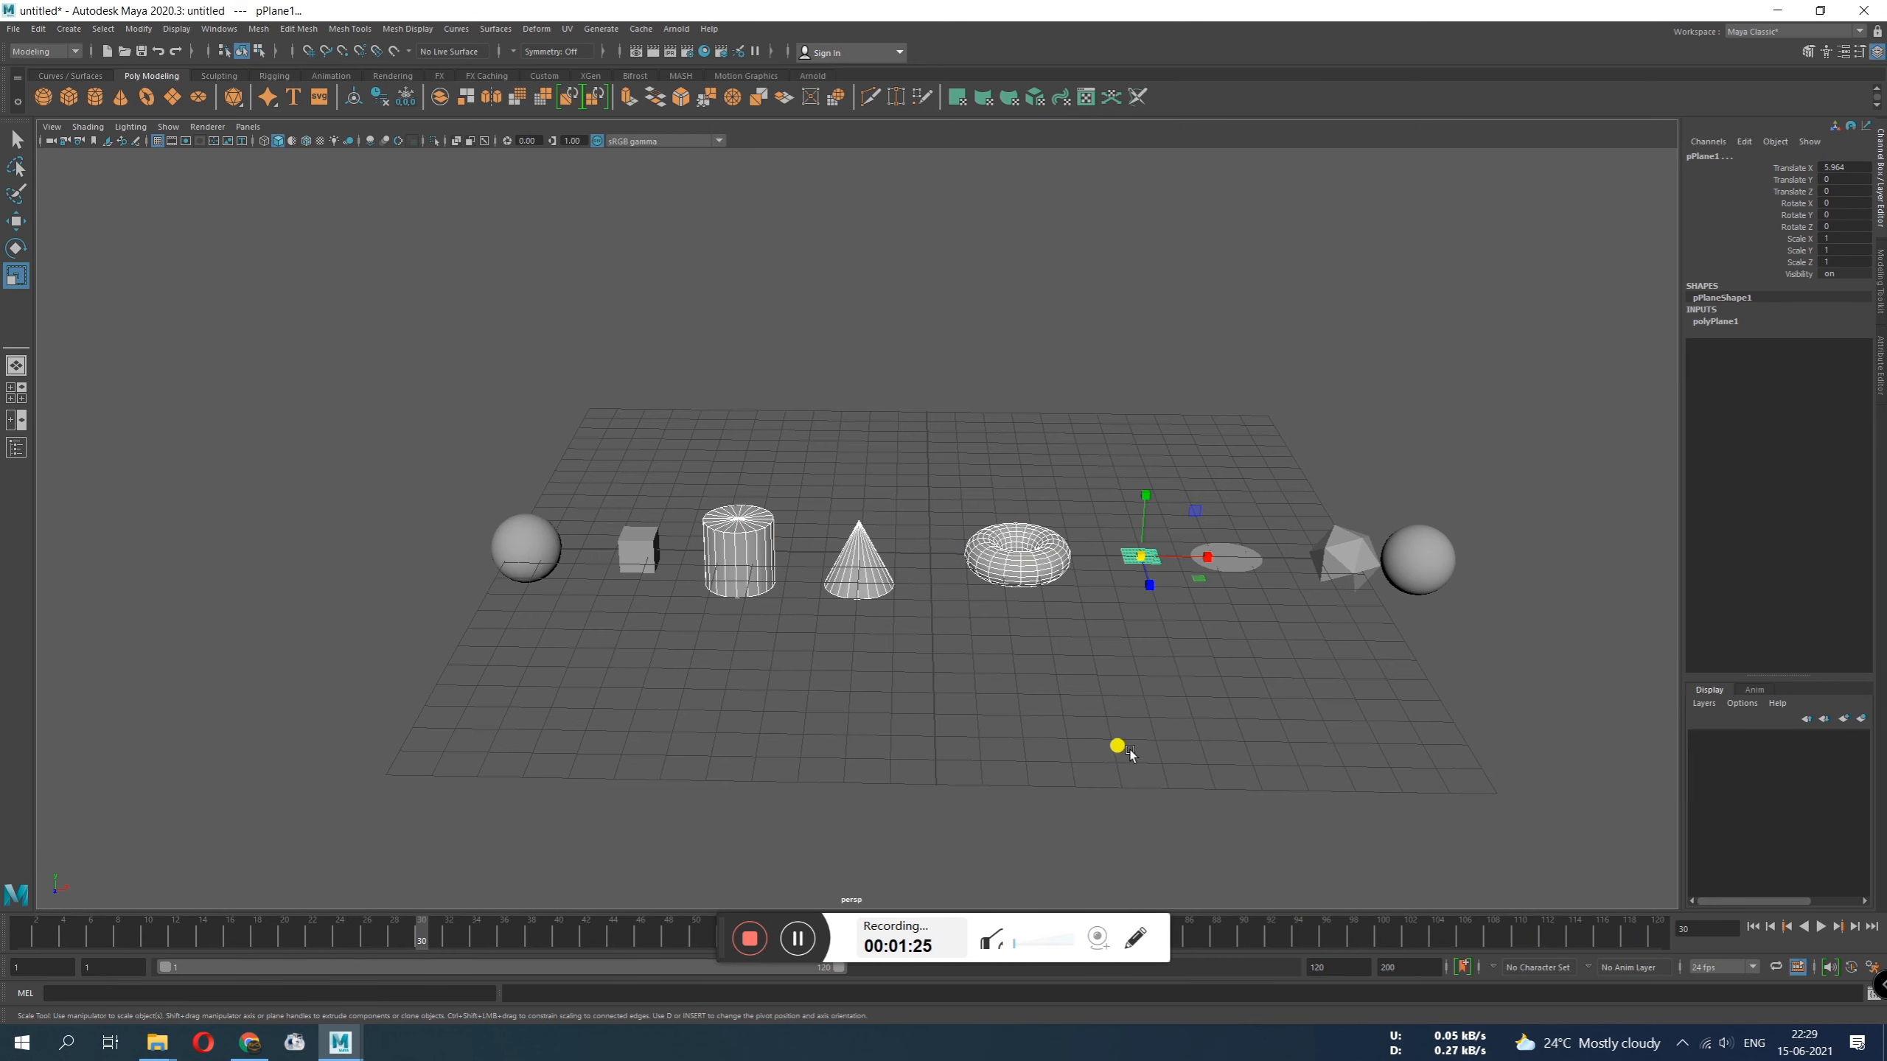
left_click_drag(1132, 561, 1222, 604)
key("ctrl+z")
key("shift+z")
key("ctrl+z")
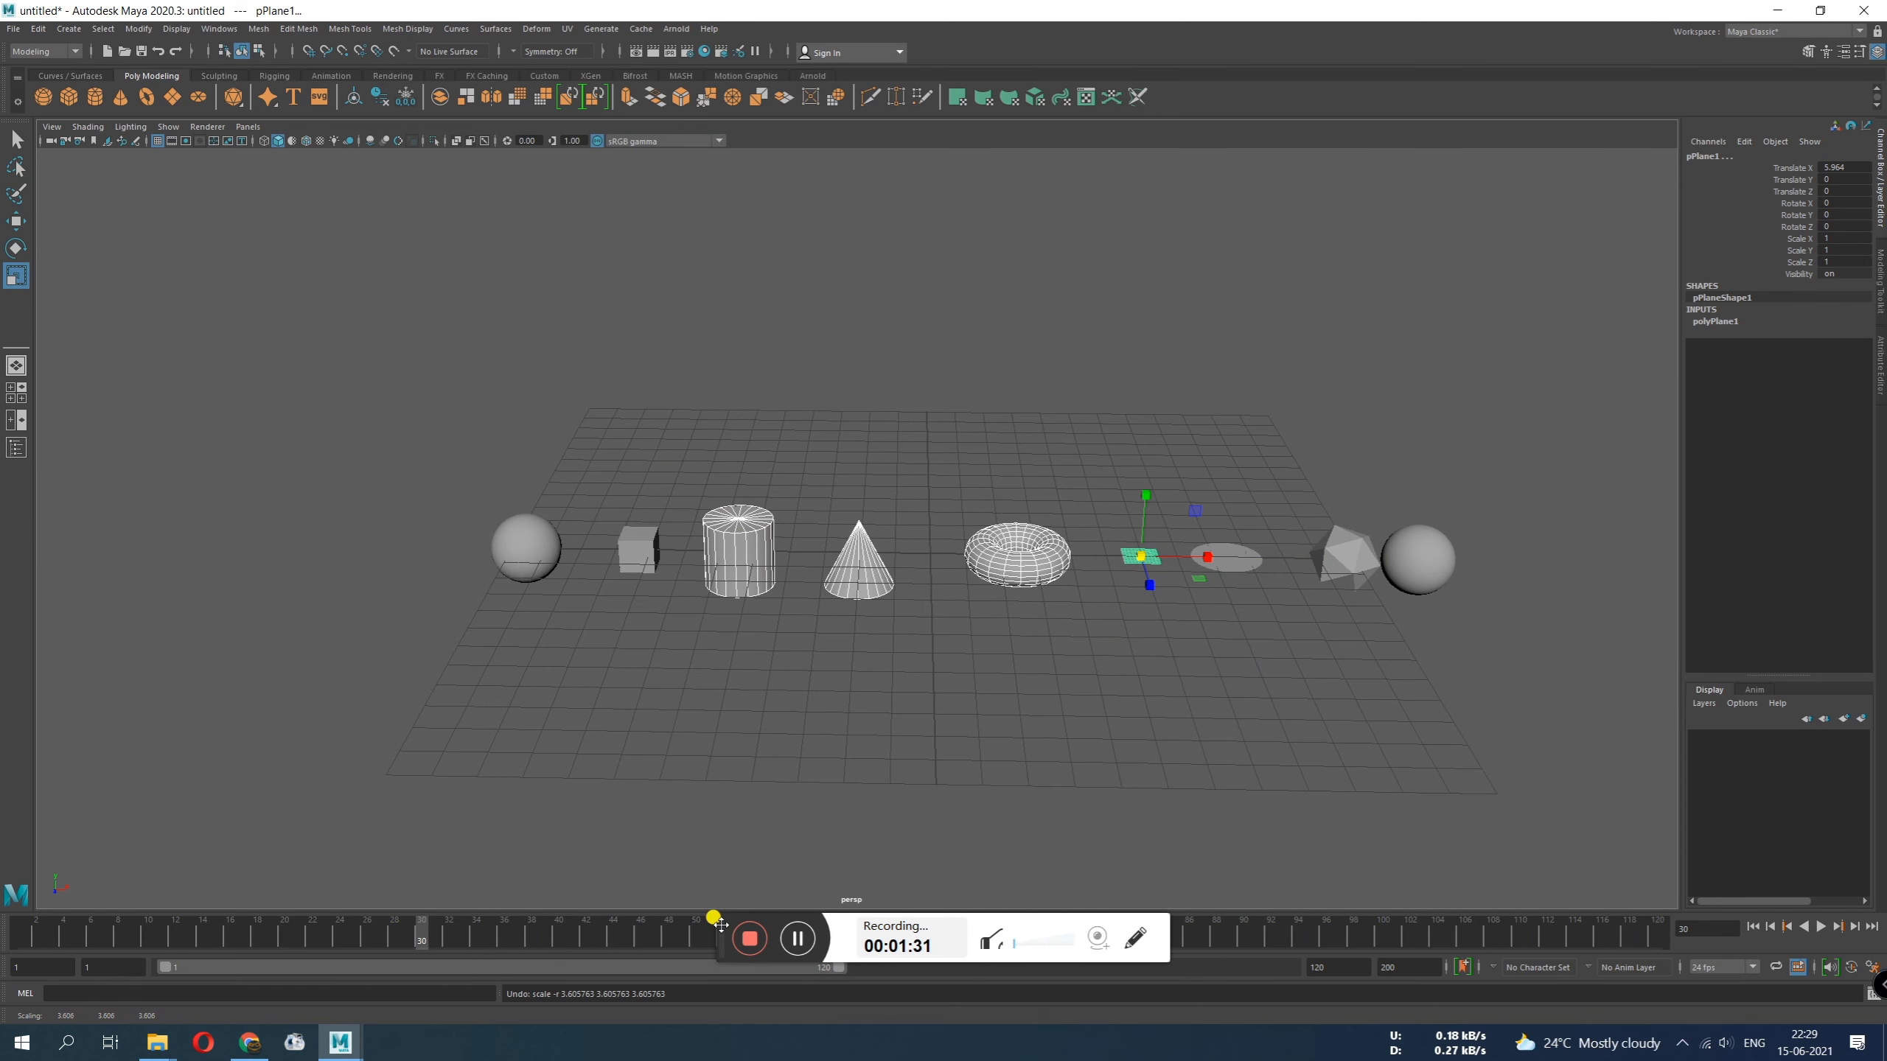
Play back the 1–120 range with Alt+V, then drag the time slider back toward frame 1
left_click_drag(710, 920, 849, 1054)
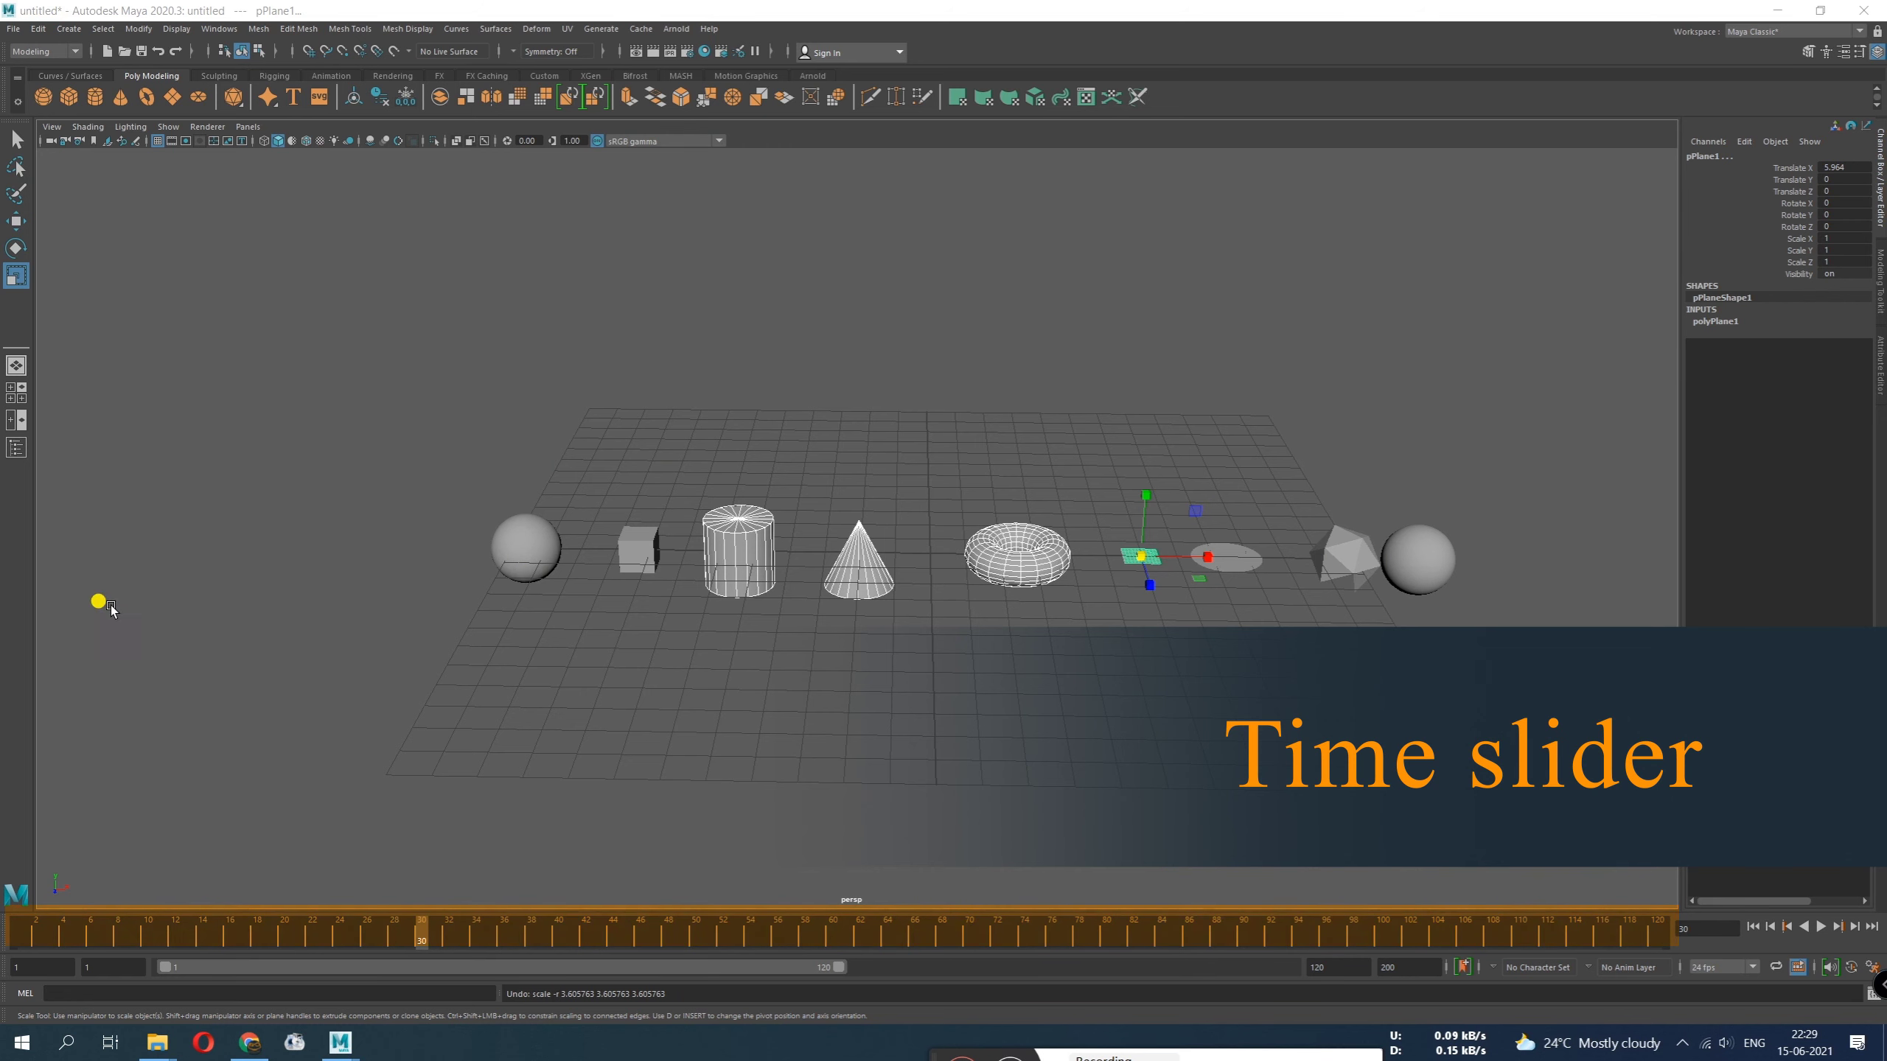
key("alt+v")
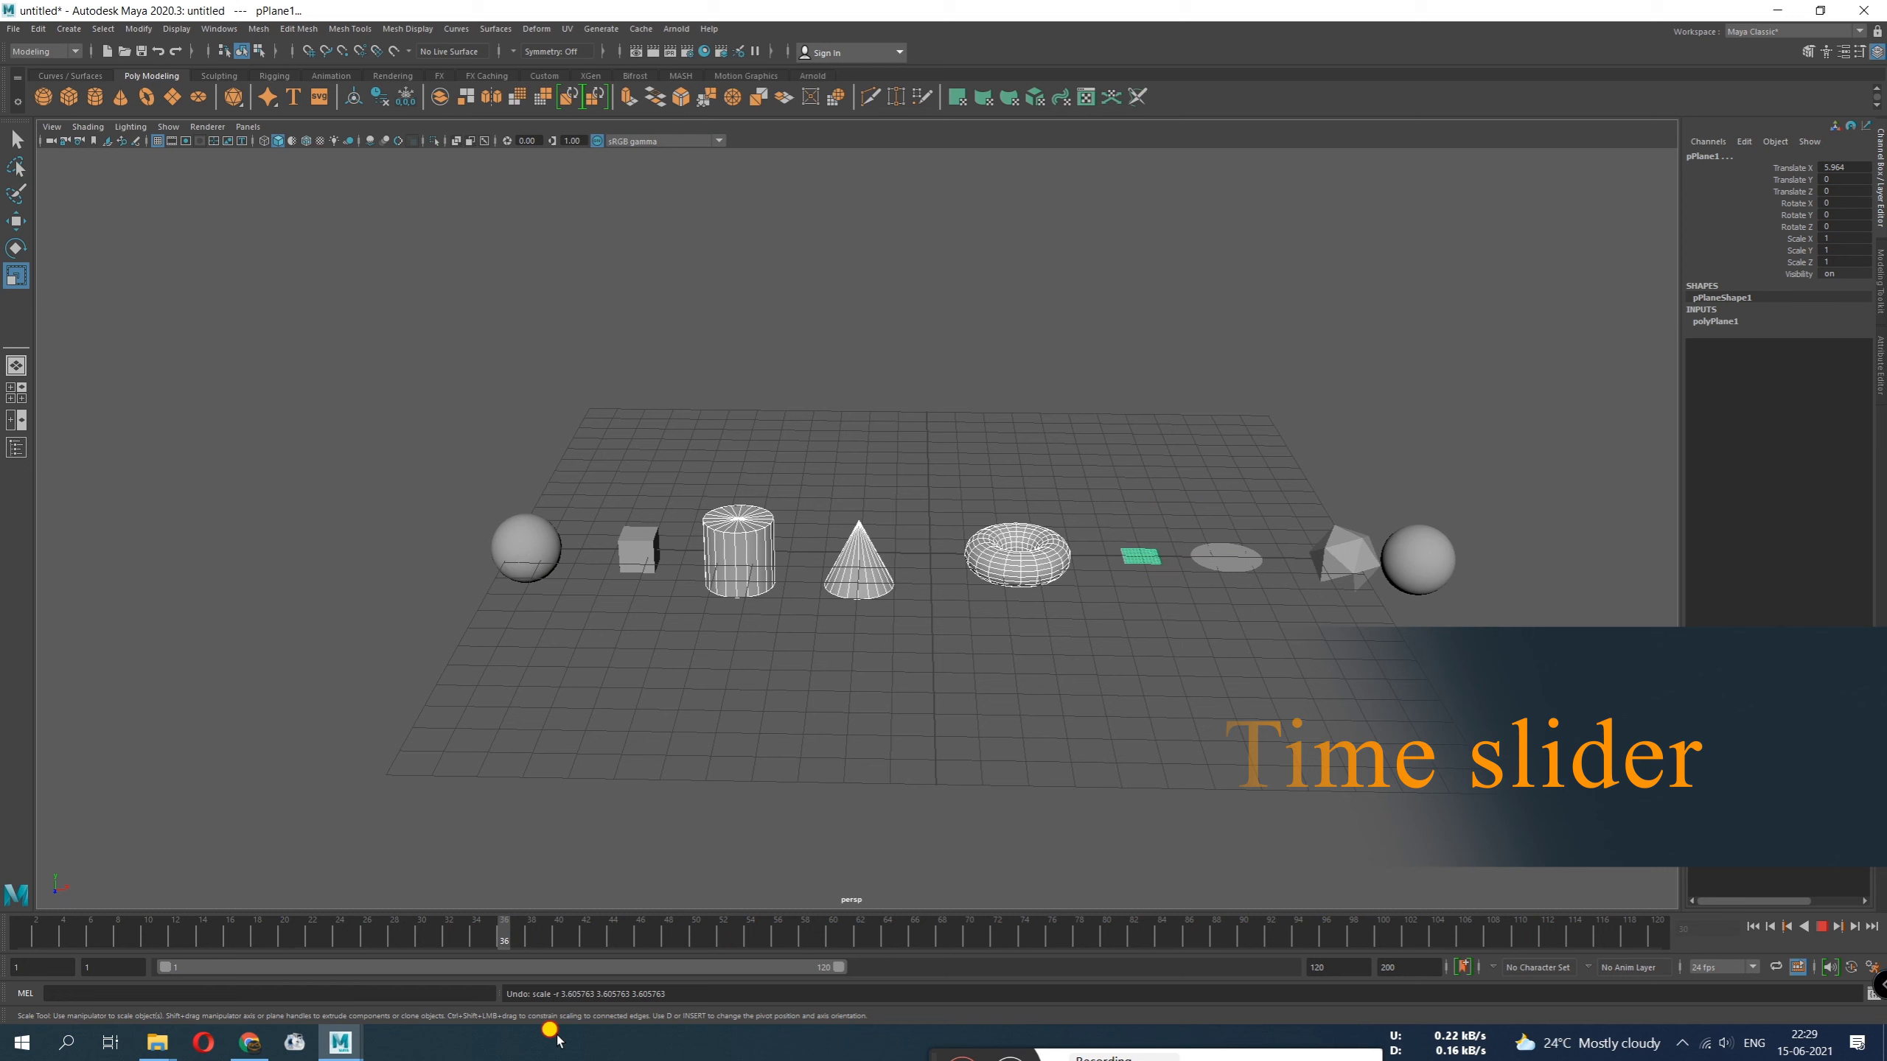
left_click_drag(1656, 934, 1, 1015)
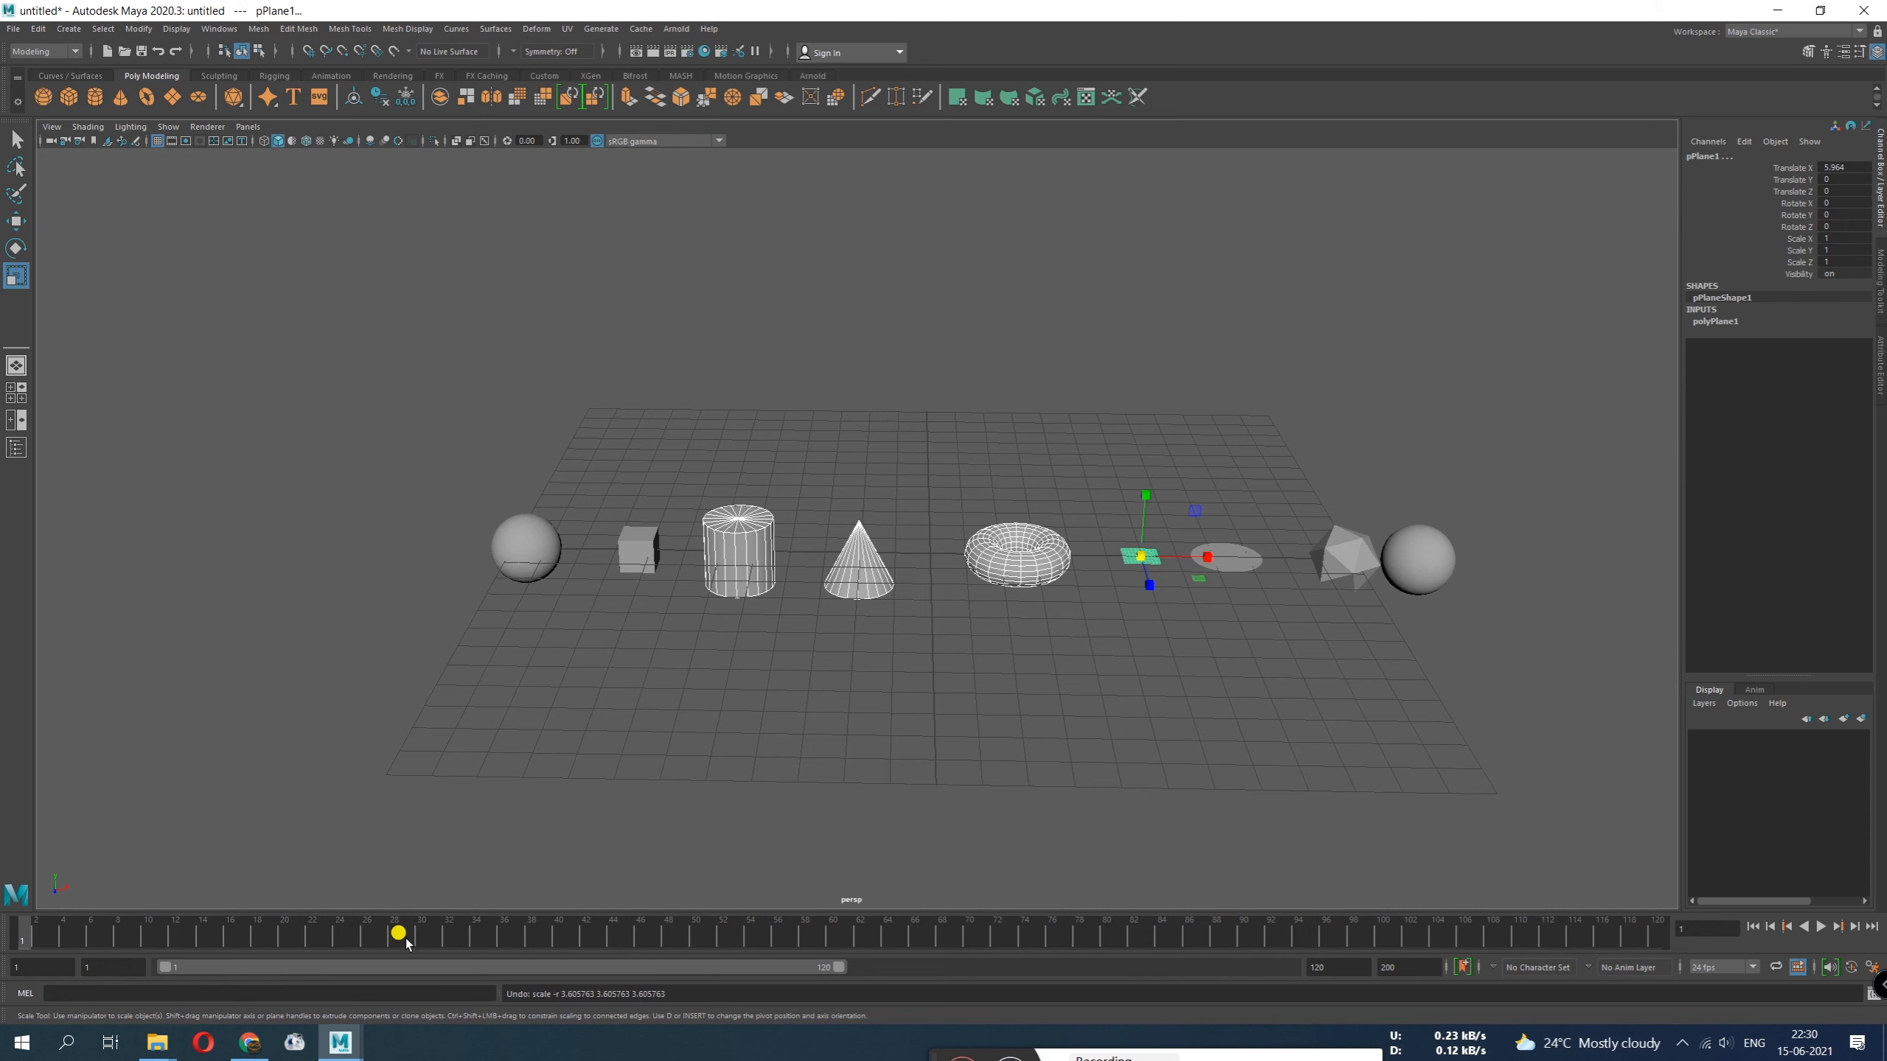
Select the sphere, set a trial keyframe and scrub the timeline back to frame 1
left_click_drag(537, 476, 360, 839)
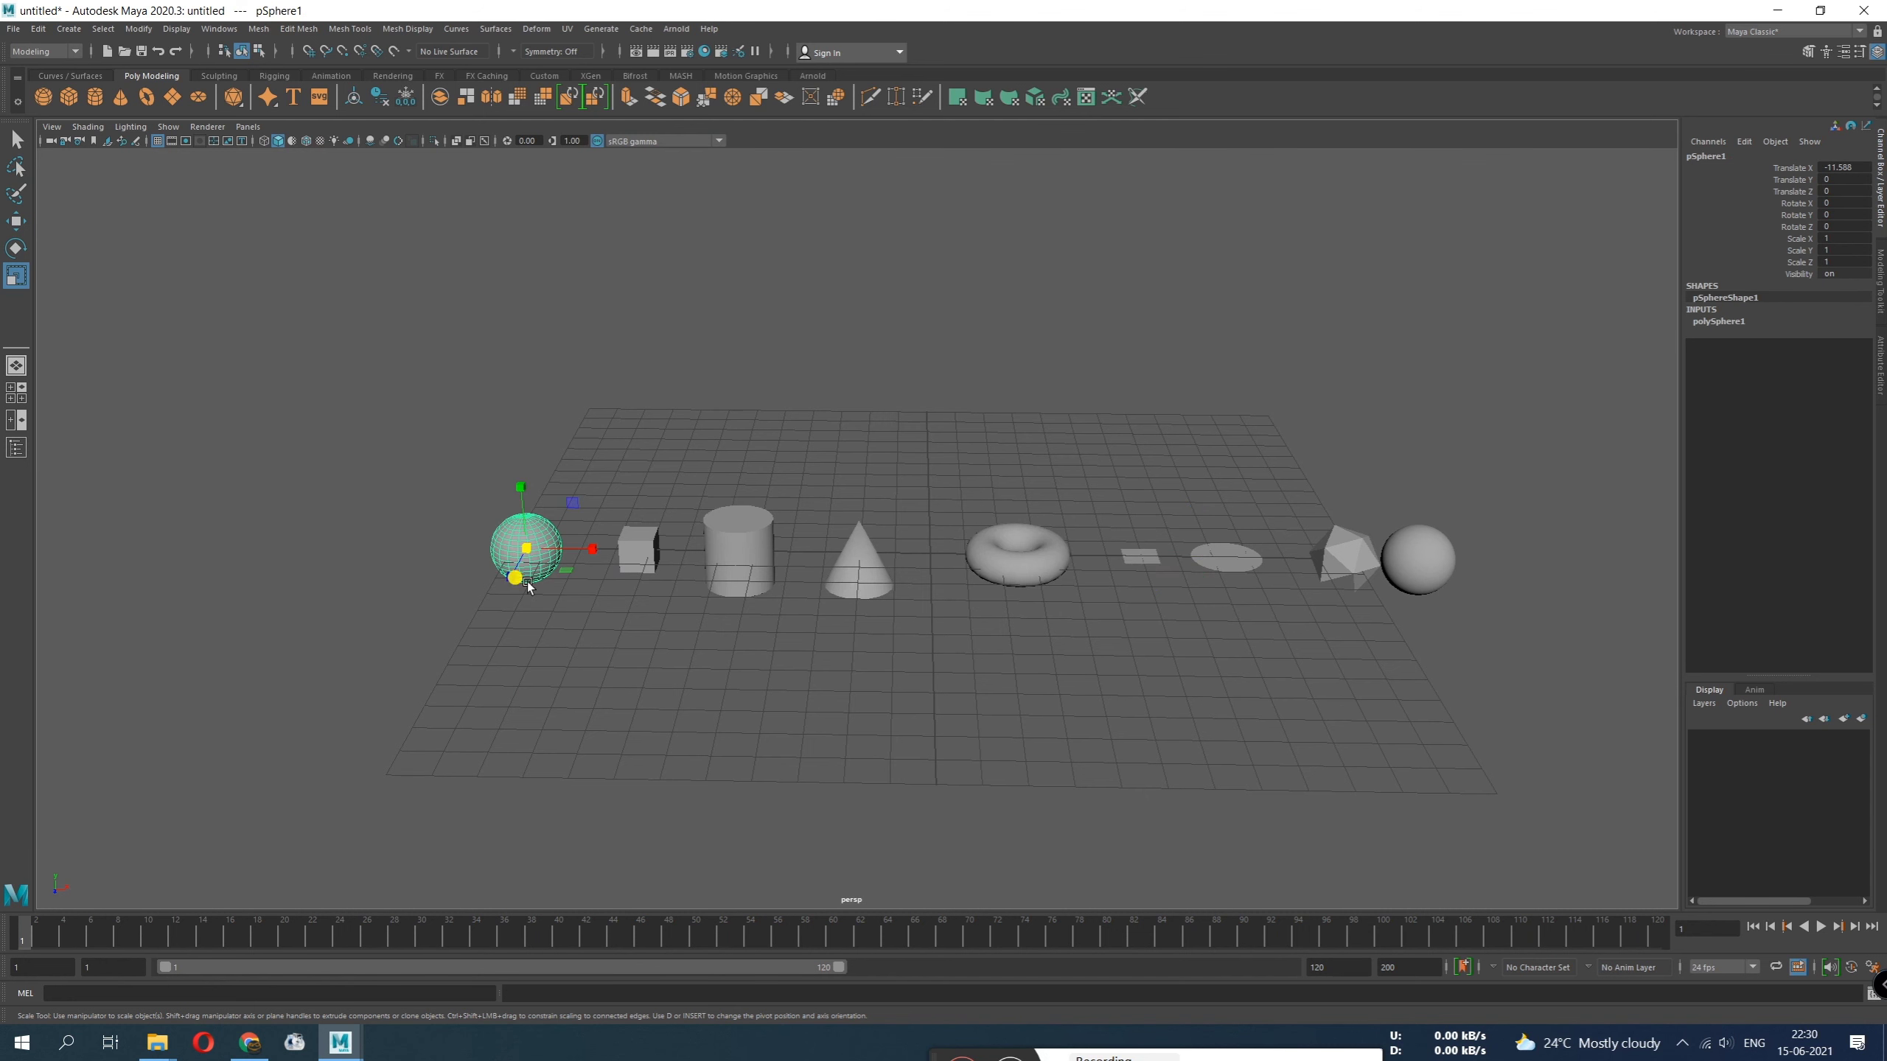
left_click_drag(357, 394, 520, 639)
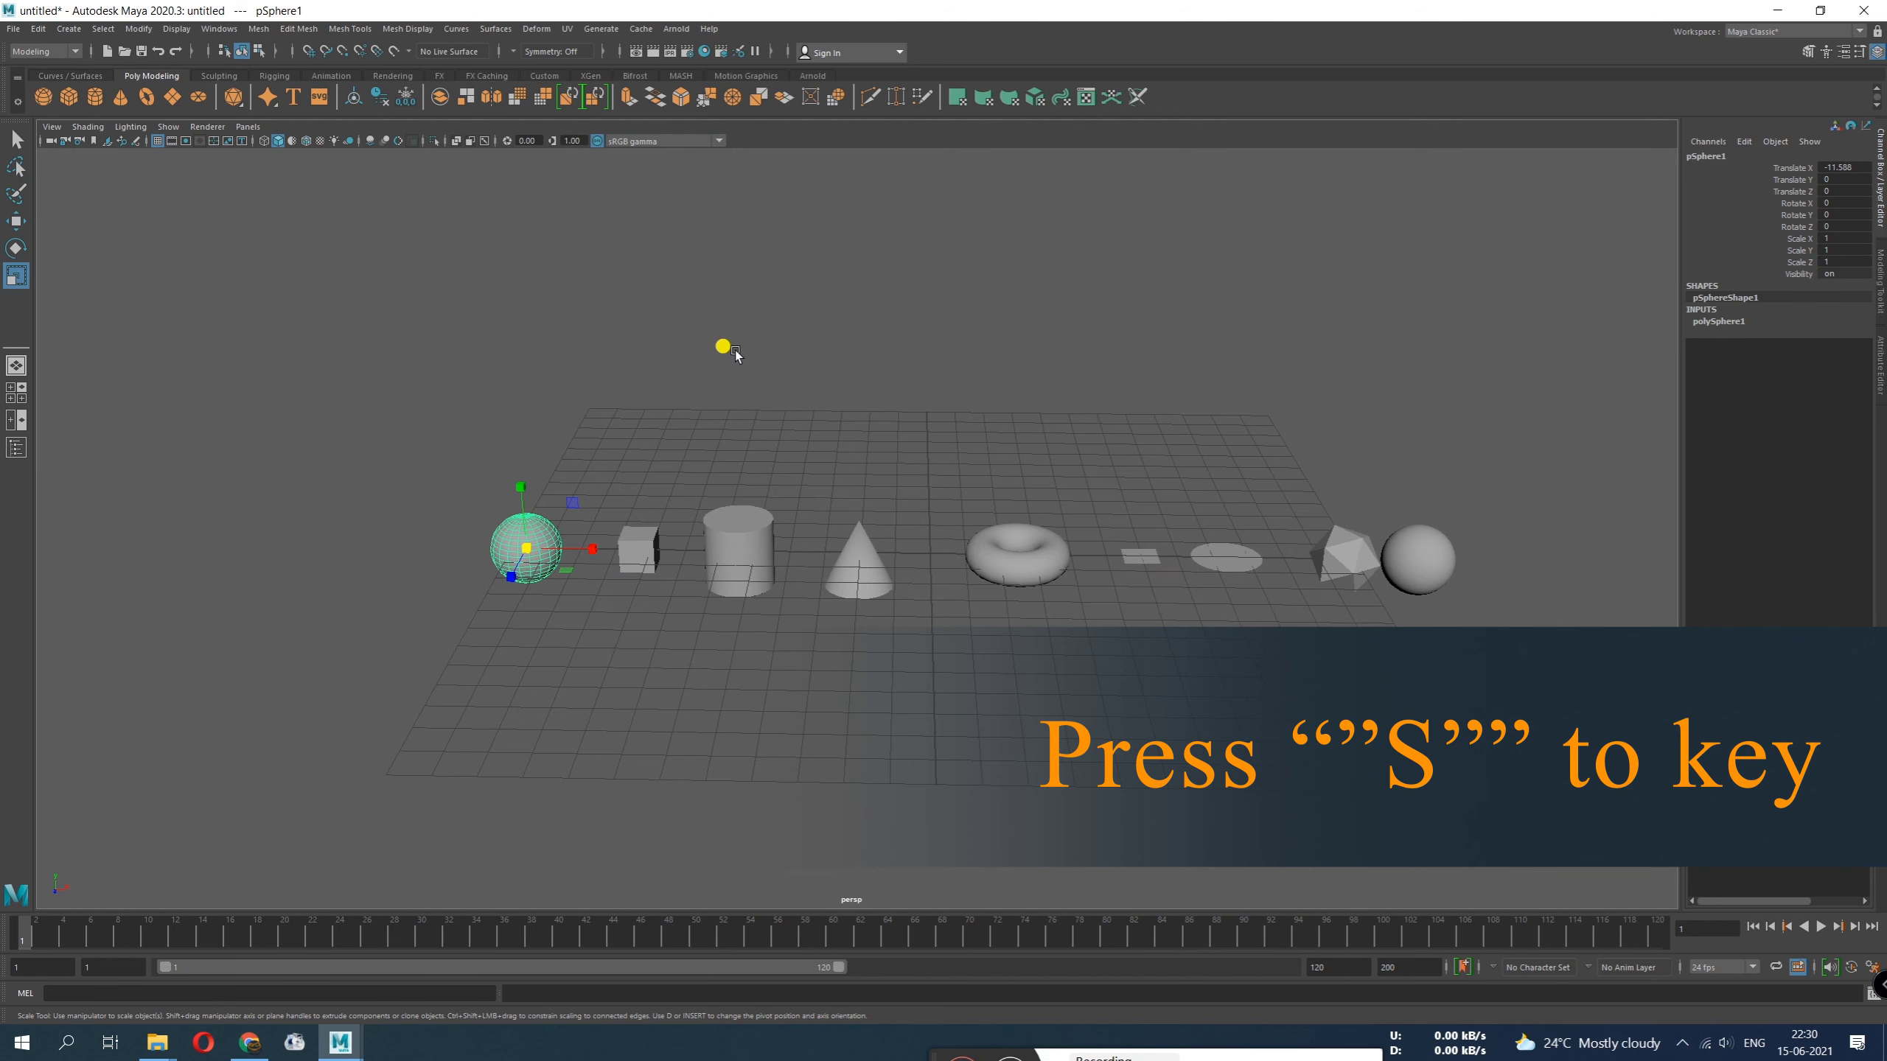
key("s")
left_click_drag(433, 381, 577, 708)
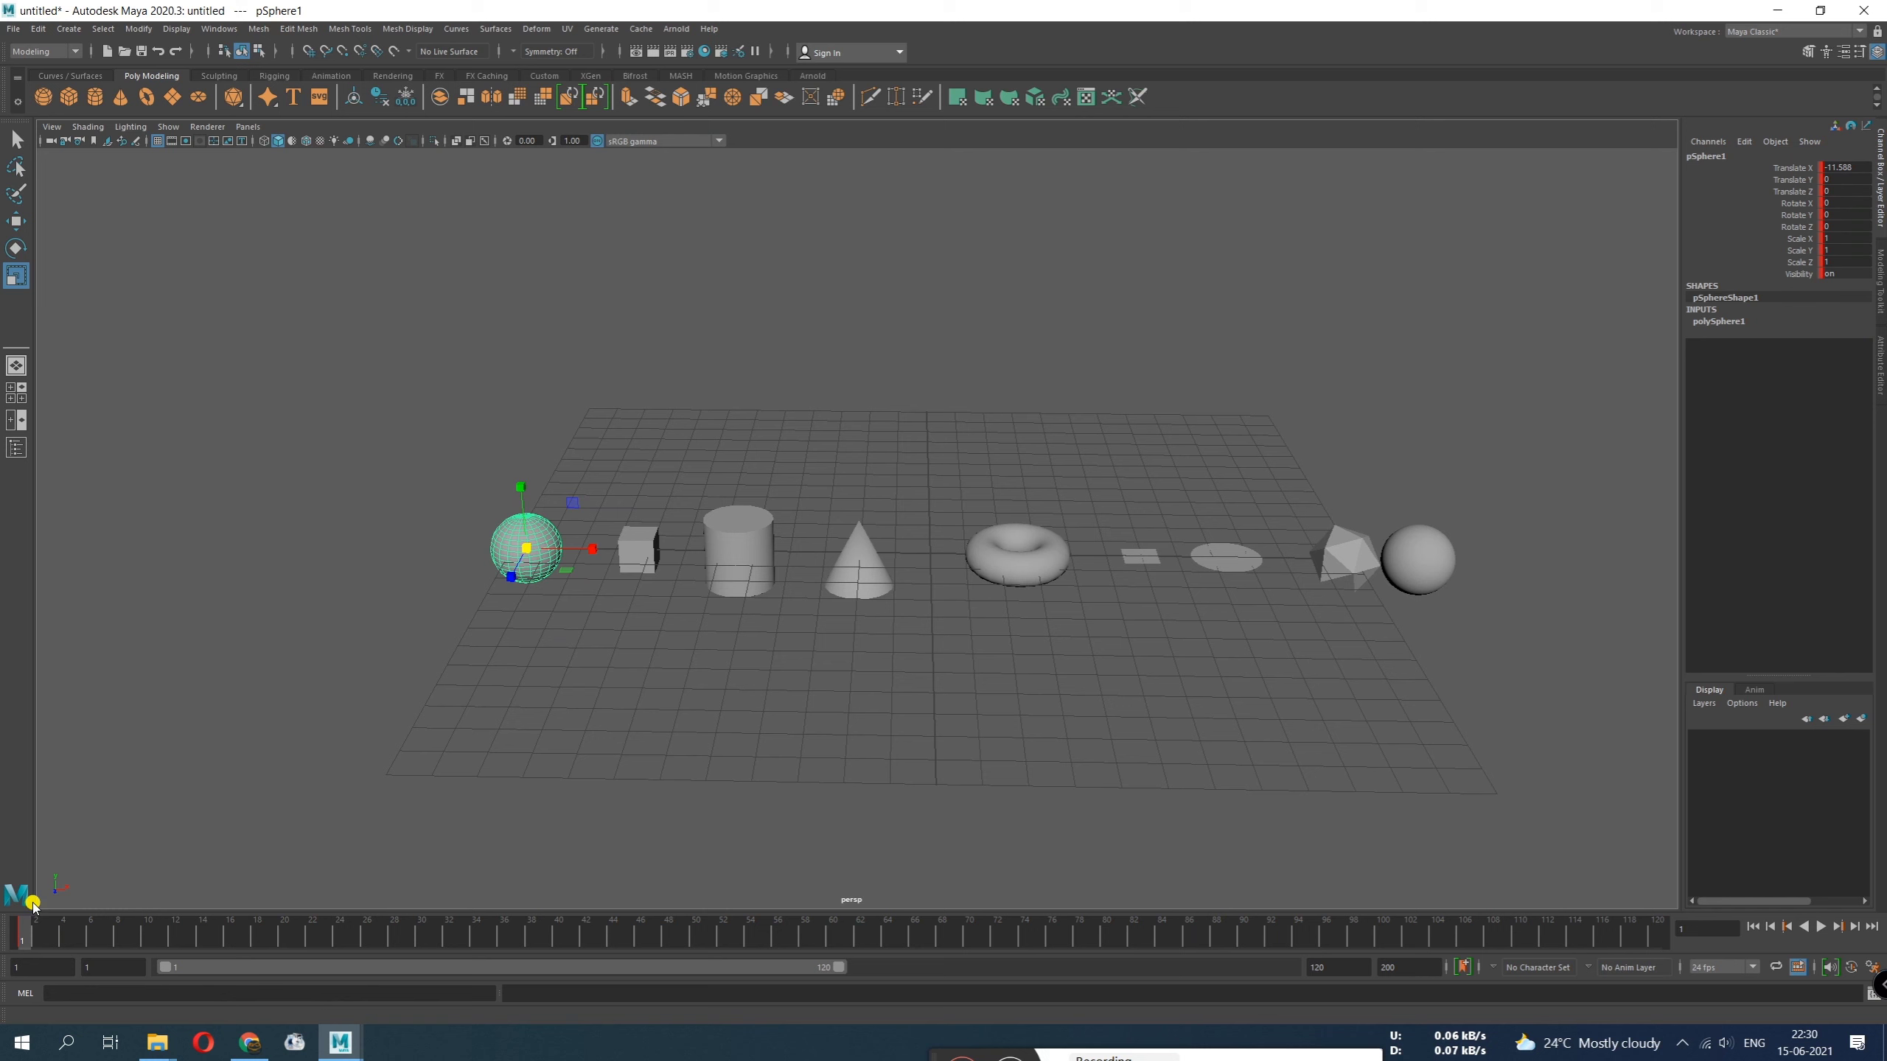
mouse_move(21, 938)
left_mouse_down()
mouse_move(46, 939)
mouse_move(22, 939)
left_mouse_up()
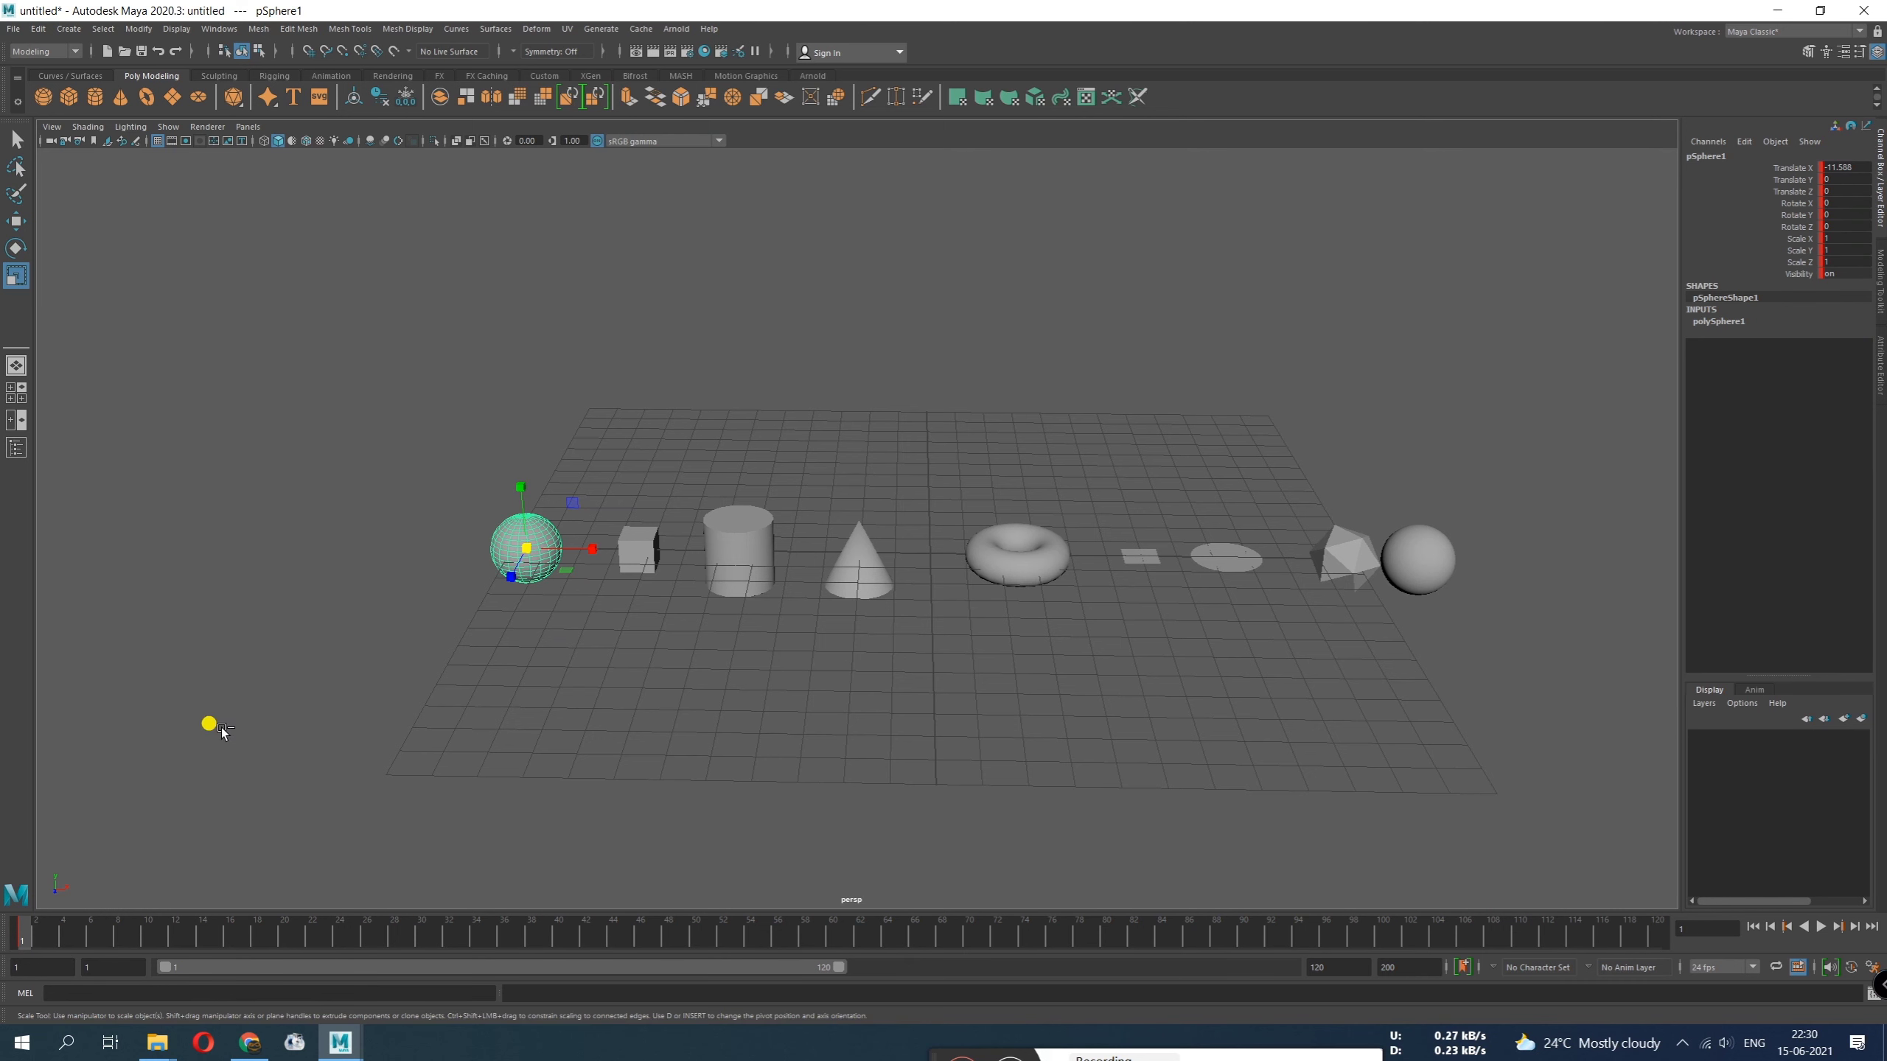
Undo the trial keyframe with Edit > Undo and Ctrl+Z, leaving the sphere picked
key("ctrl+z")
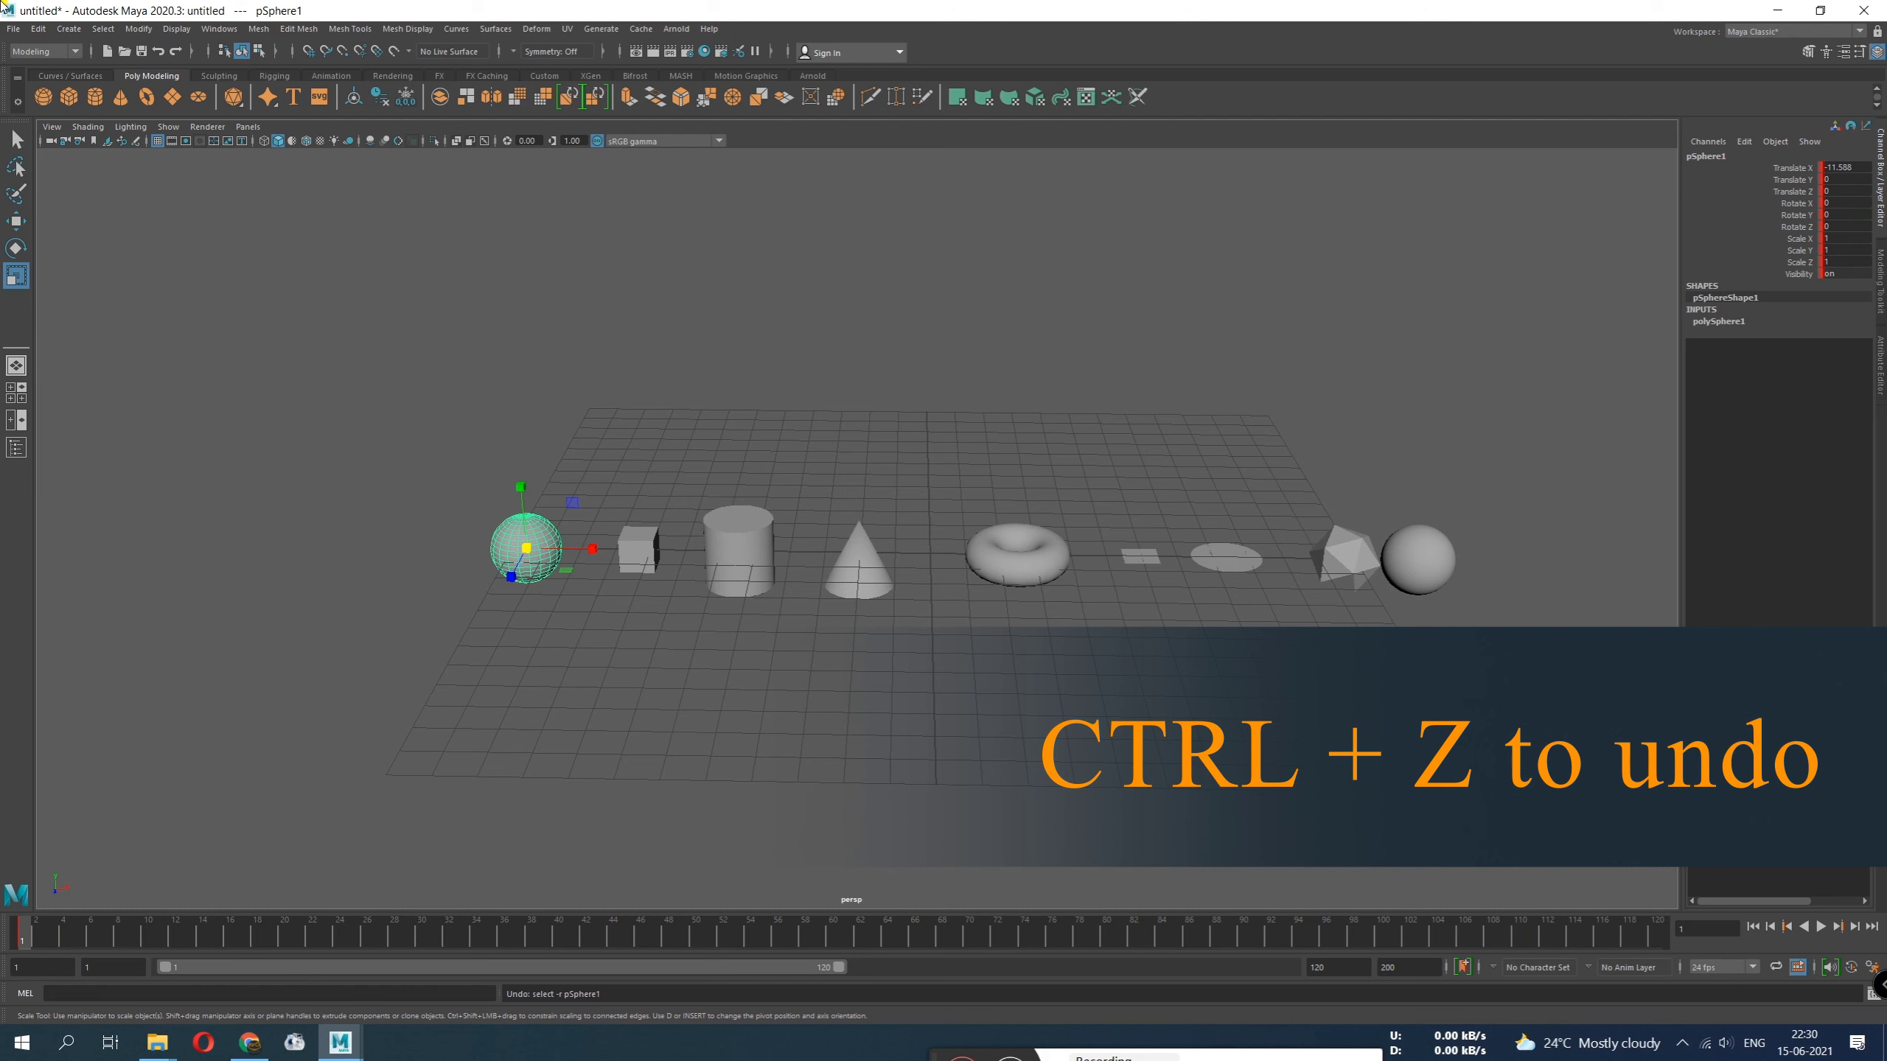
left_click(44, 29)
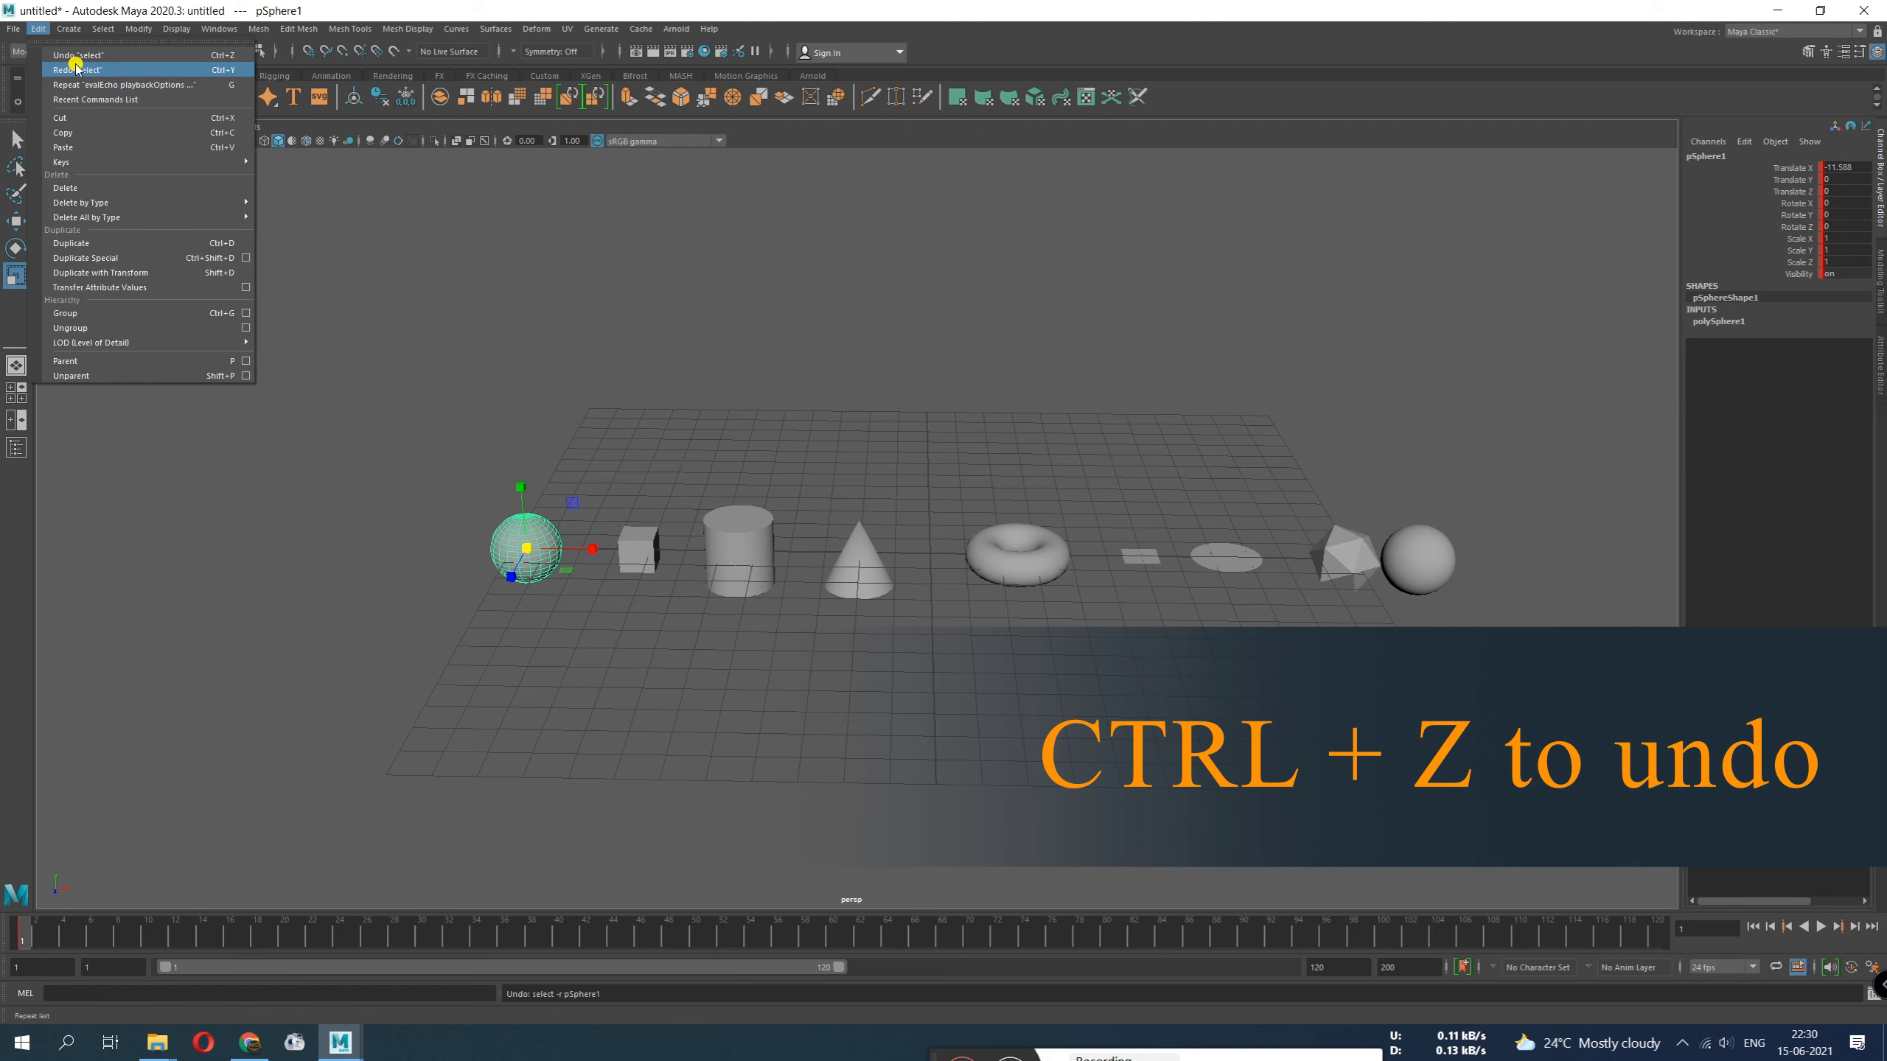
left_click(192, 57)
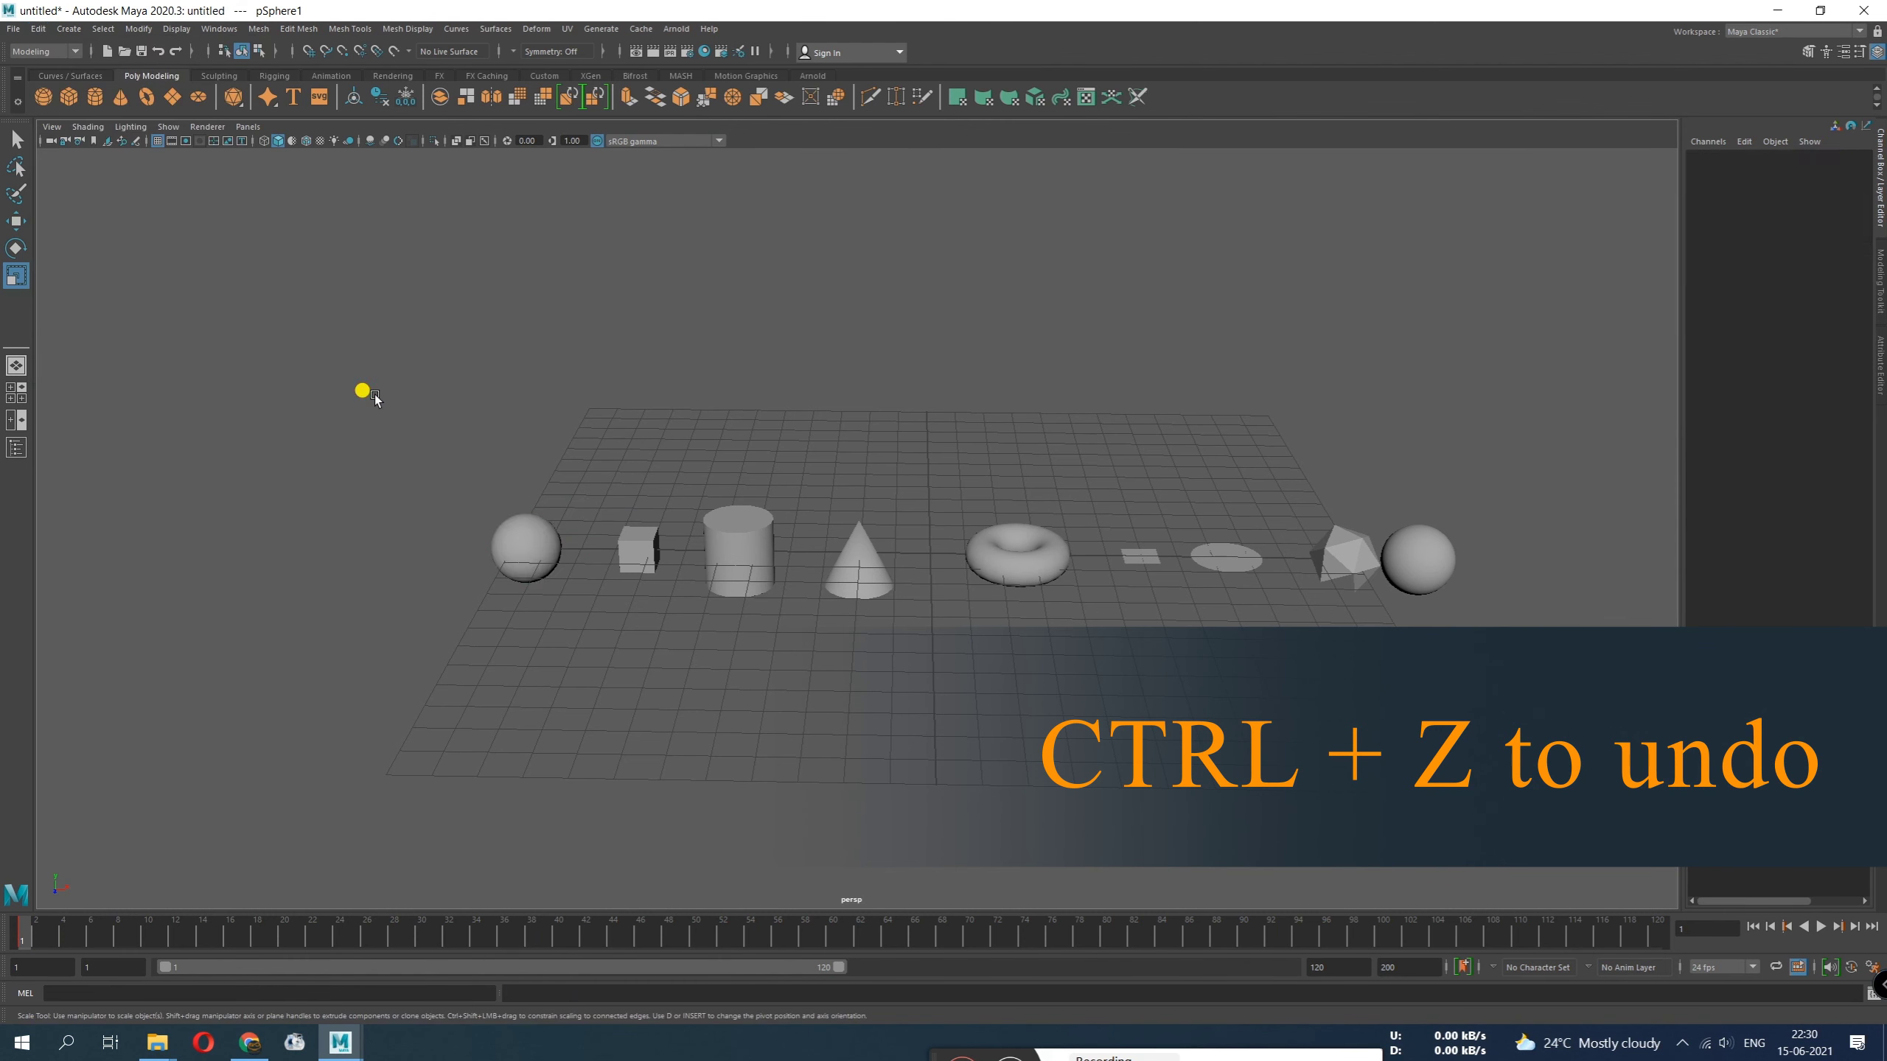
key("ctrl+z")
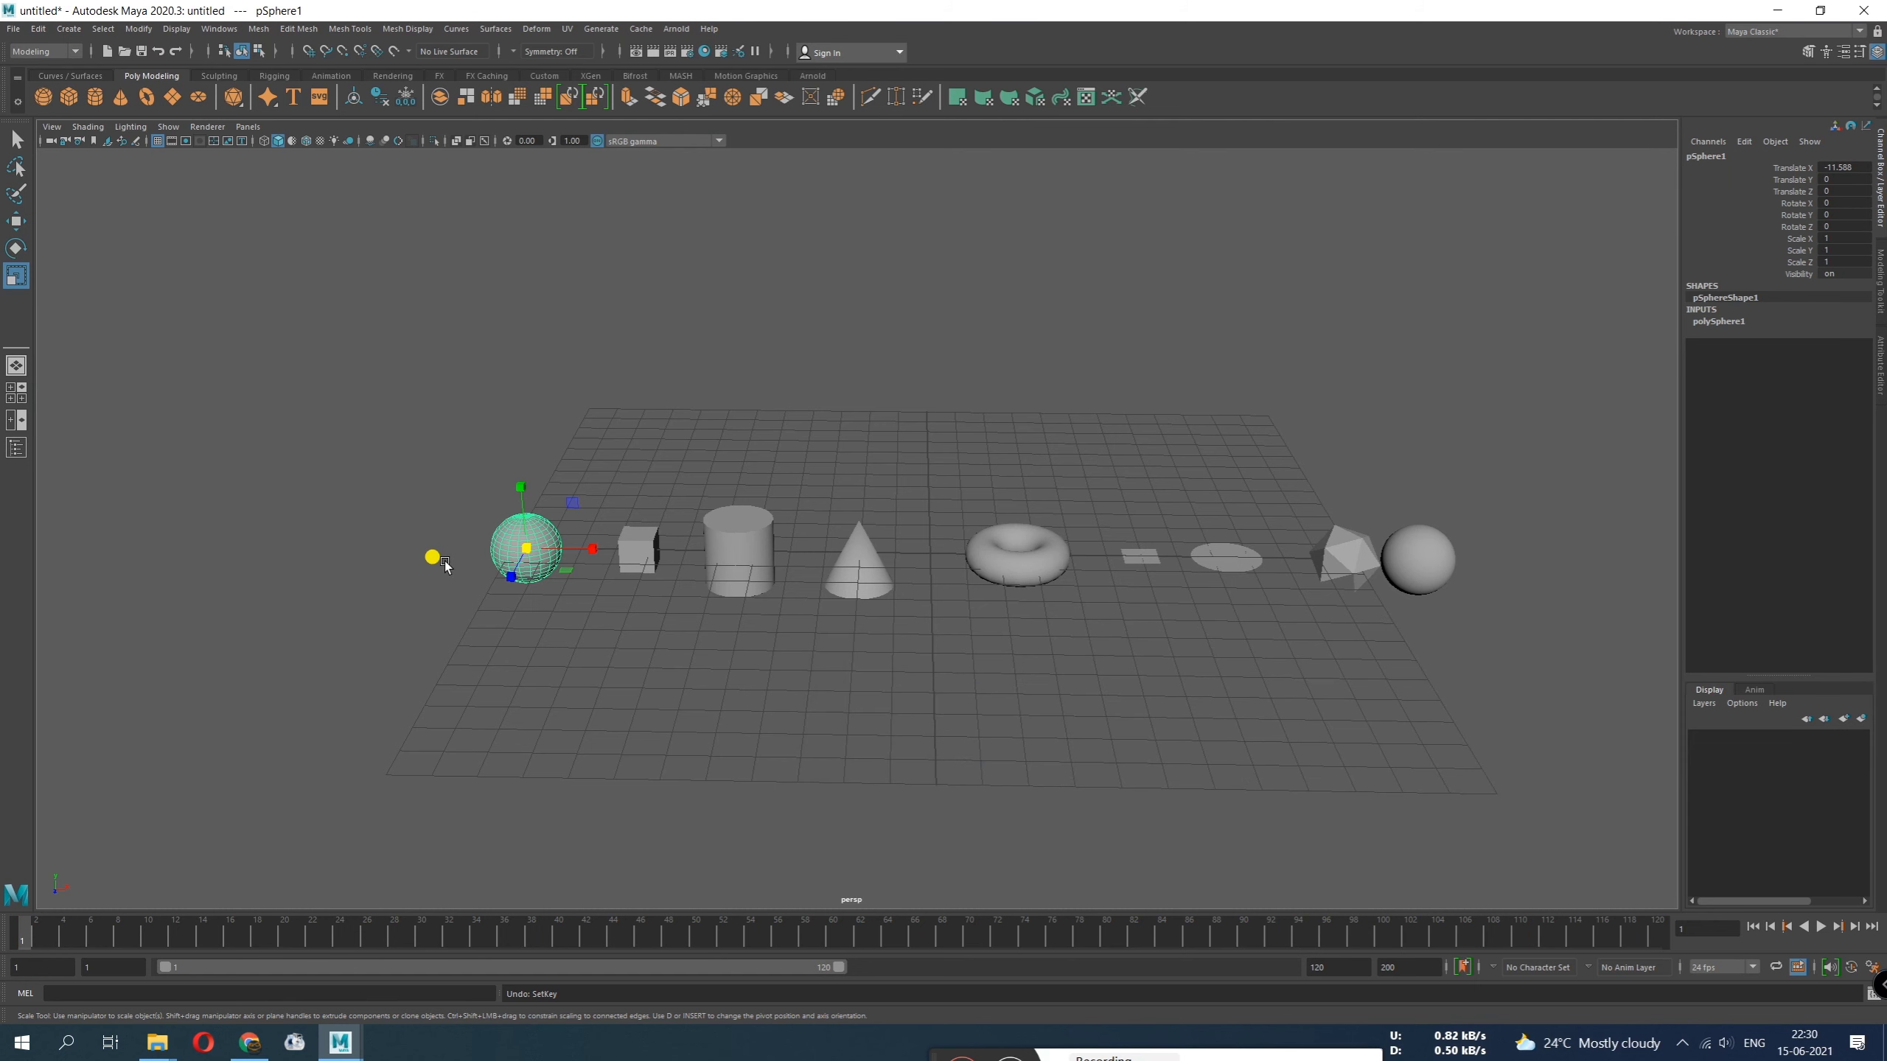
left_click(529, 545)
Key the sphere at frame 1, lift it high above the grid at frame 30, key it, and rewind
key("w")
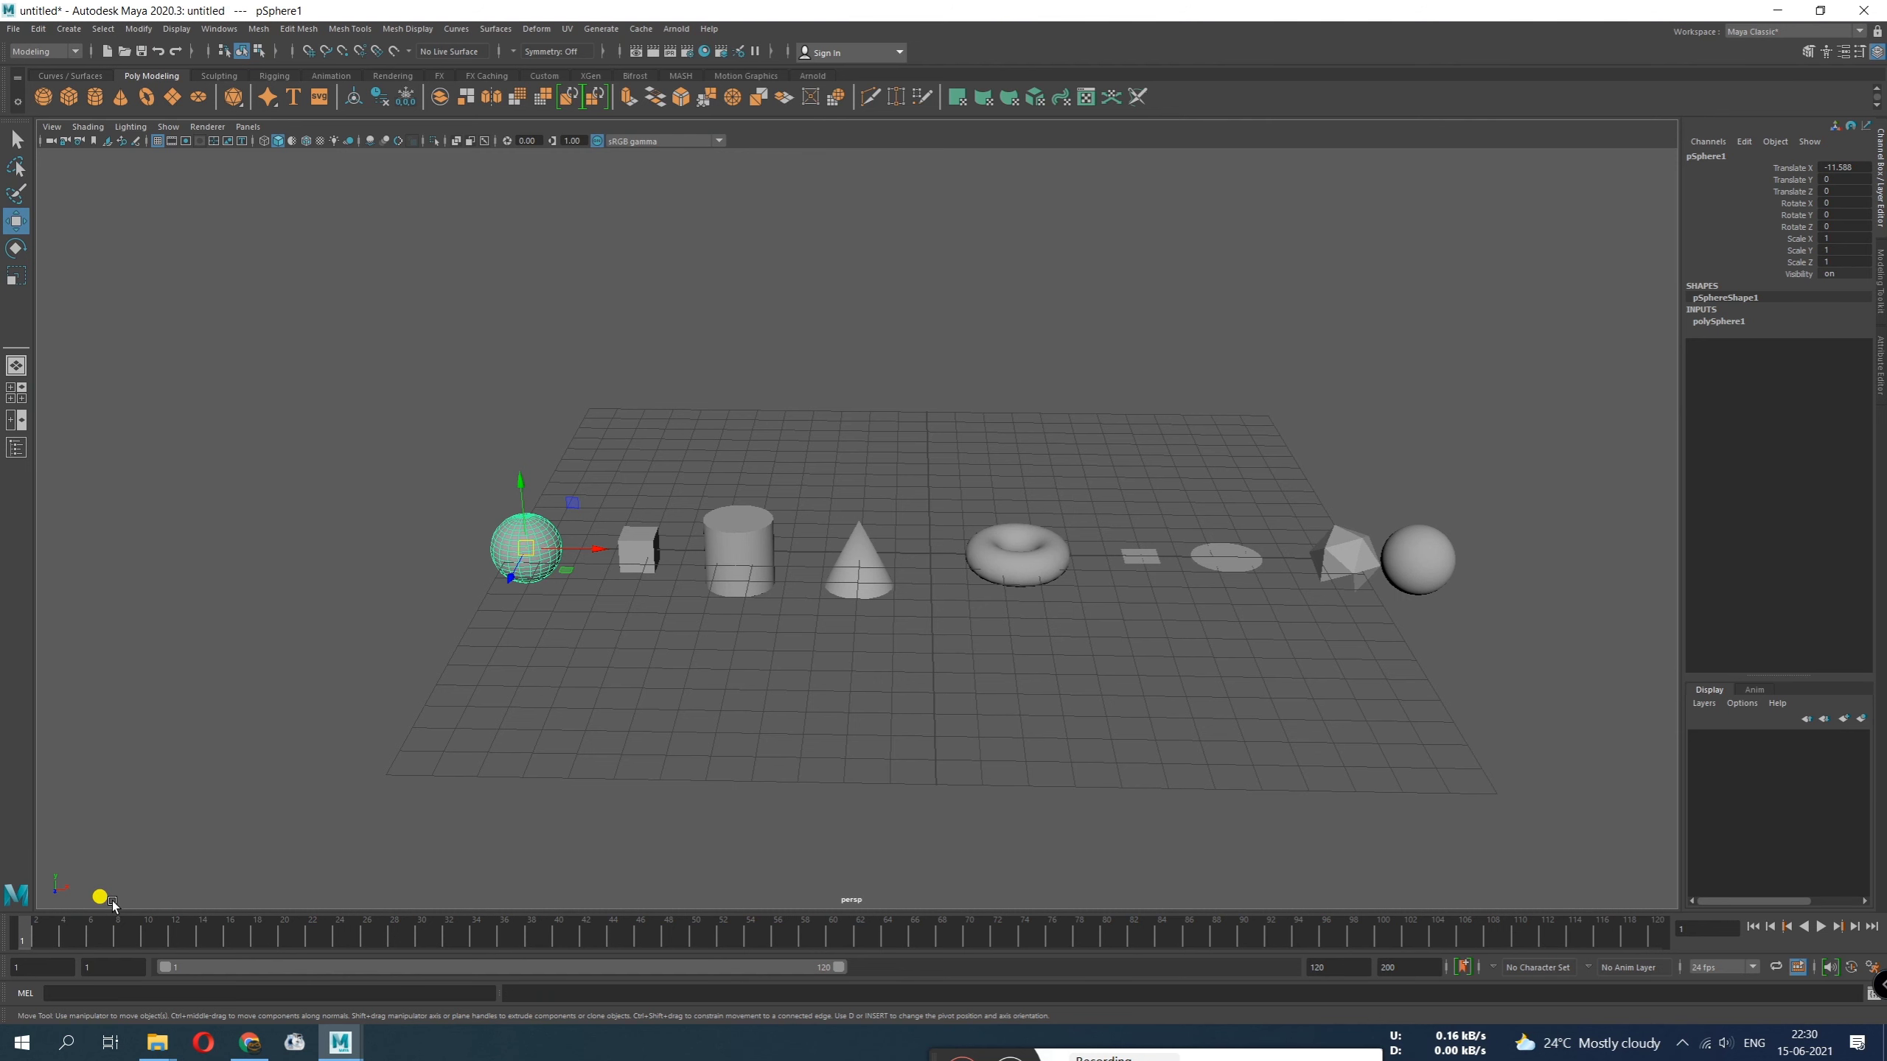
key("s")
left_click_drag(18, 929, 421, 933)
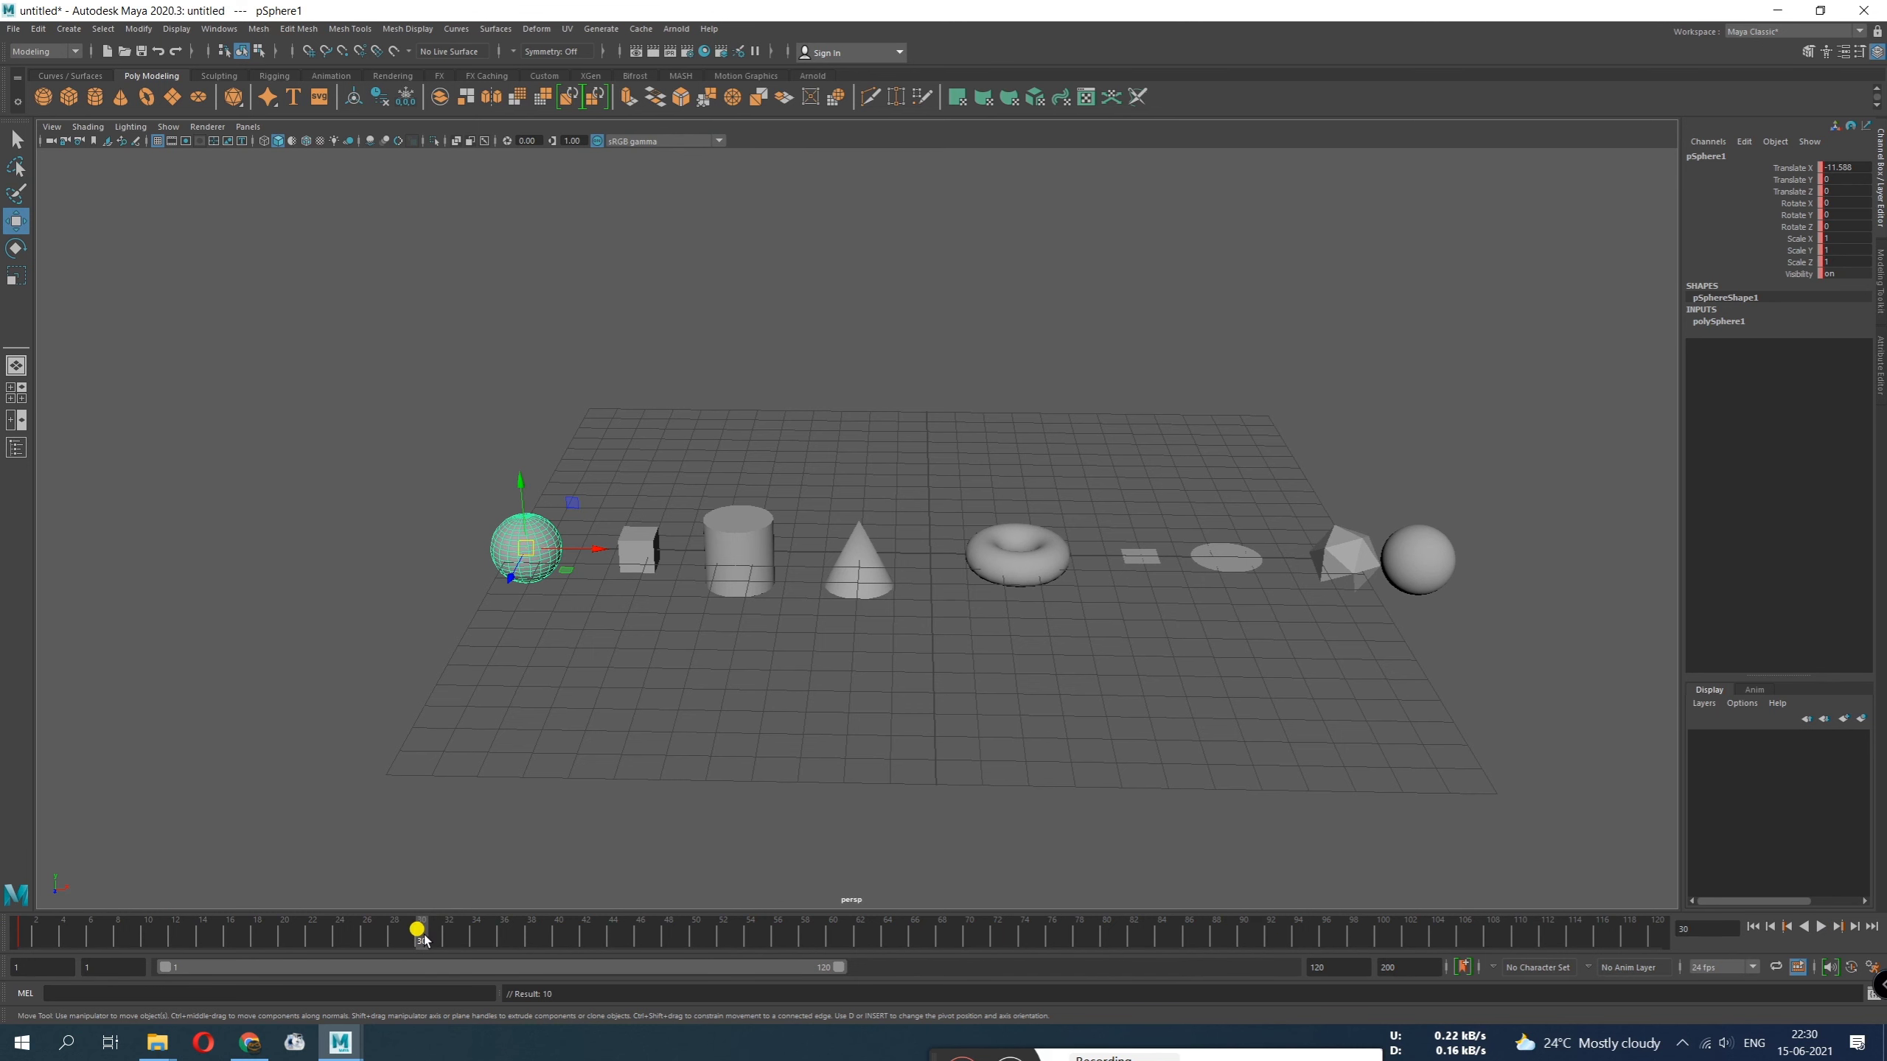
left_click_drag(524, 547, 750, 251)
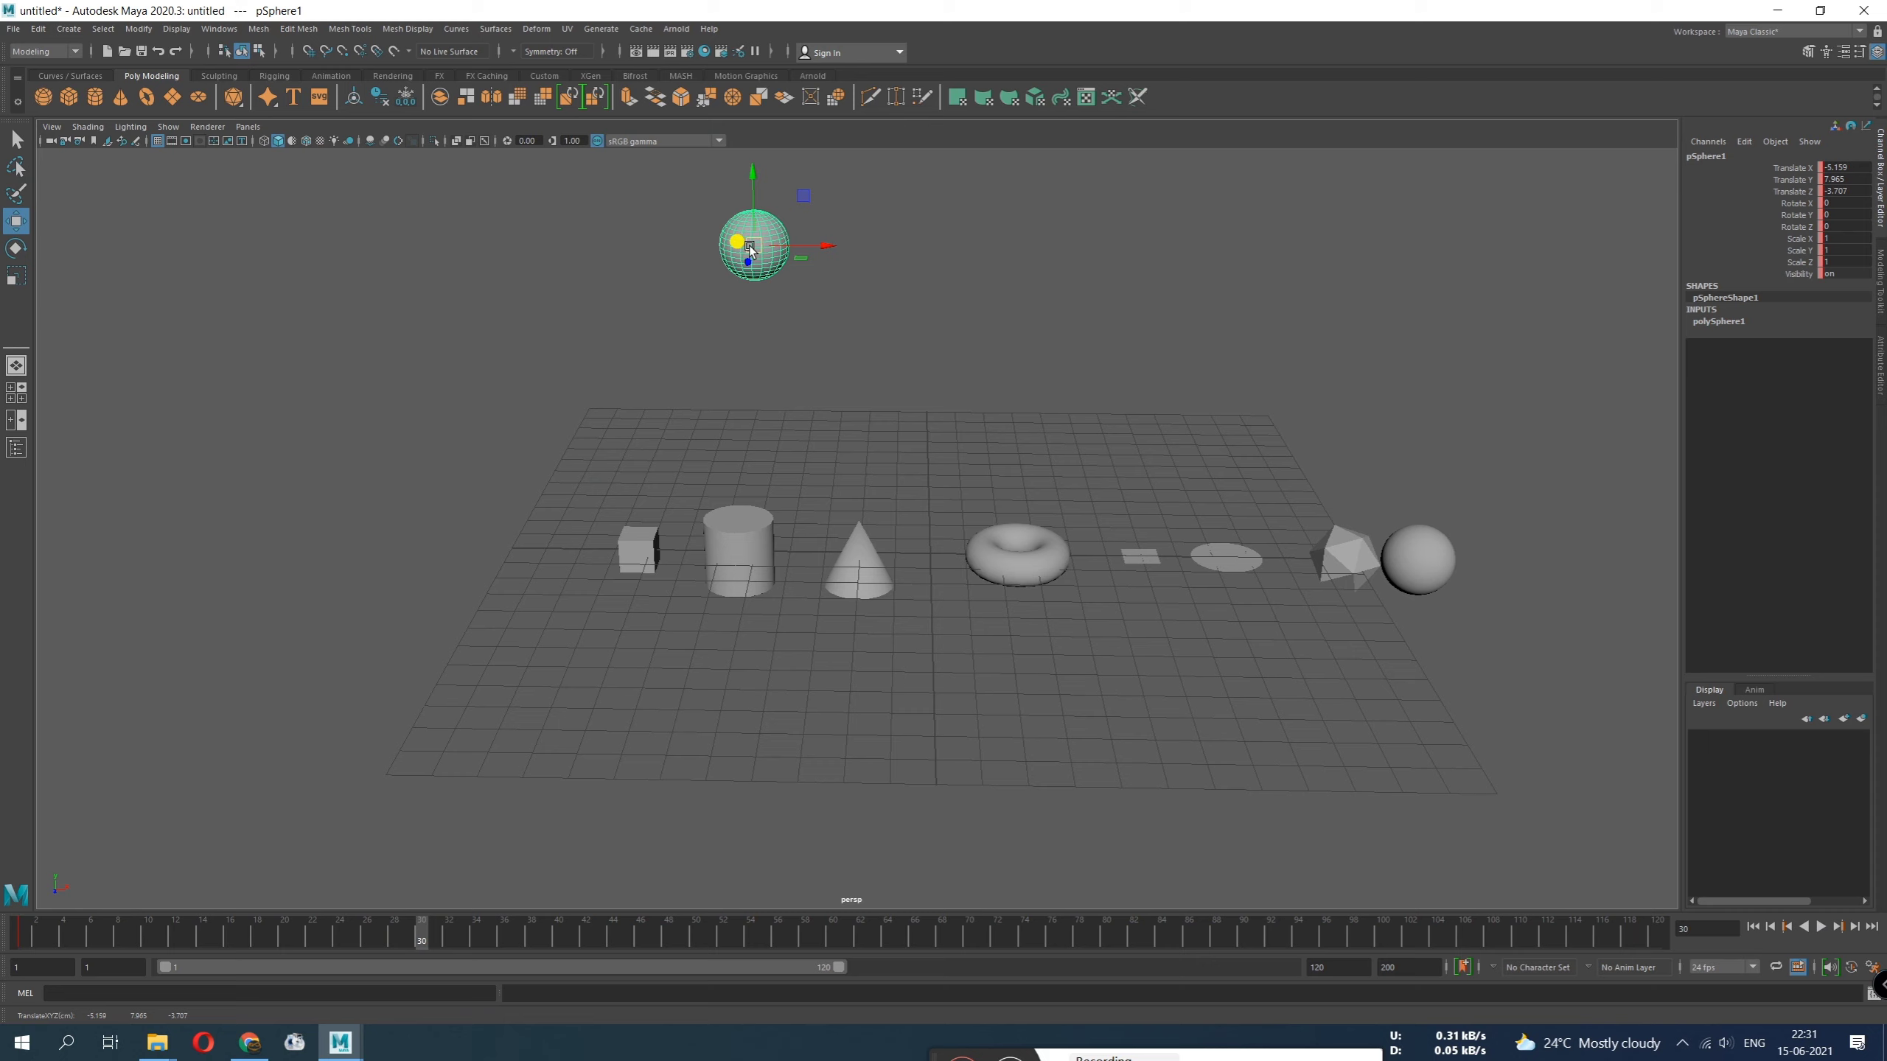
left_click_drag(646, 394, 663, 559, "alt")
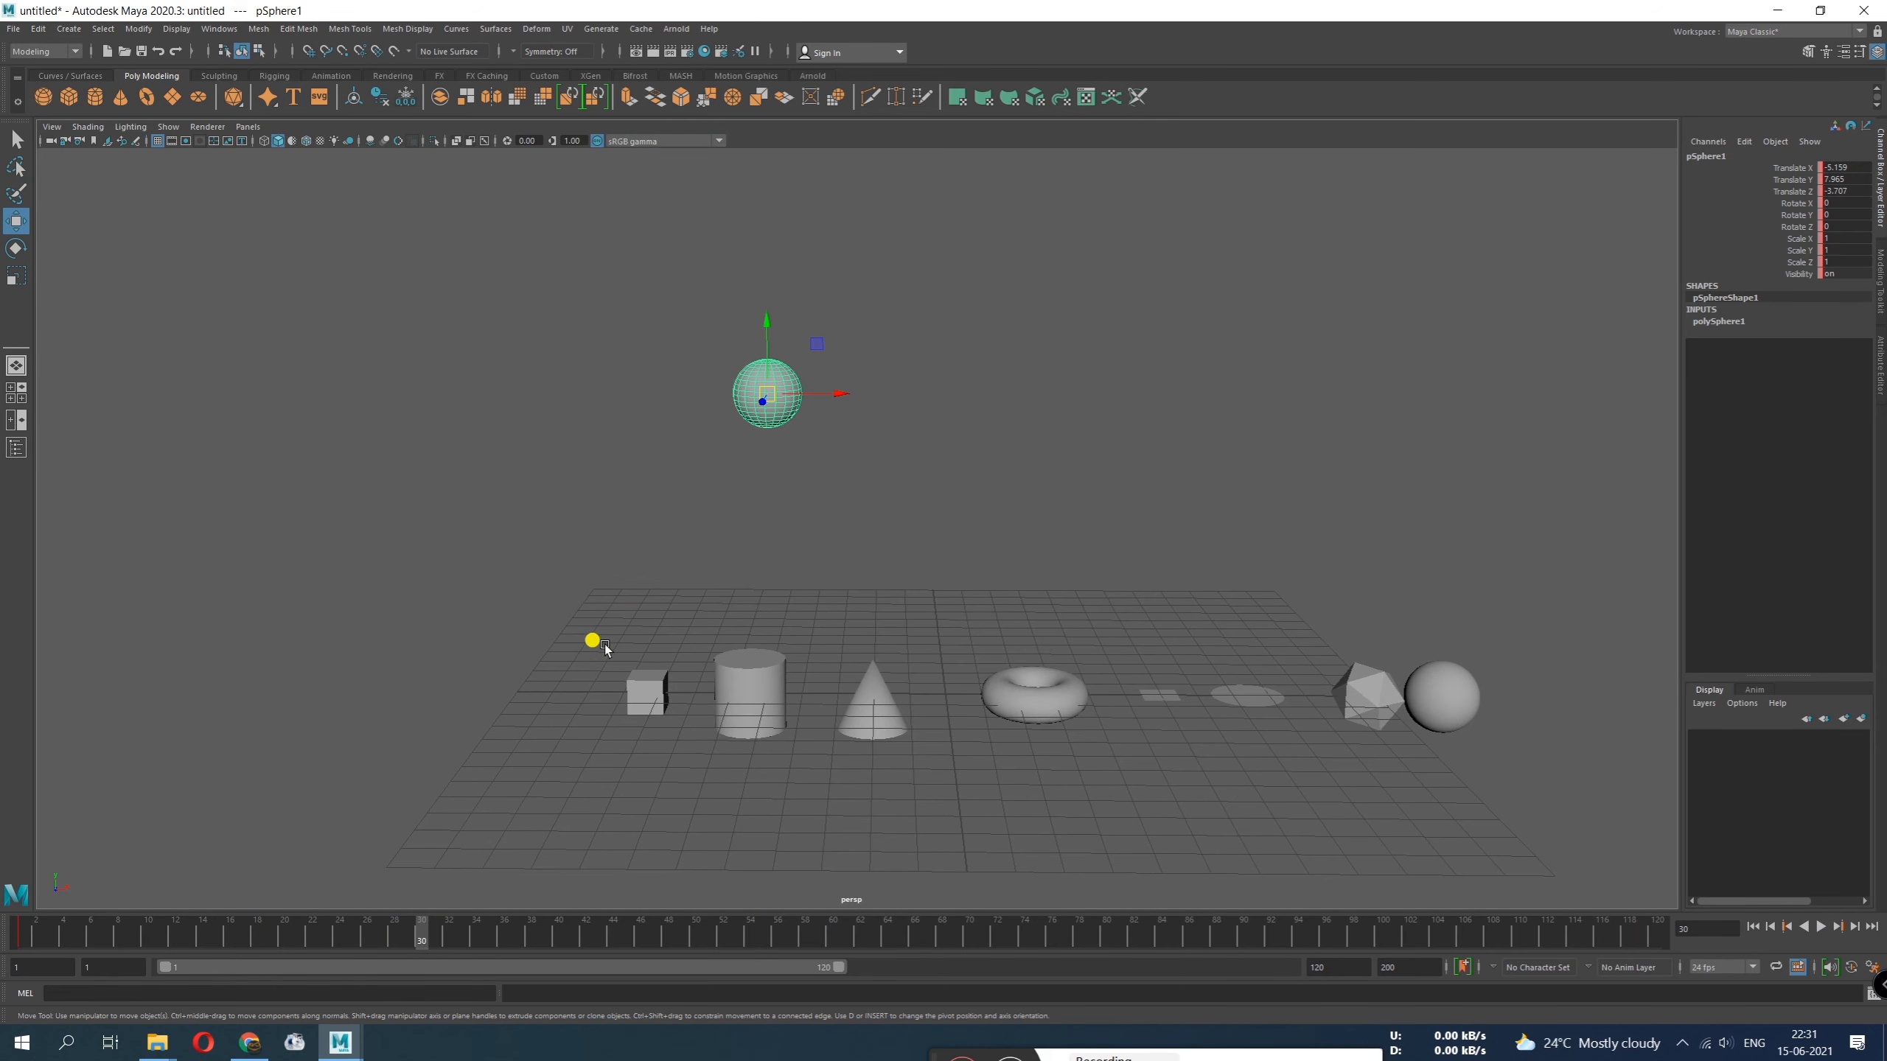
key("s")
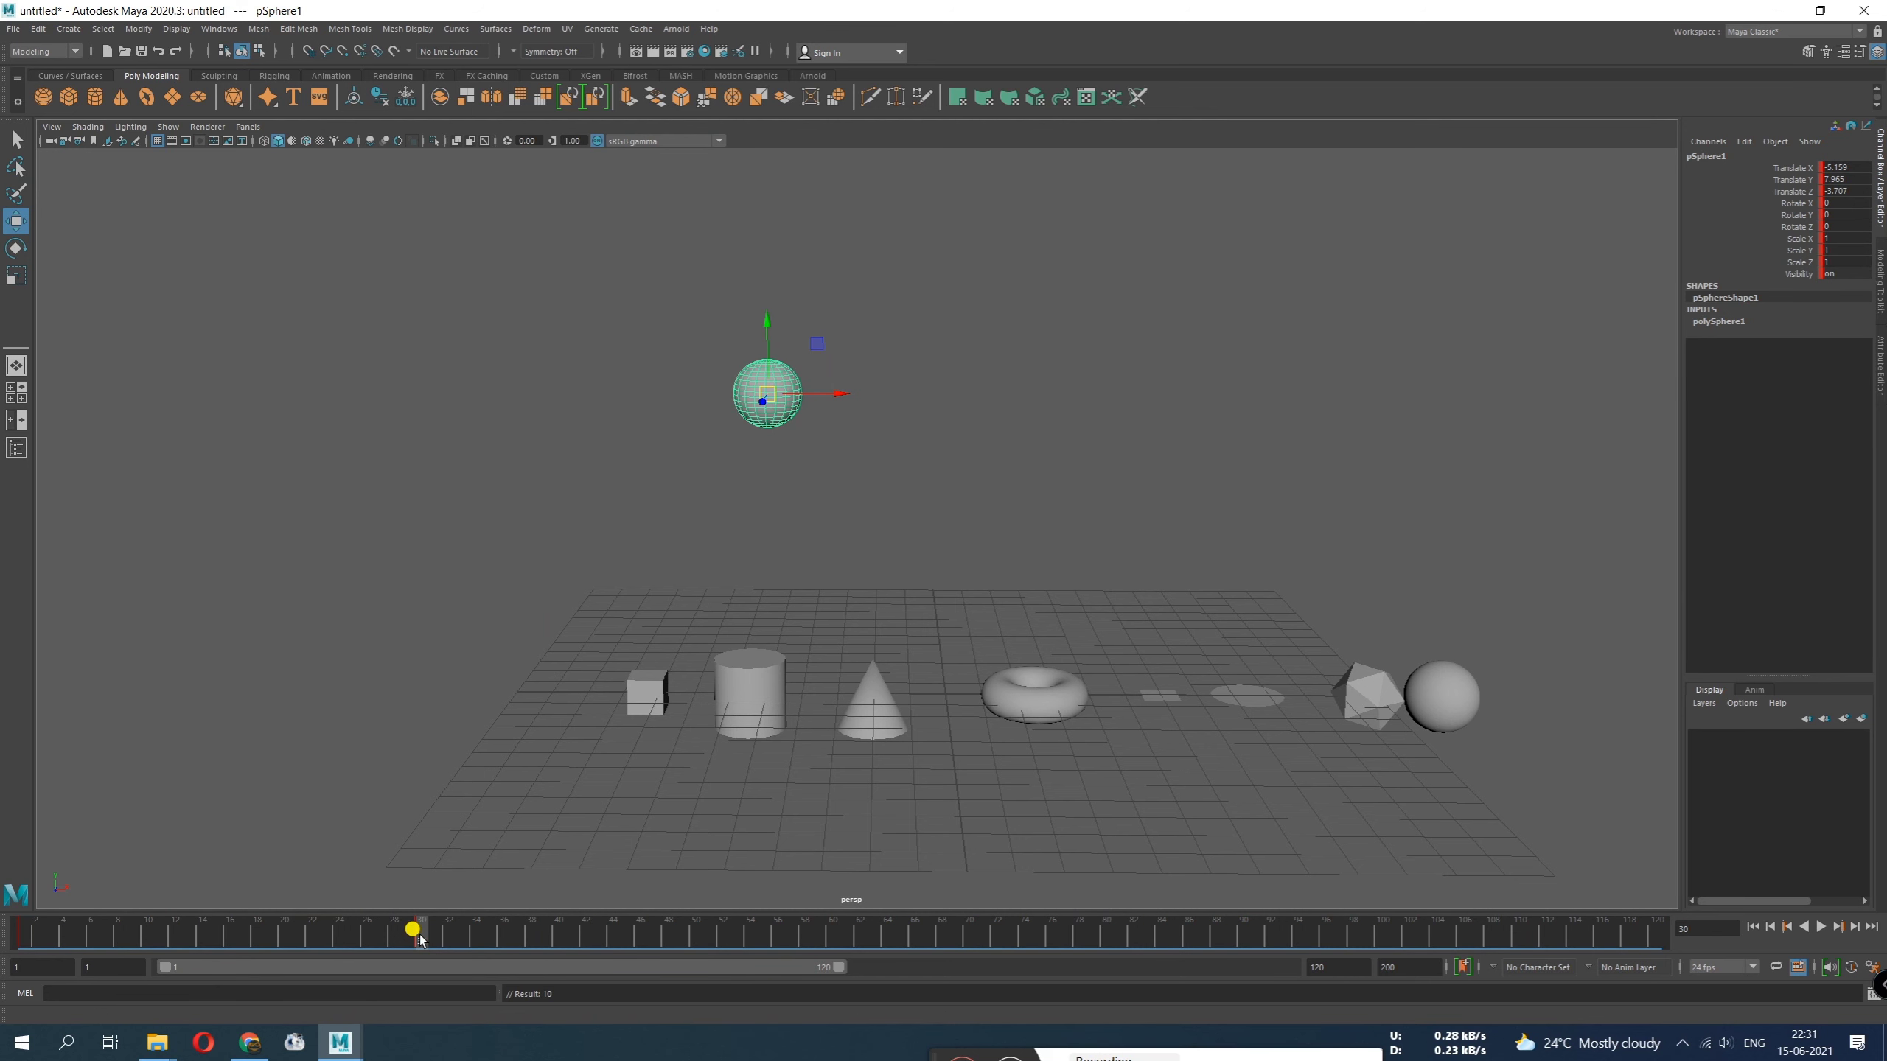
mouse_move(420, 939)
left_mouse_down()
mouse_move(27, 938)
mouse_move(468, 940)
mouse_move(413, 936)
left_mouse_up()
Remove the sphere's earlier keys, undo test moves, and key its spot beside the cube at frame 1
key("ctrl+z")
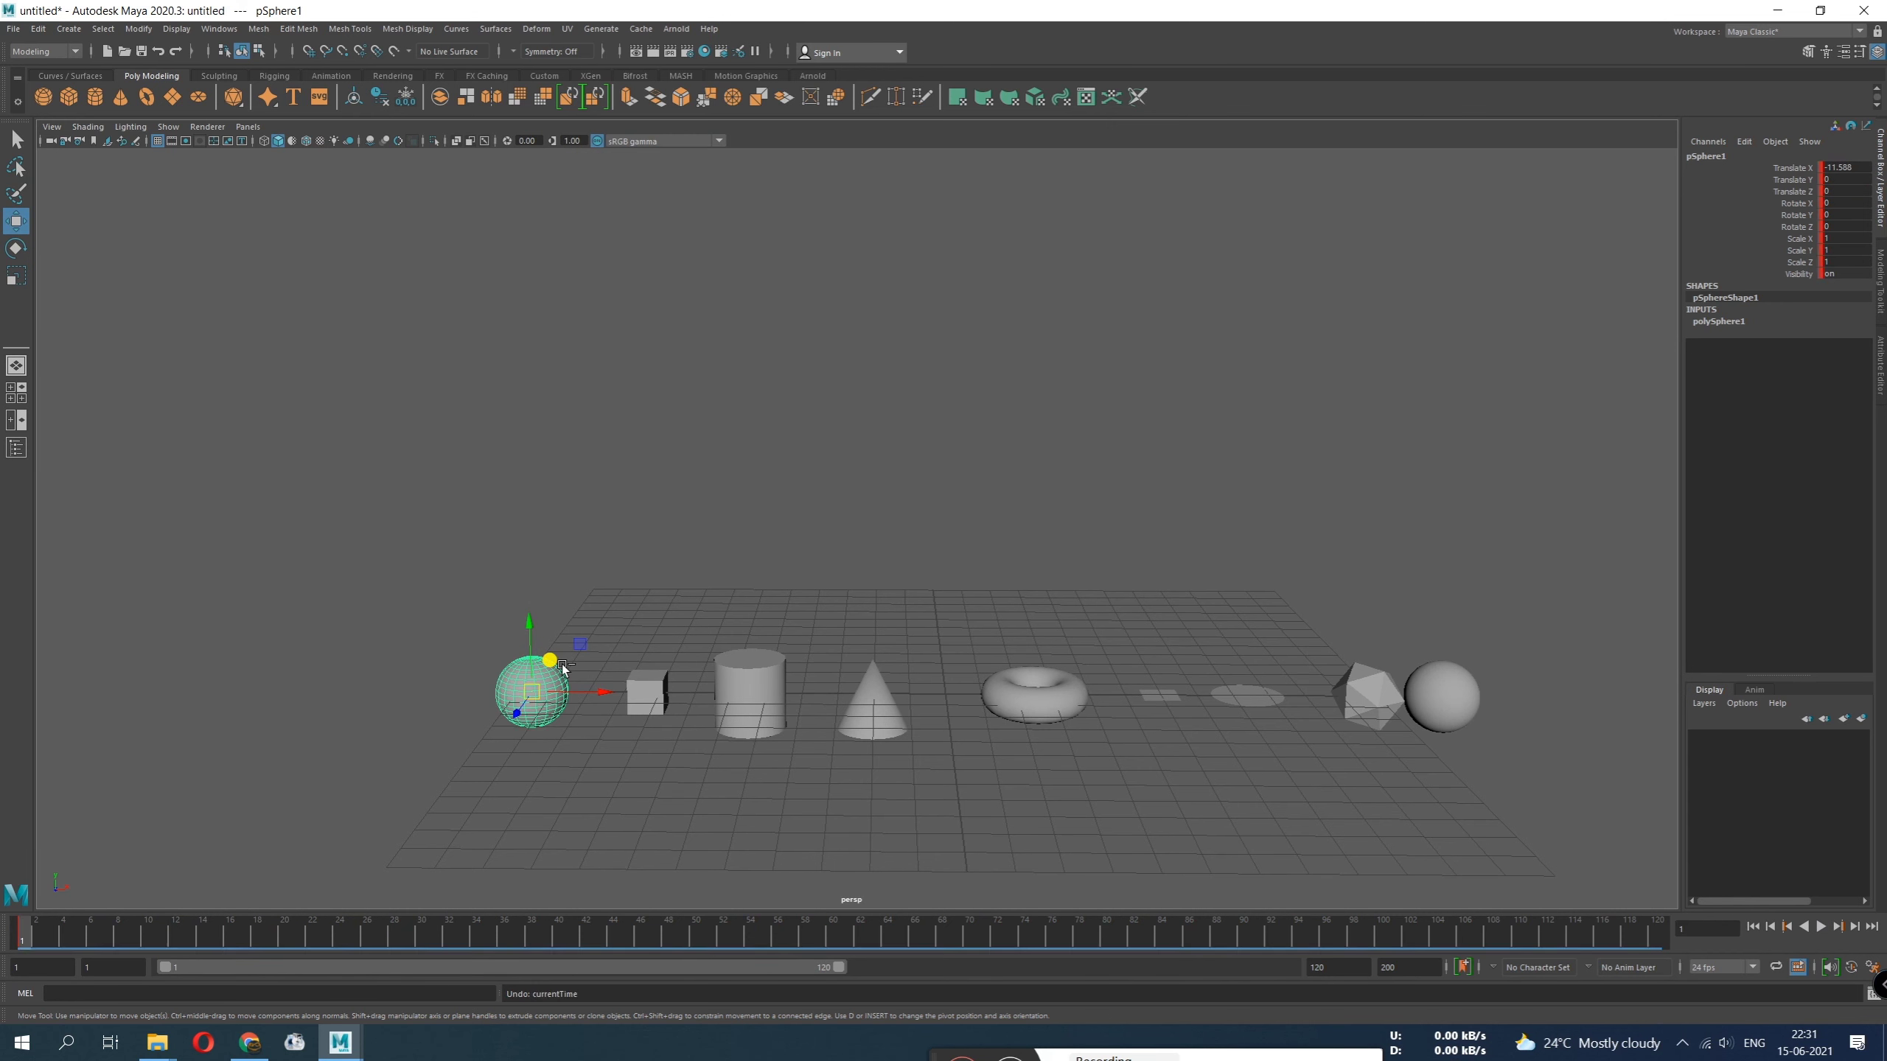
key("ctrl+z")
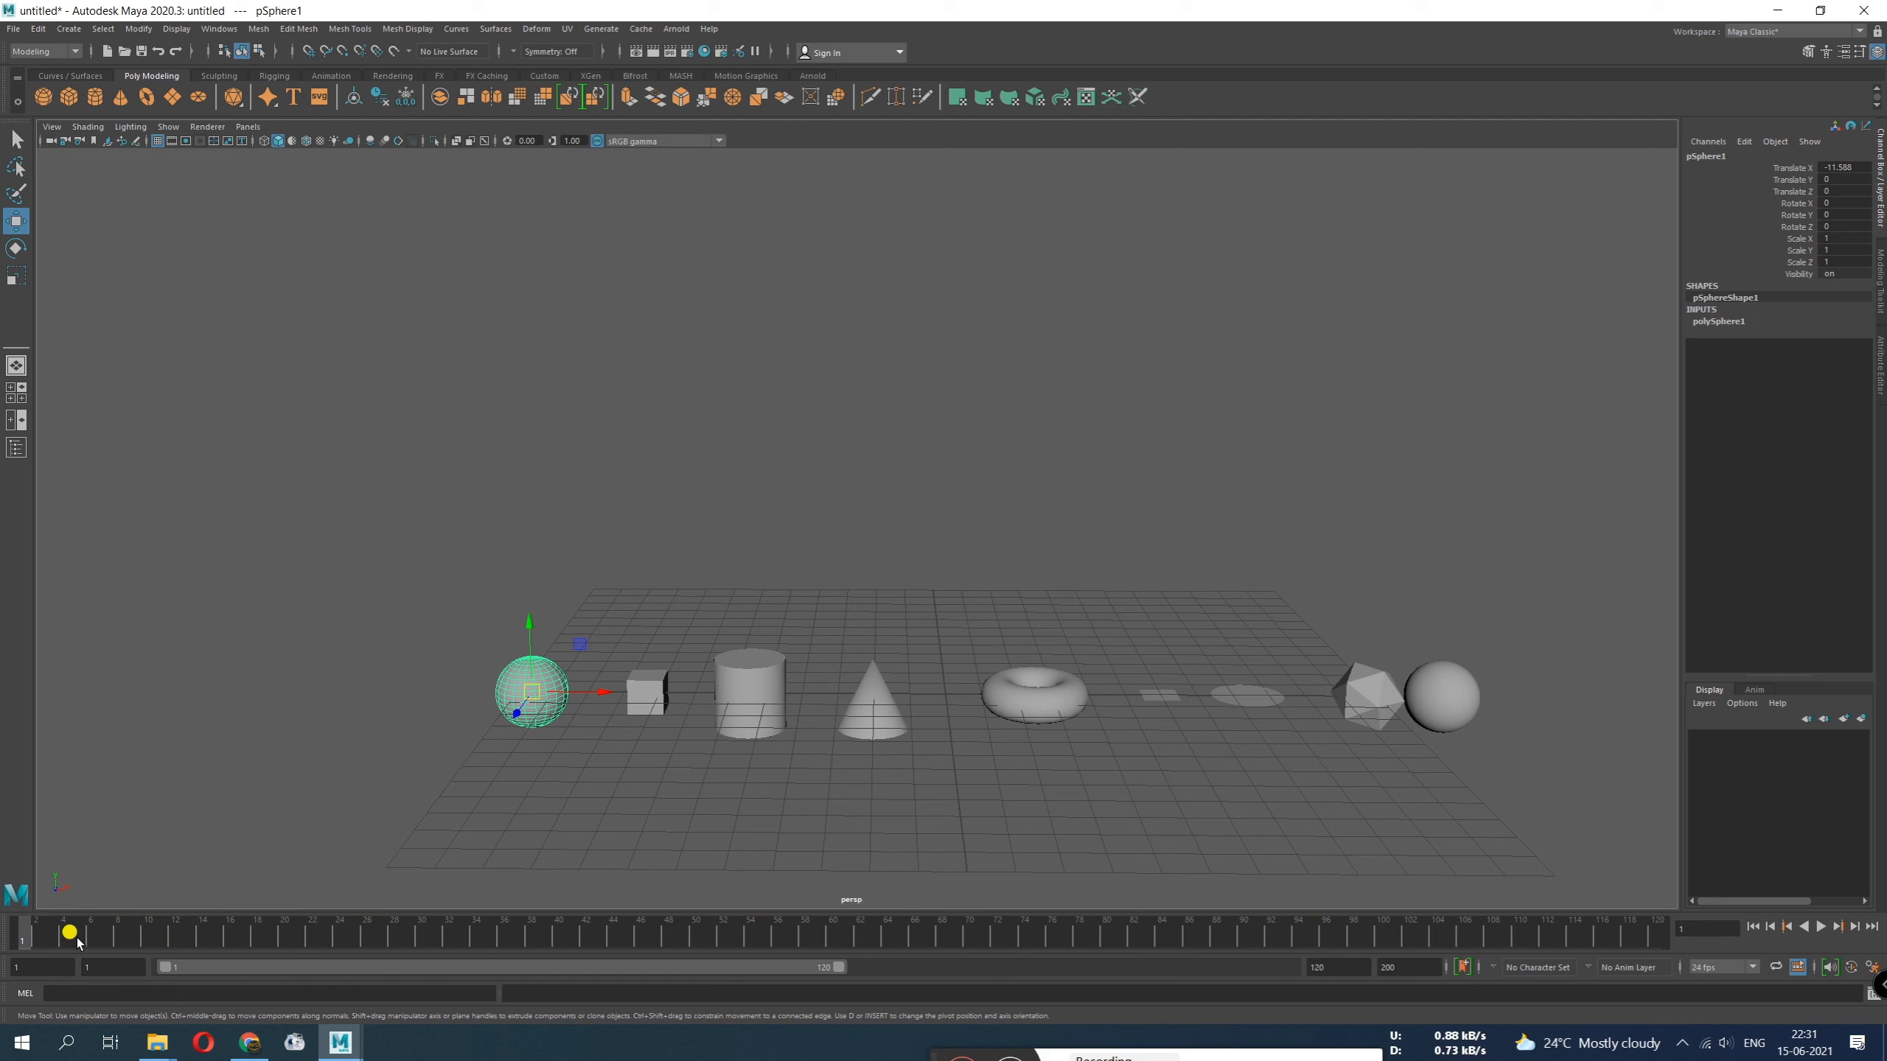
left_click_drag(532, 693, 494, 323)
left_click_drag(367, 938, 417, 953)
middle_click_drag(383, 484, 843, 533)
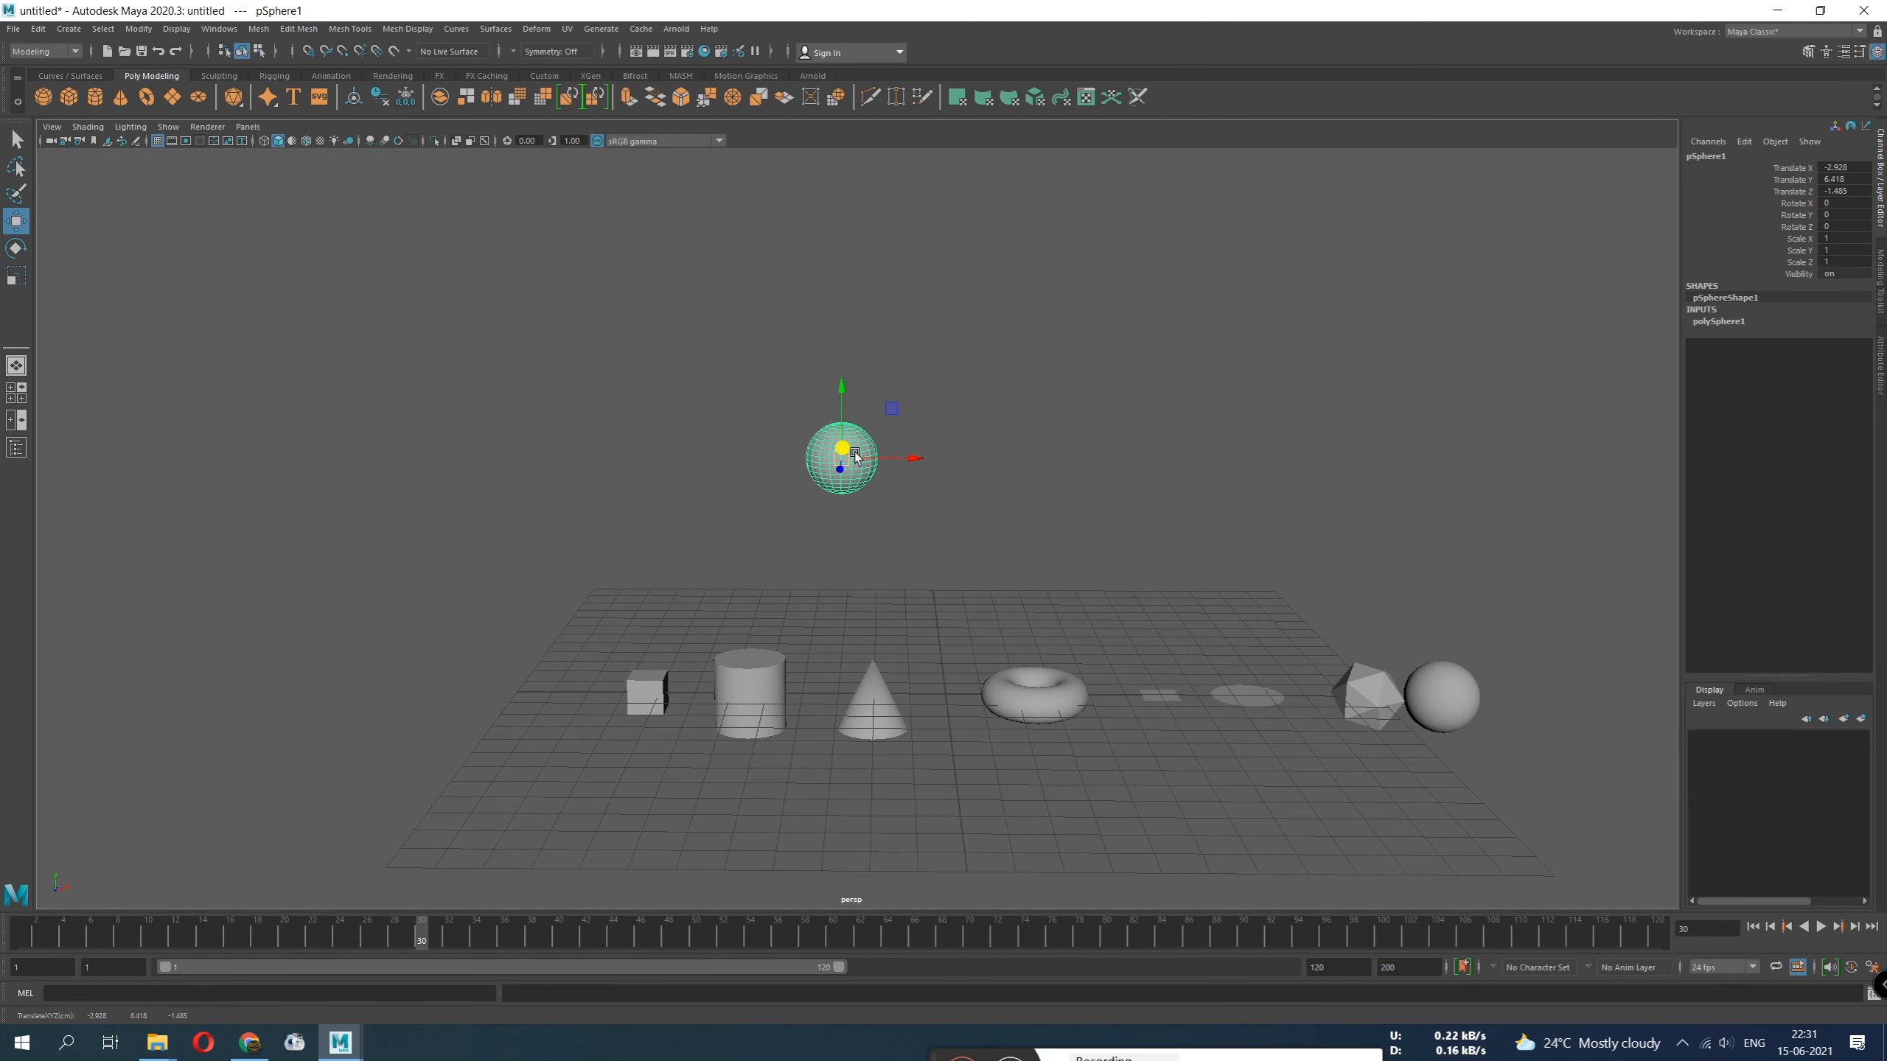
key("ctrl+z")
key("ctrl+z")
key("ctrl+z")
key("ctrl+z")
key("ctrl+z")
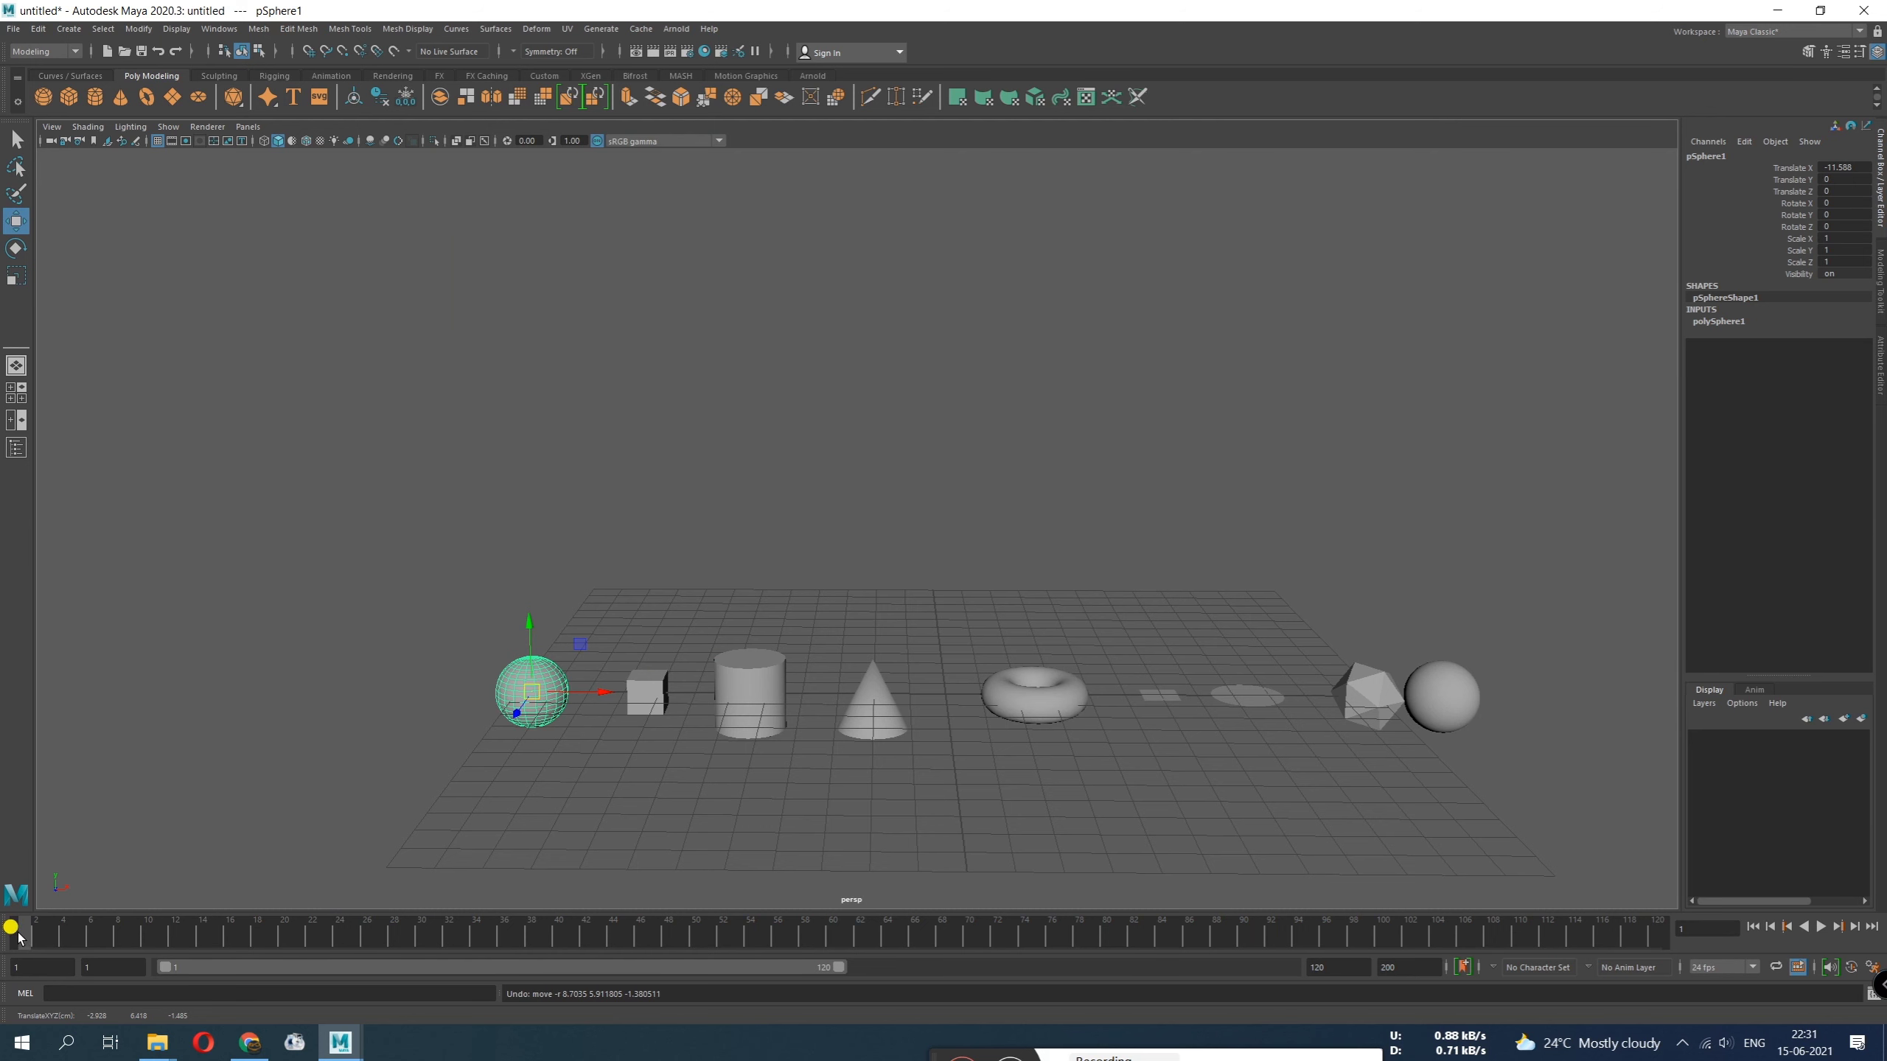
key("s")
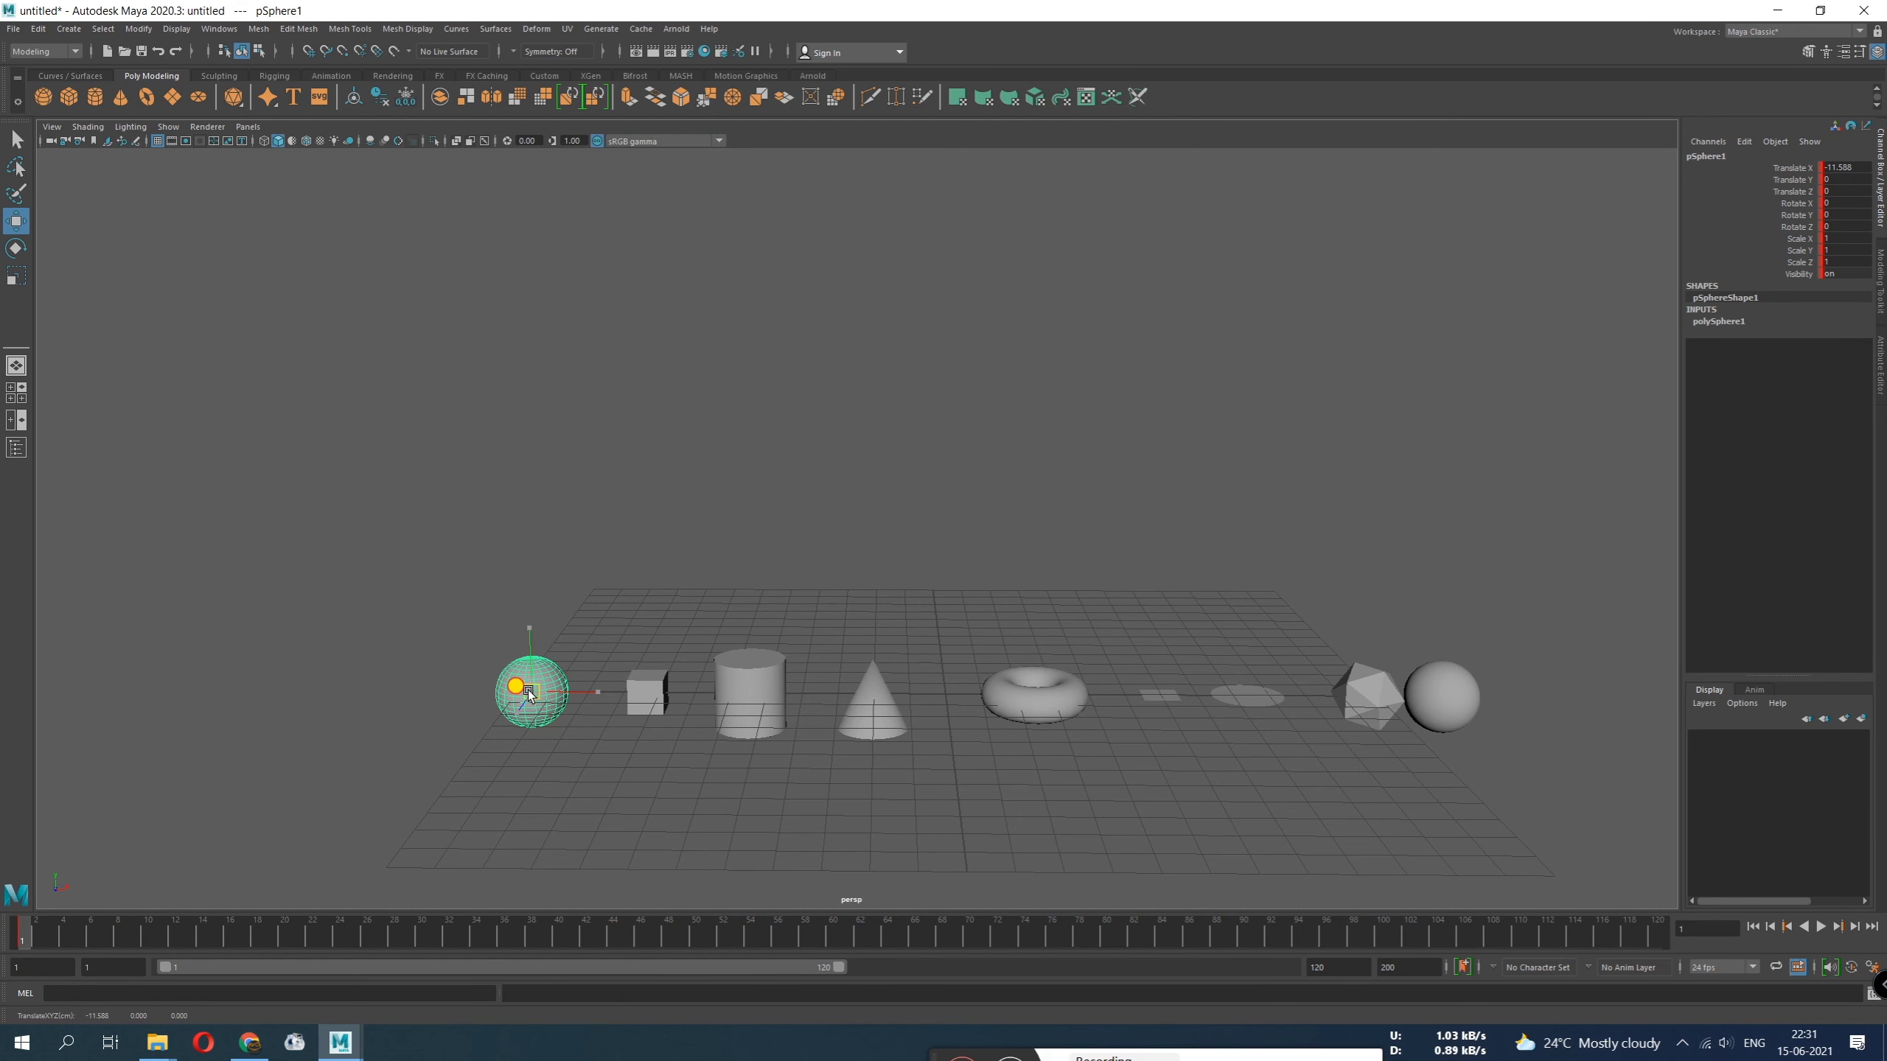
Push the sphere back in depth, try raising it and undo, then play back to frame 17
left_click(529, 693)
left_click_drag(517, 712, 337, 330)
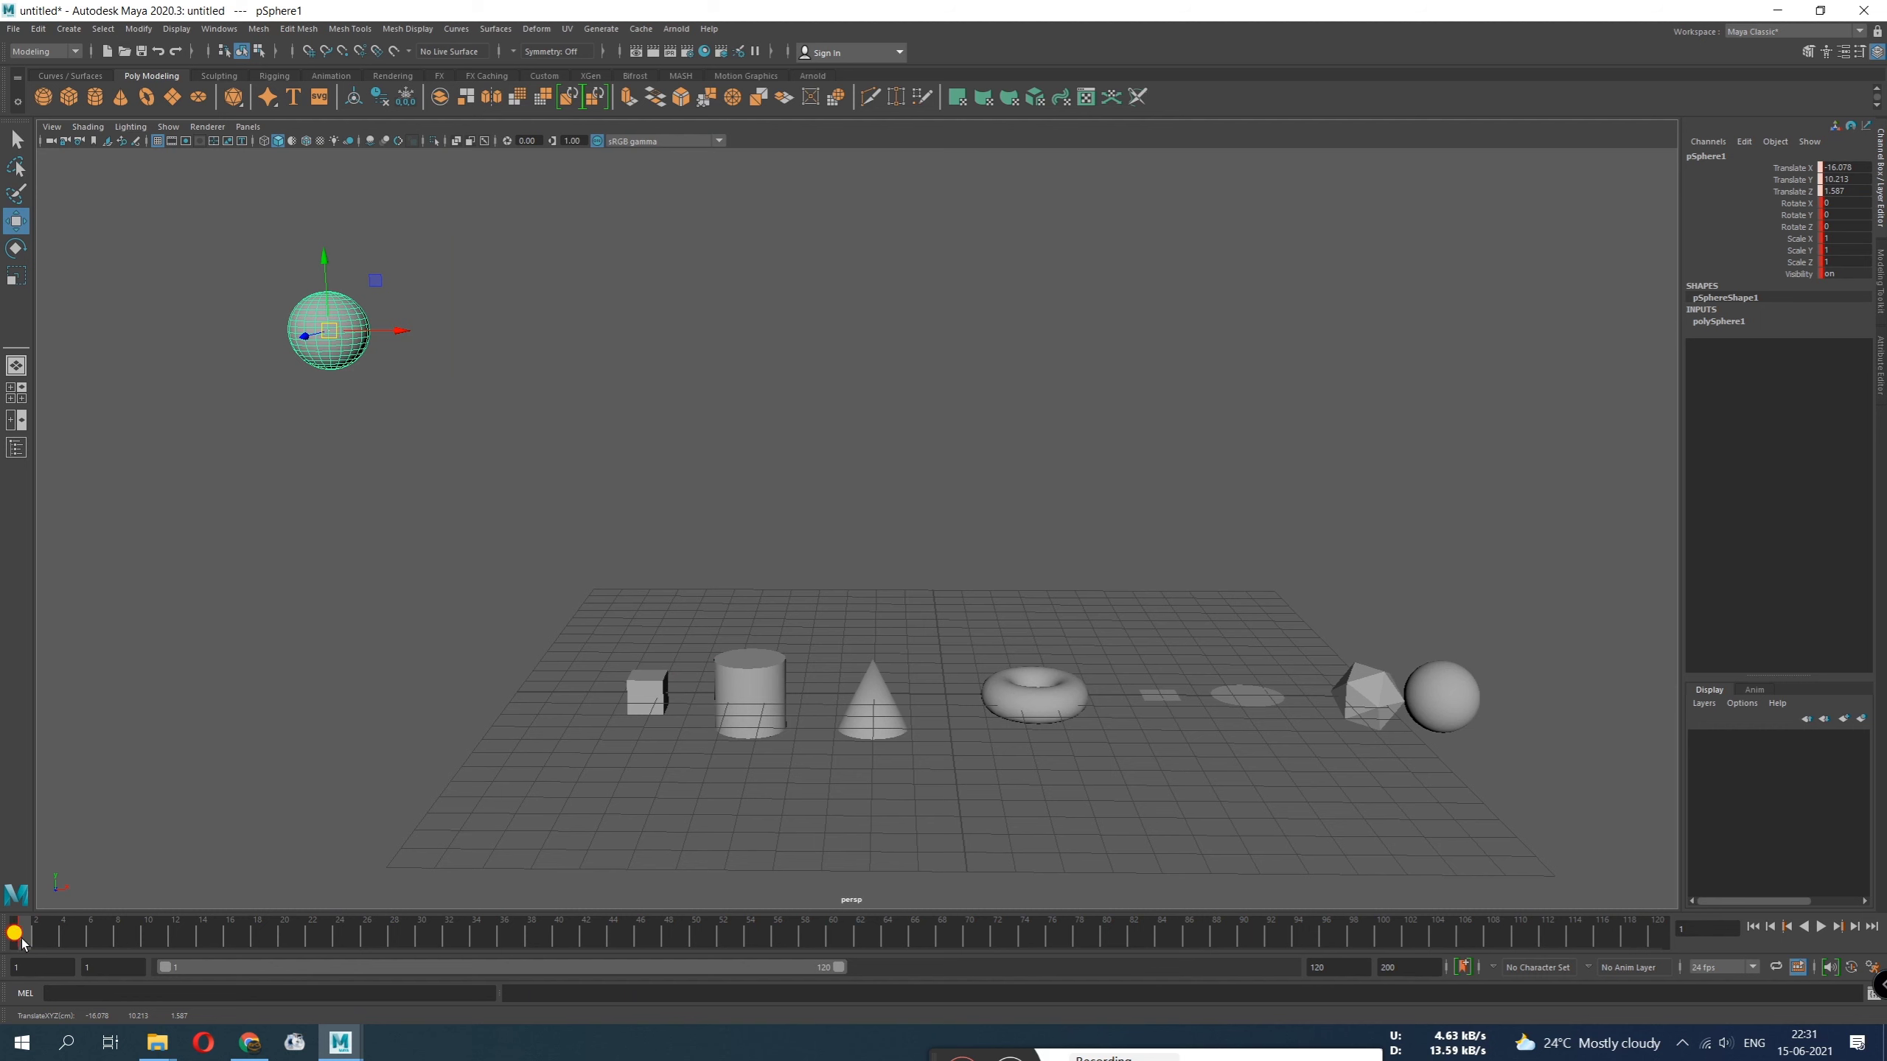
key("alt+v")
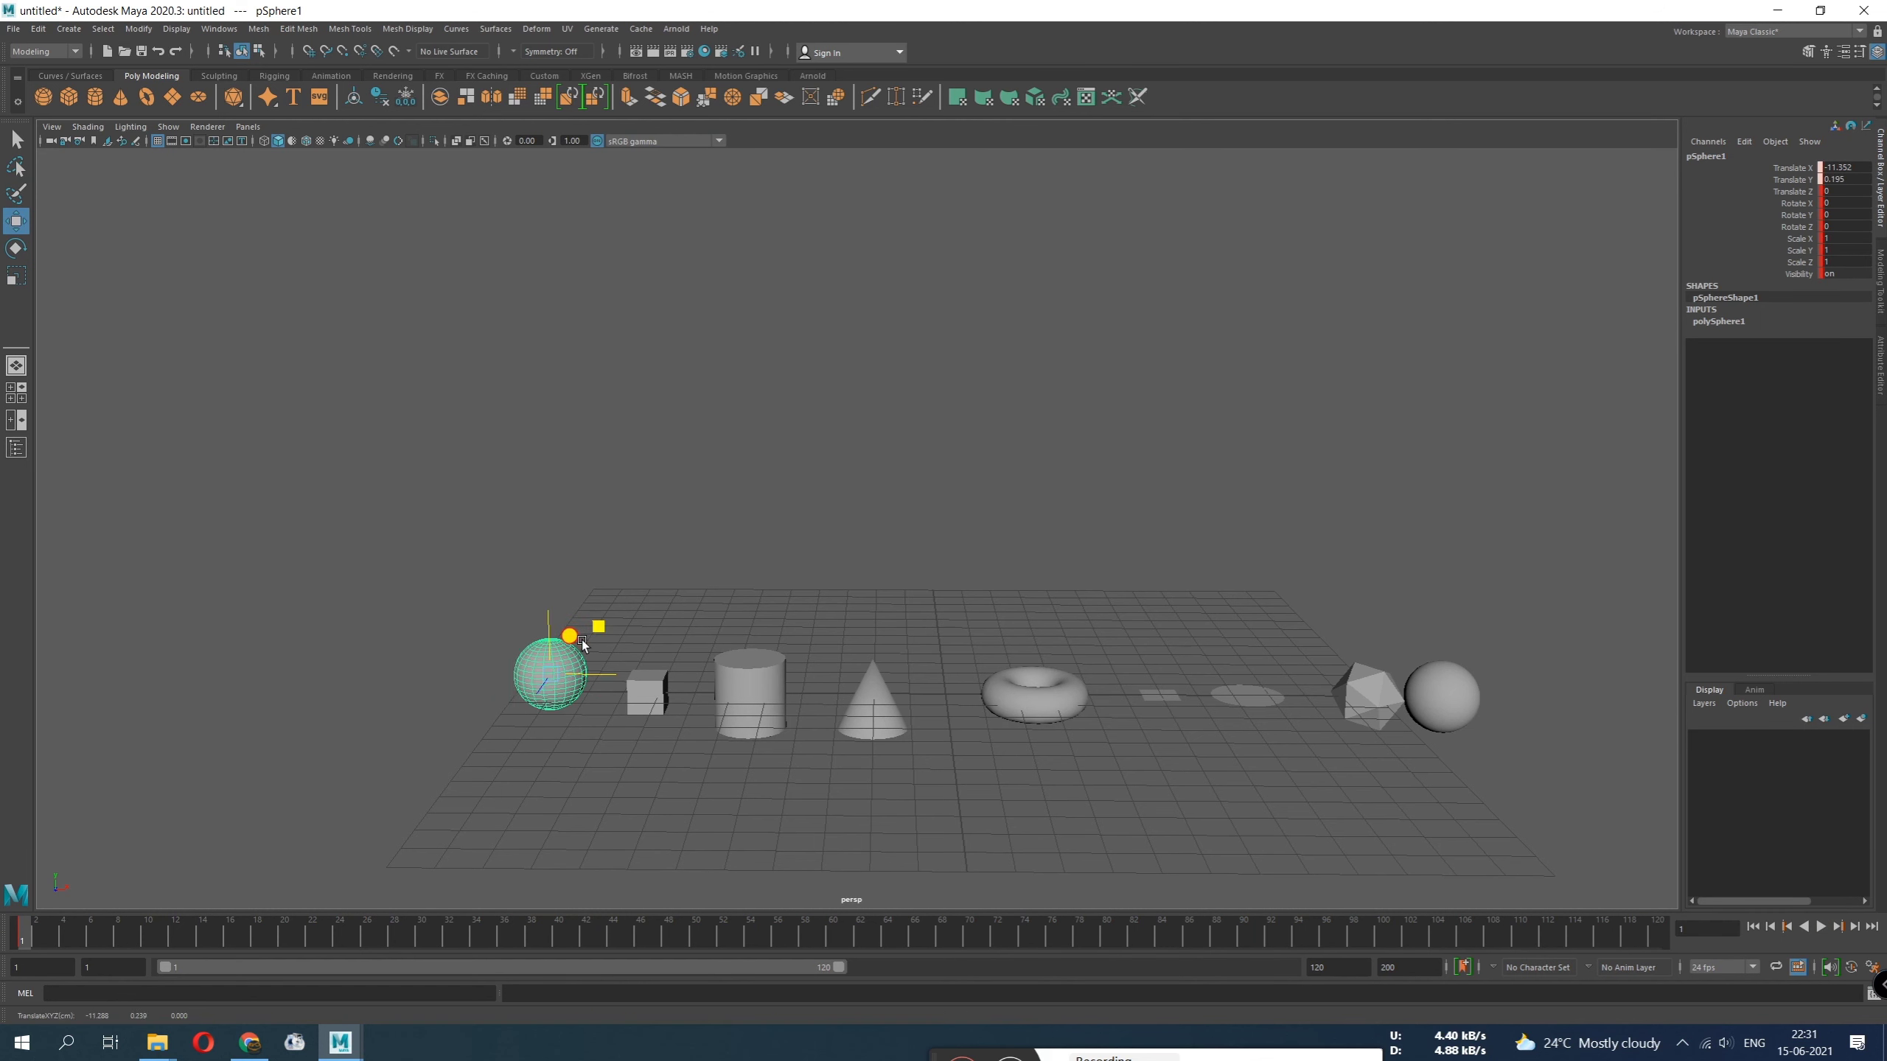
left_click_drag(580, 643, 917, 168)
mouse_move(17, 933)
left_mouse_down()
mouse_move(435, 929)
mouse_move(22, 934)
left_mouse_up()
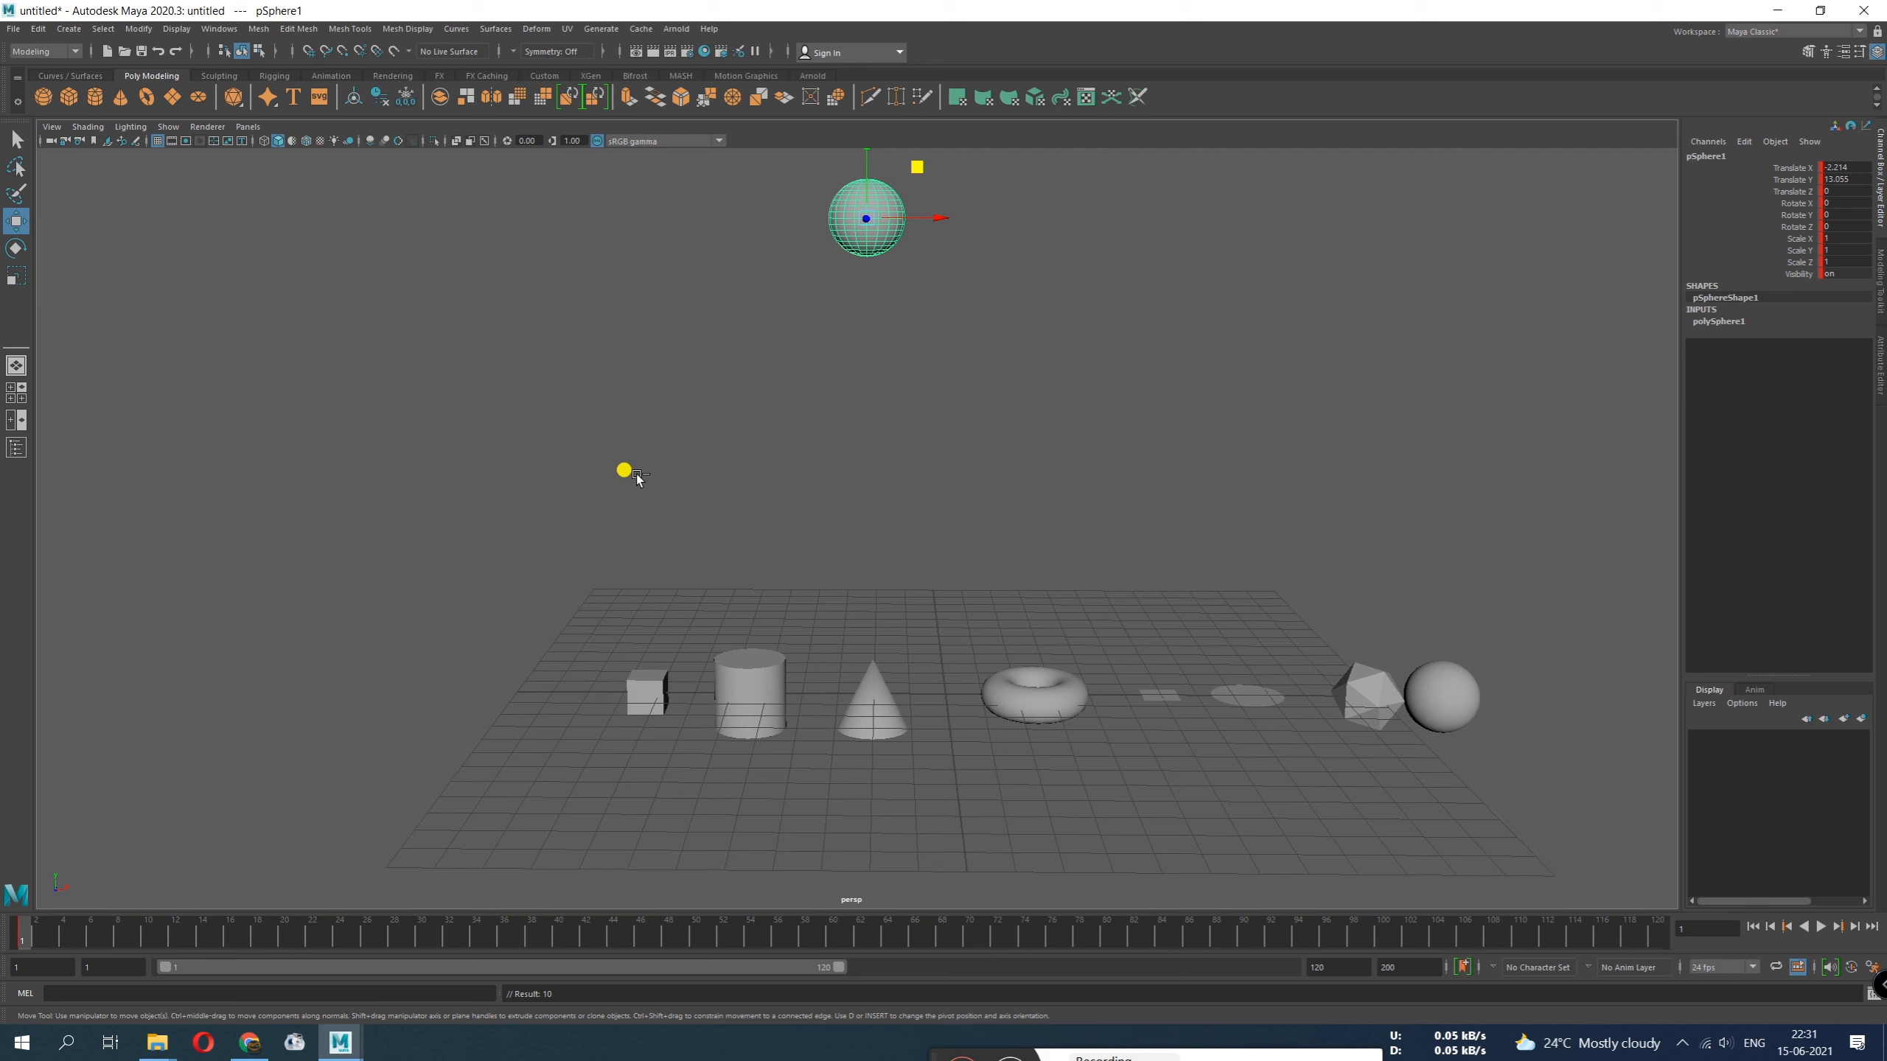
key("ctrl+z")
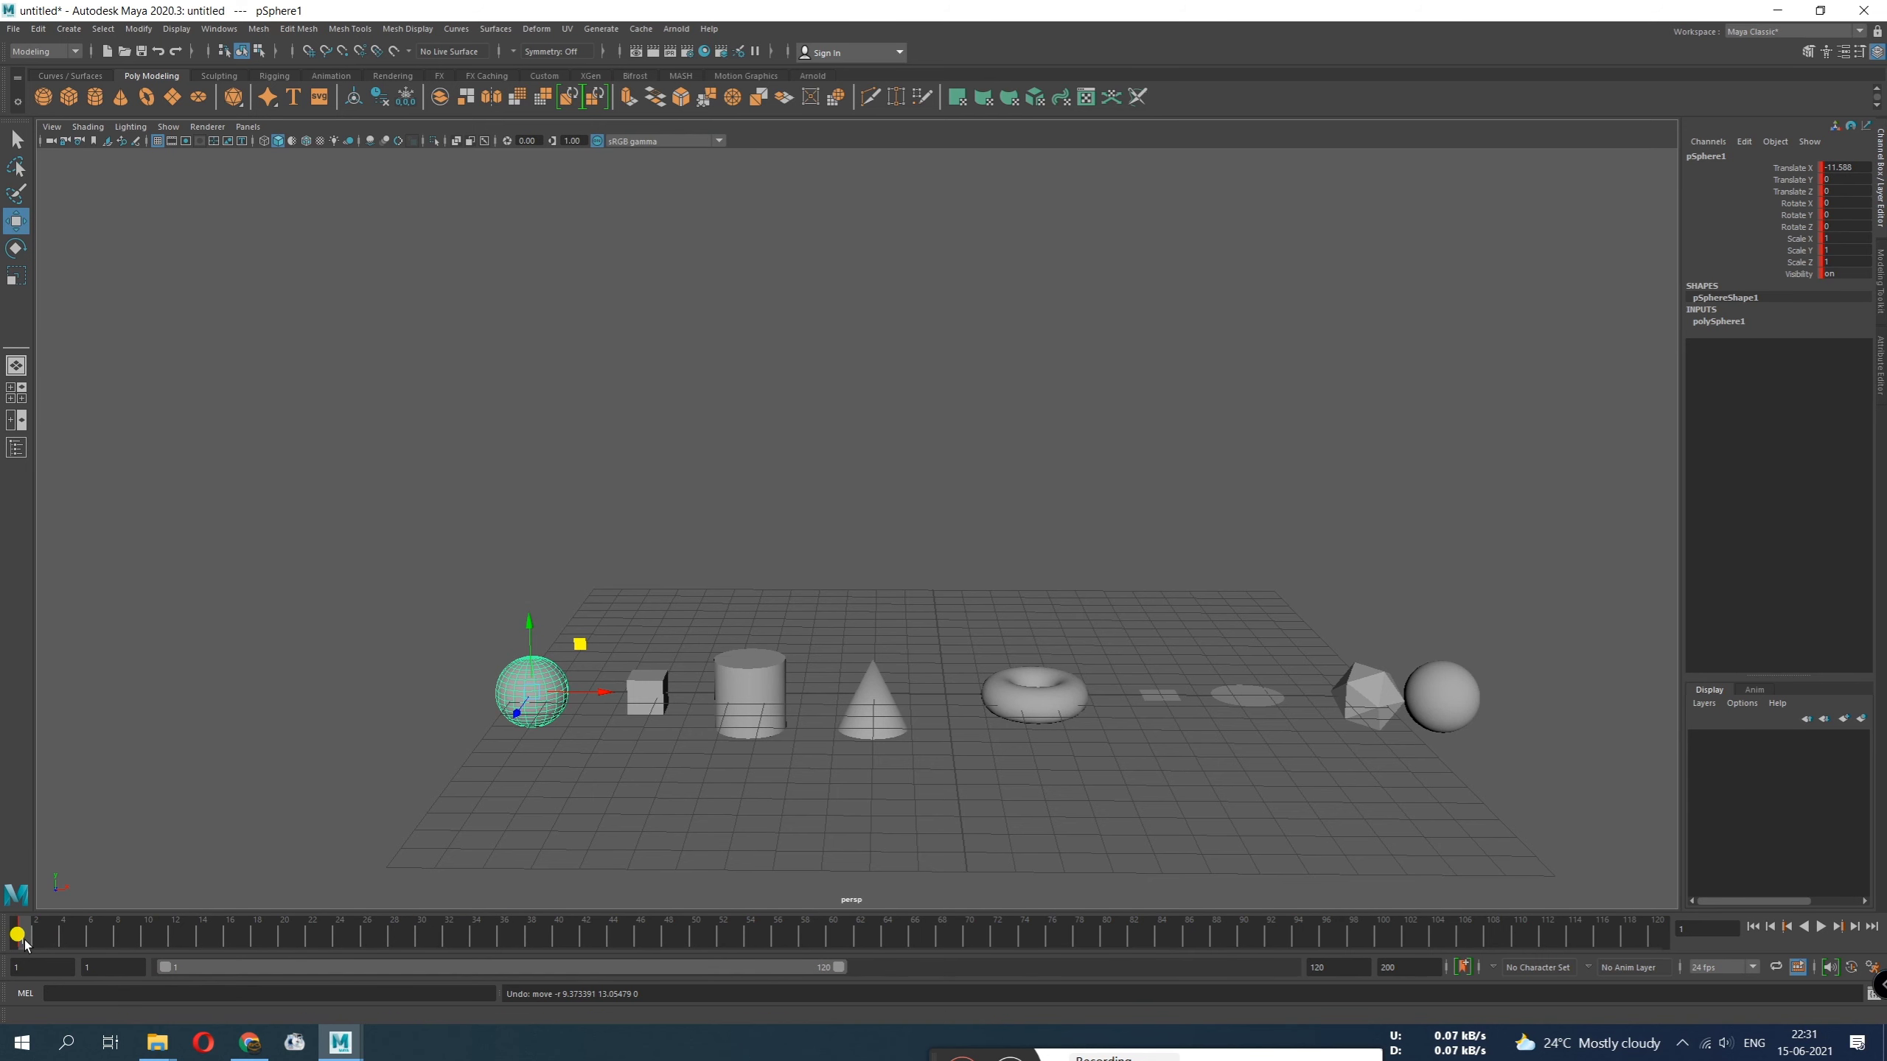
key("alt+v")
left_click_drag(170, 944, 242, 935)
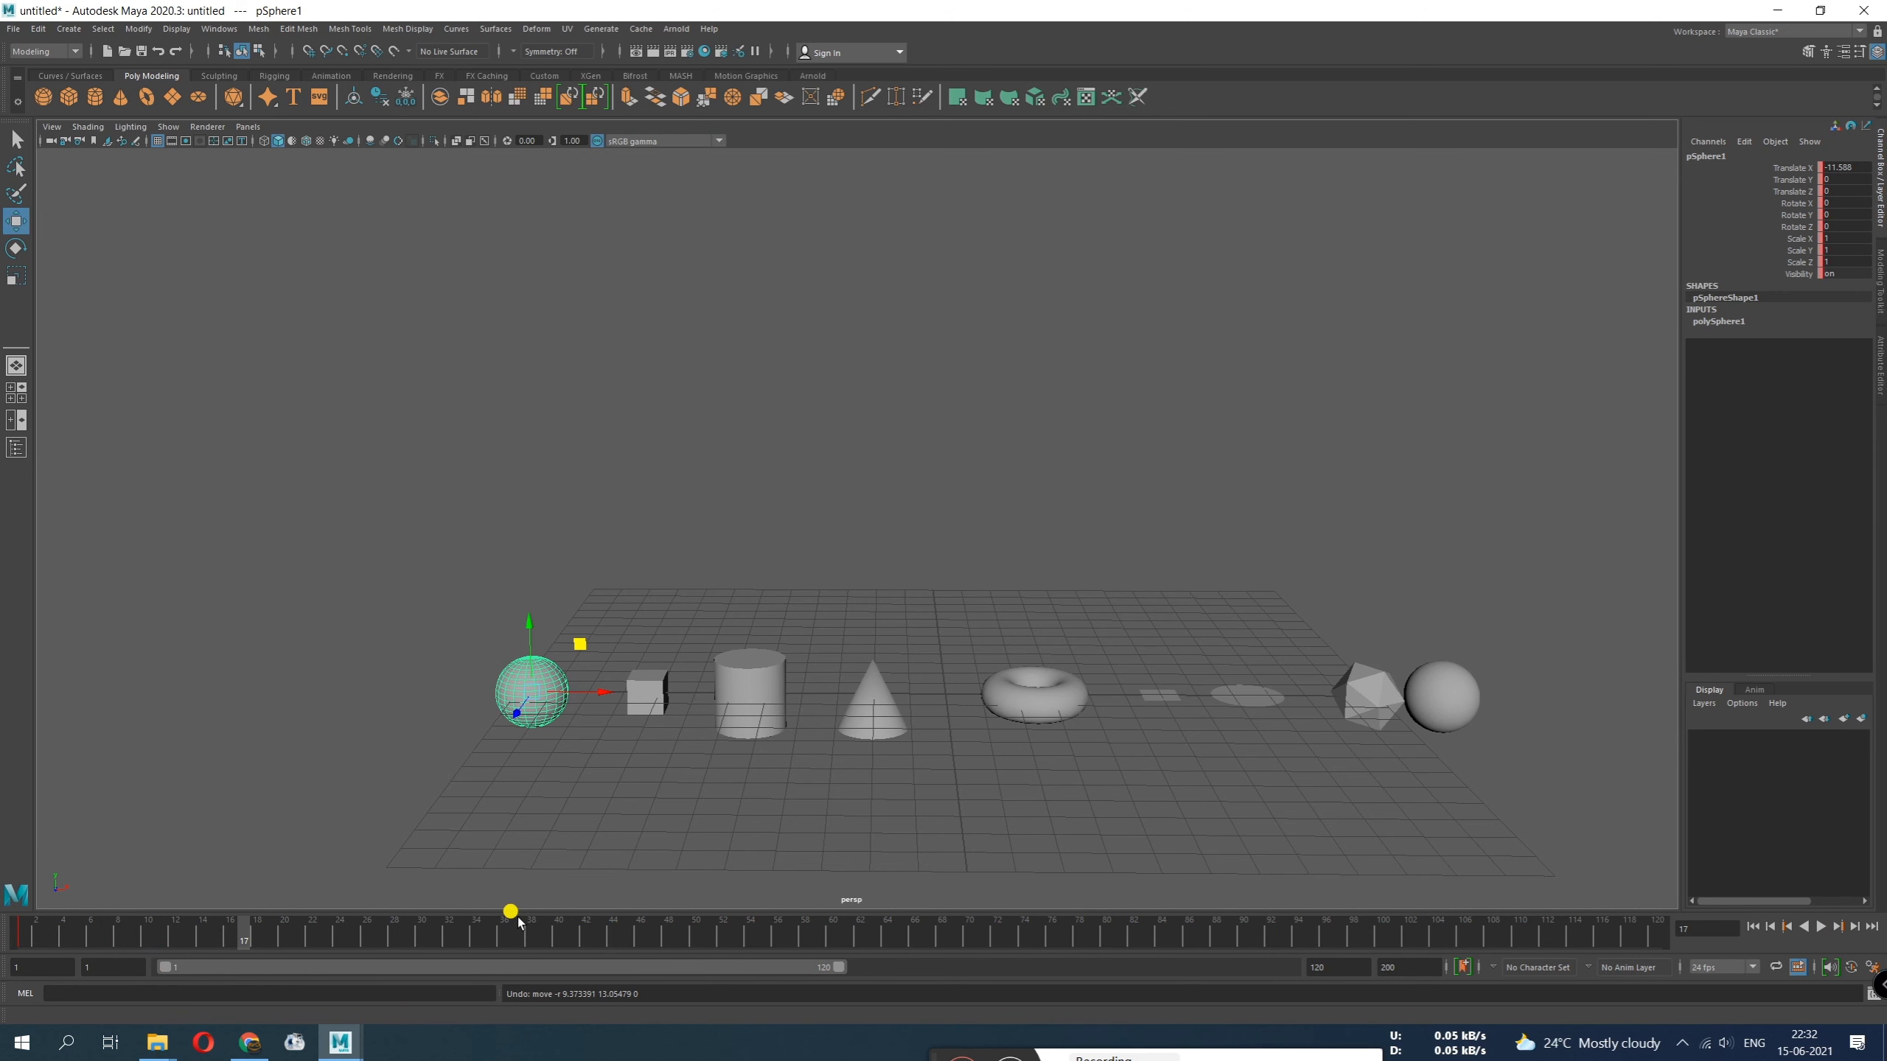
Stop playback at frame 1 and widen the visible timeline to frame 200
key("alt+v")
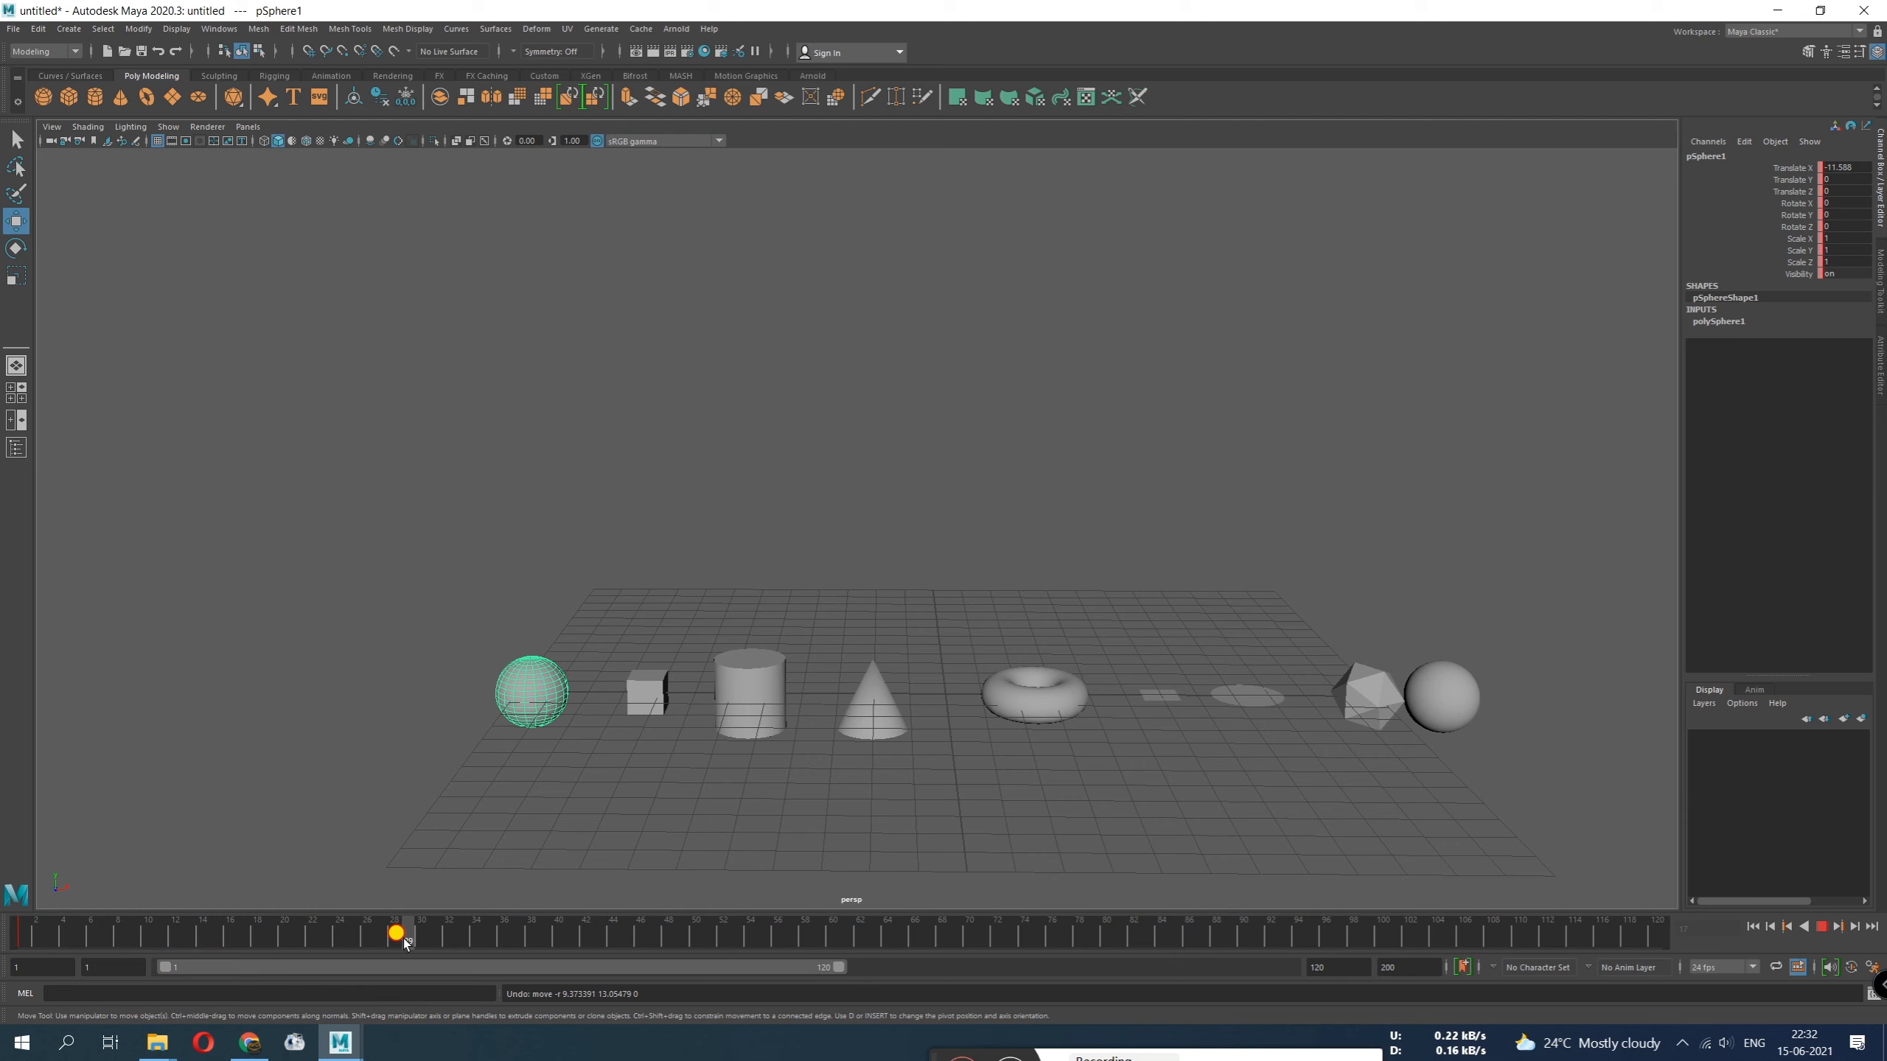
left_click(24, 941)
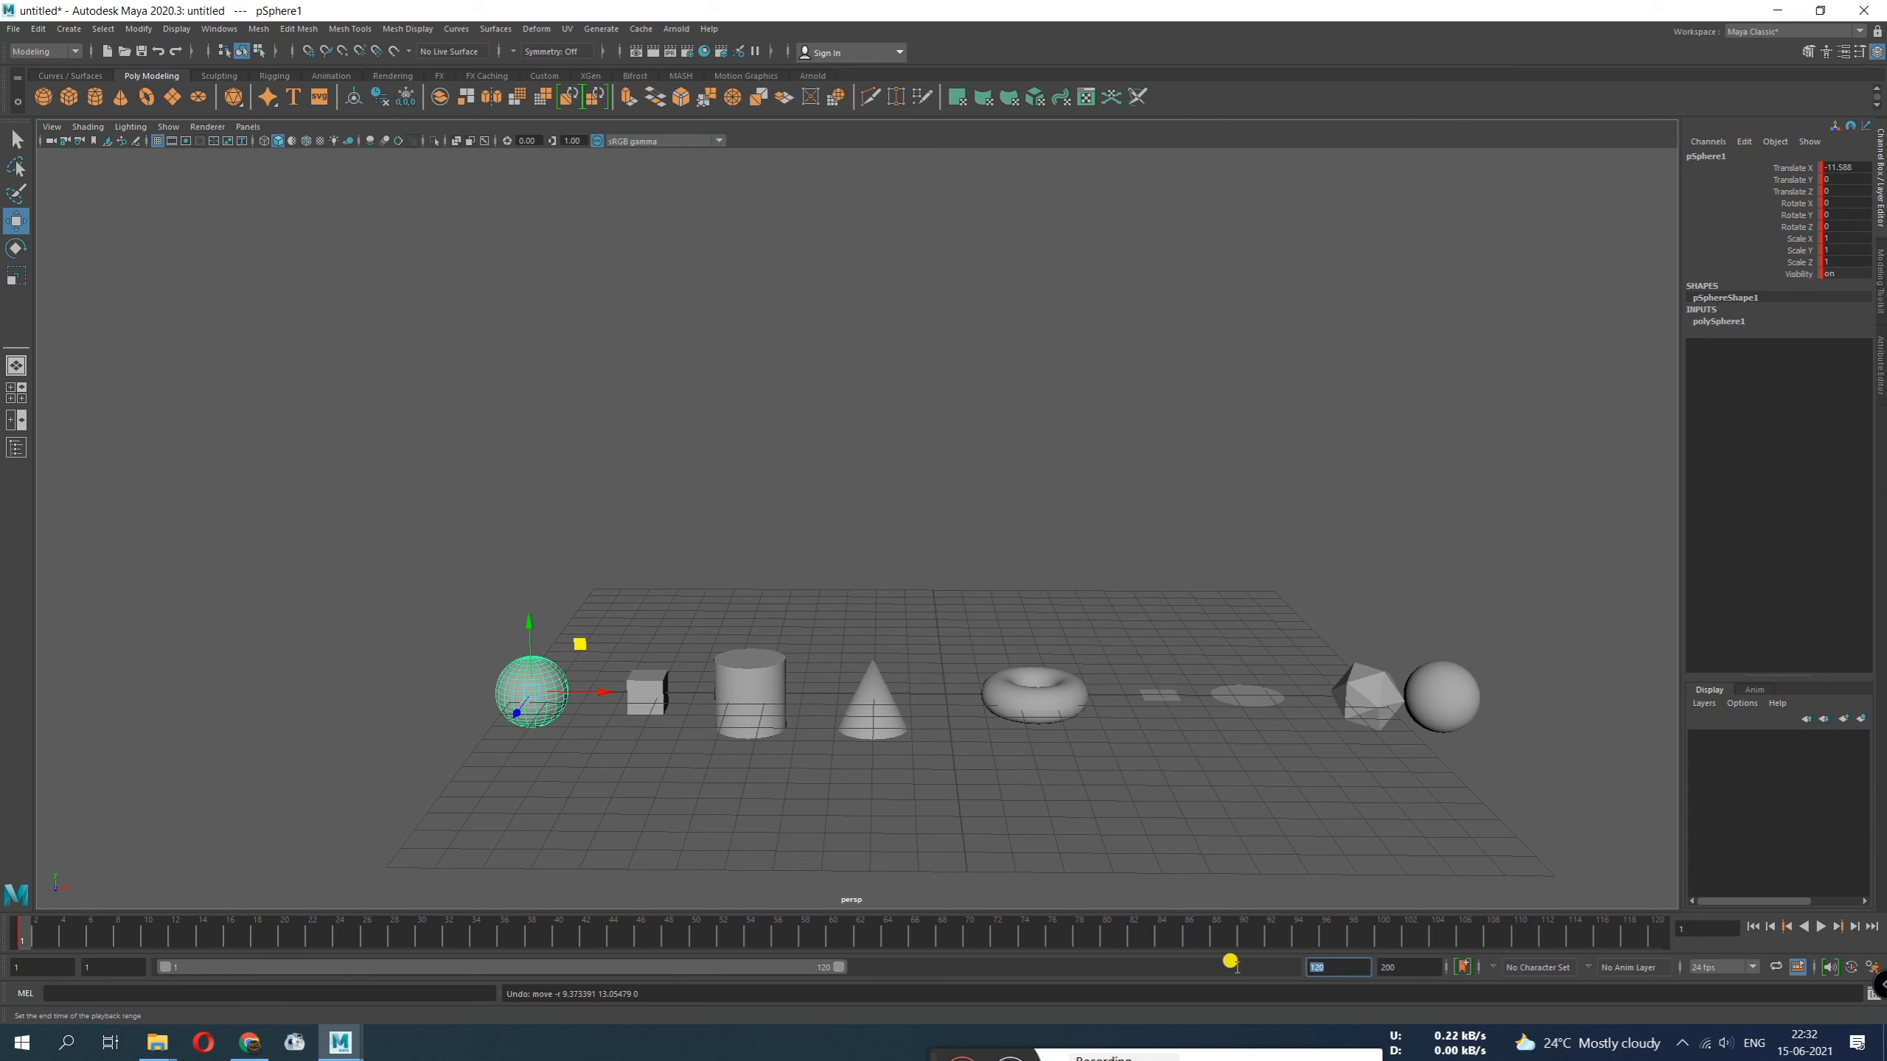
double_click(1415, 966)
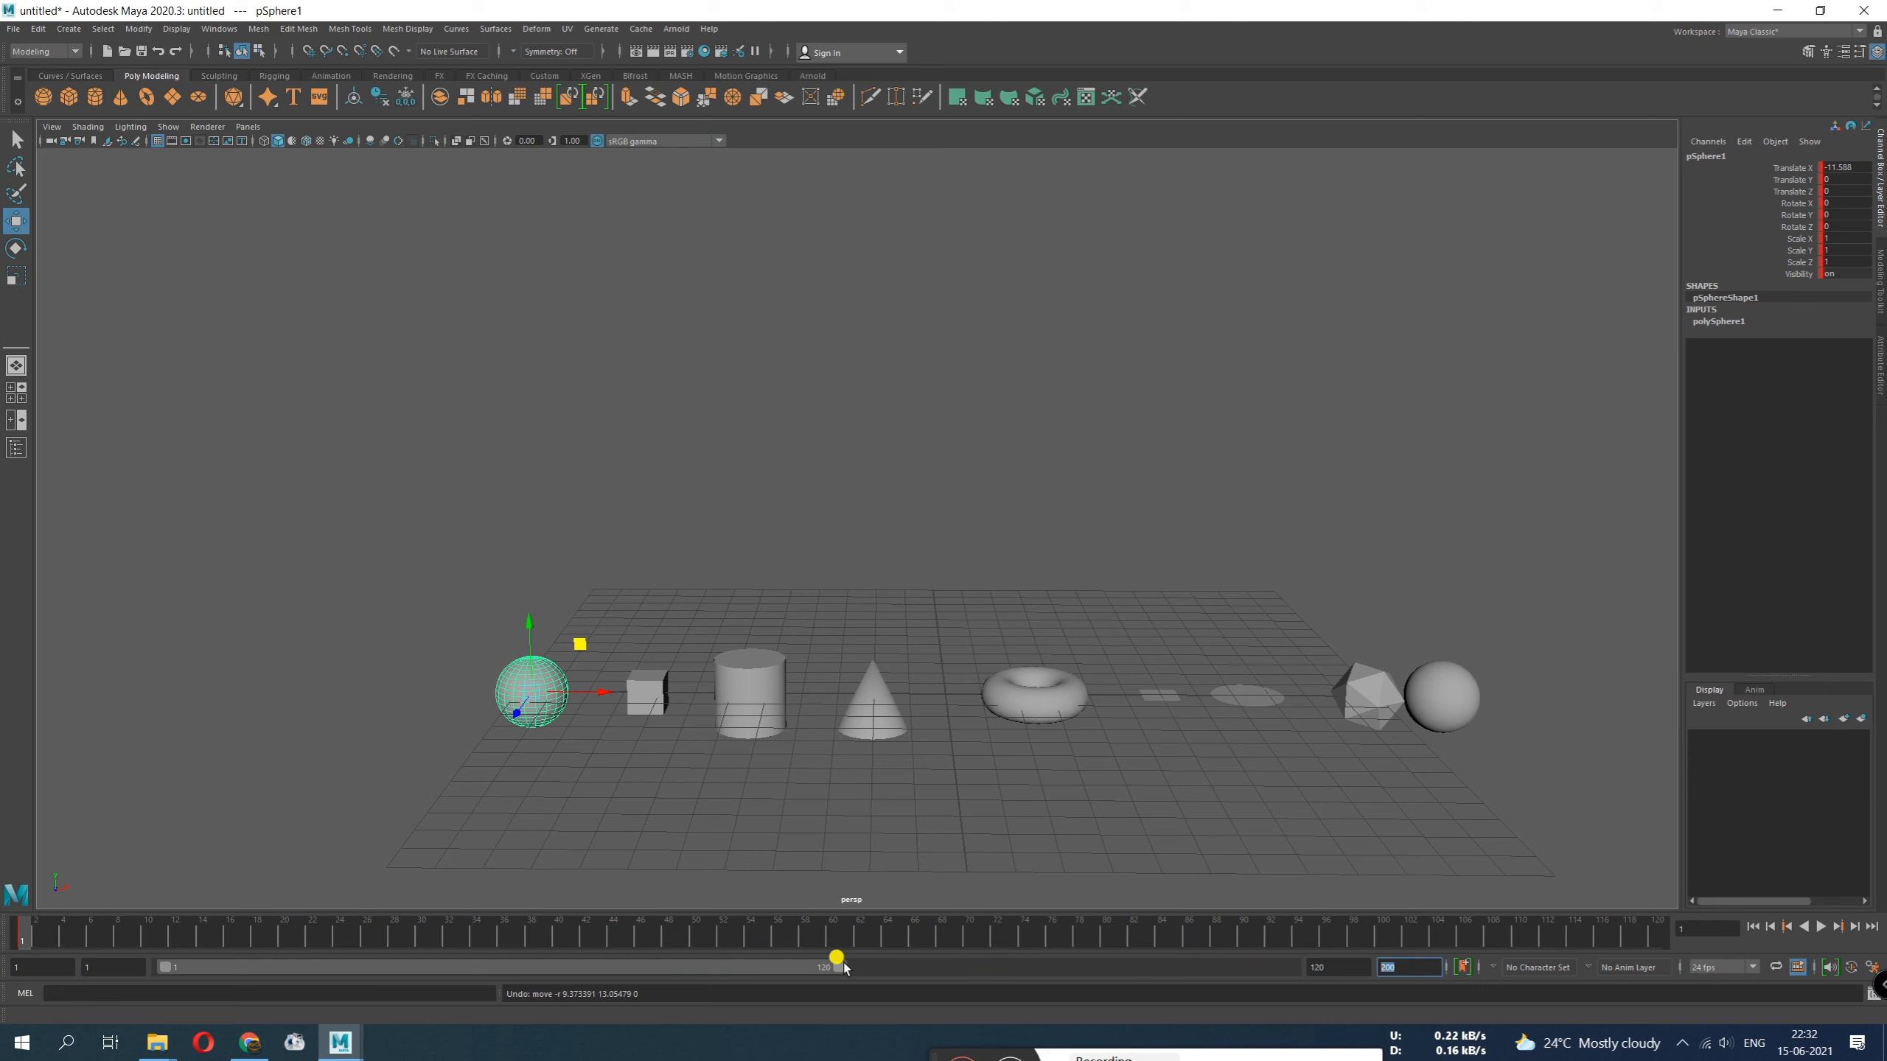
left_click_drag(843, 971, 1390, 975)
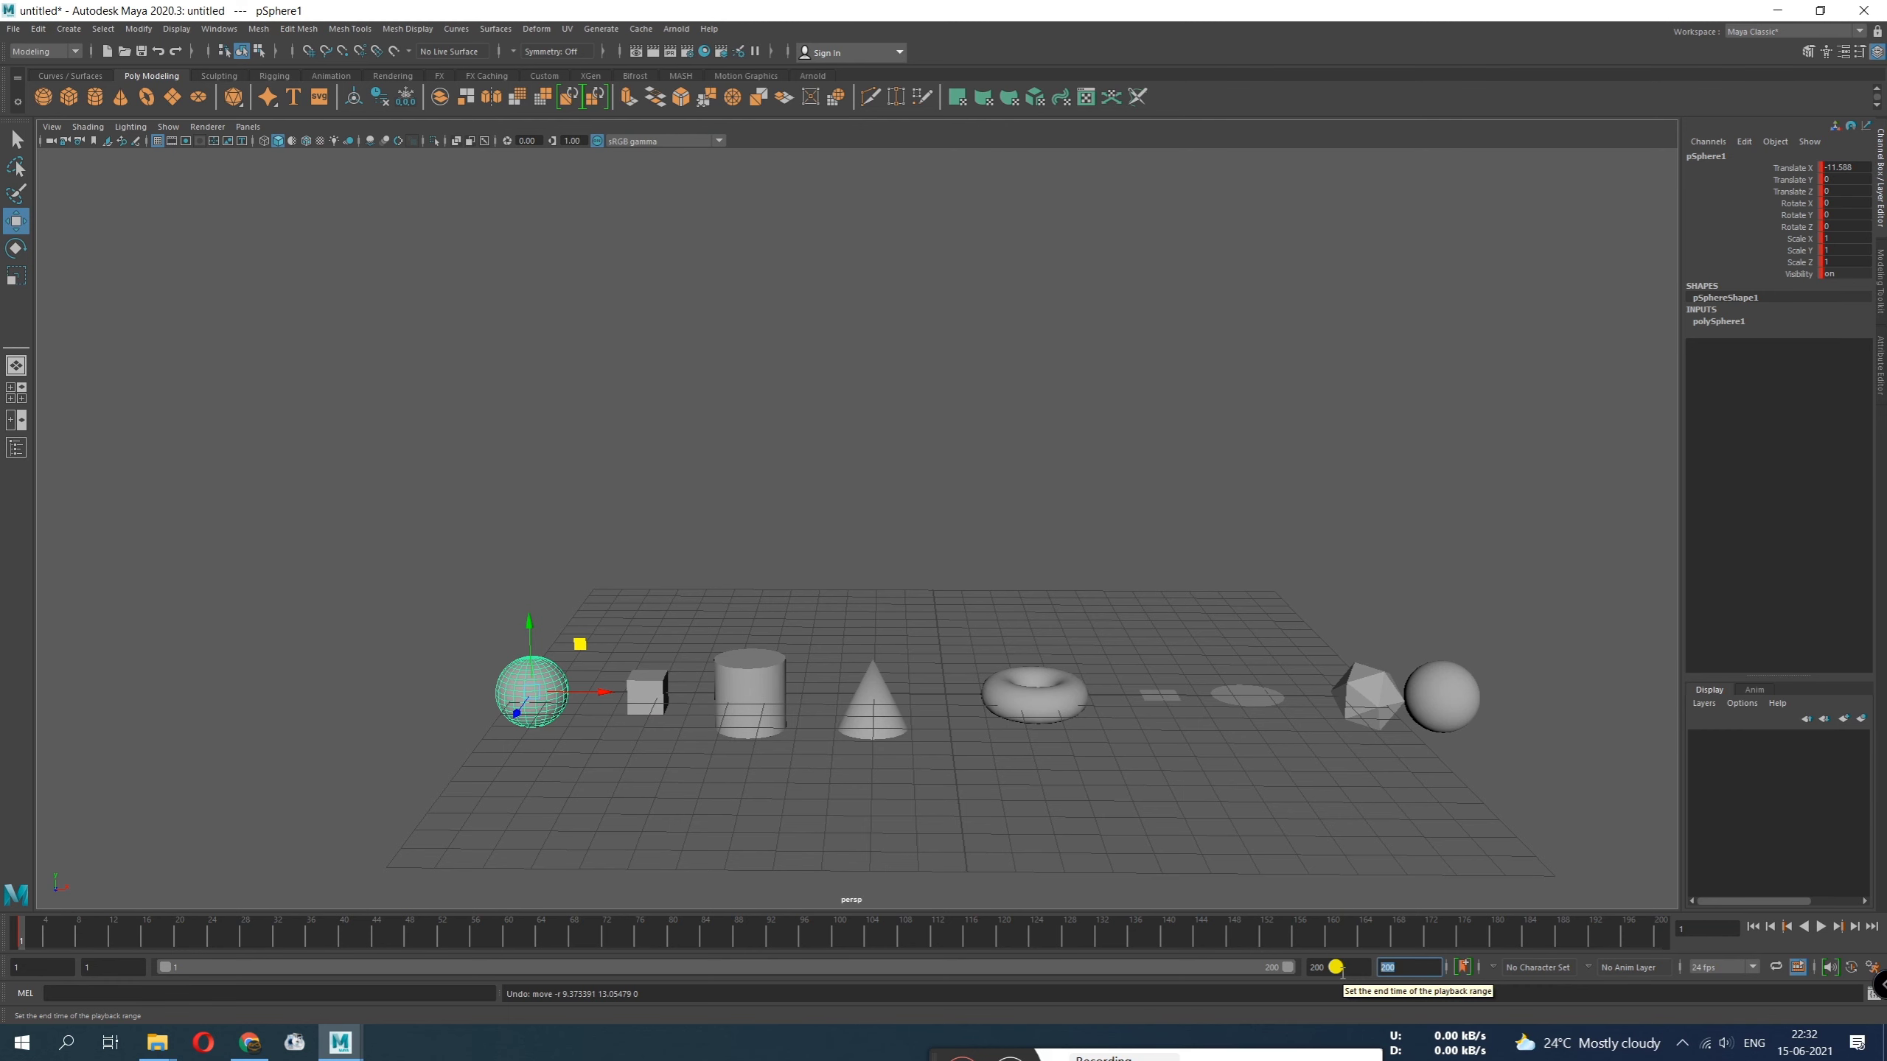
Set the animation end frame to 5, preview frames 1–5, then change the end to 50
left_click(1344, 968)
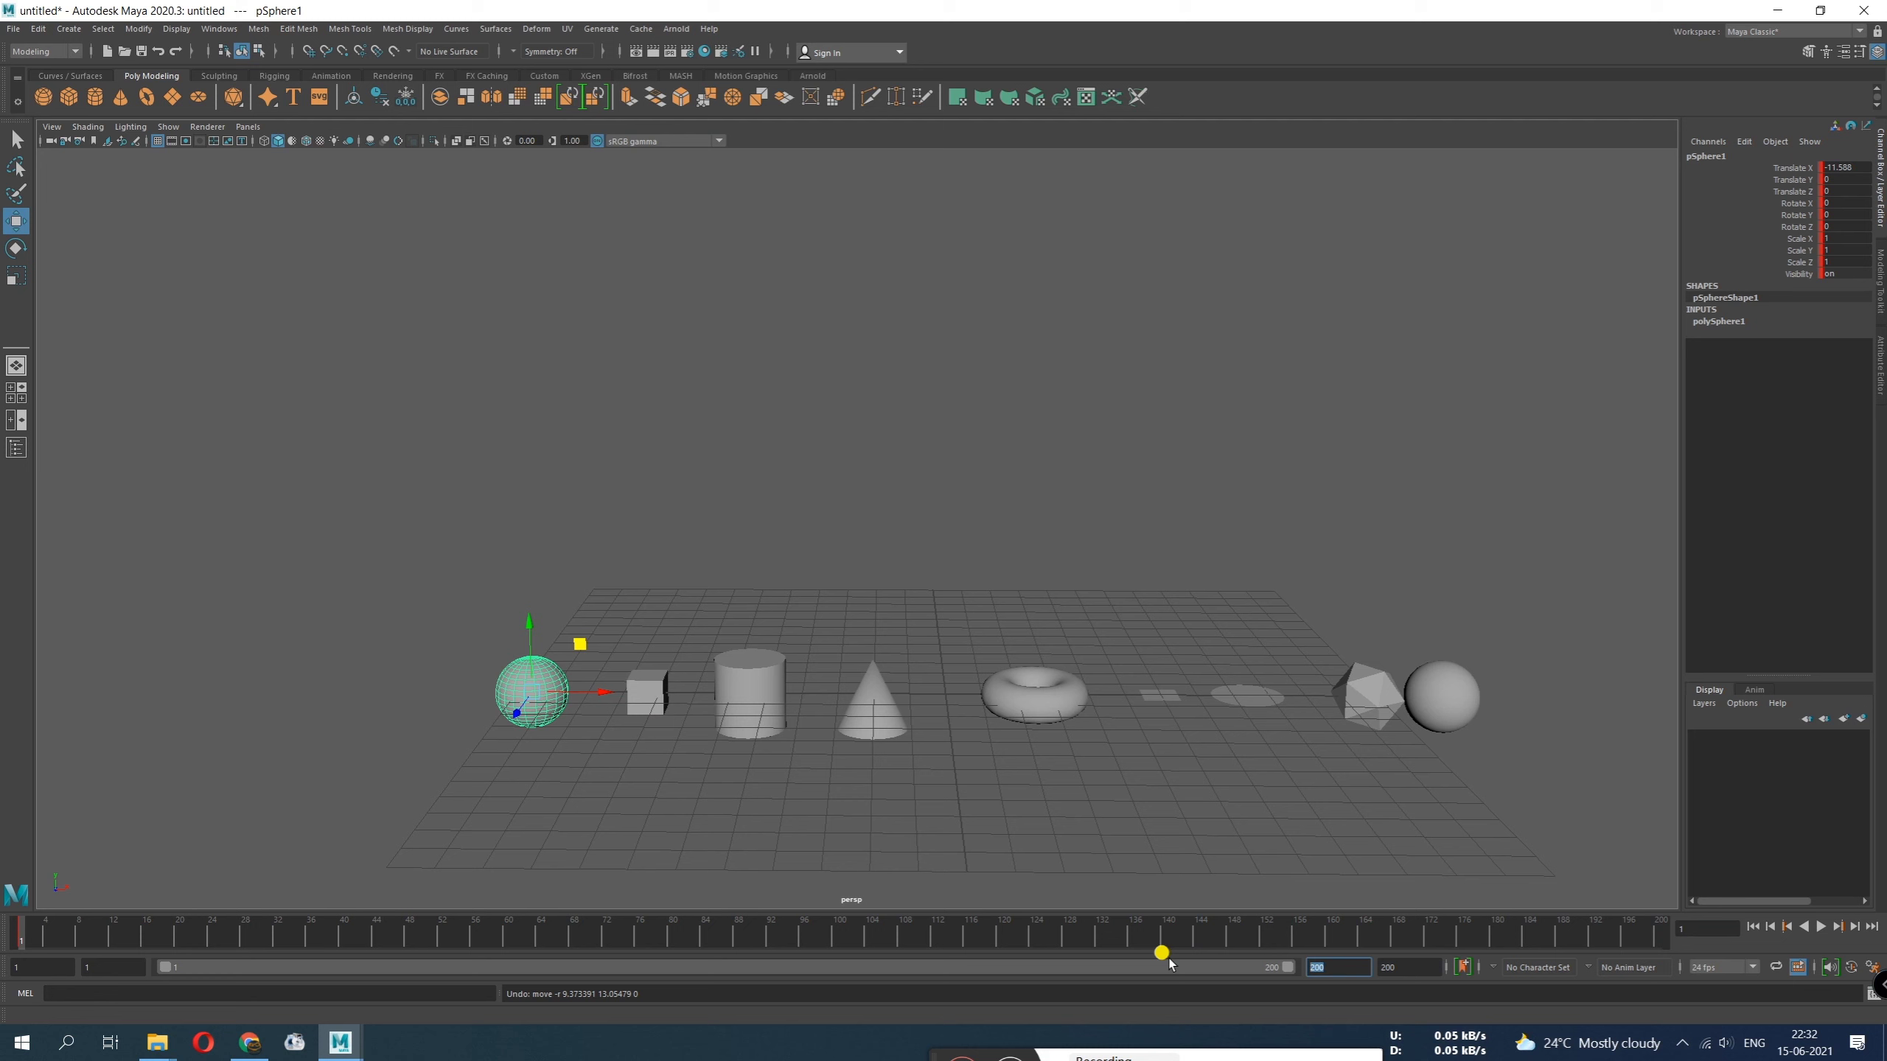
type("5")
key("Return")
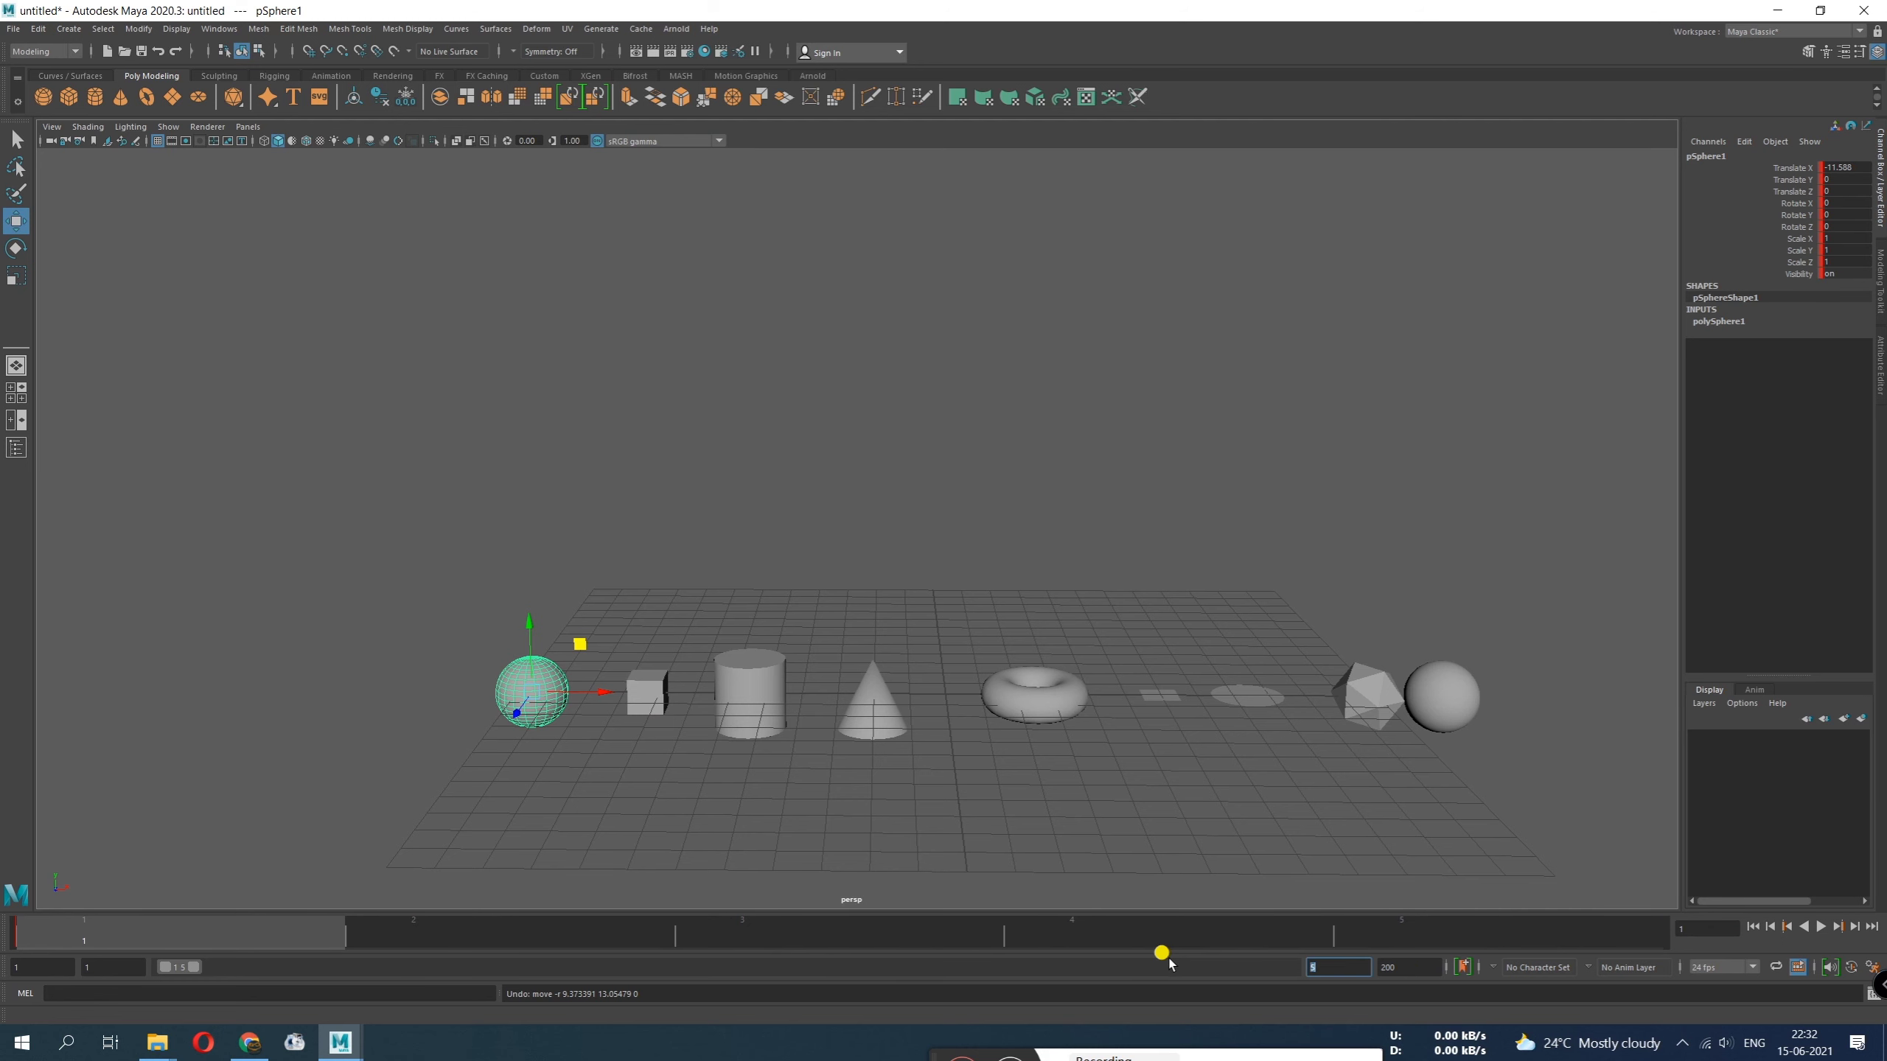
left_click(1411, 967)
type("5")
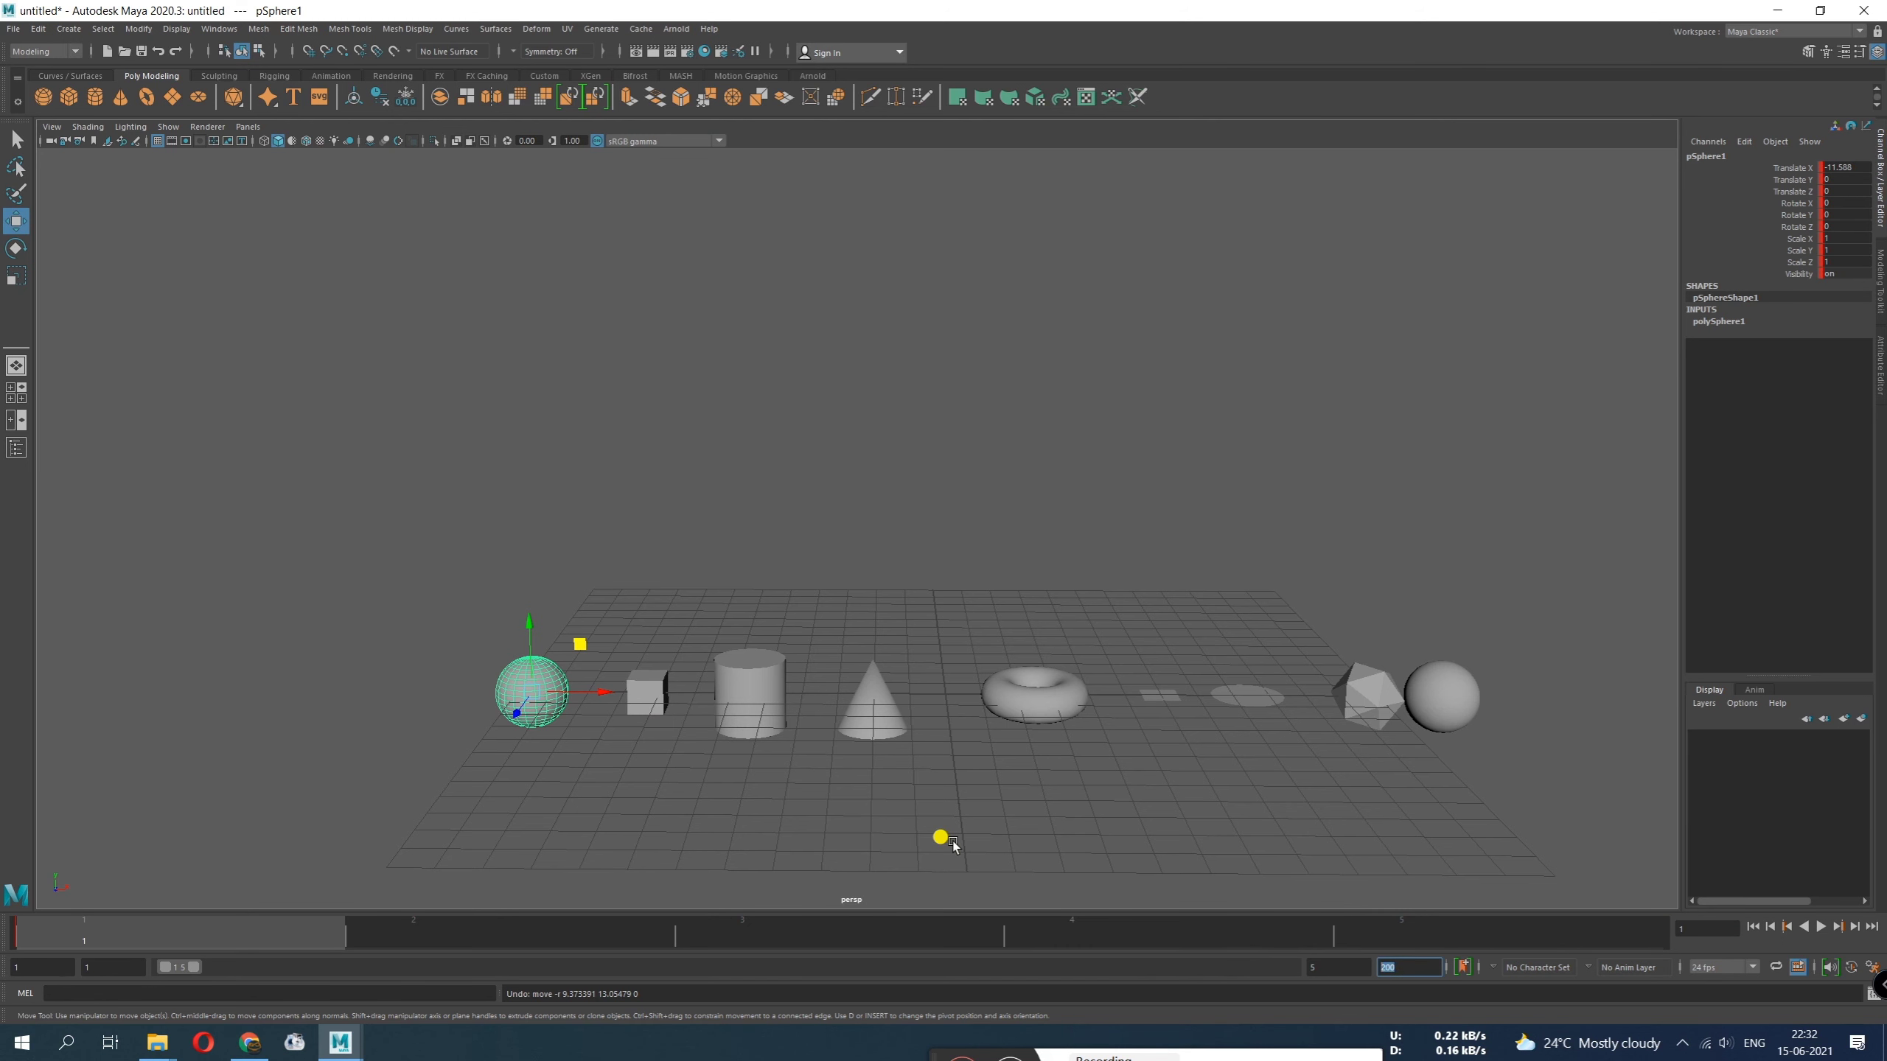
key("Return")
left_click_drag(190, 936, 1664, 936)
left_click(1753, 926)
type("50")
key("Return")
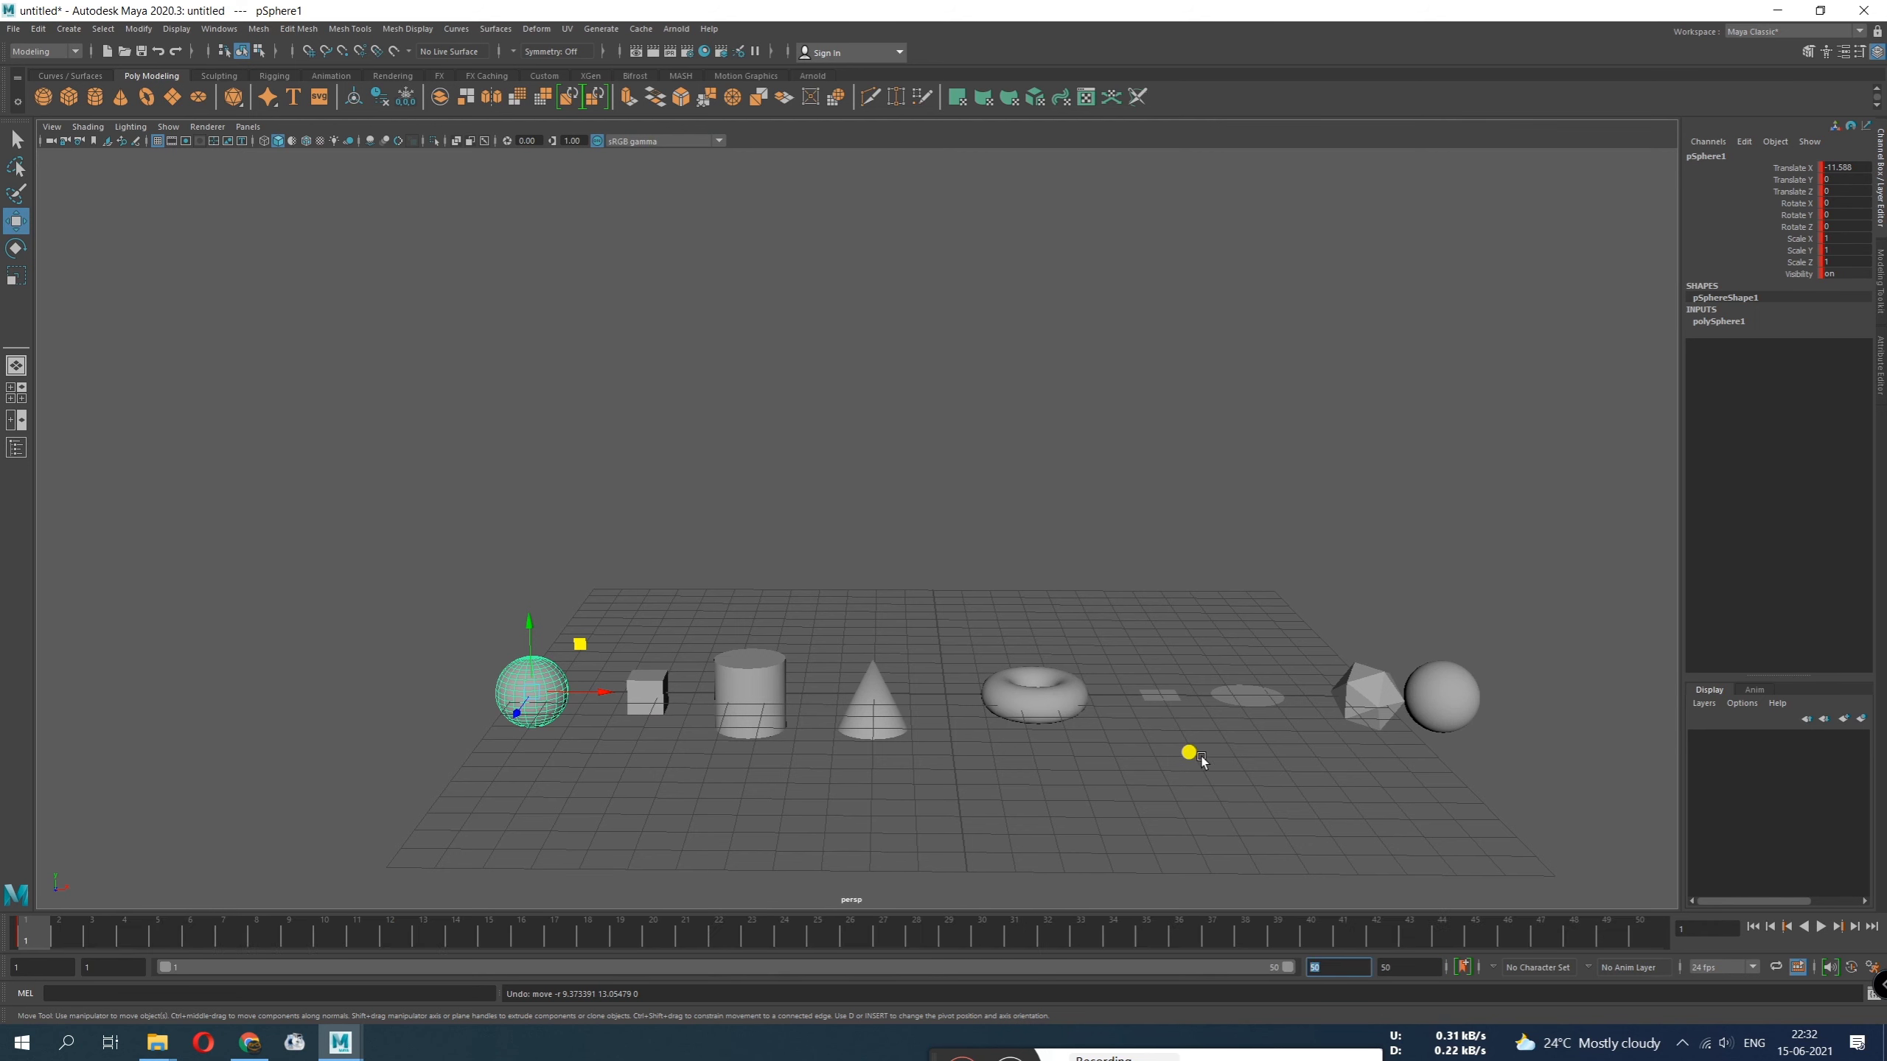
Set the playback range to frames 25–50, correcting a mistyped start of 205
left_click(111, 967)
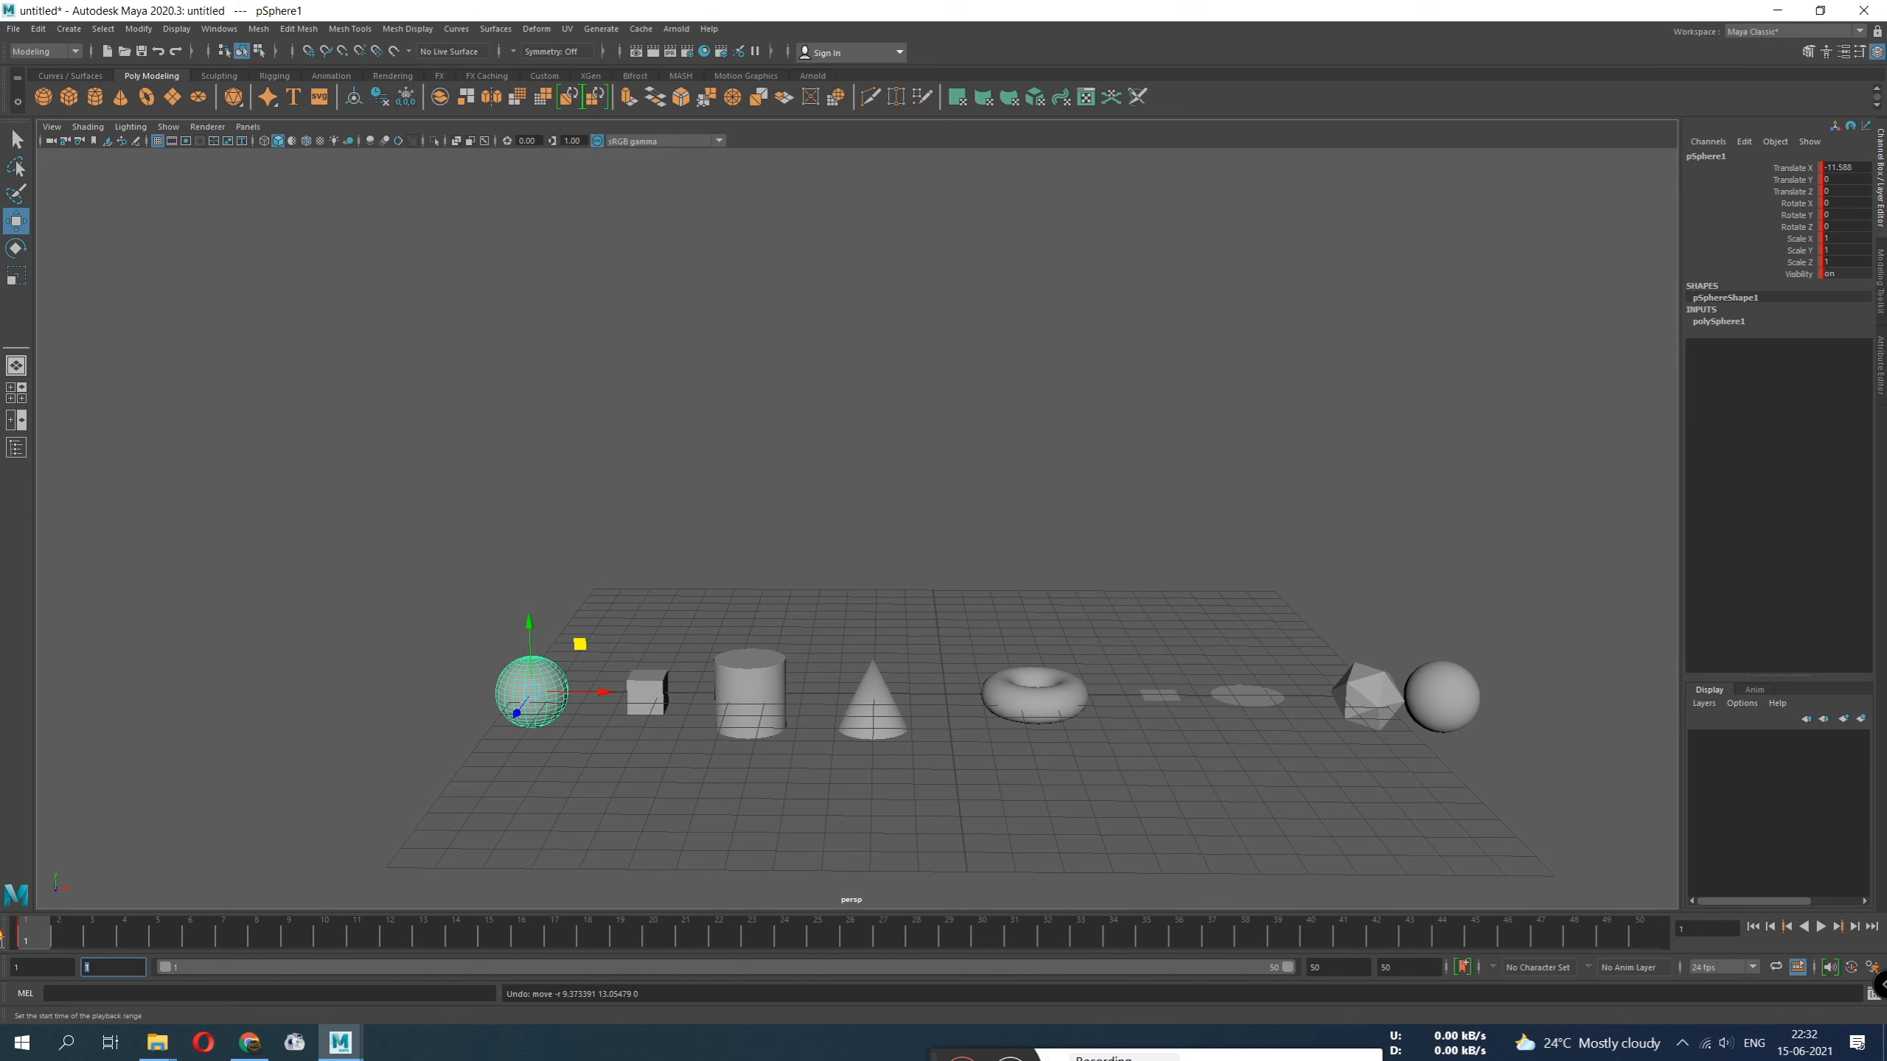
type("205")
key("Return")
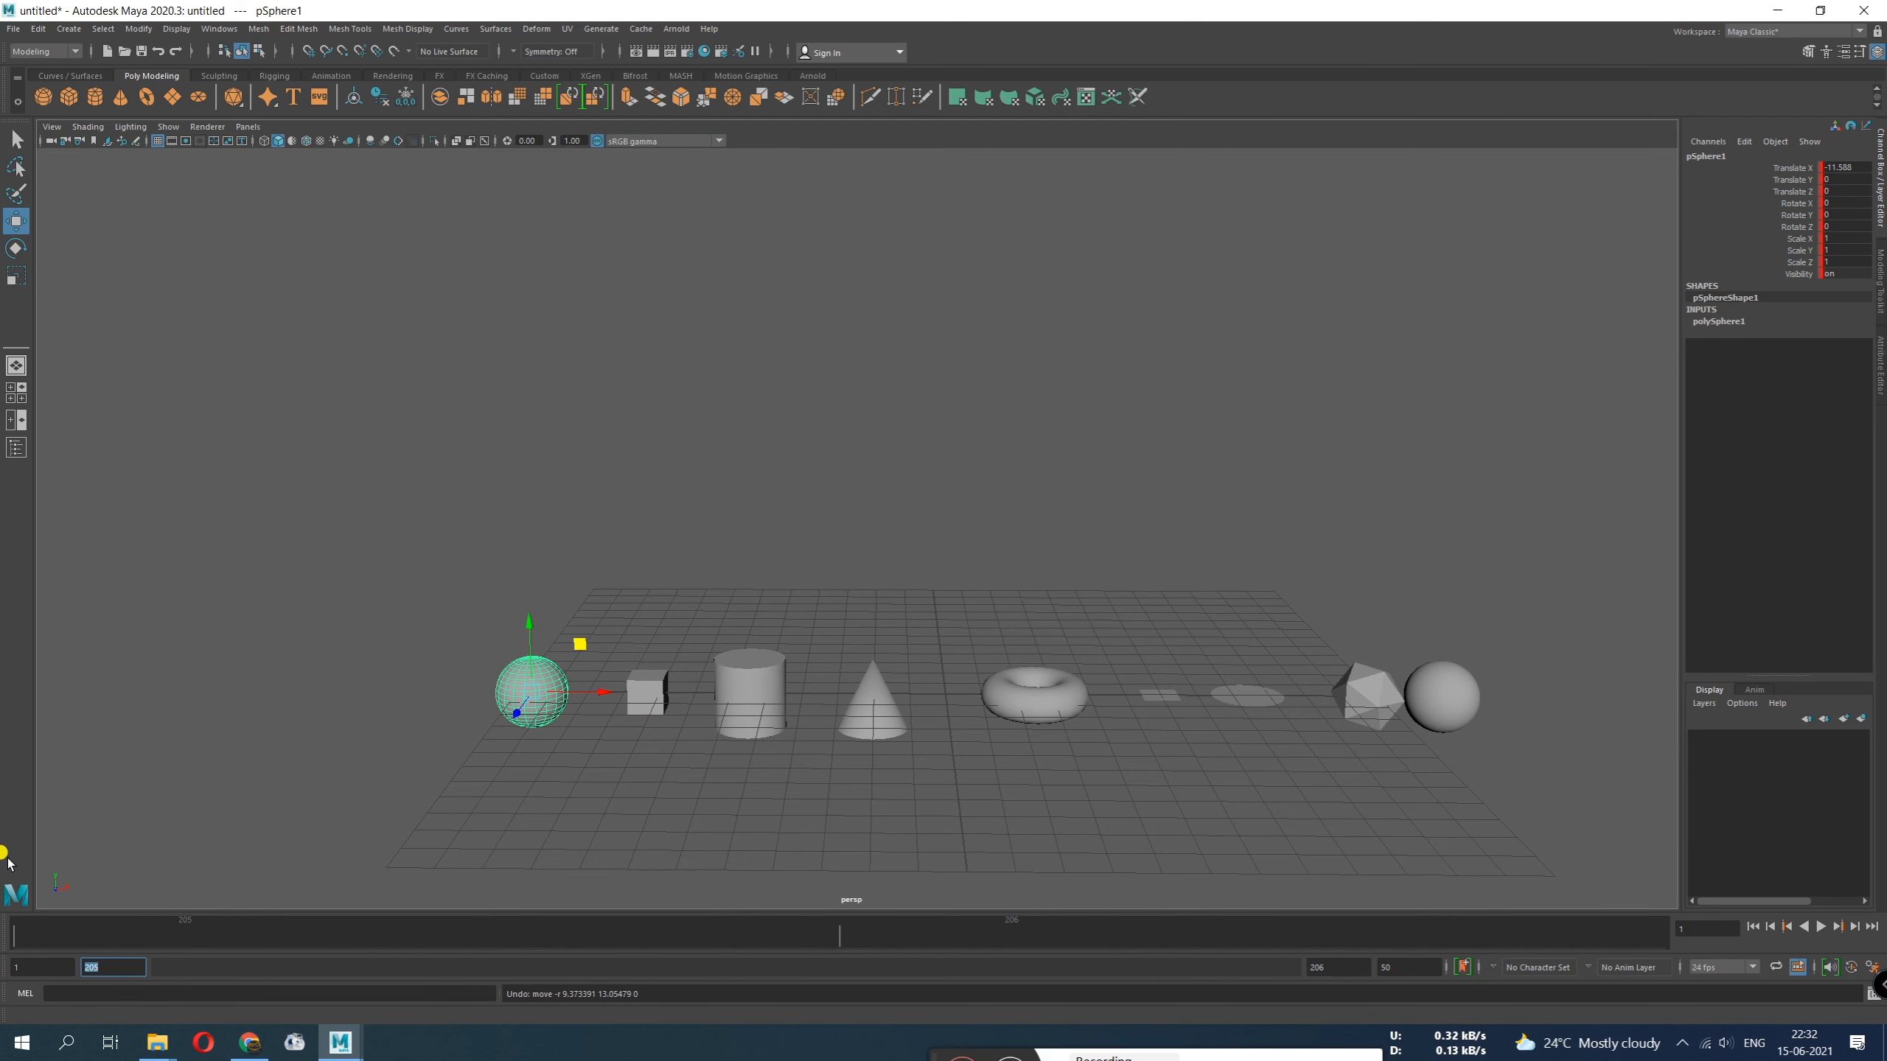
type("25")
key("Return")
left_click(1330, 967)
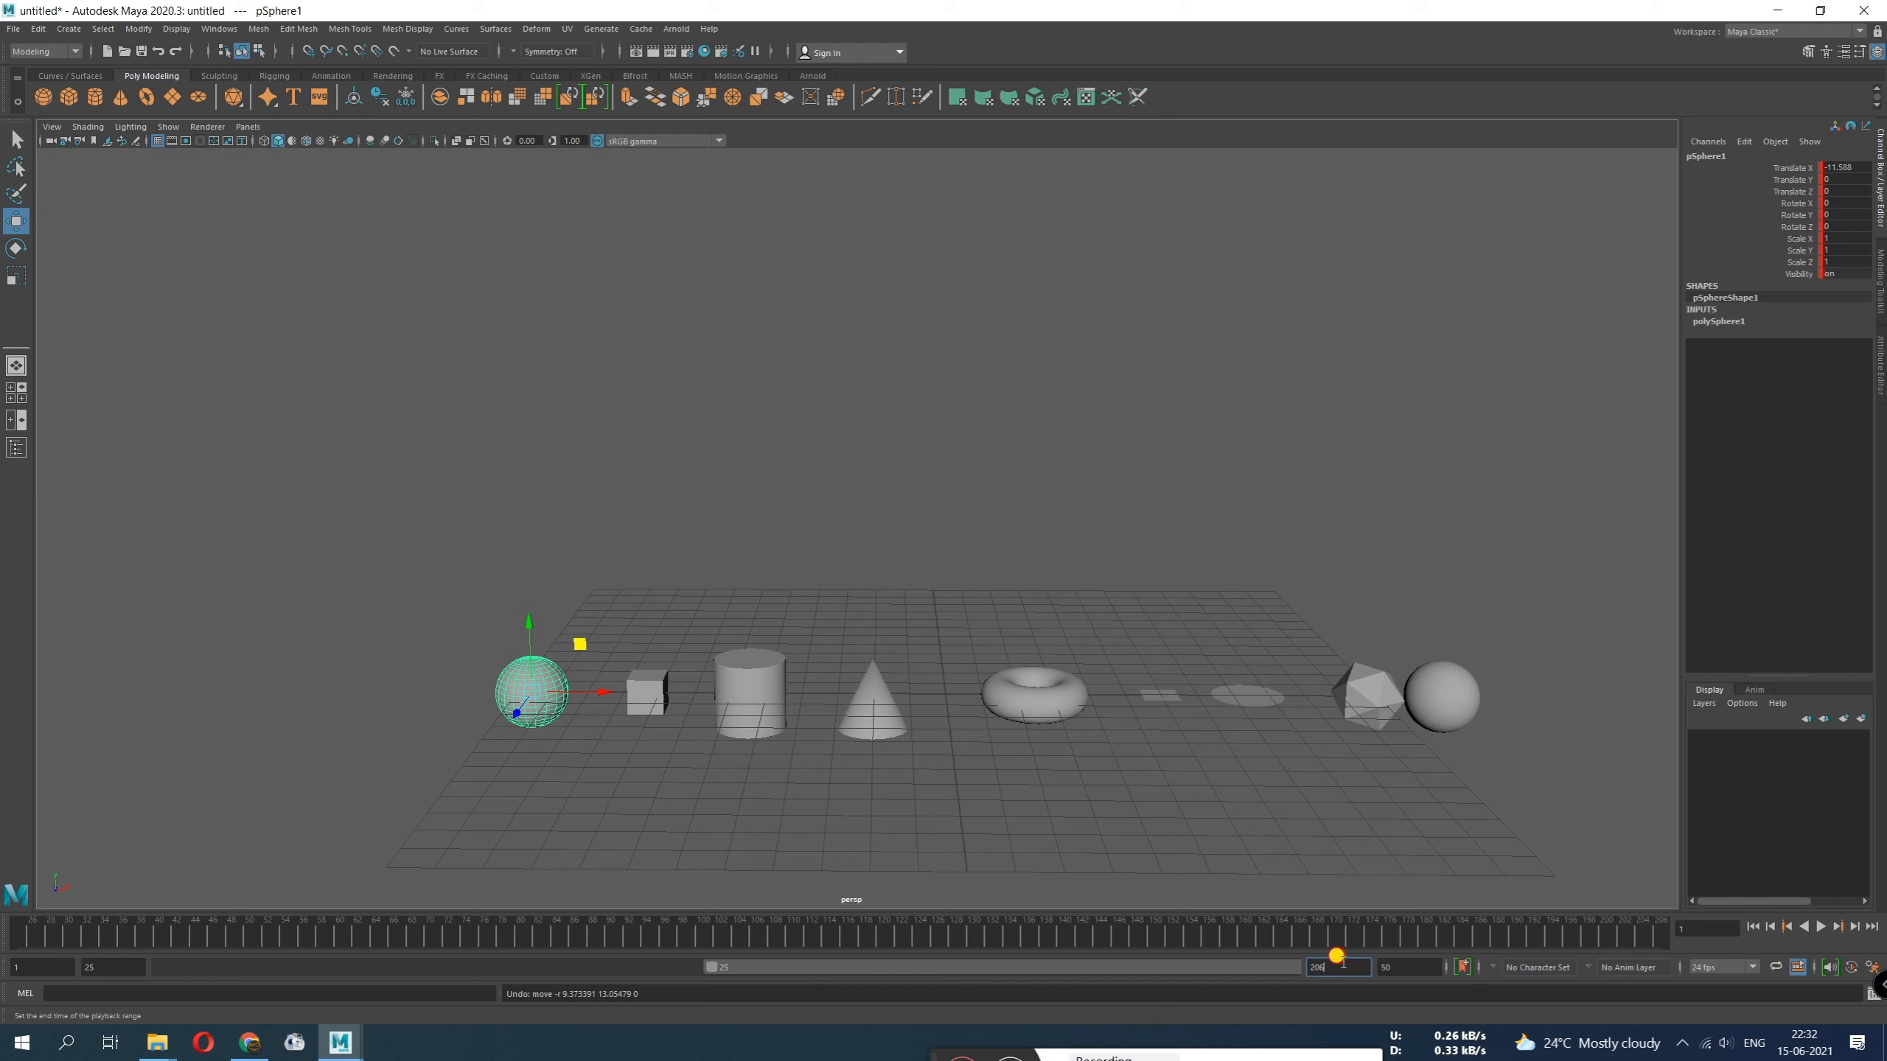
type("50")
key("Return")
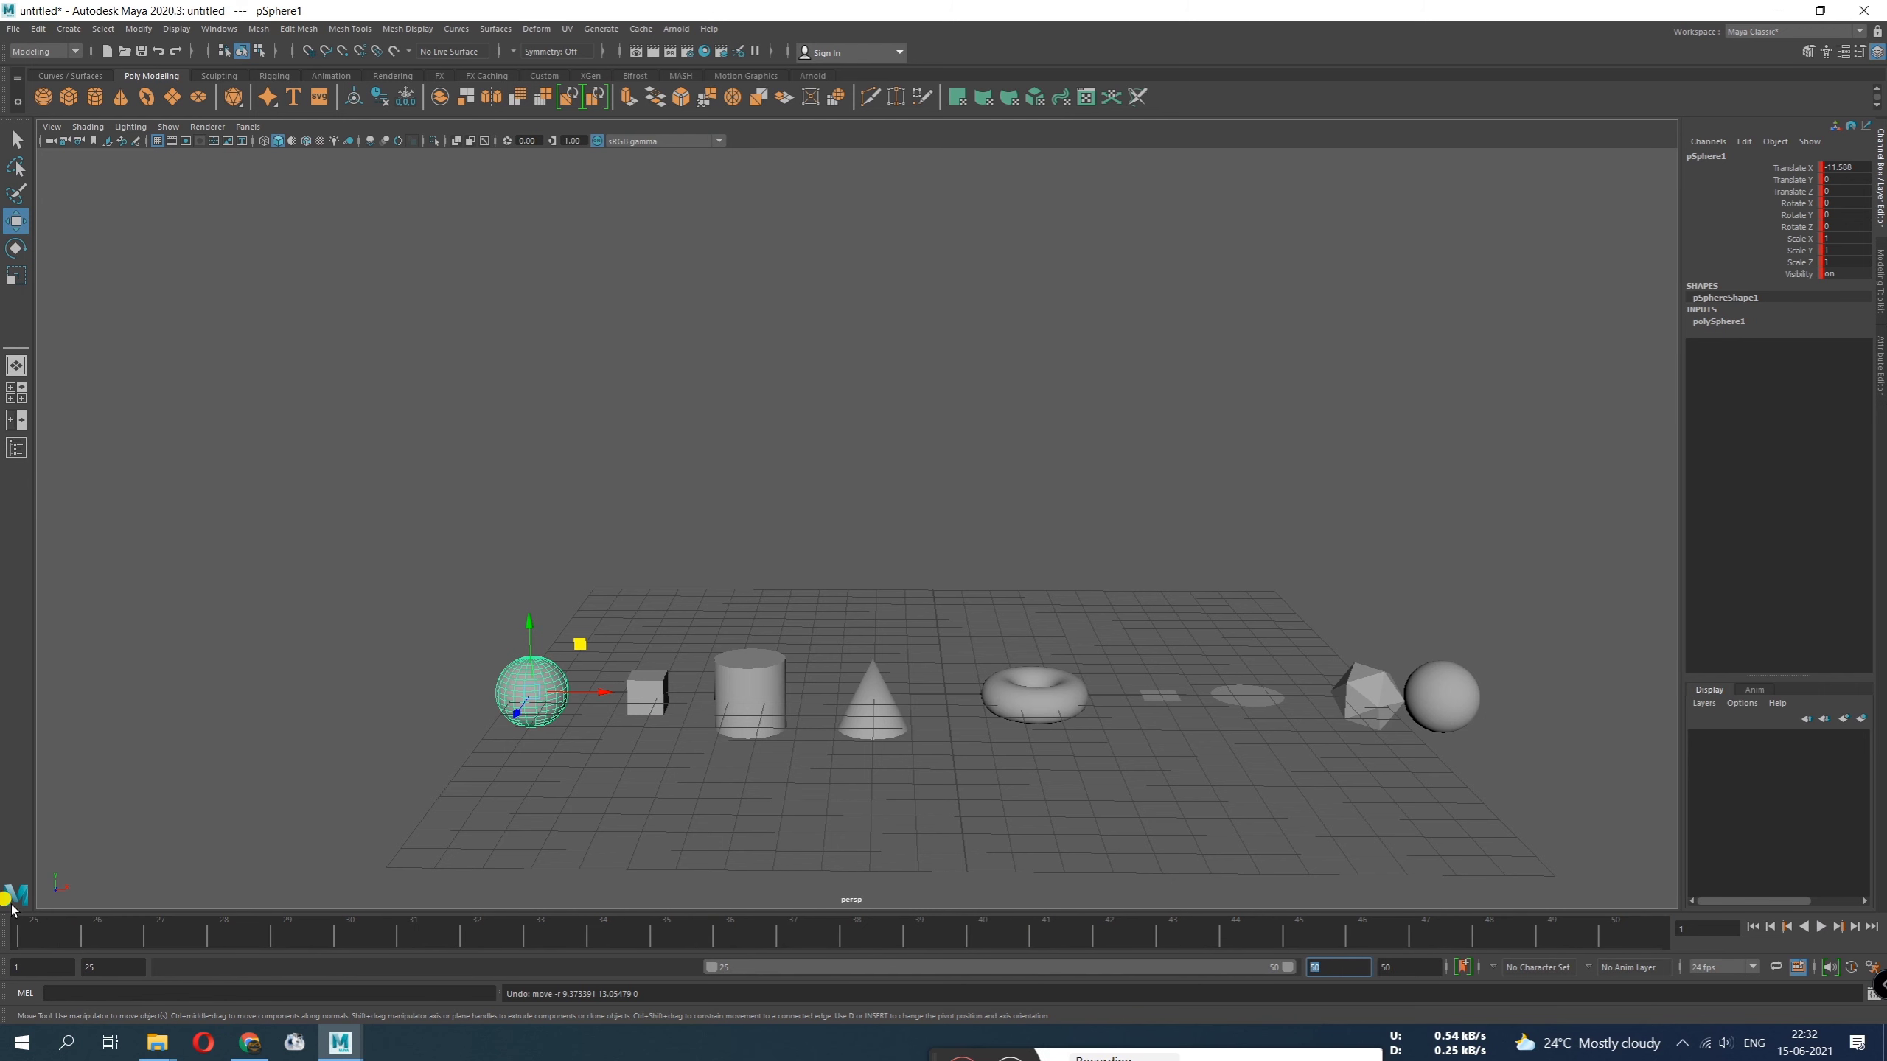
Play the 25–50 range twice, then drag the range start back to frame 1
key("alt+v")
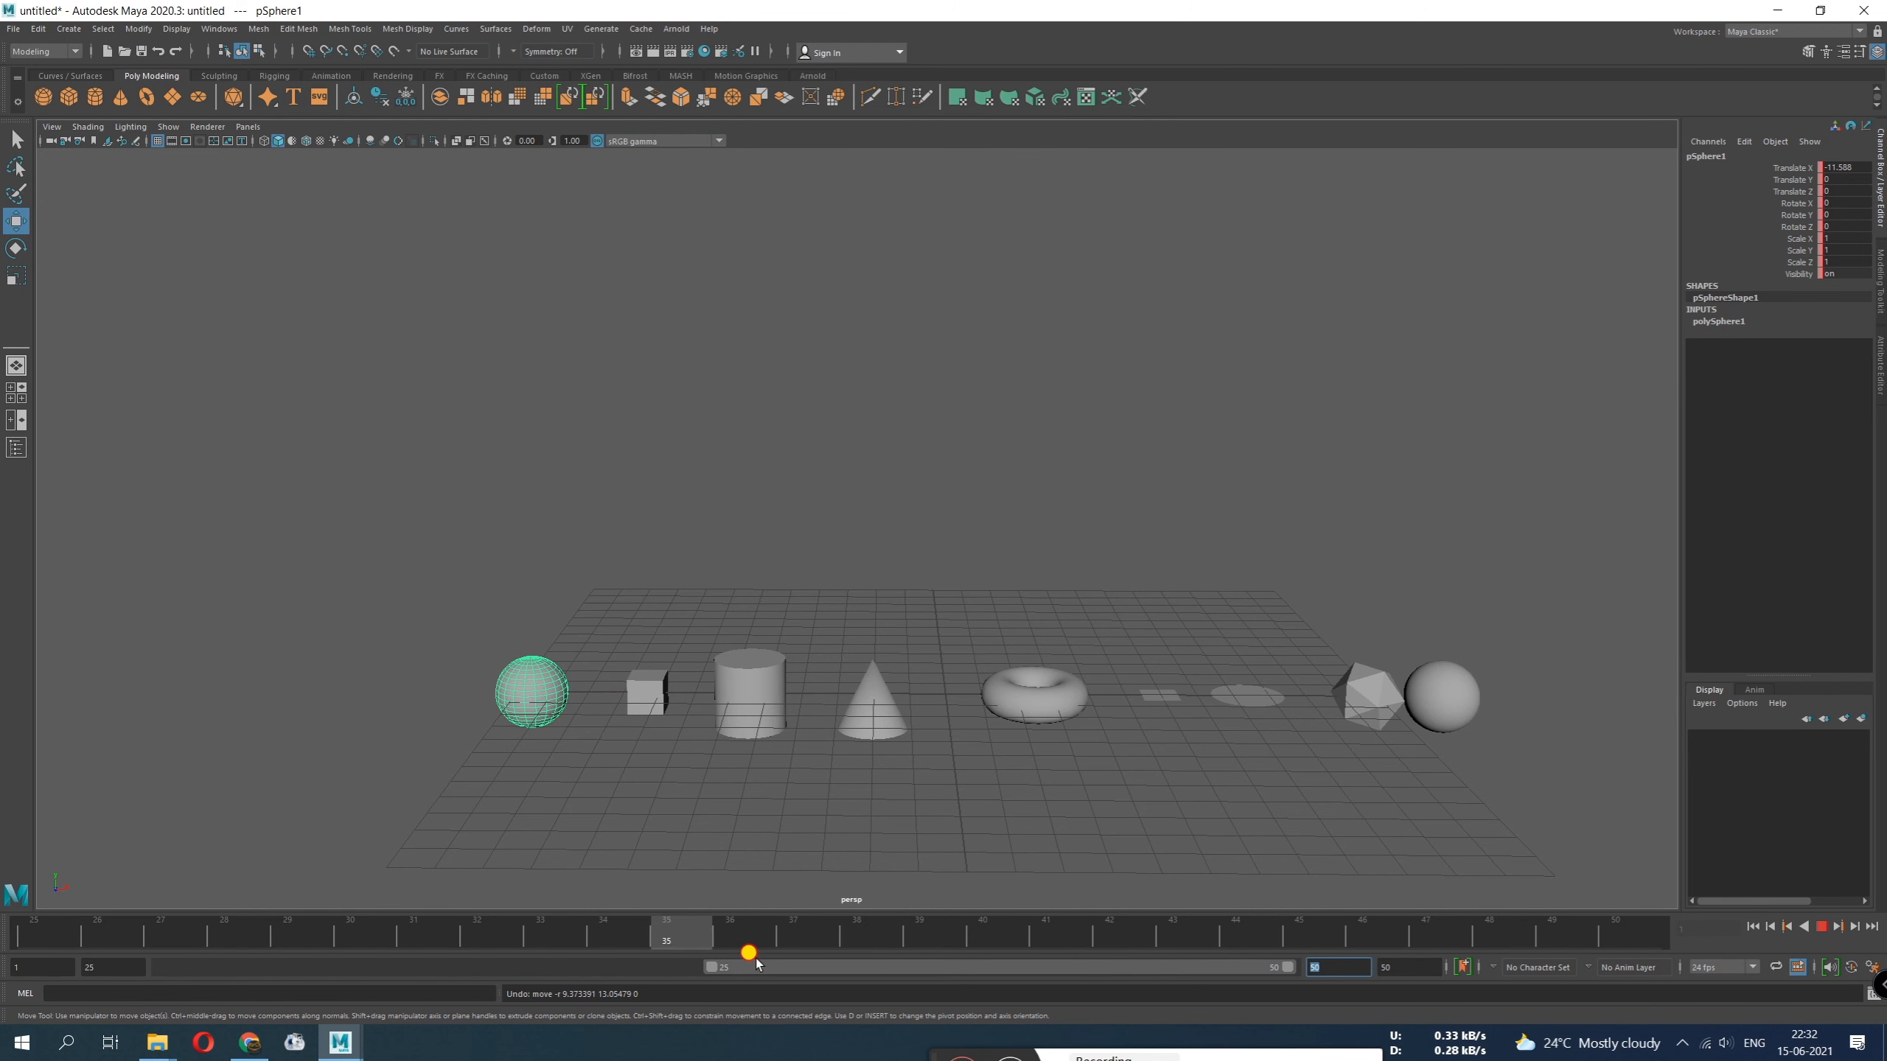
left_click(325, 943)
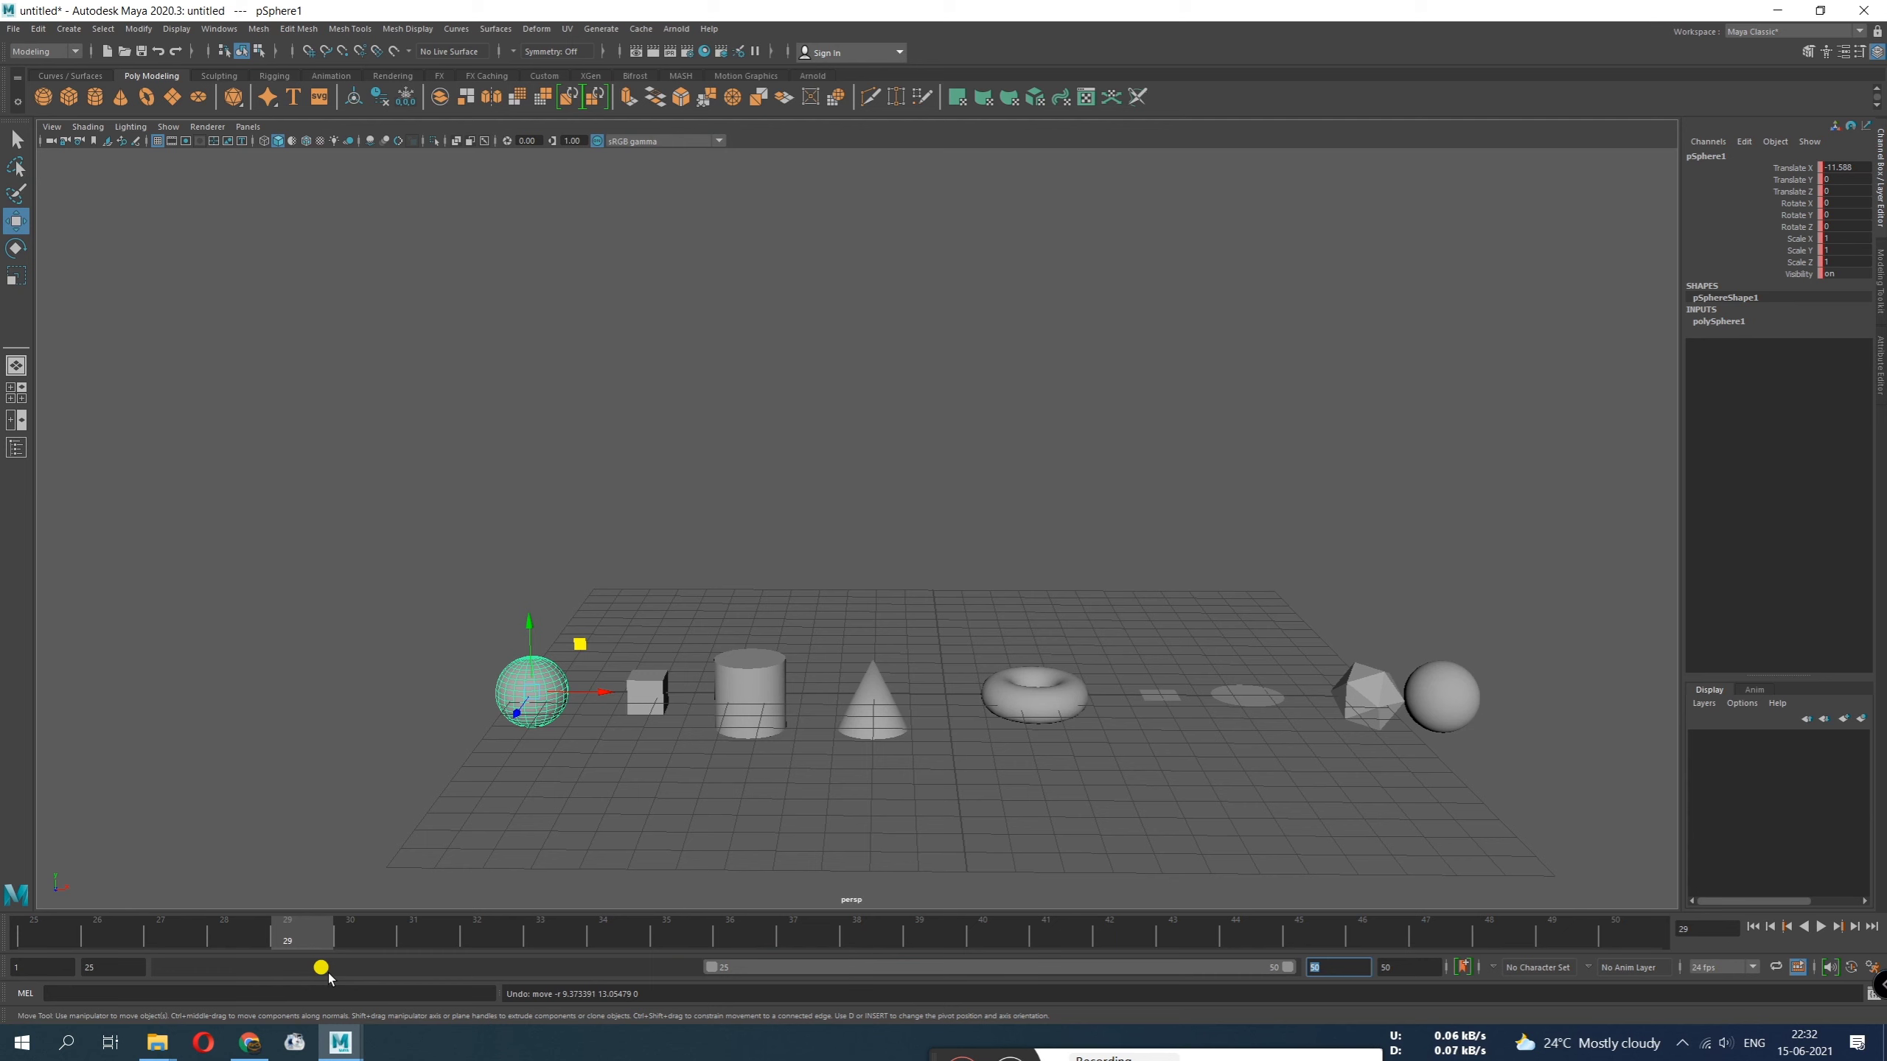
left_click_drag(304, 936, 8, 943)
key("alt+v")
key("alt+v")
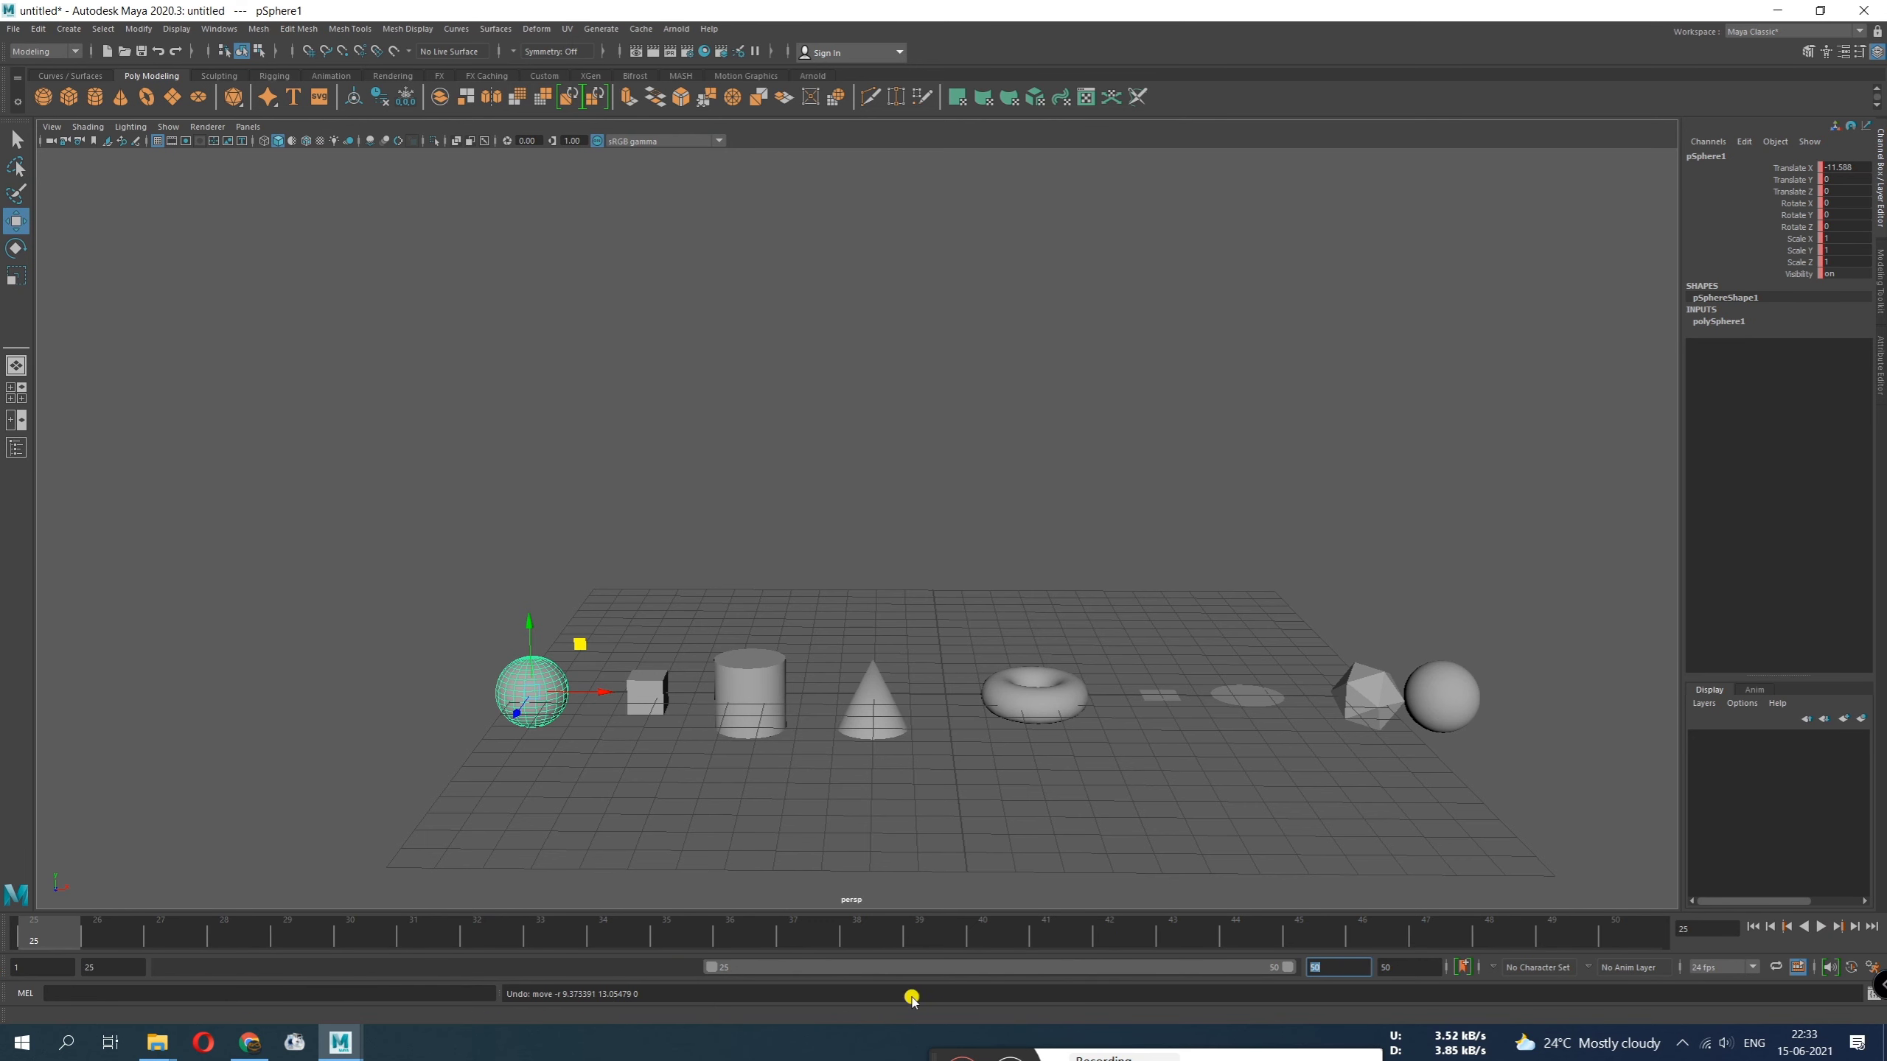
left_click_drag(710, 967, 6, 980)
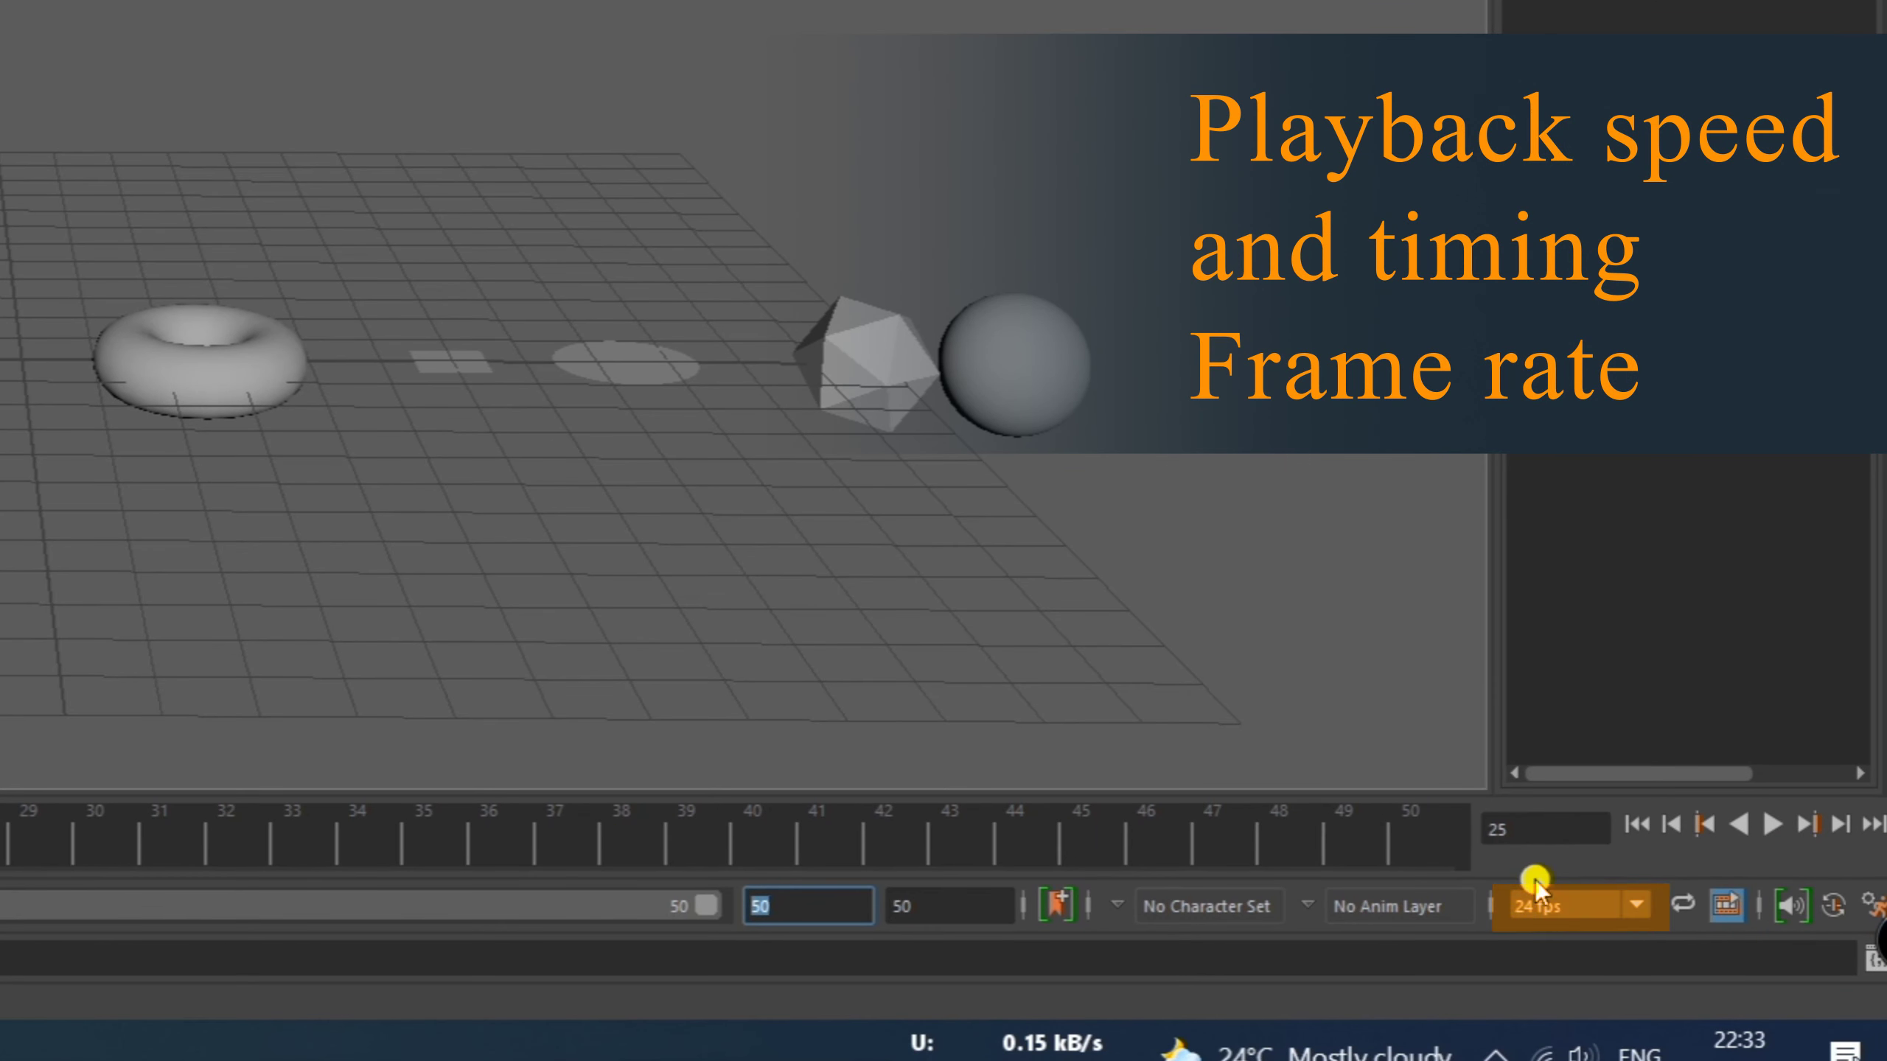
Browse the frame-rate dropdown, keep 24 fps, and play the 1–50 range forward
left_click(1773, 823)
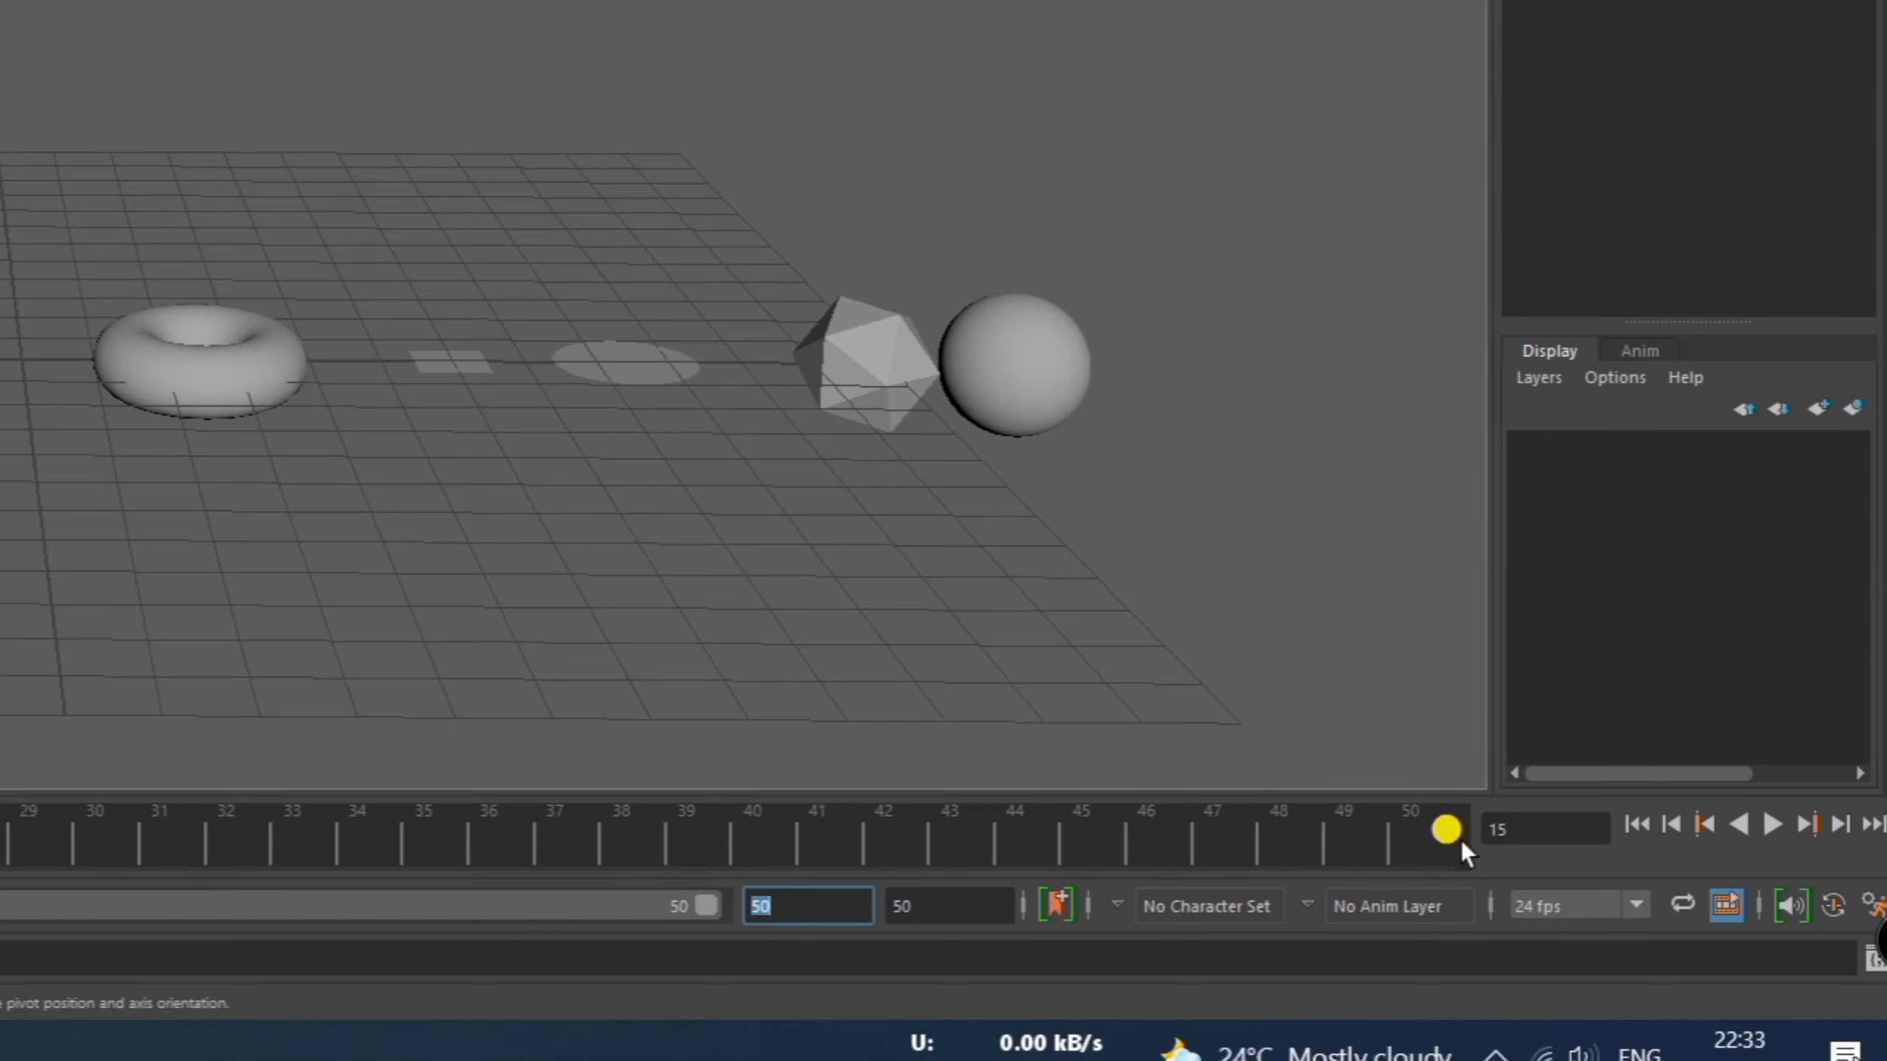
left_click(1530, 902)
scroll(1595, 685, "up", 2)
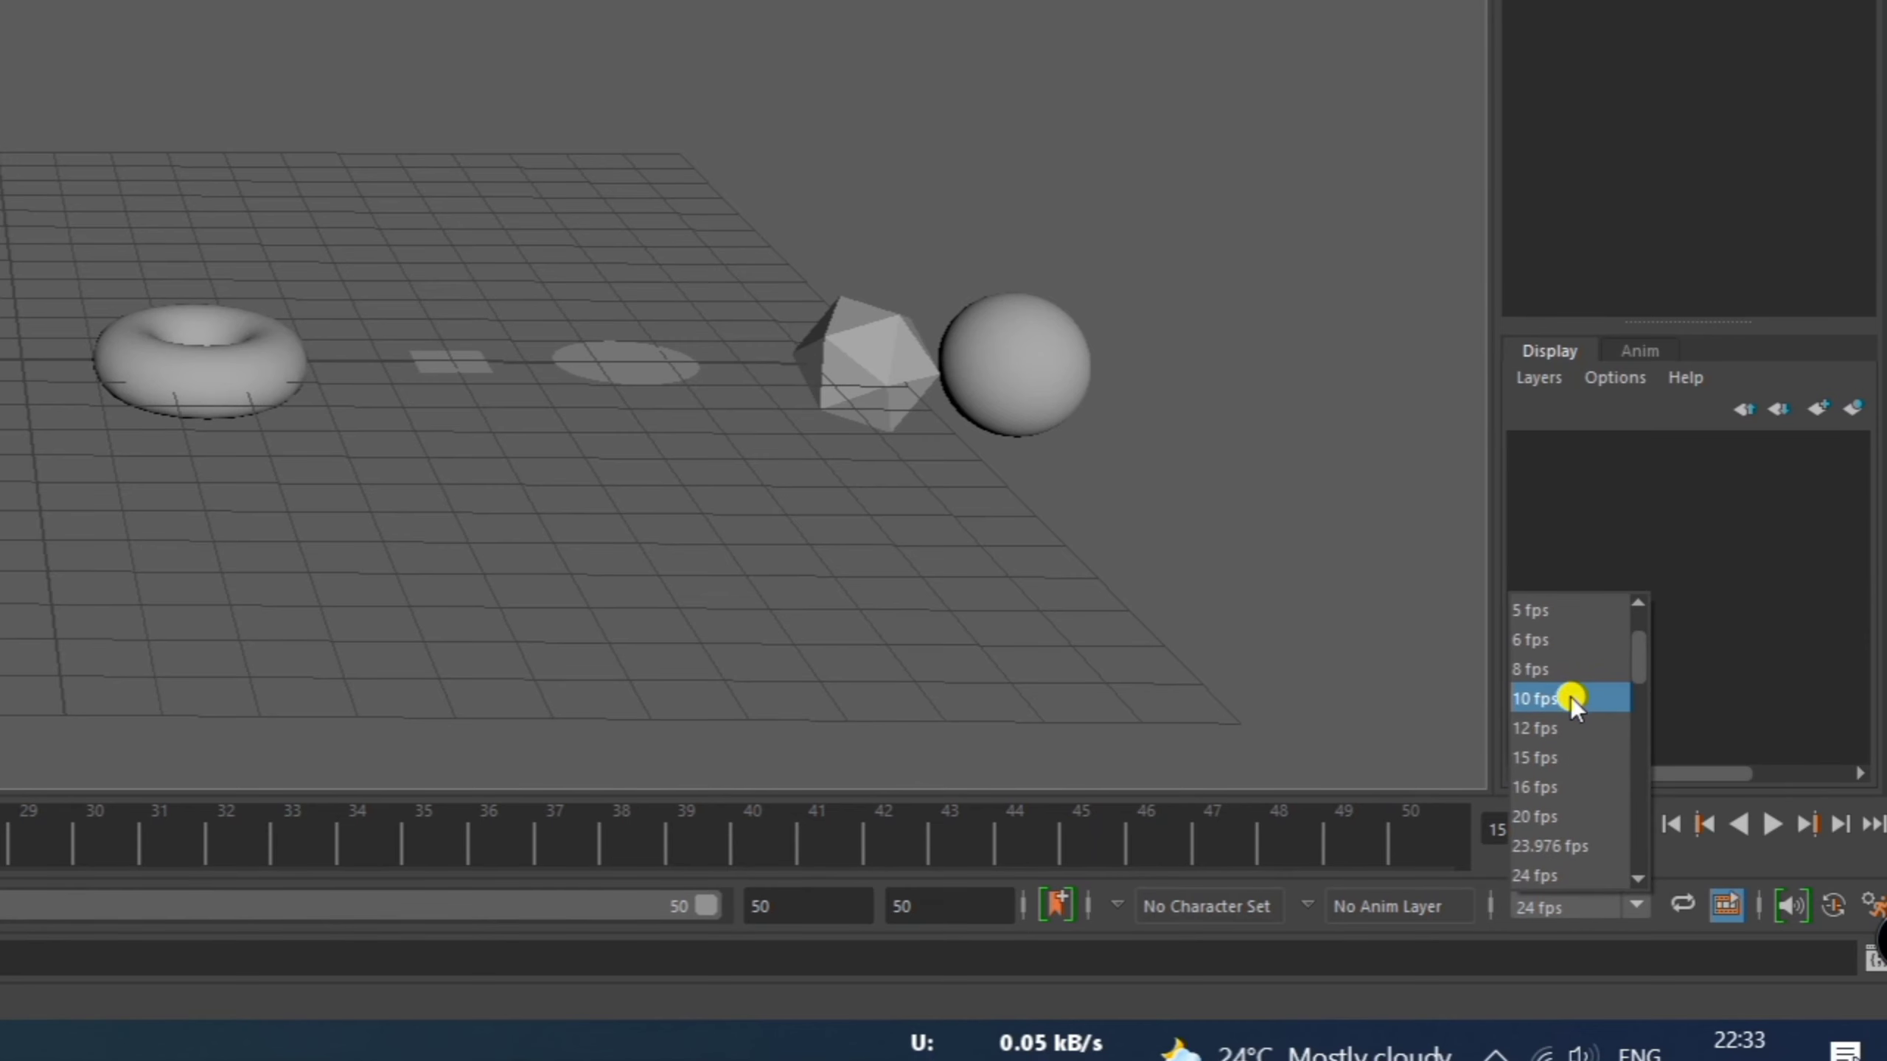
scroll(1566, 716, "down", 2)
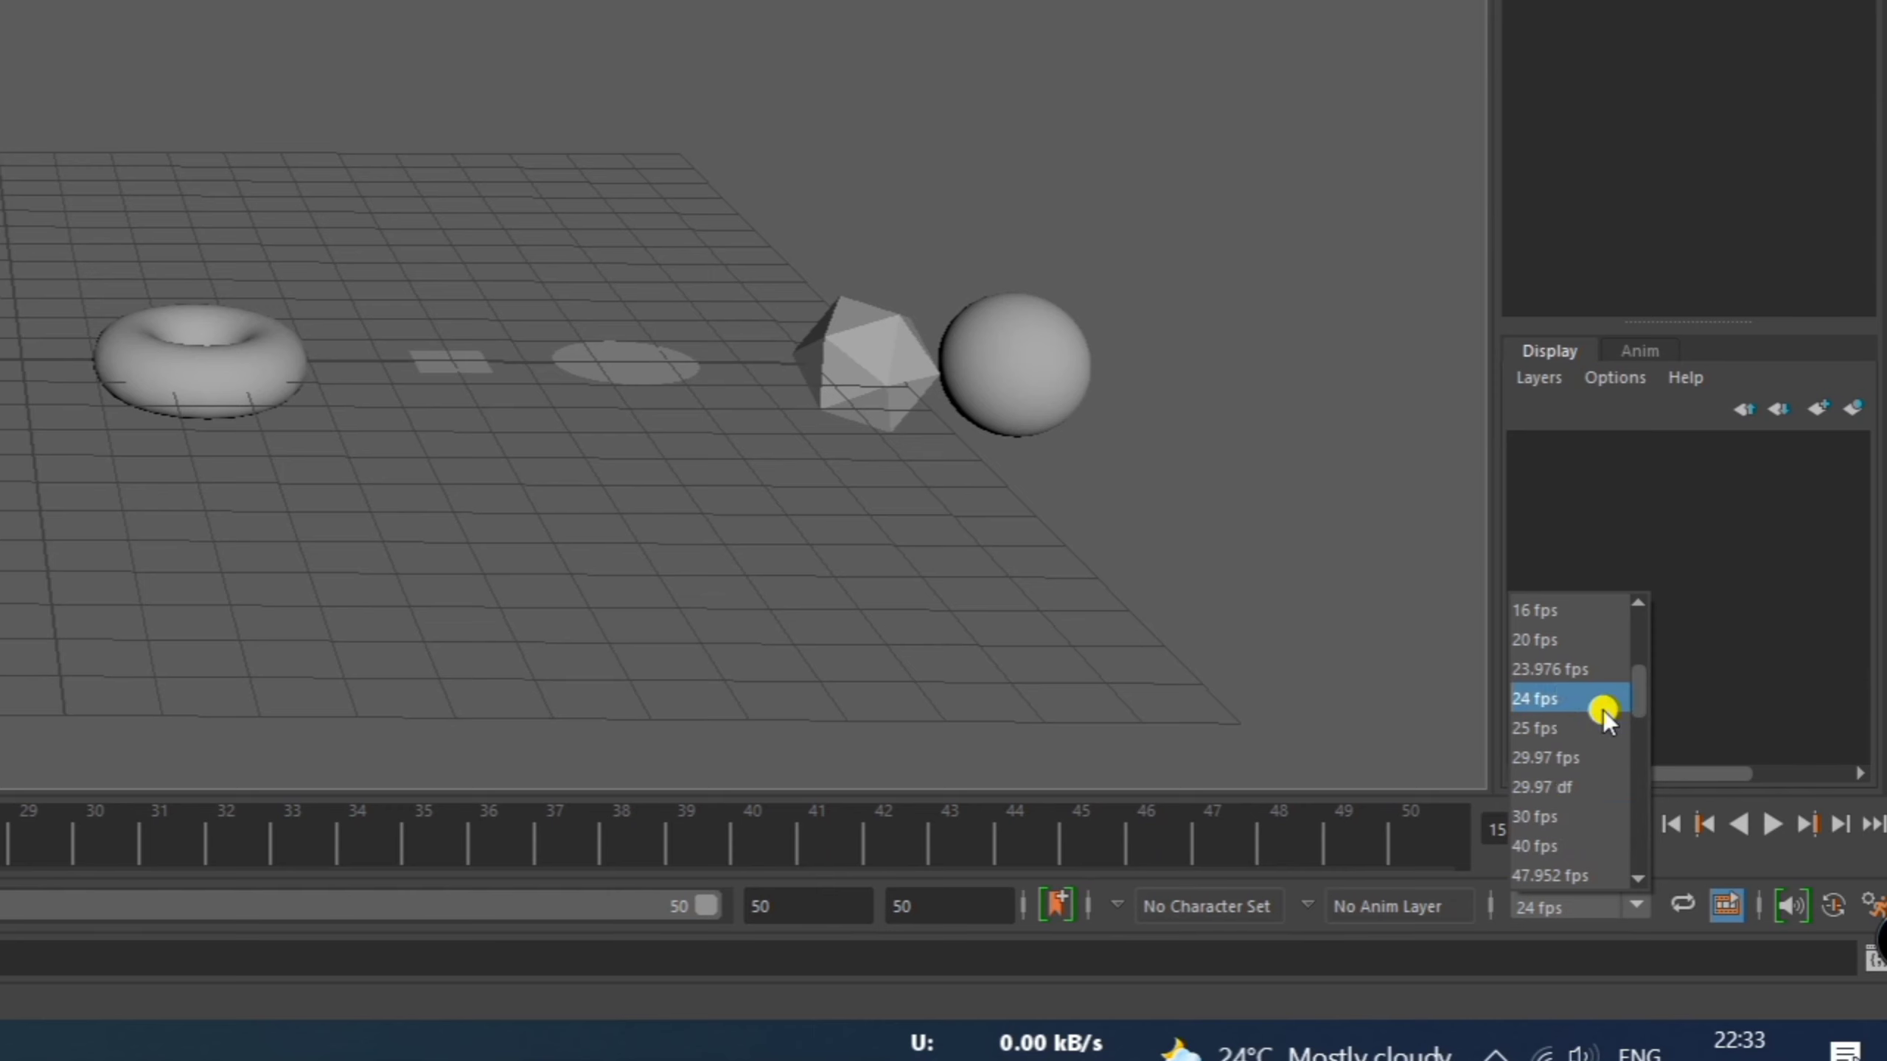
left_click(1570, 697)
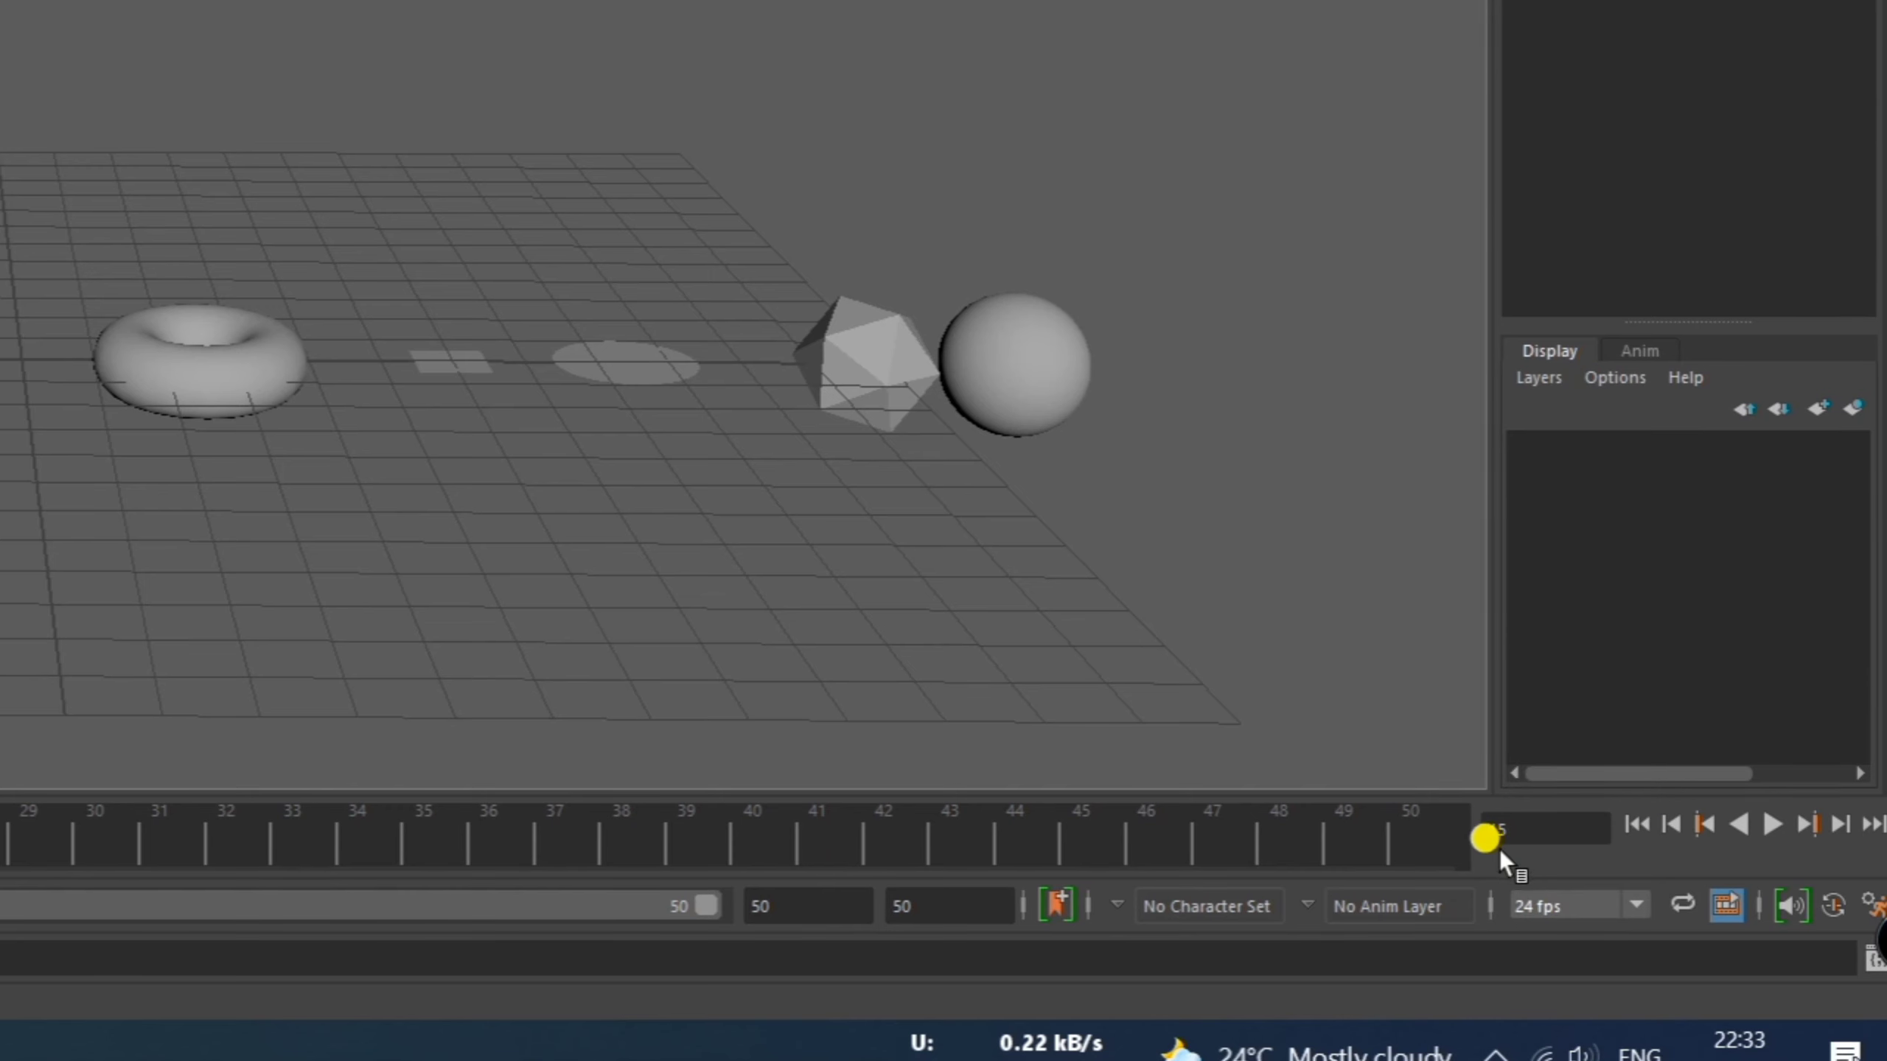
left_click(1772, 824)
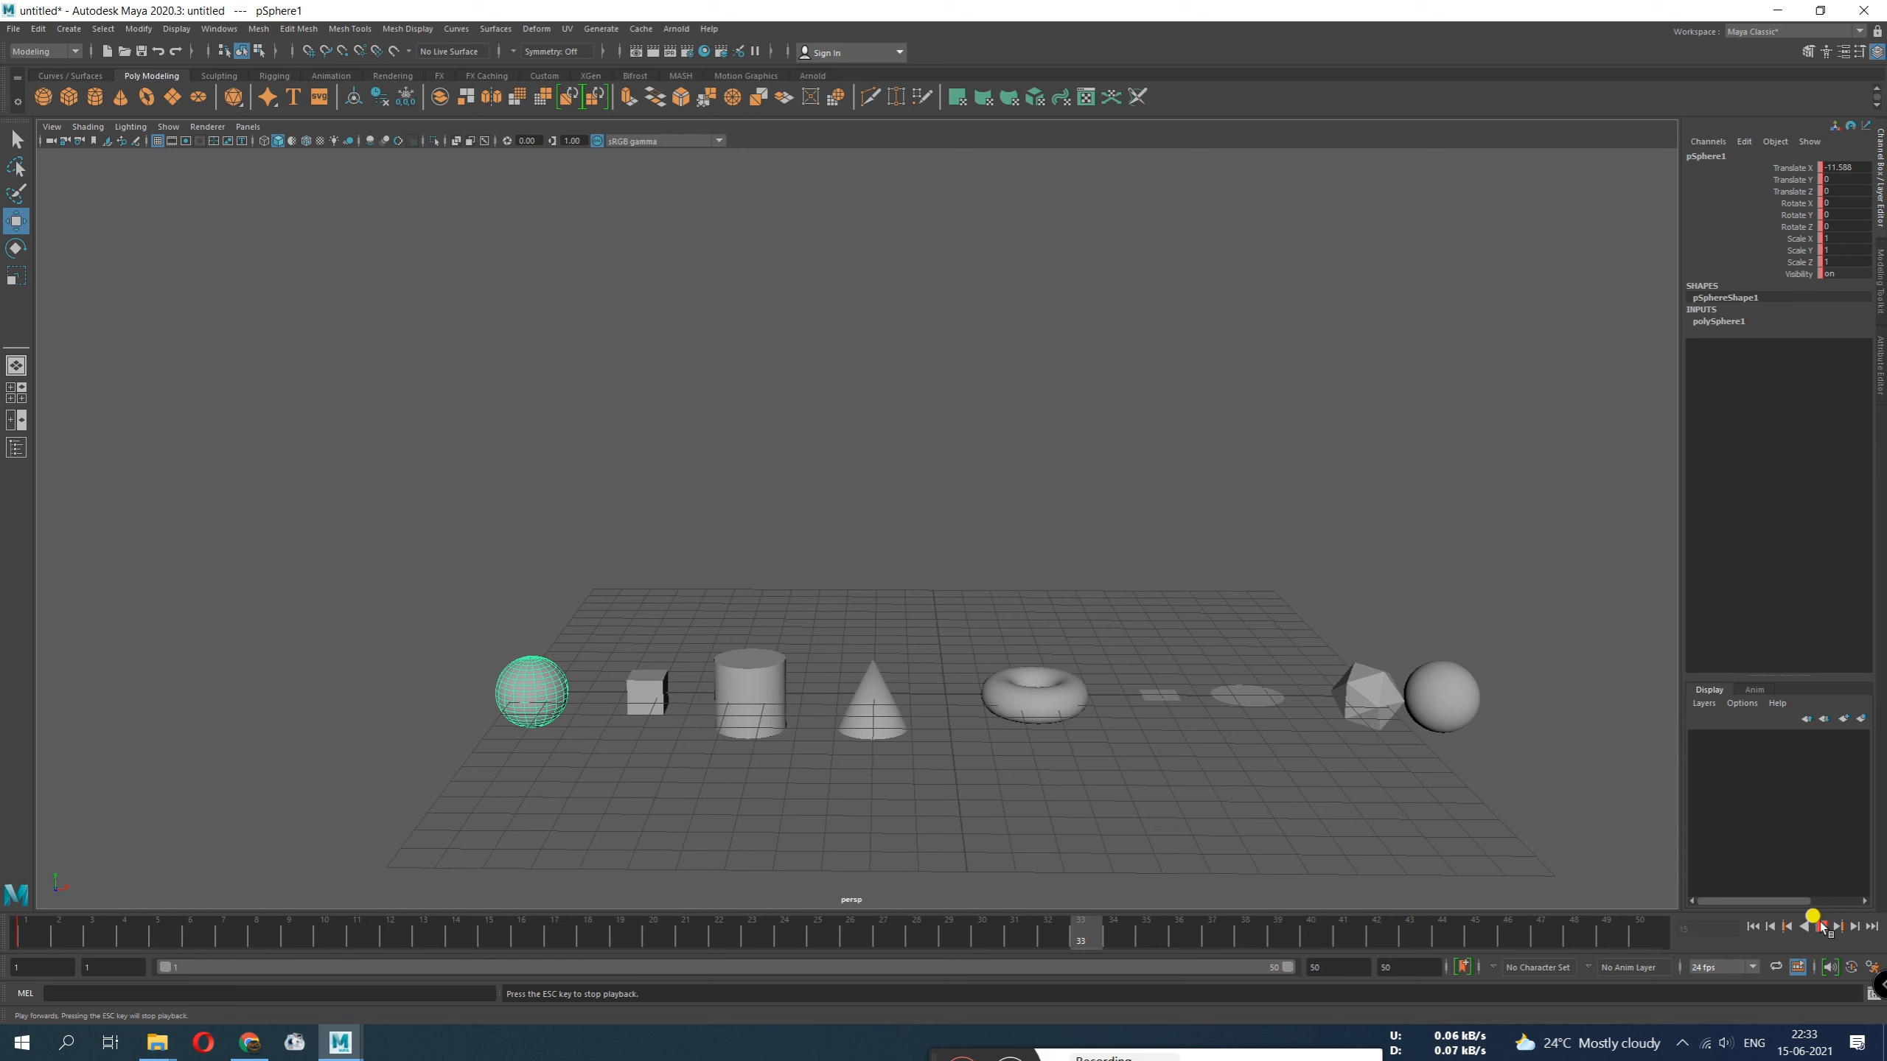
At frame 20 raise the sphere up and right, key it, then play back and rewind to frame 1
key("Escape")
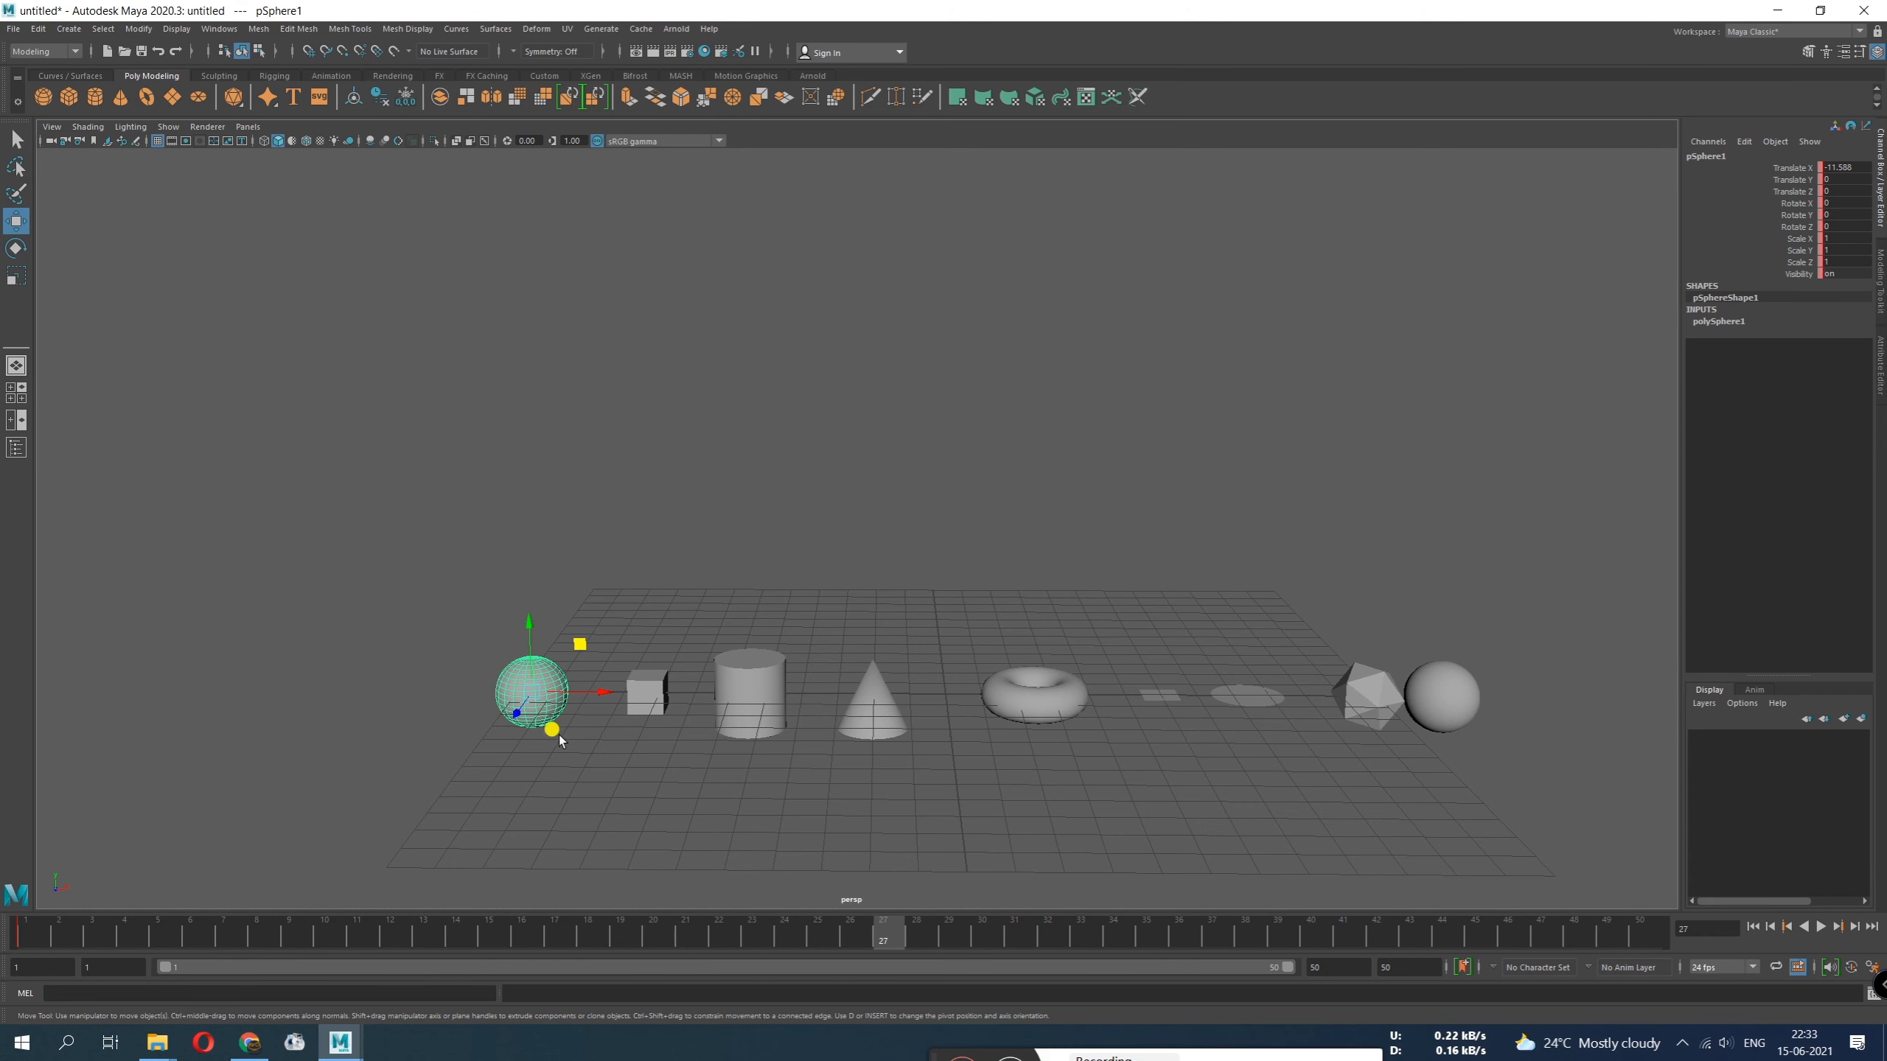
left_click(22, 937)
left_click_drag(54, 937, 653, 937)
left_click_drag(572, 650, 949, 277)
key("s")
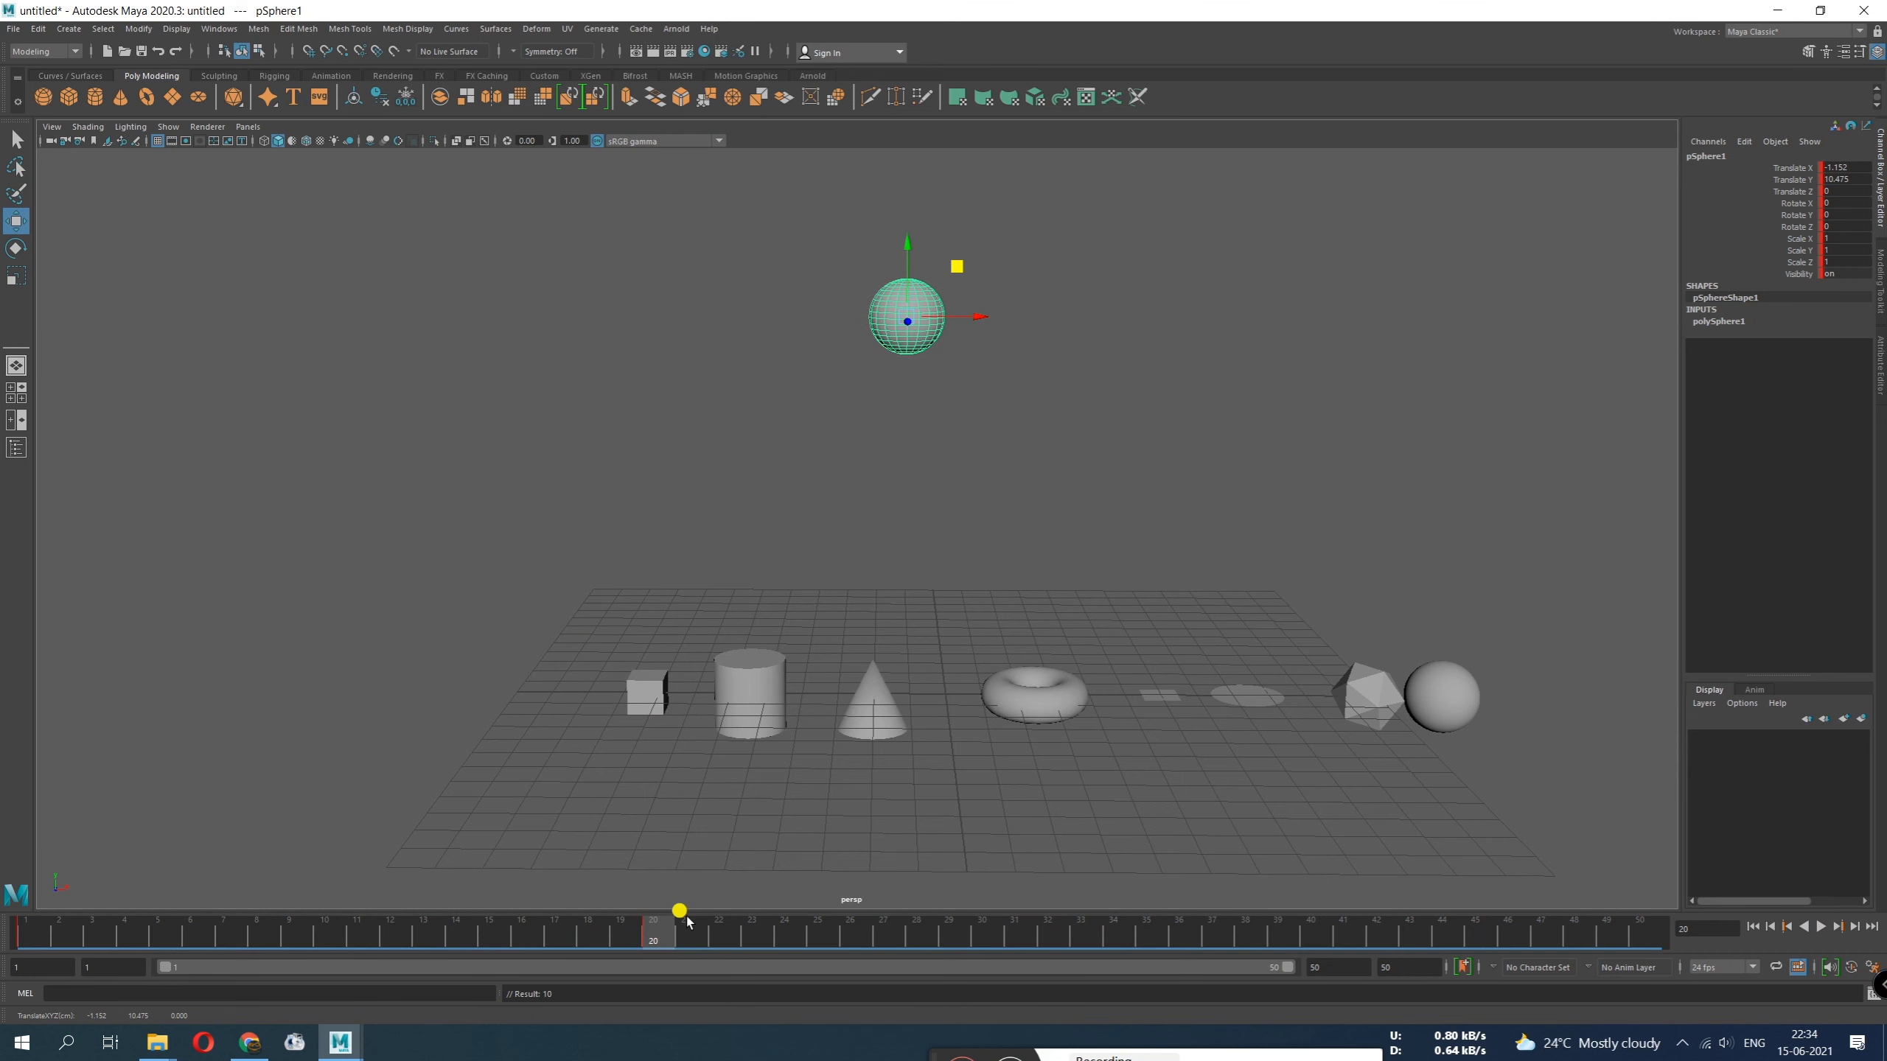
key("alt+shift+v")
left_click(1821, 926)
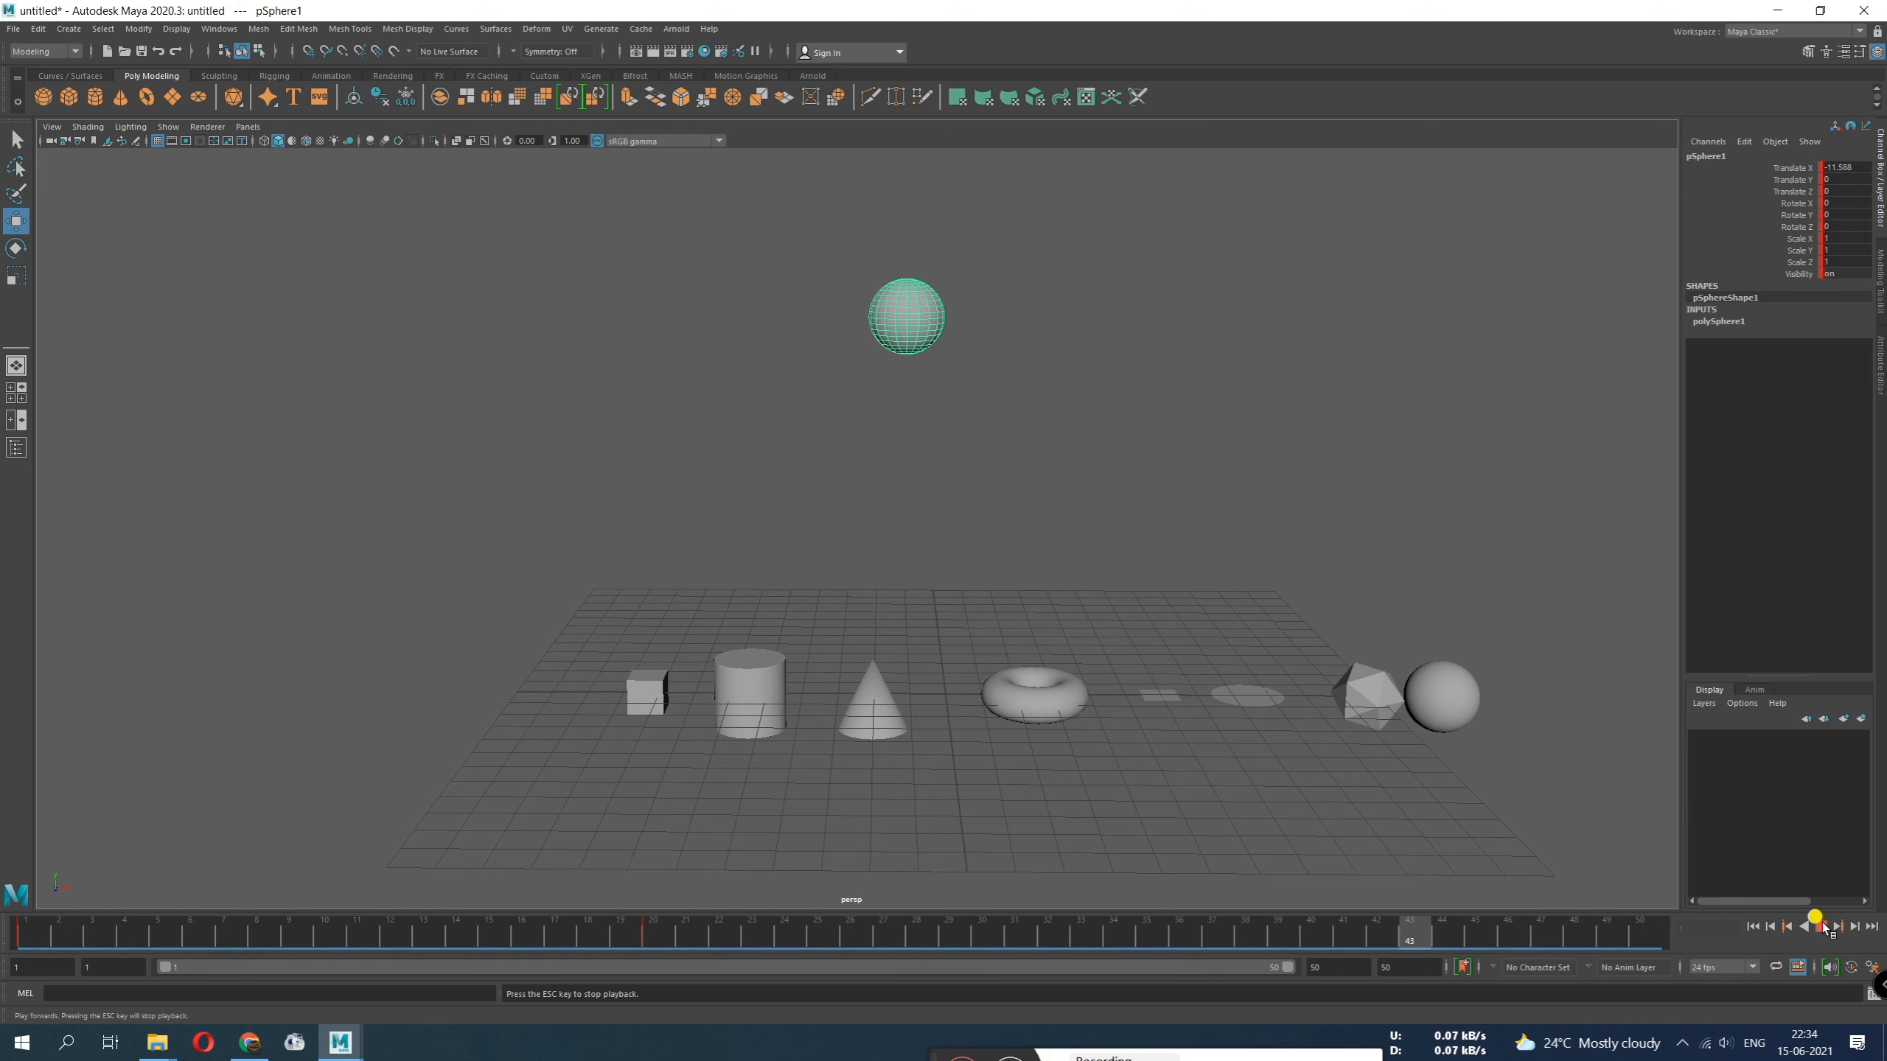
left_click(1821, 927)
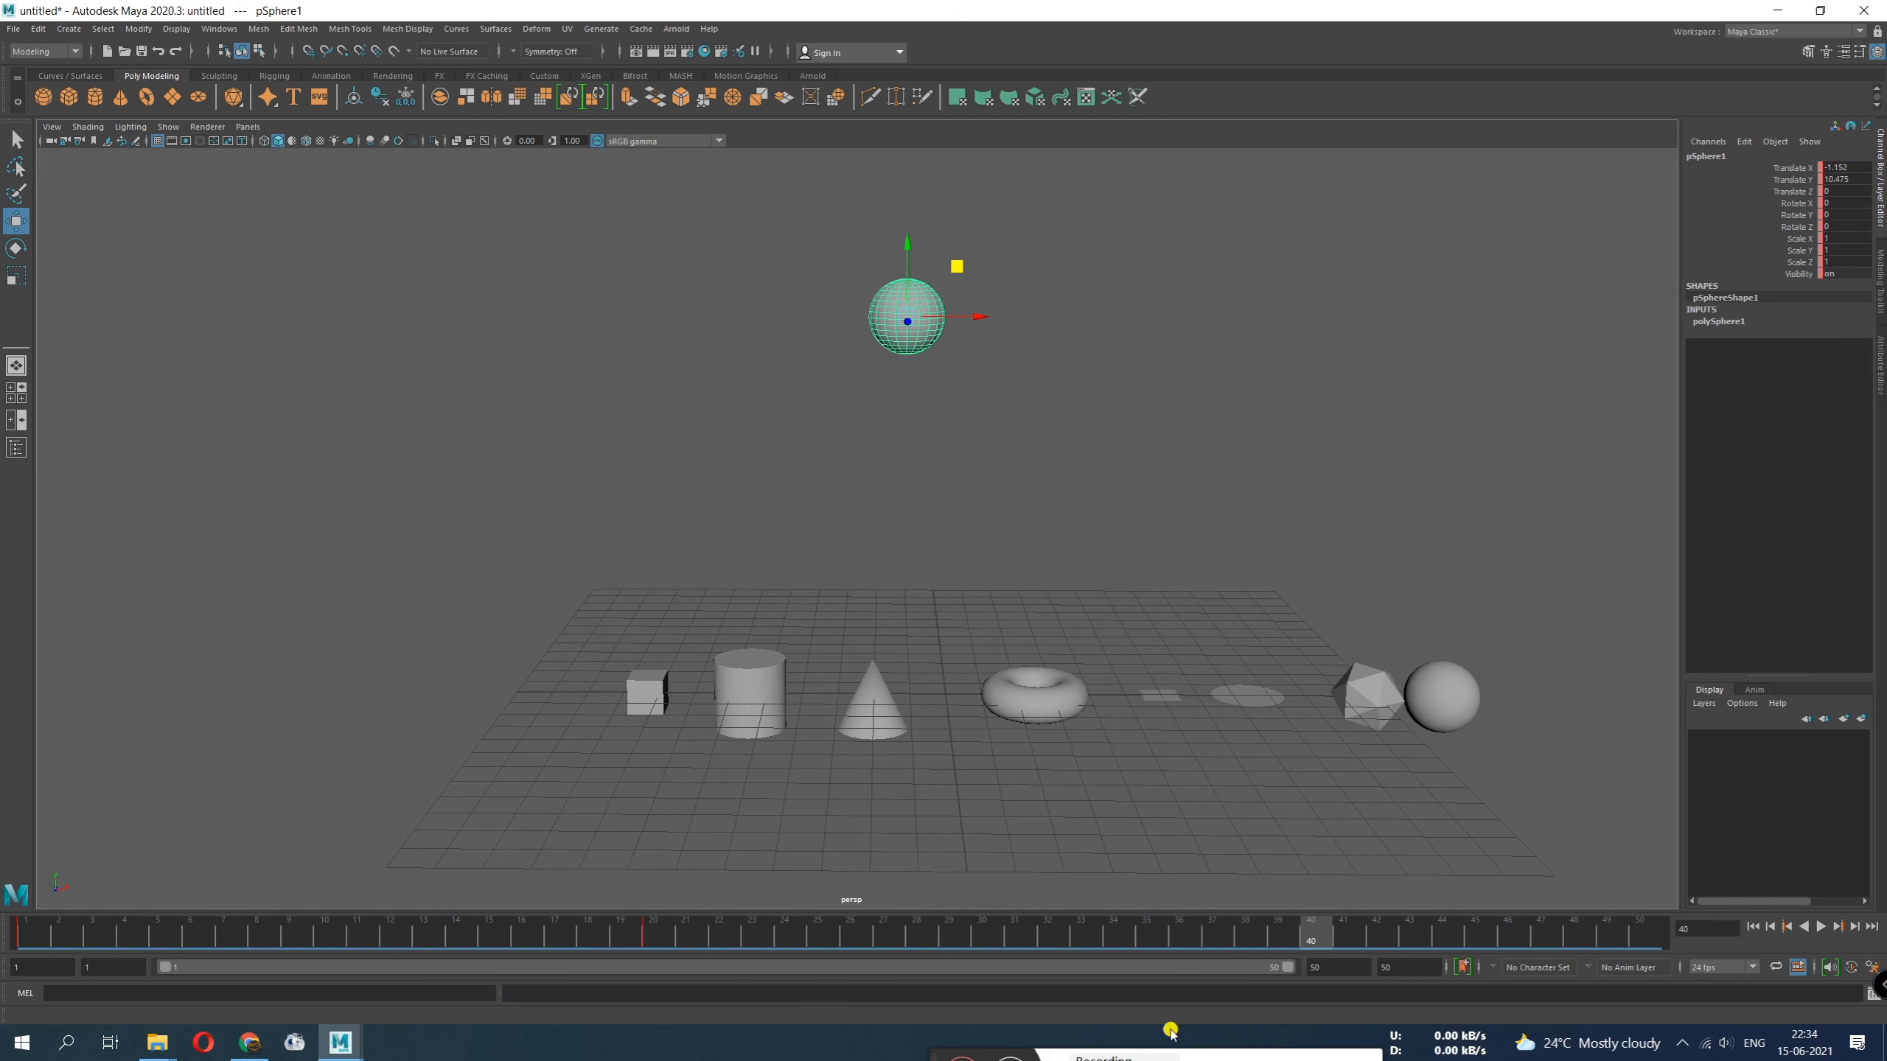
left_click_drag(803, 935, 92, 918)
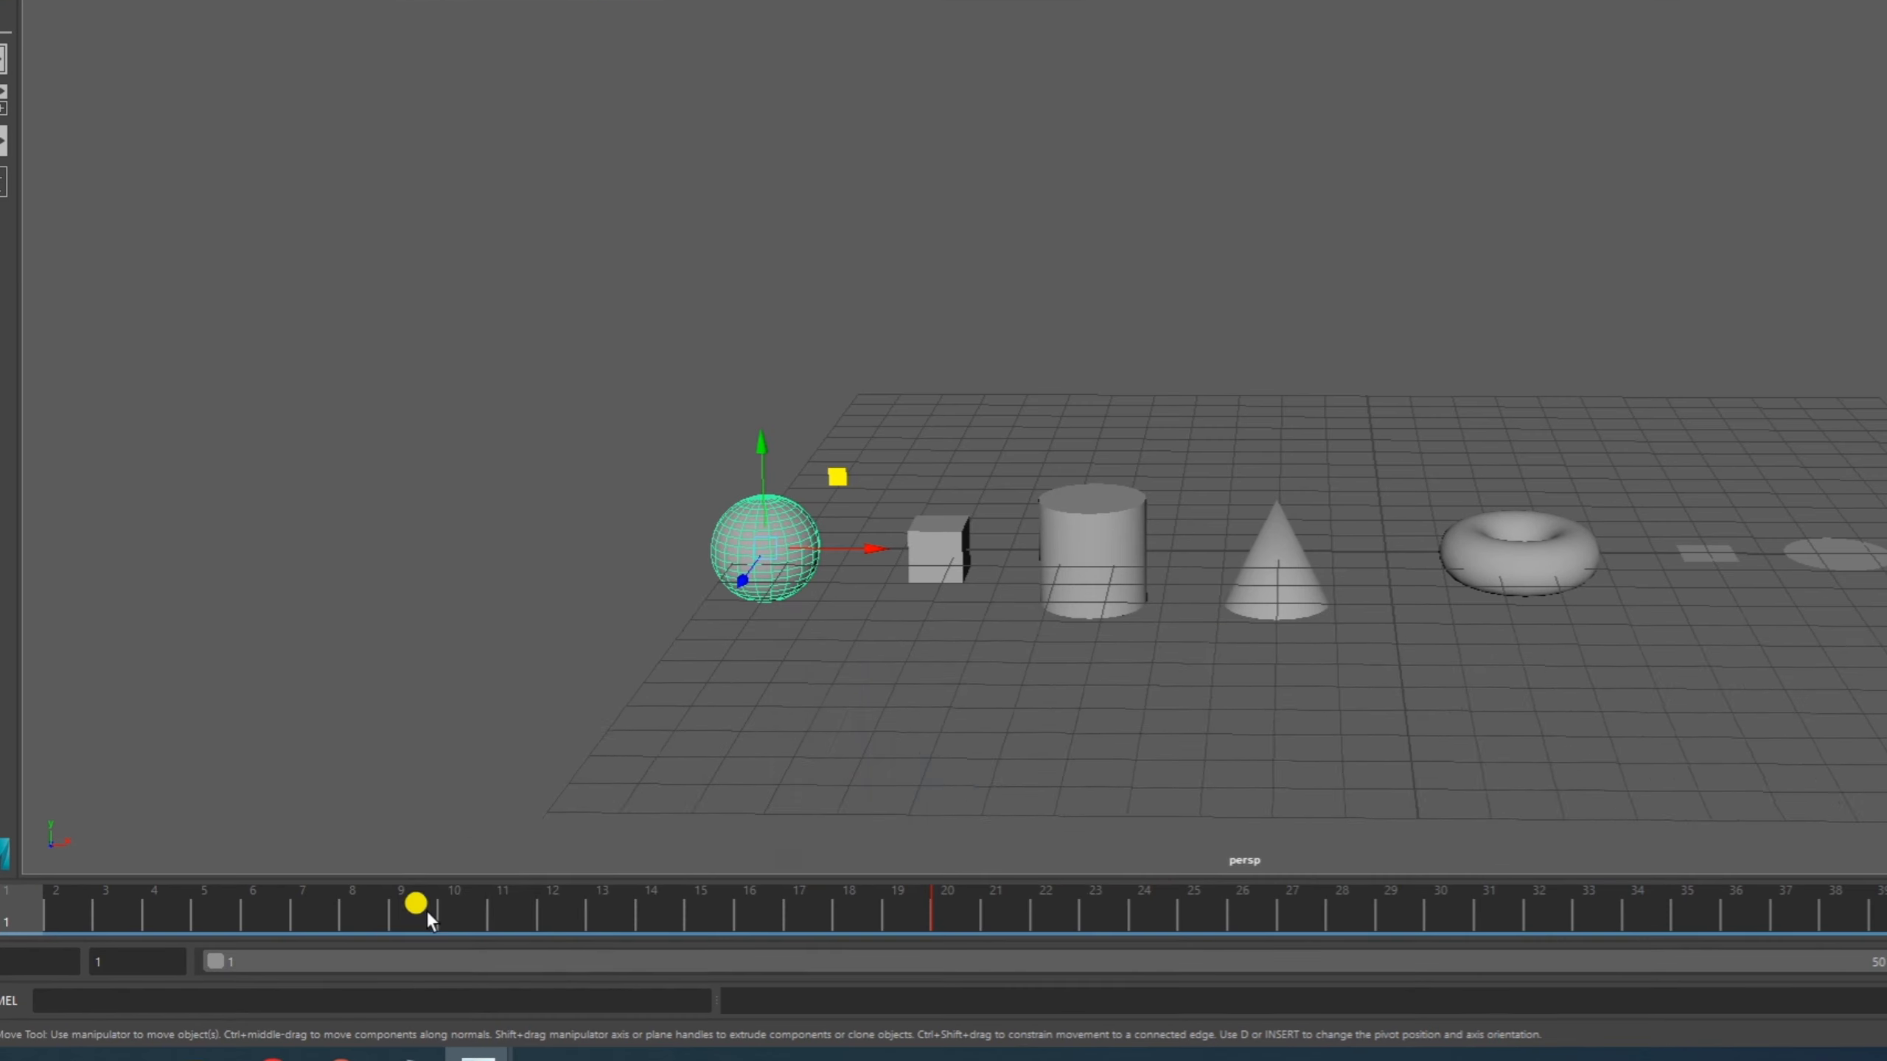
Set playback speed to Play Every Frame, Free and play the sphere animation to frame 15
right_click(299, 930)
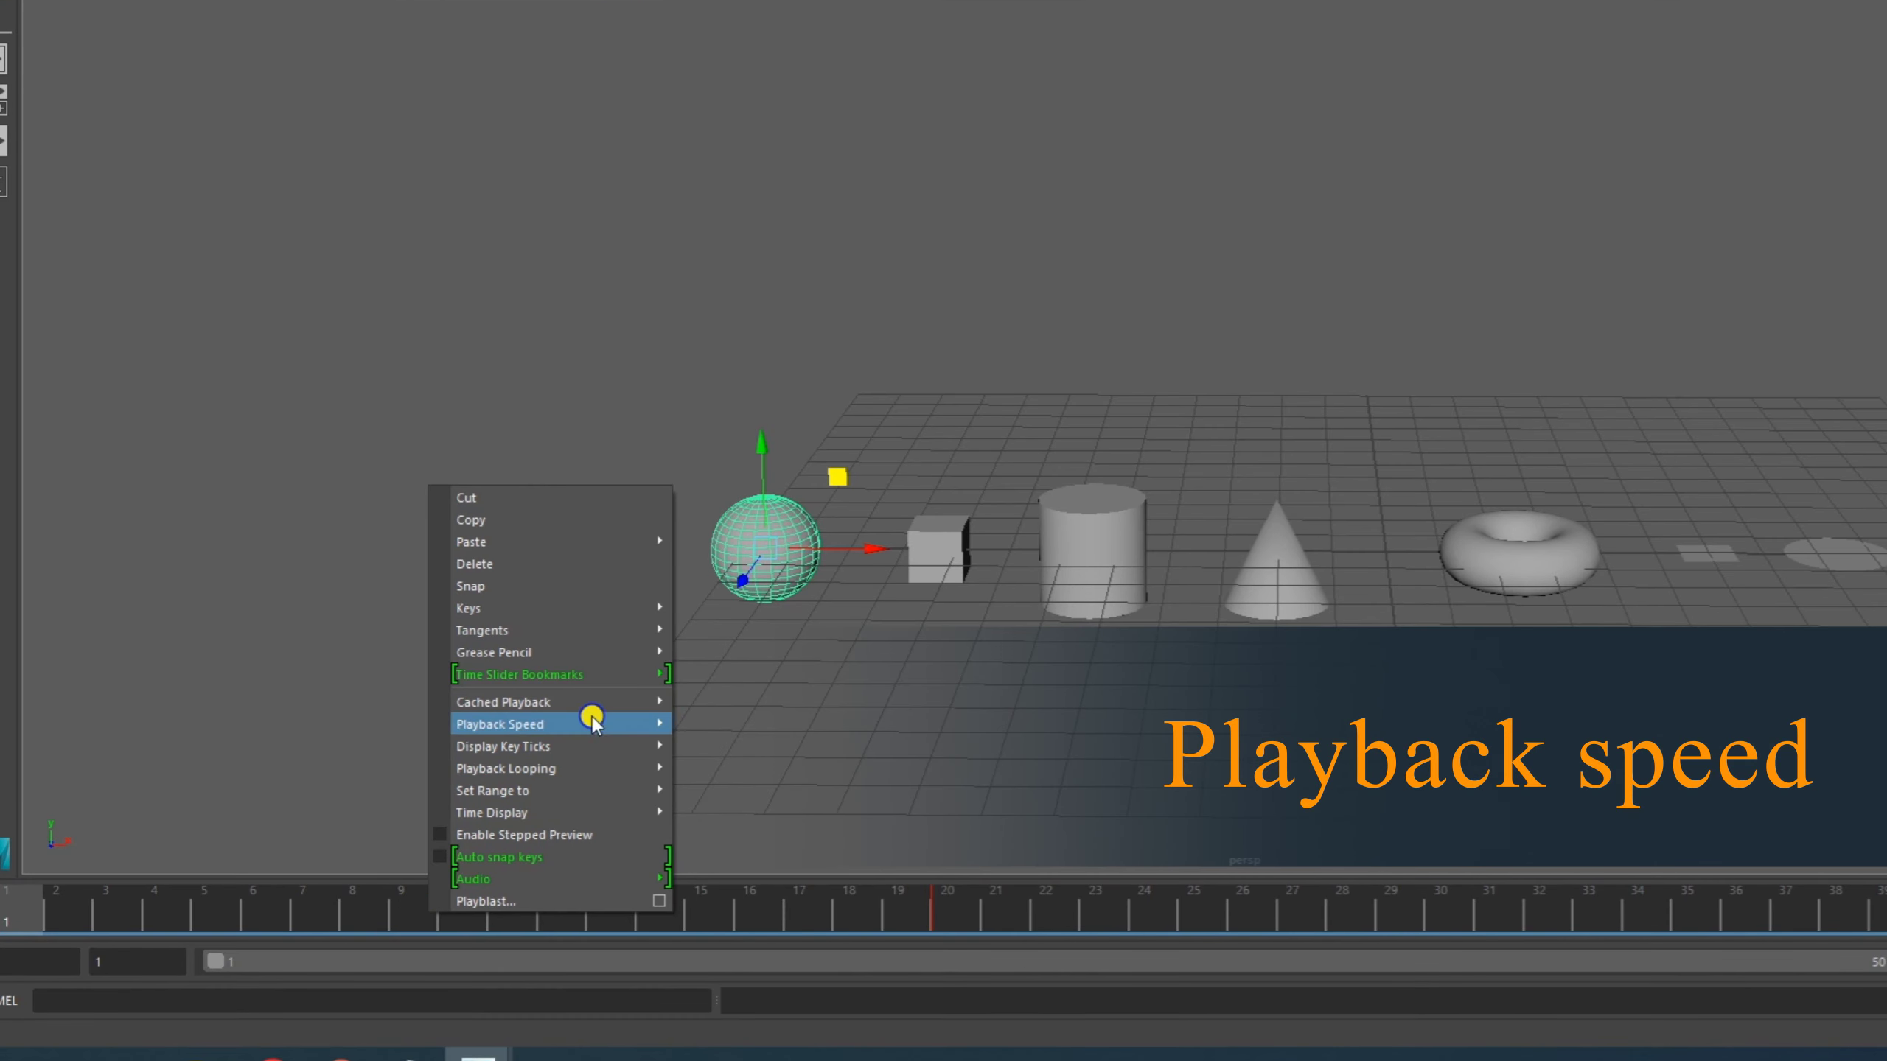
mouse_move(599, 725)
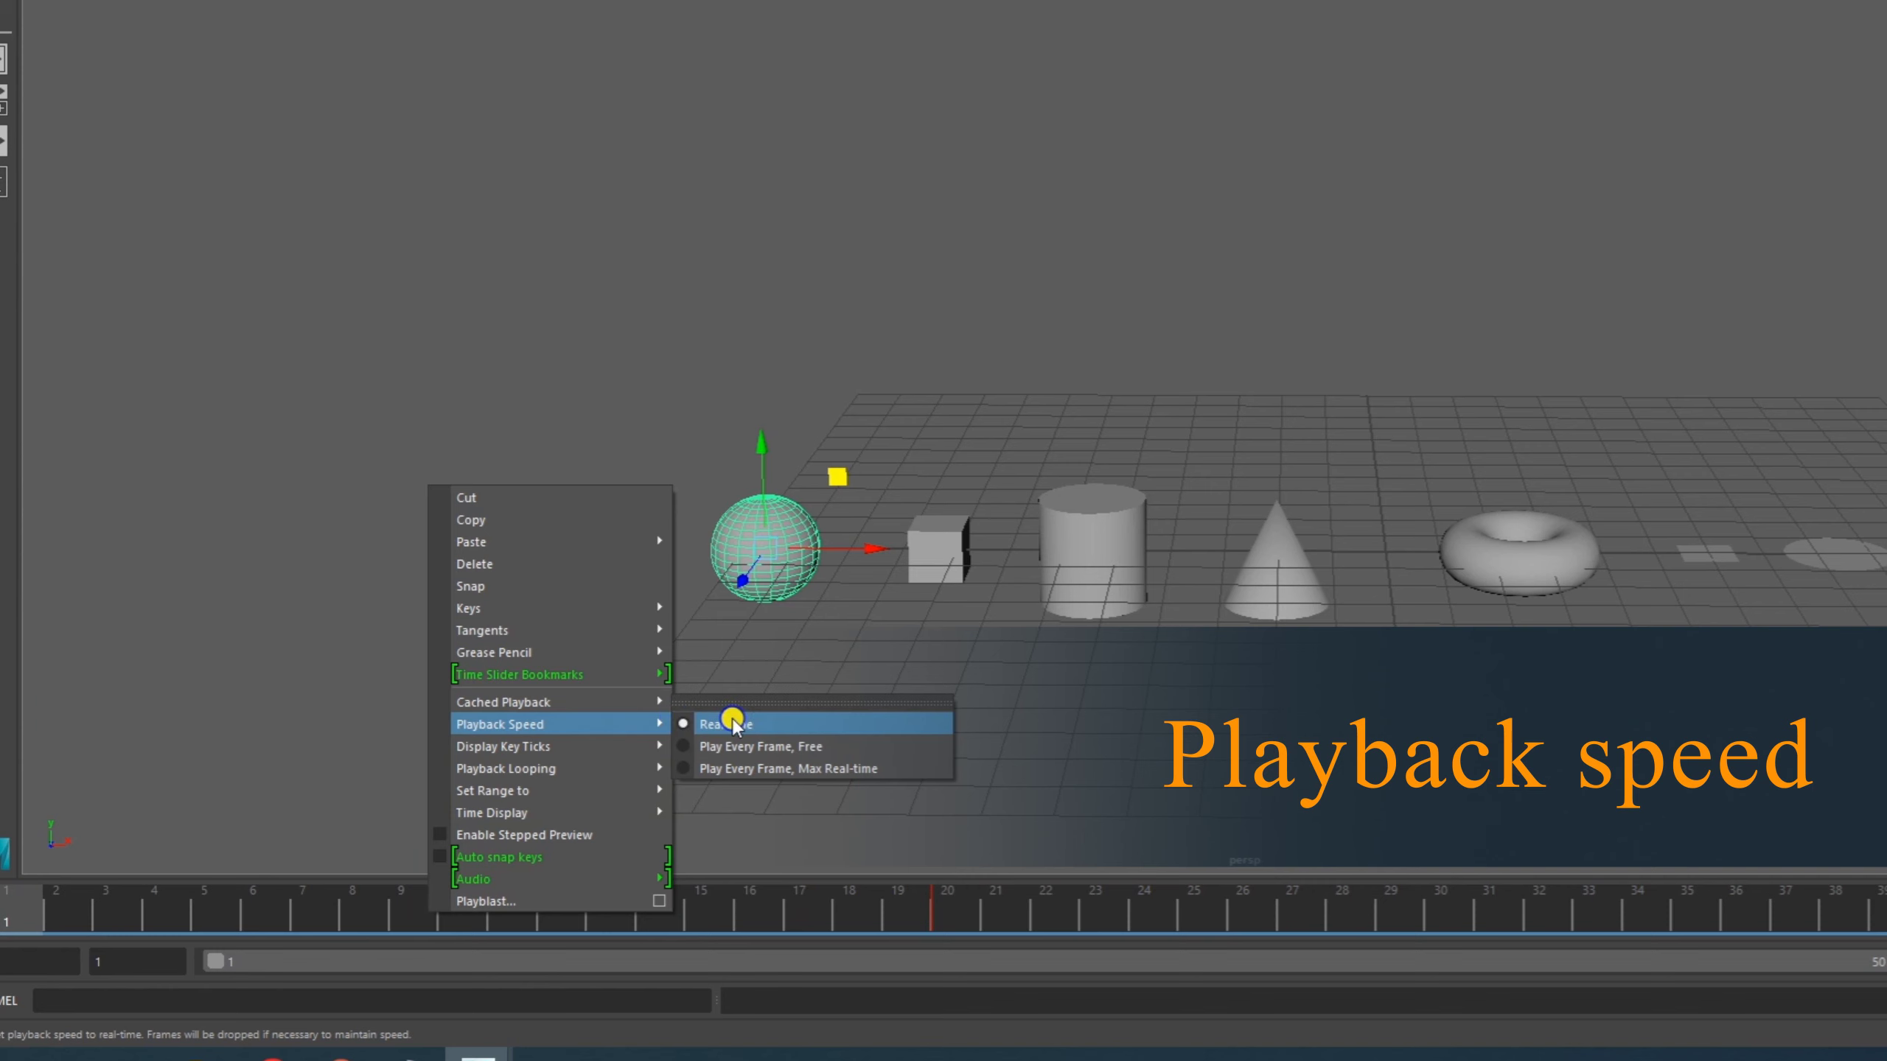
left_click(765, 746)
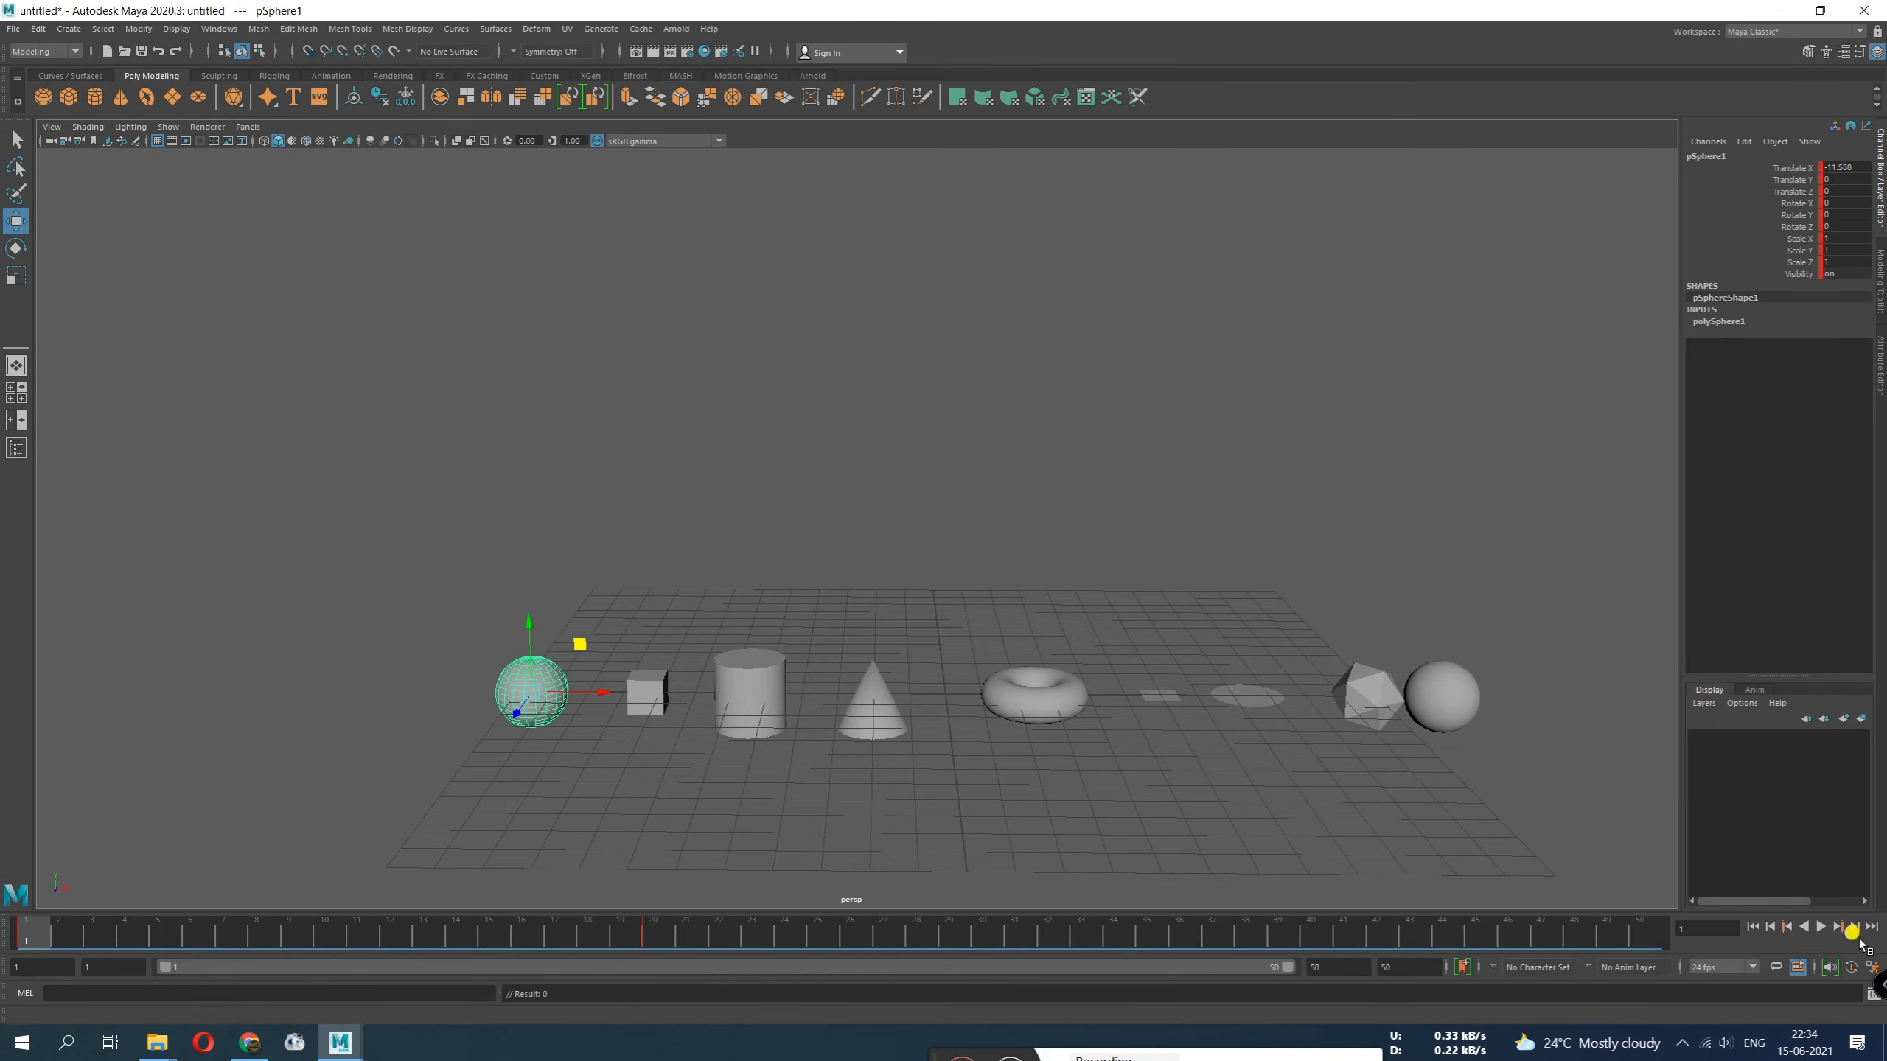
left_click(1821, 927)
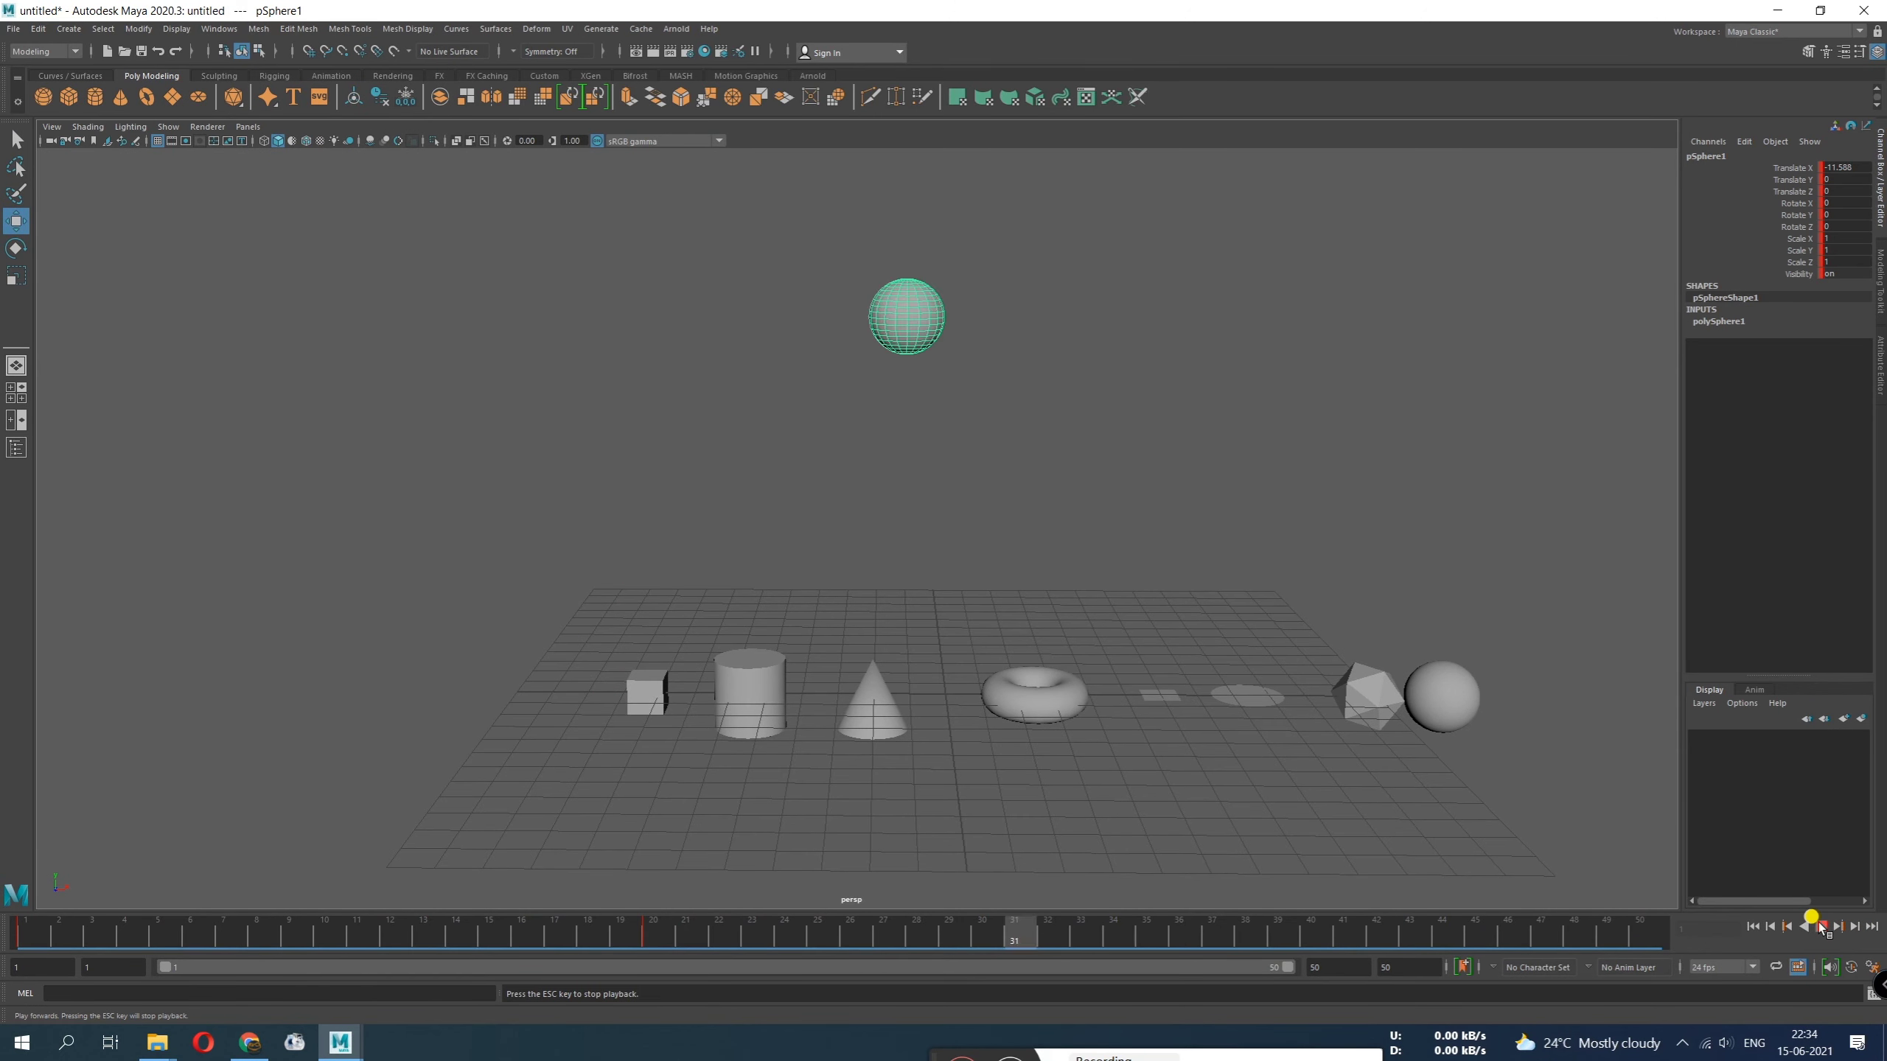
left_click(1821, 927)
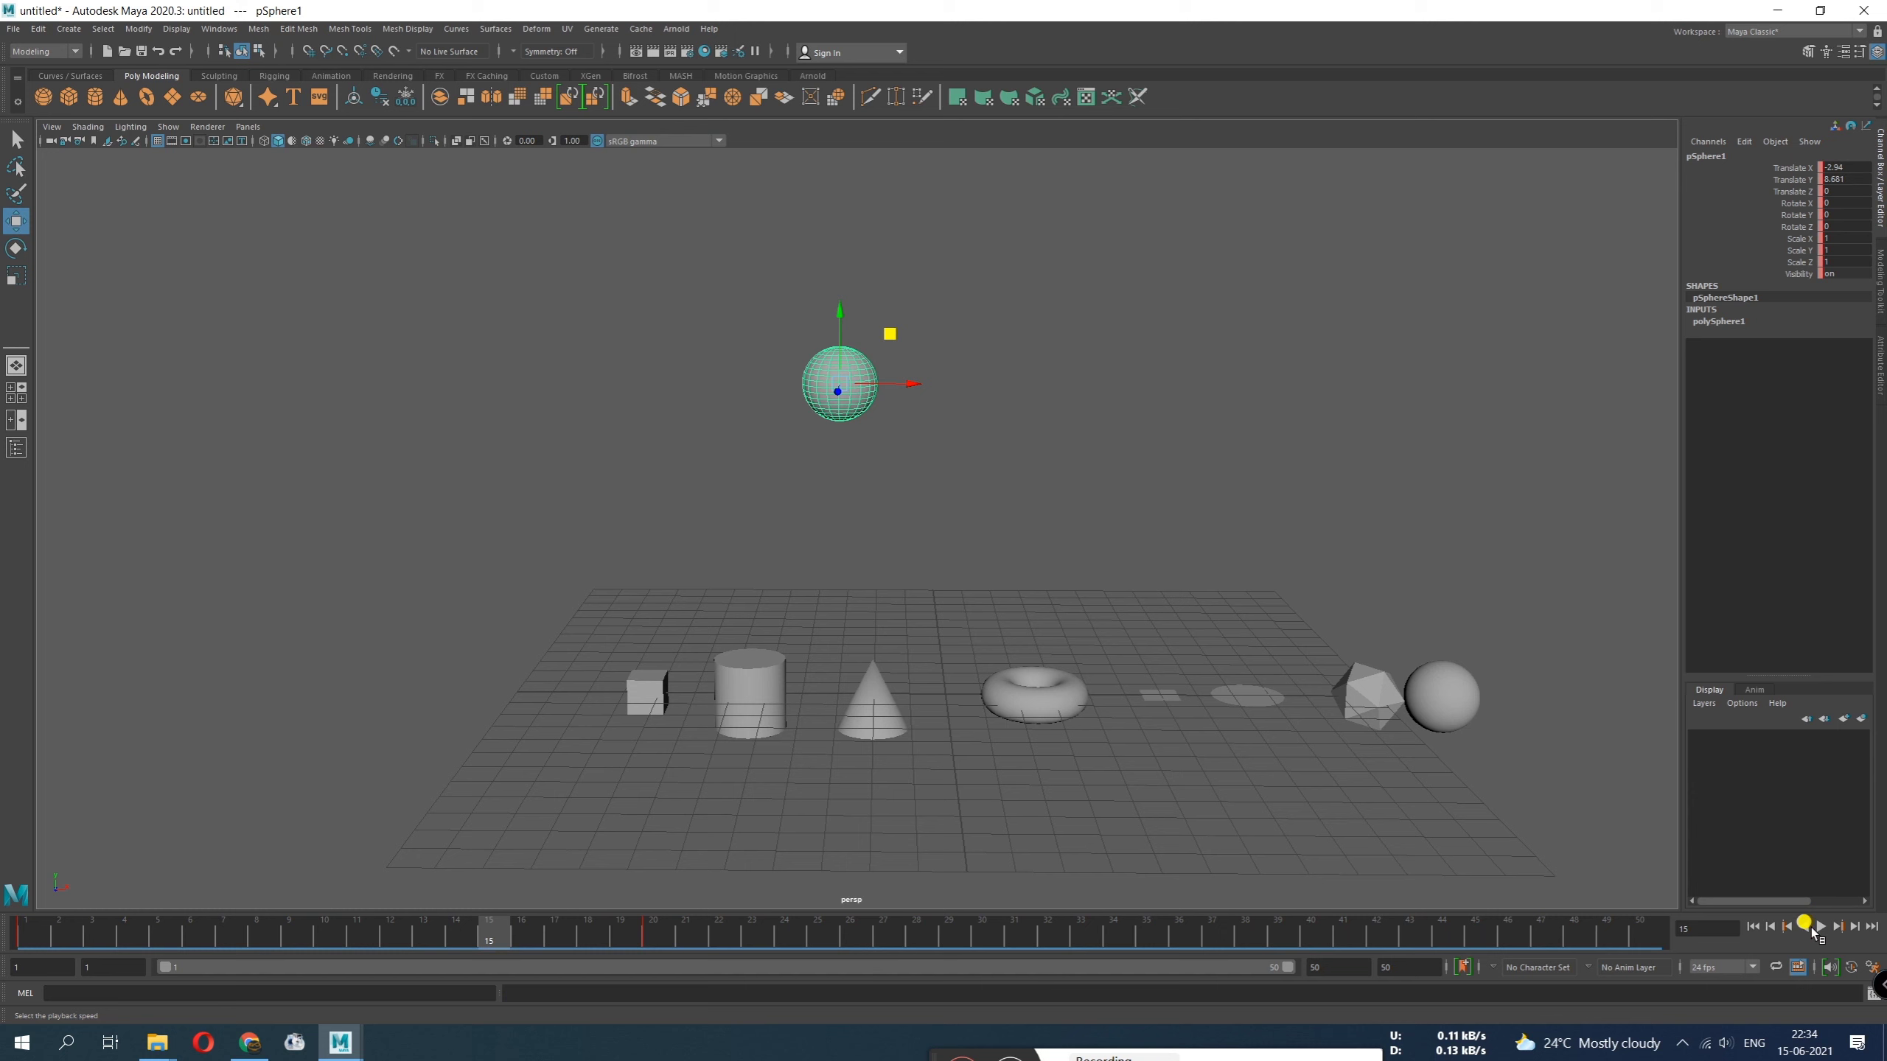
Switch playback speed back to Real-time and replay the animation to frame 21
right_click(476, 929)
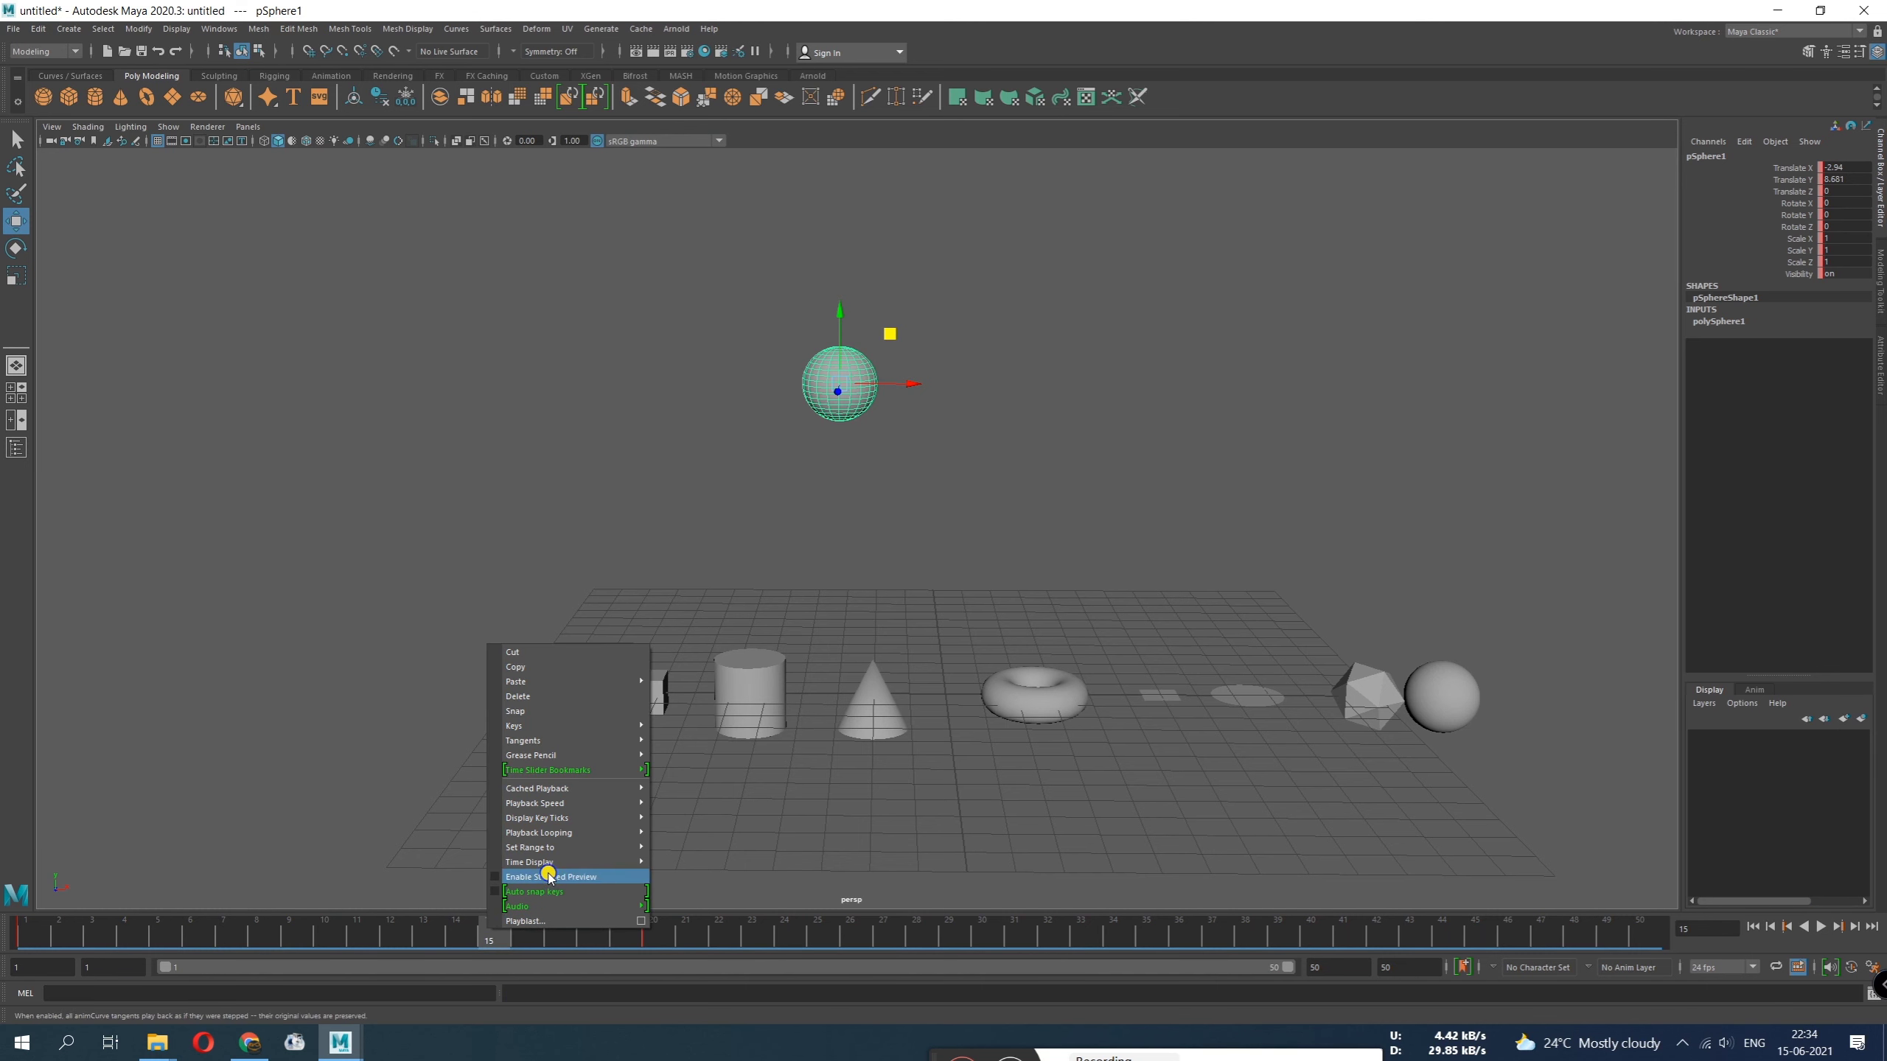
mouse_move(567, 805)
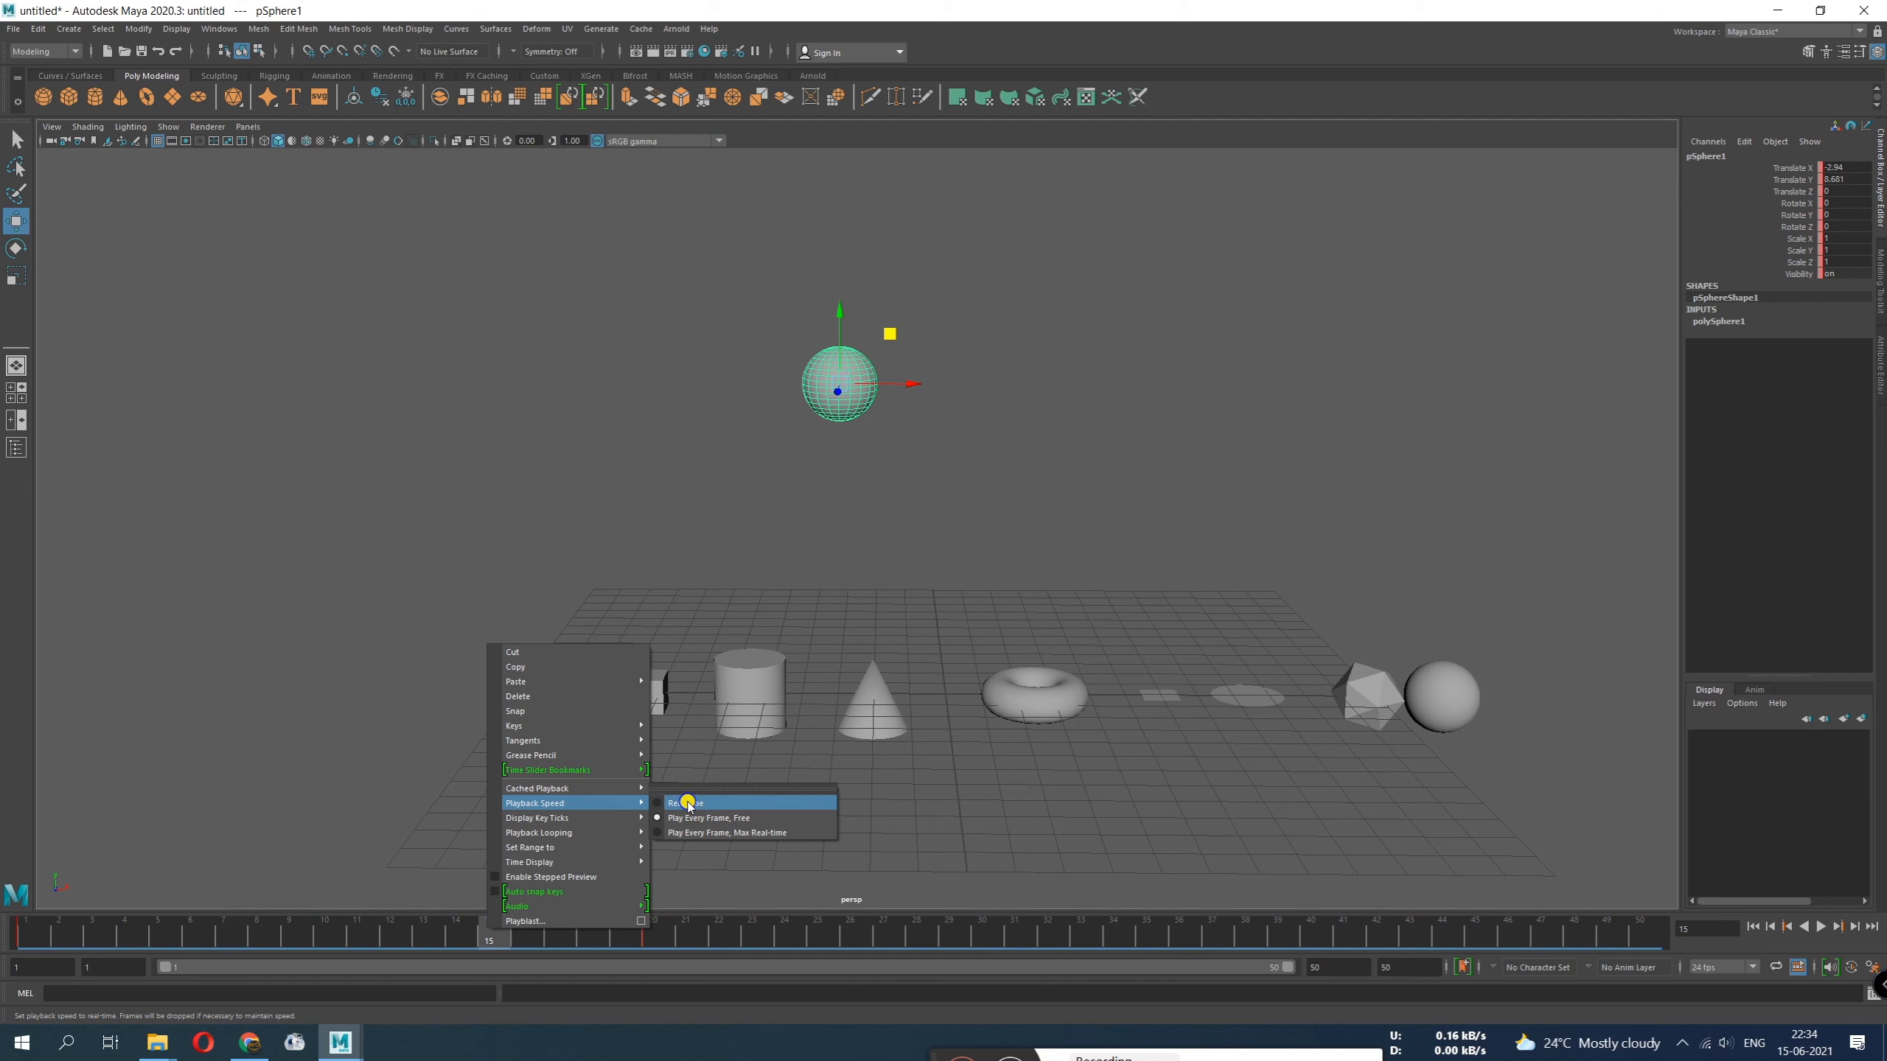
left_click(687, 803)
left_click(1819, 926)
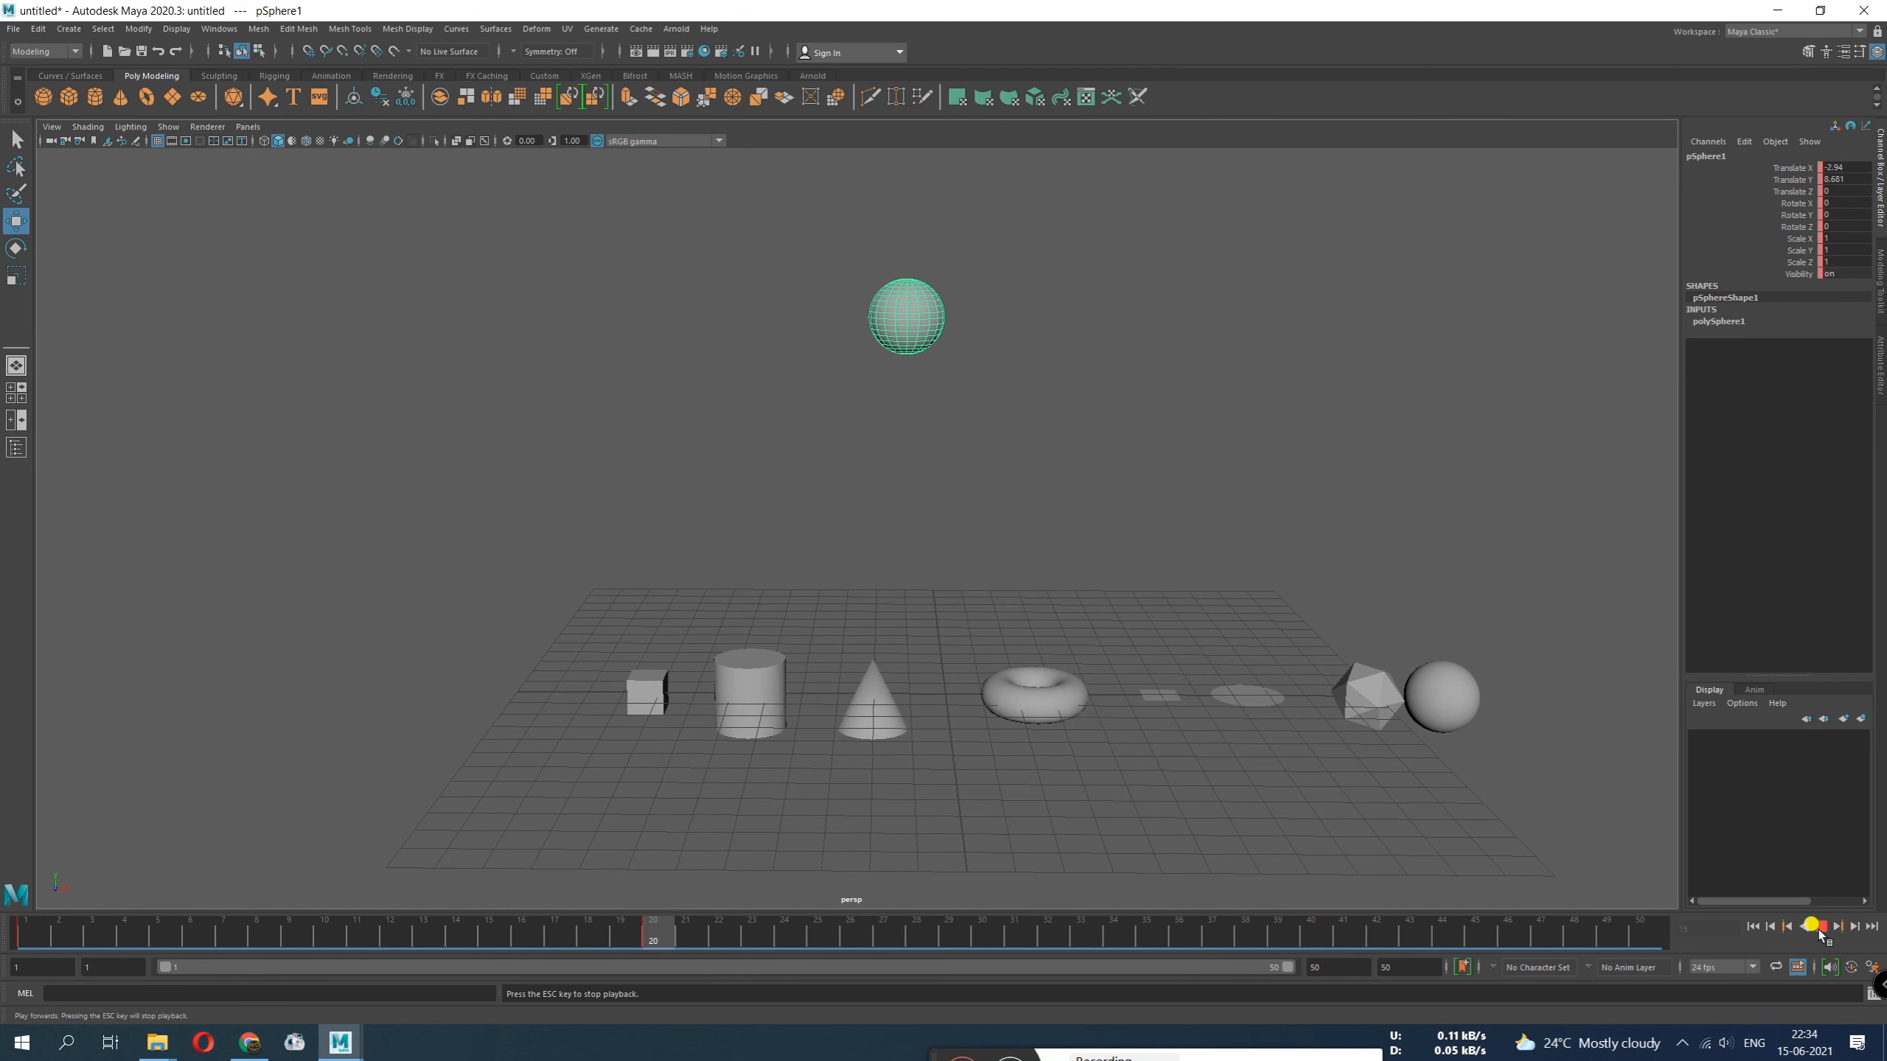
left_click(1819, 927)
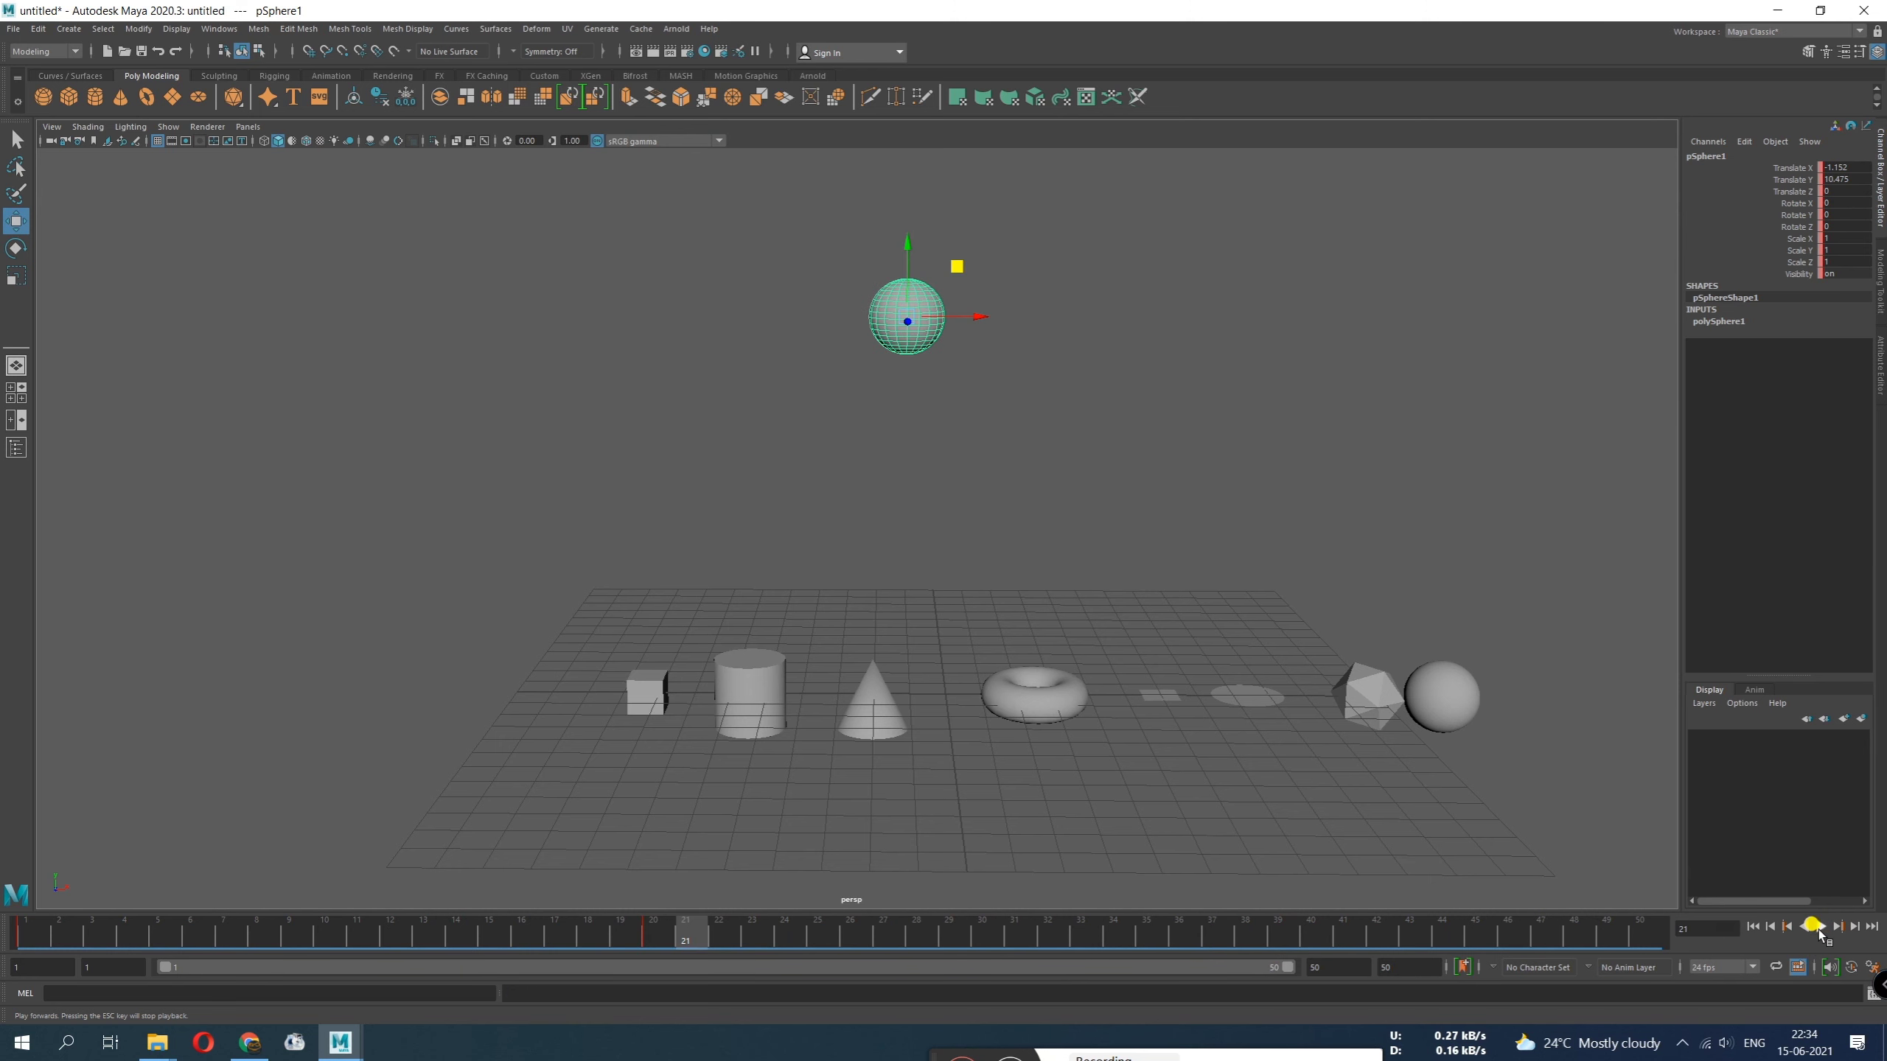
left_click(1722, 967)
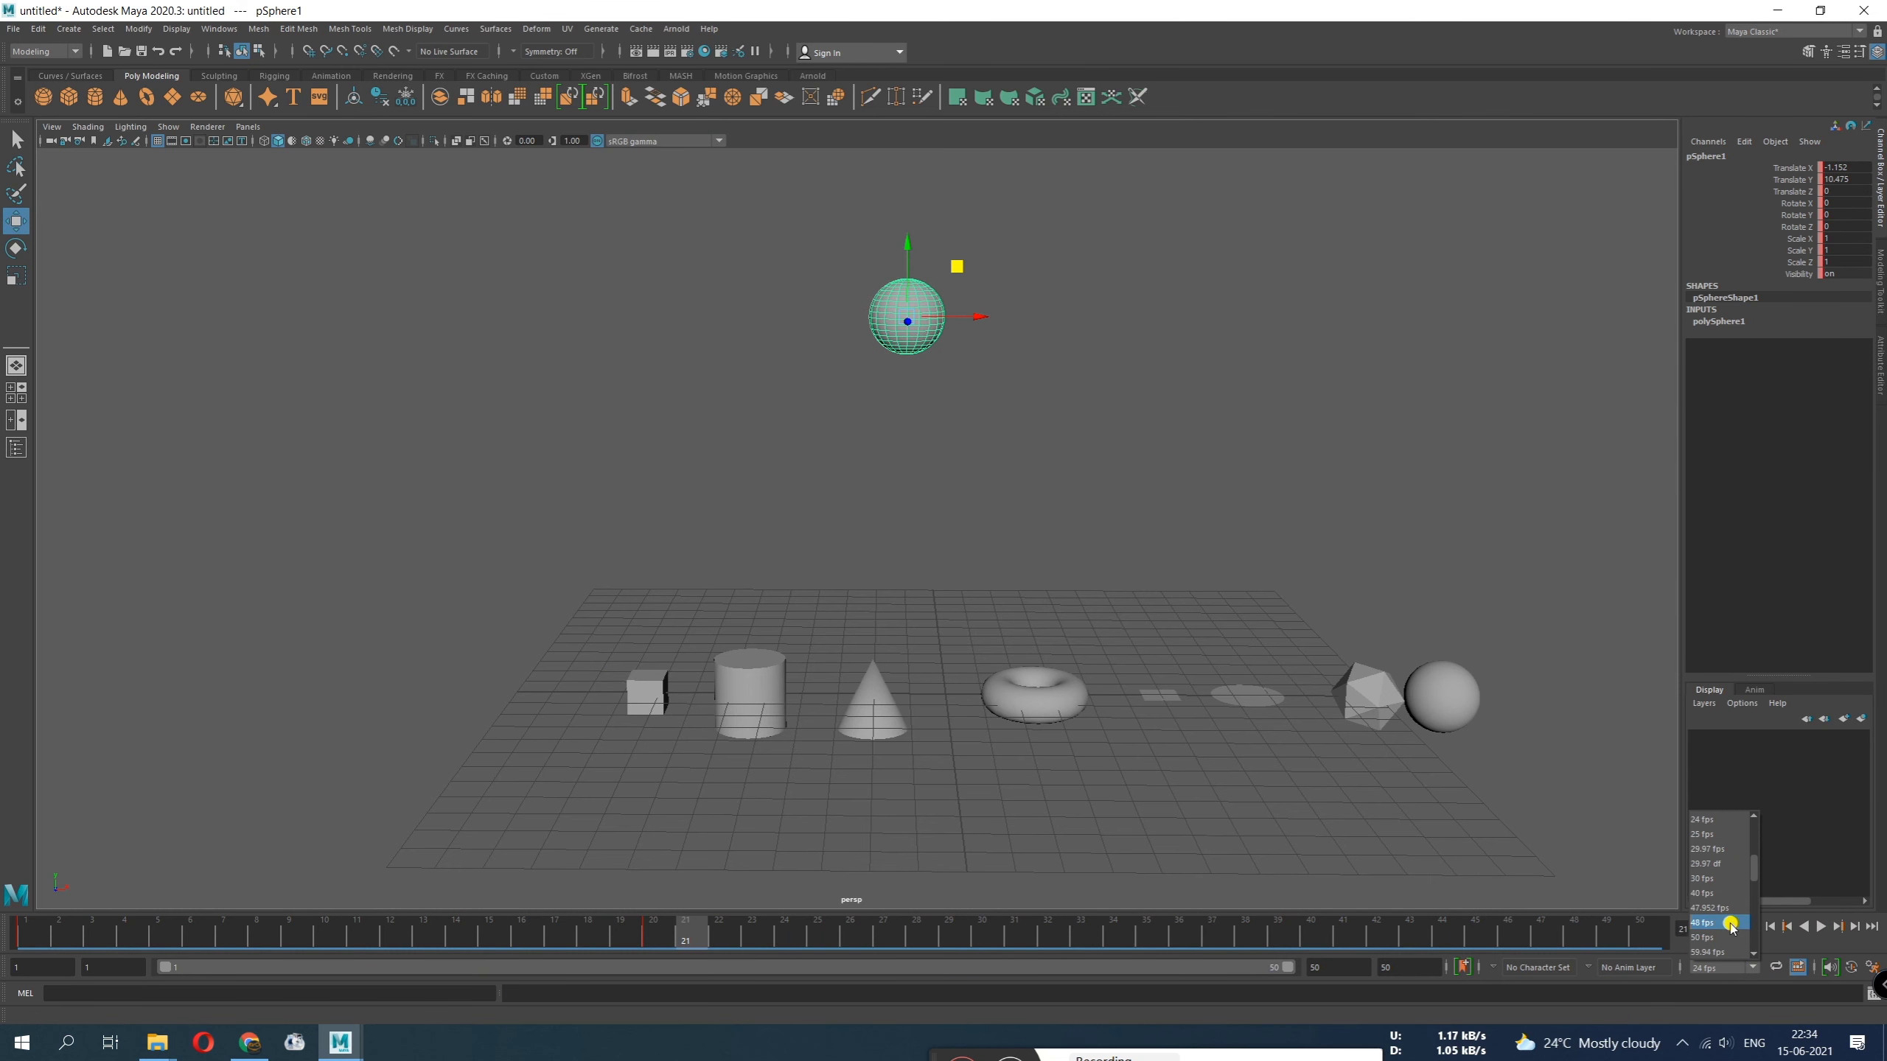
left_click(1712, 939)
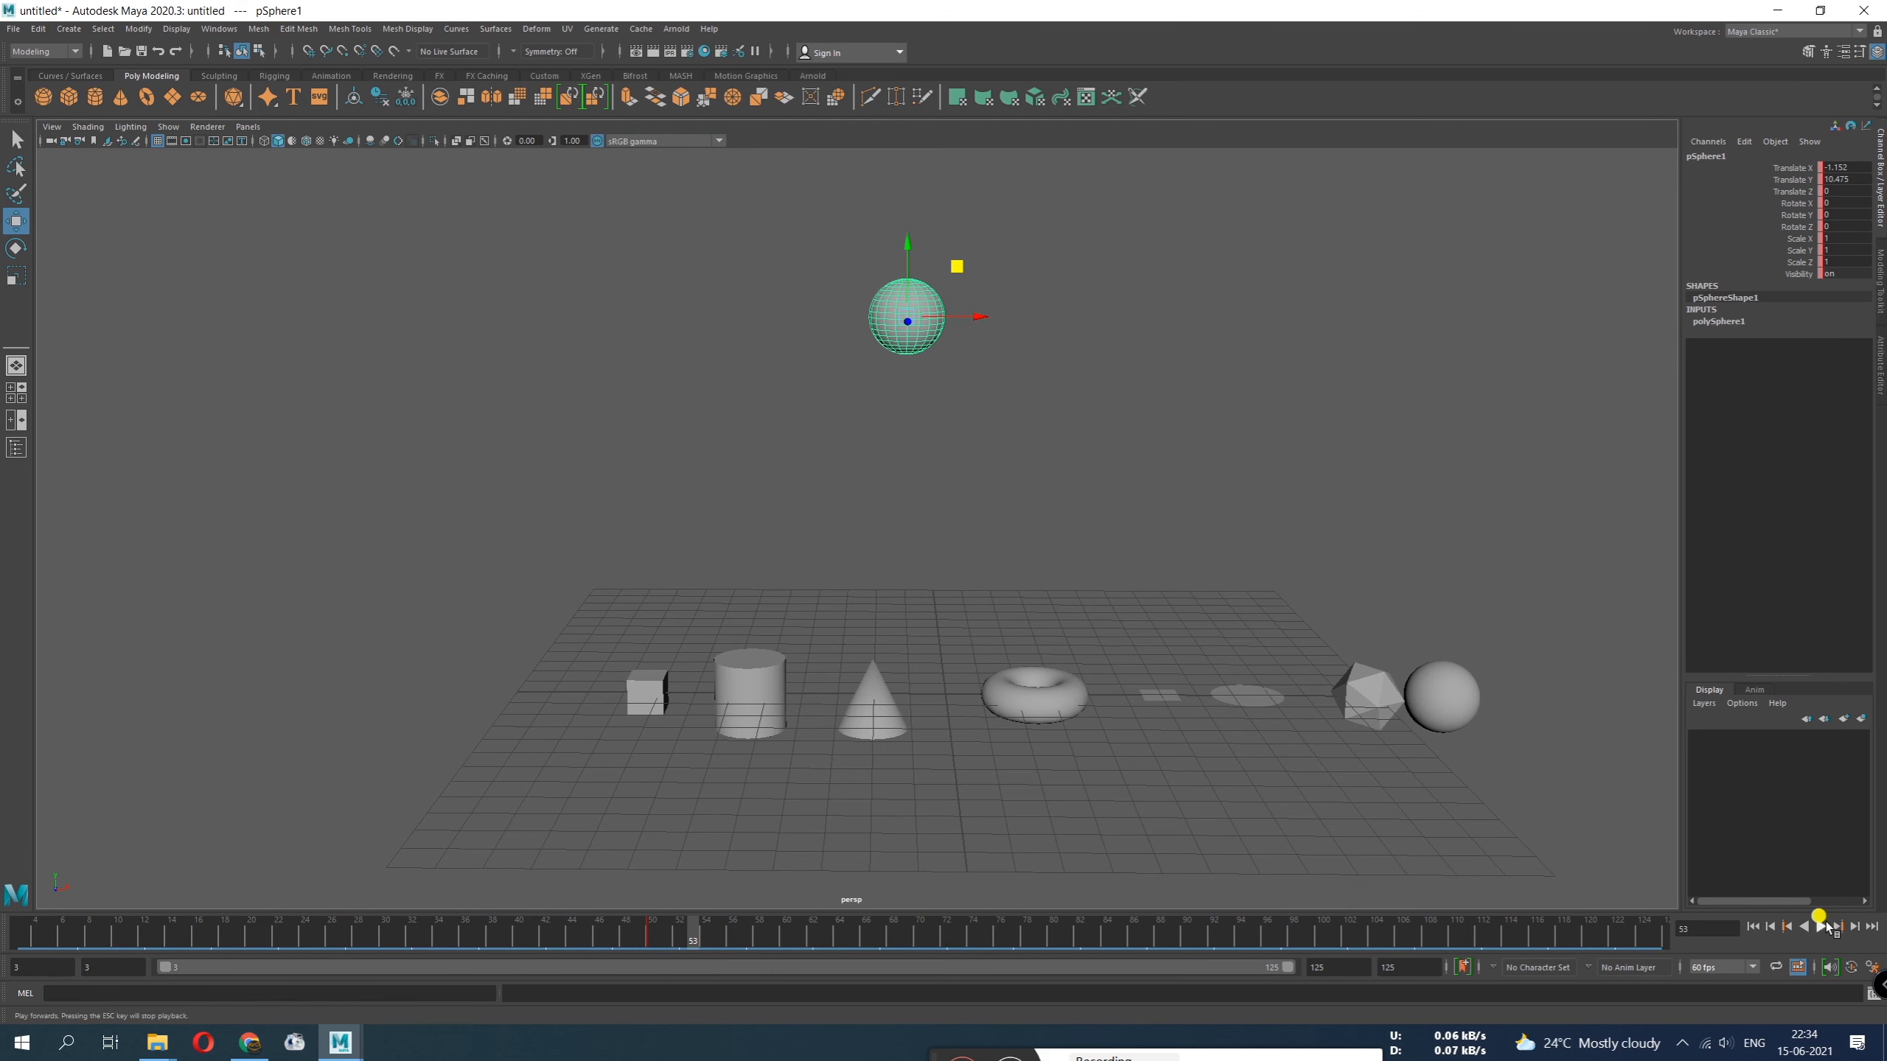
left_click(1822, 926)
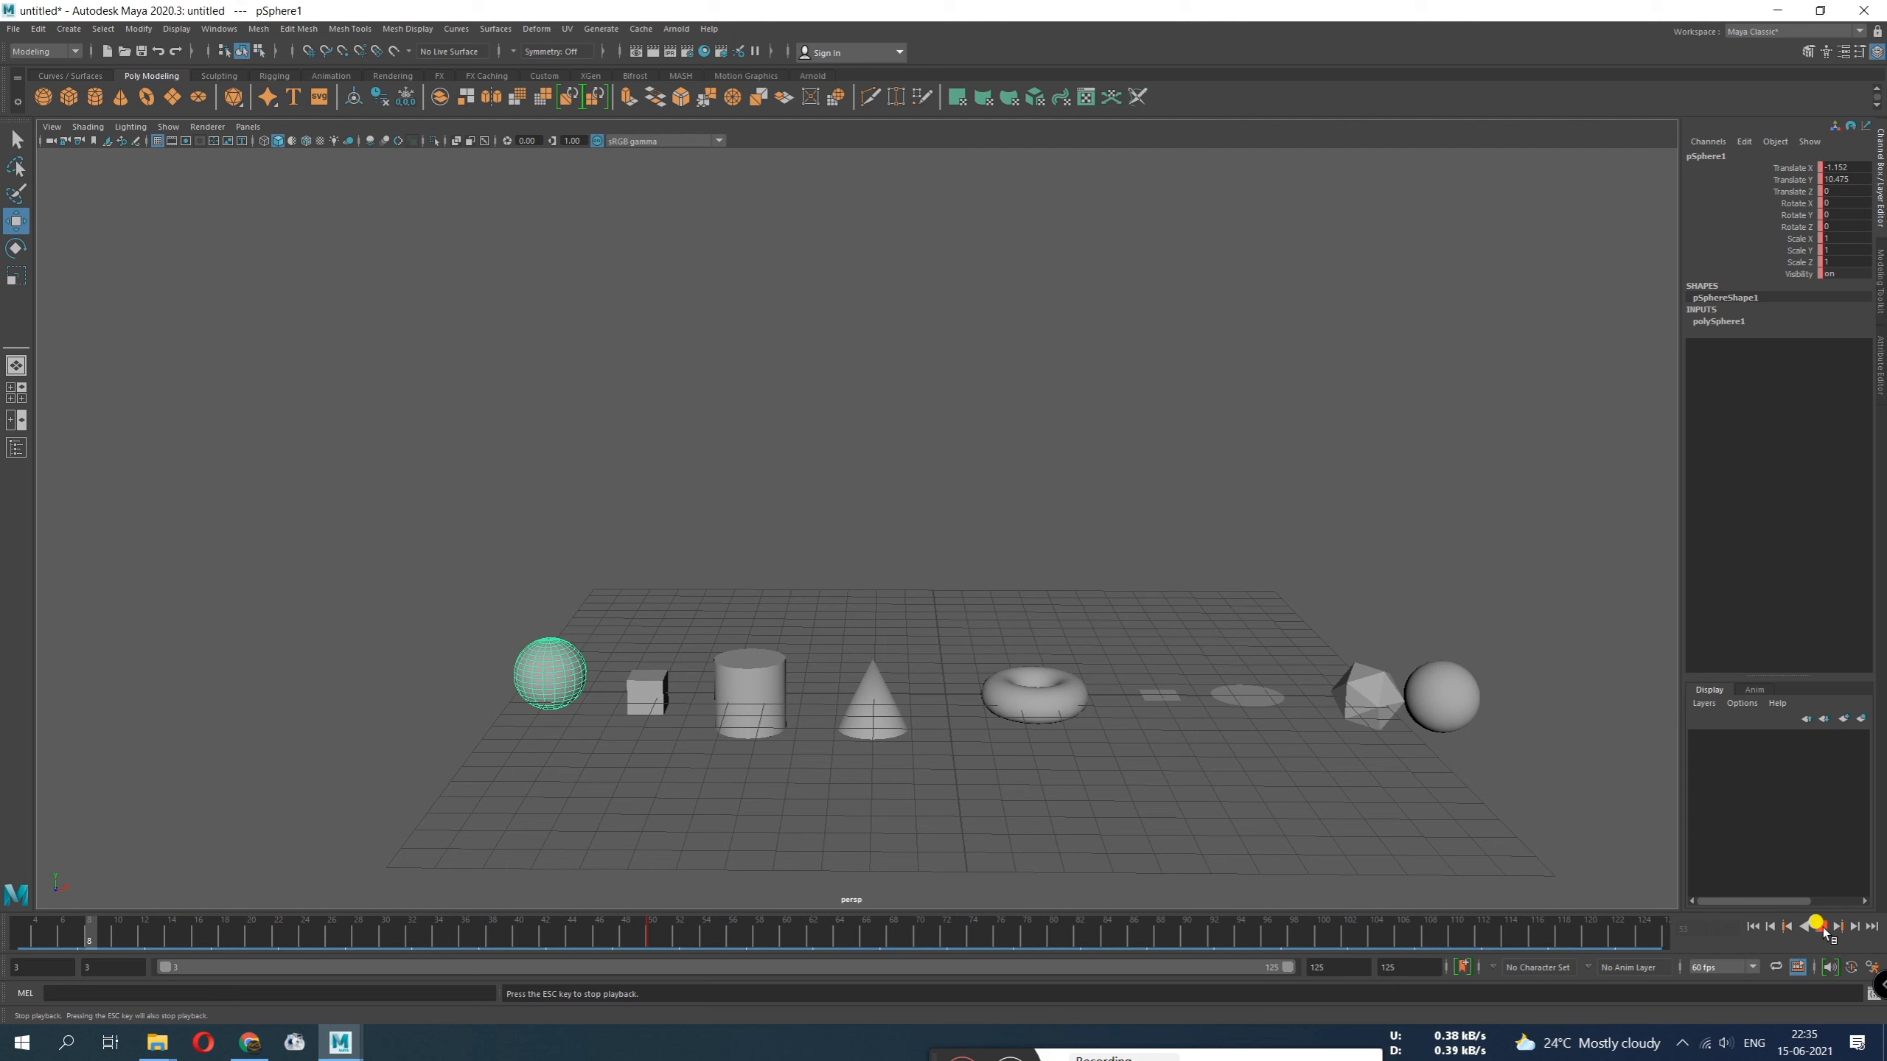
left_click(1747, 966)
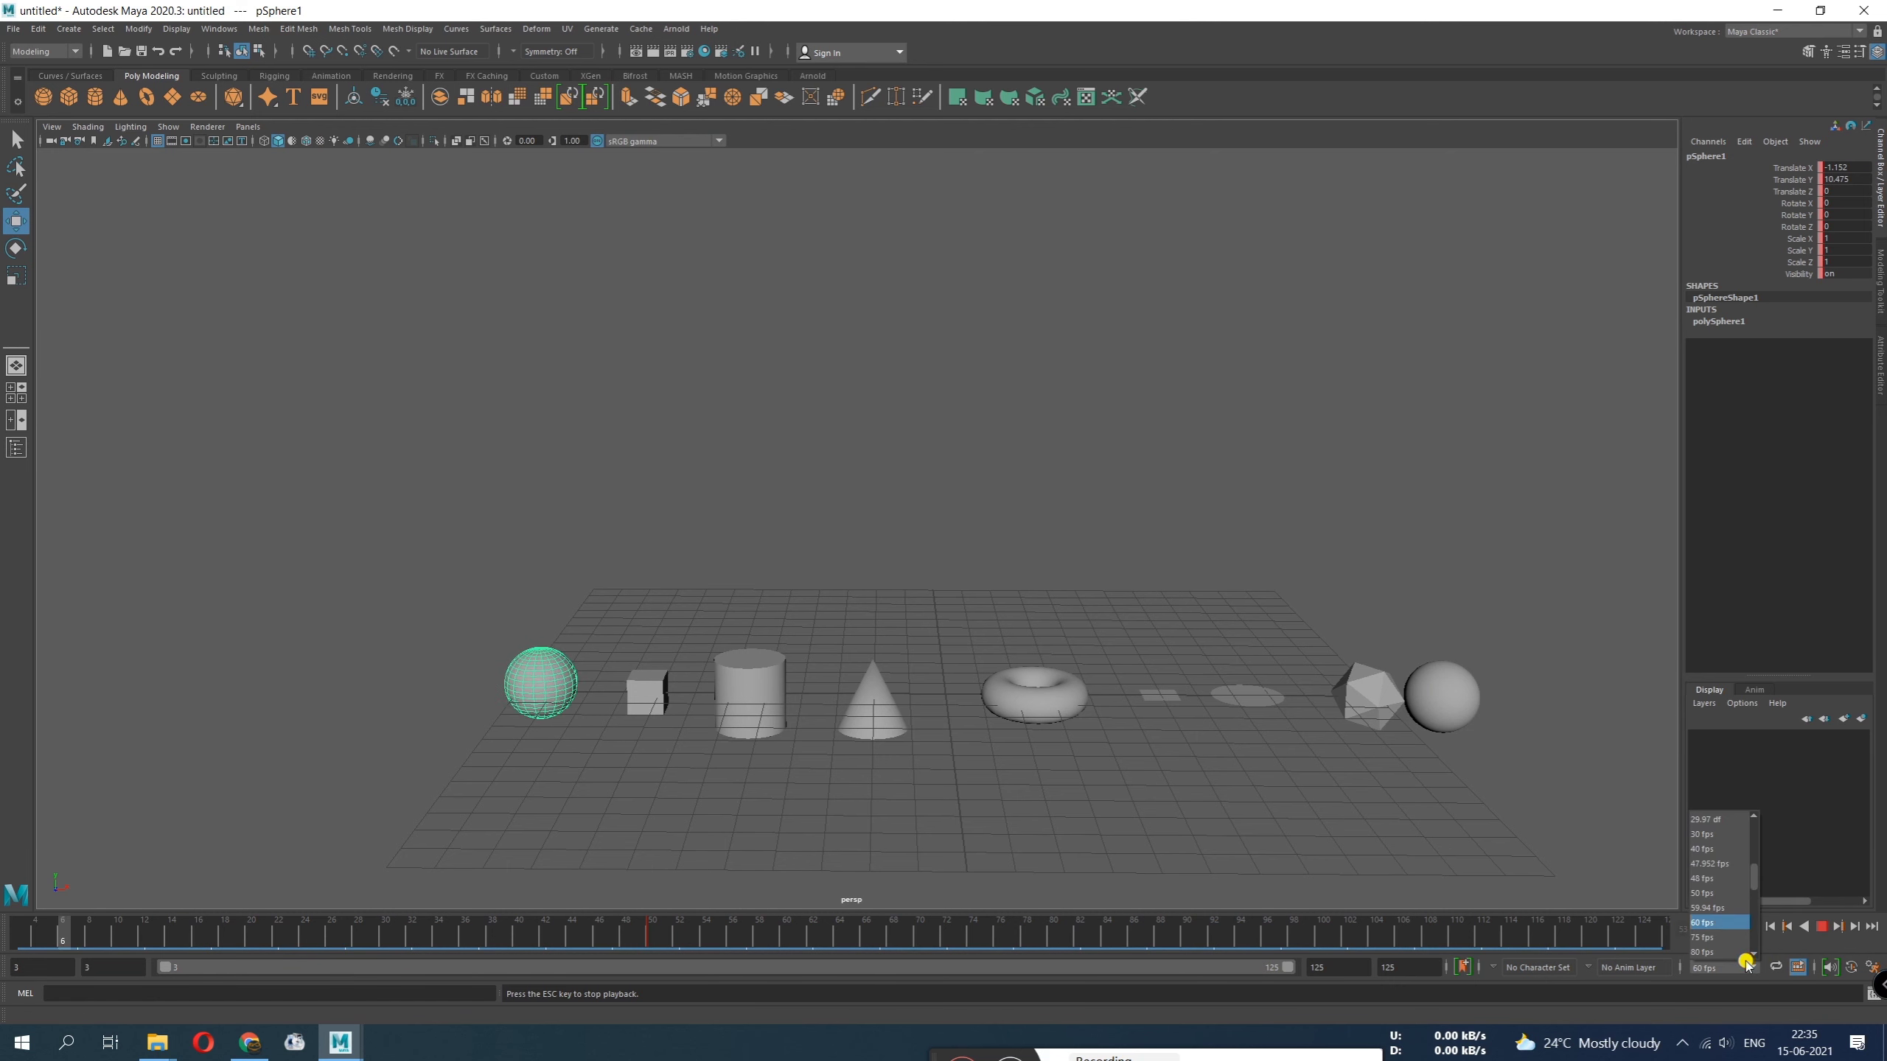
scroll(1723, 877, "up", 1)
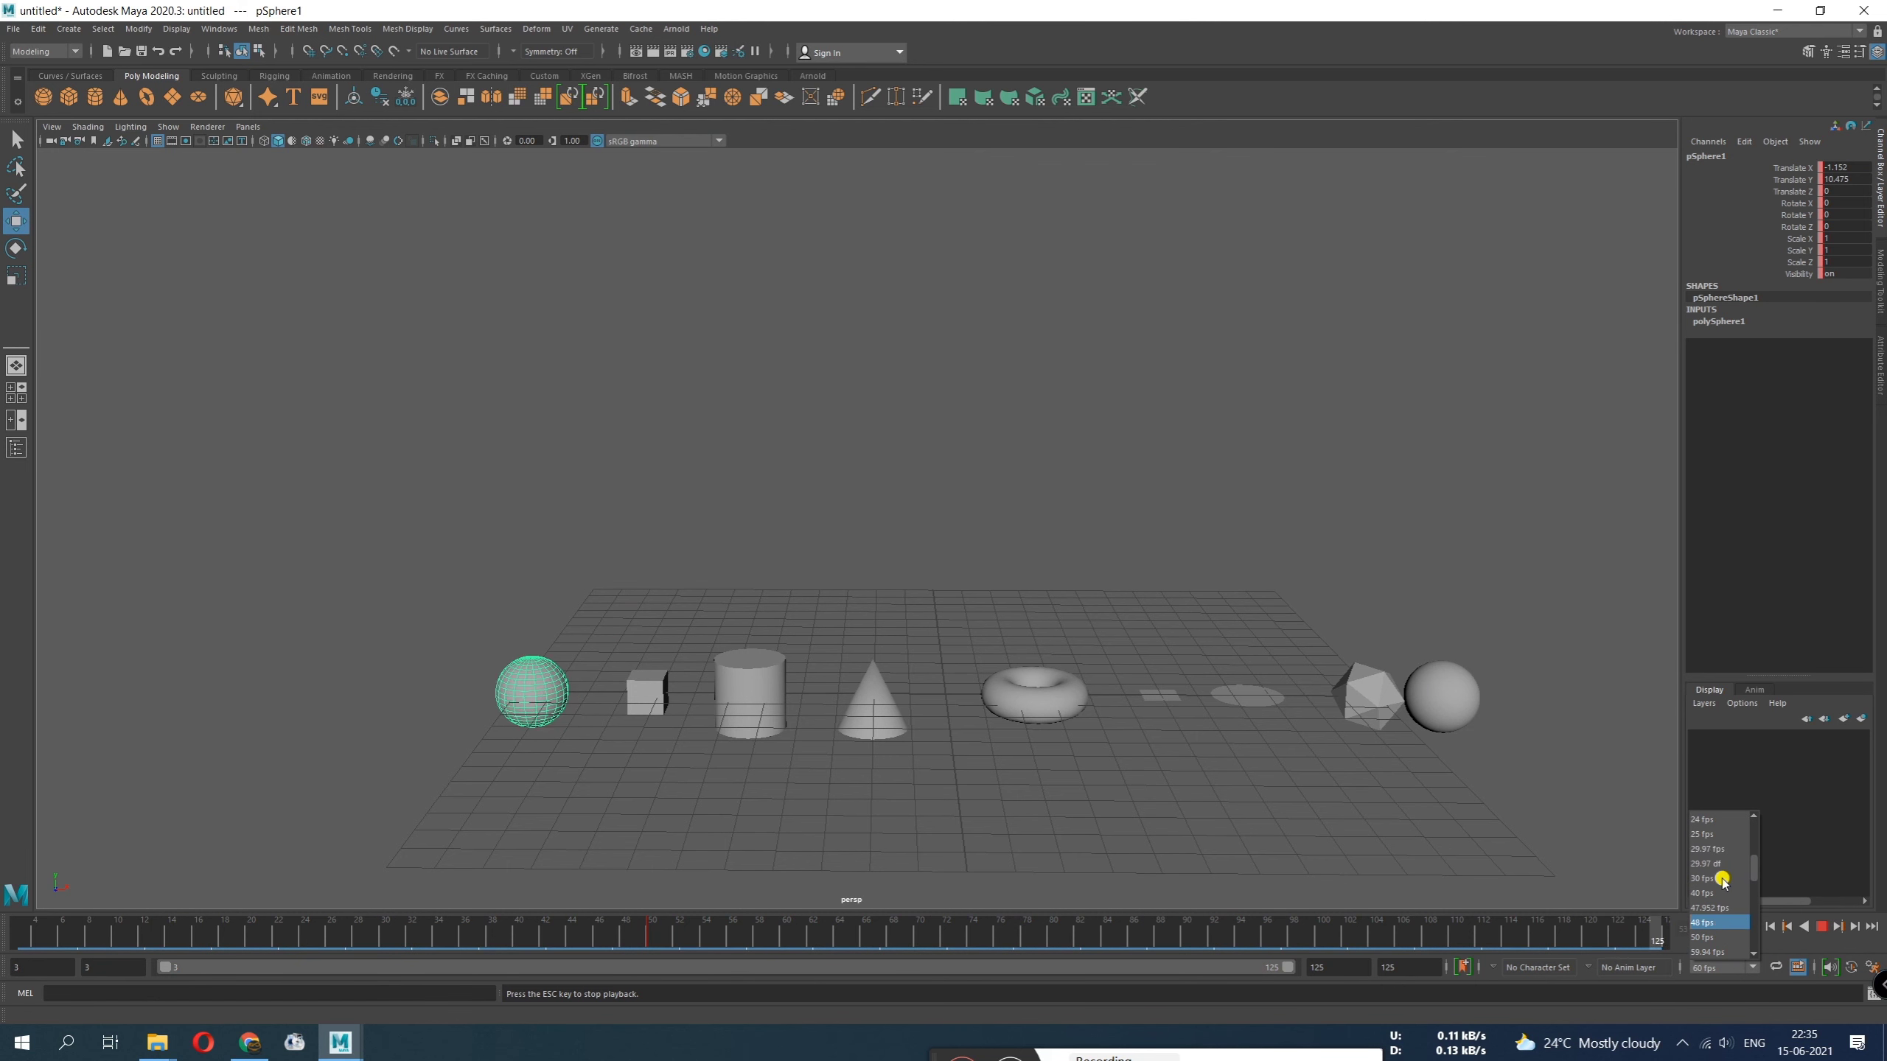
left_click(1707, 818)
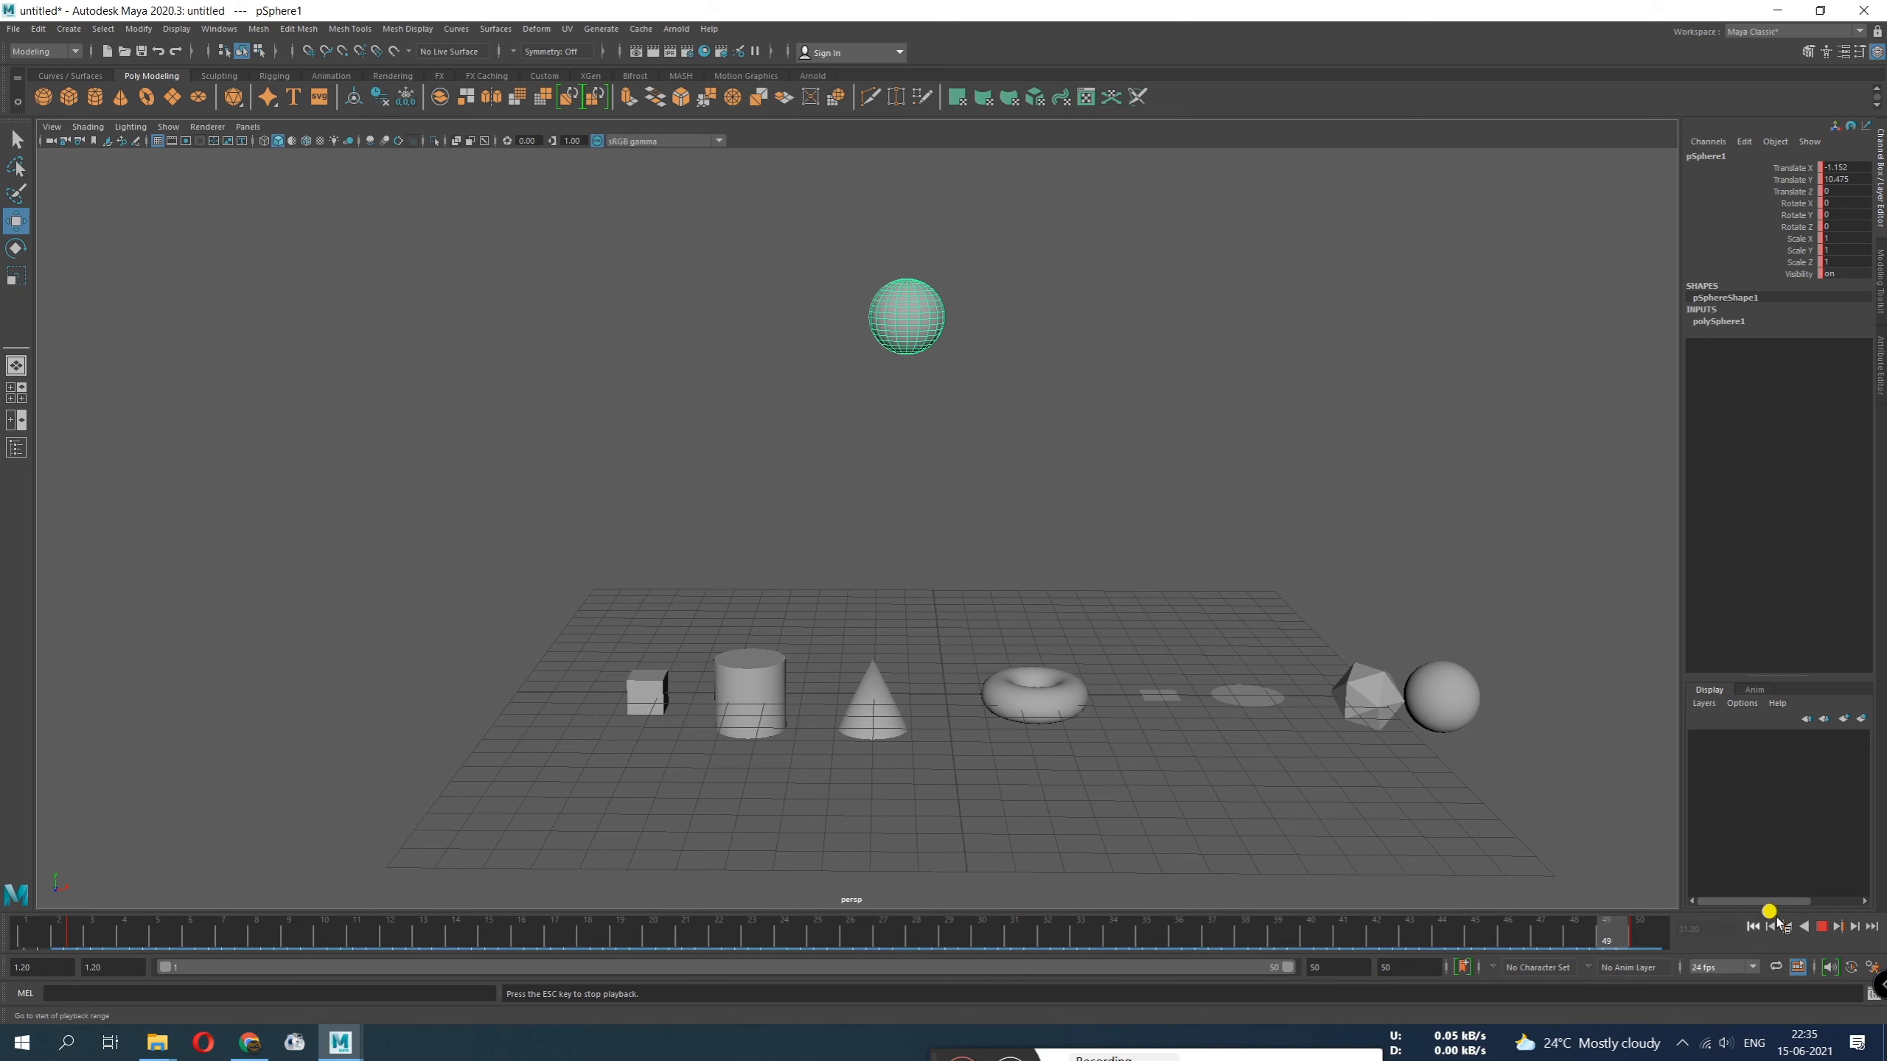
left_click(1822, 927)
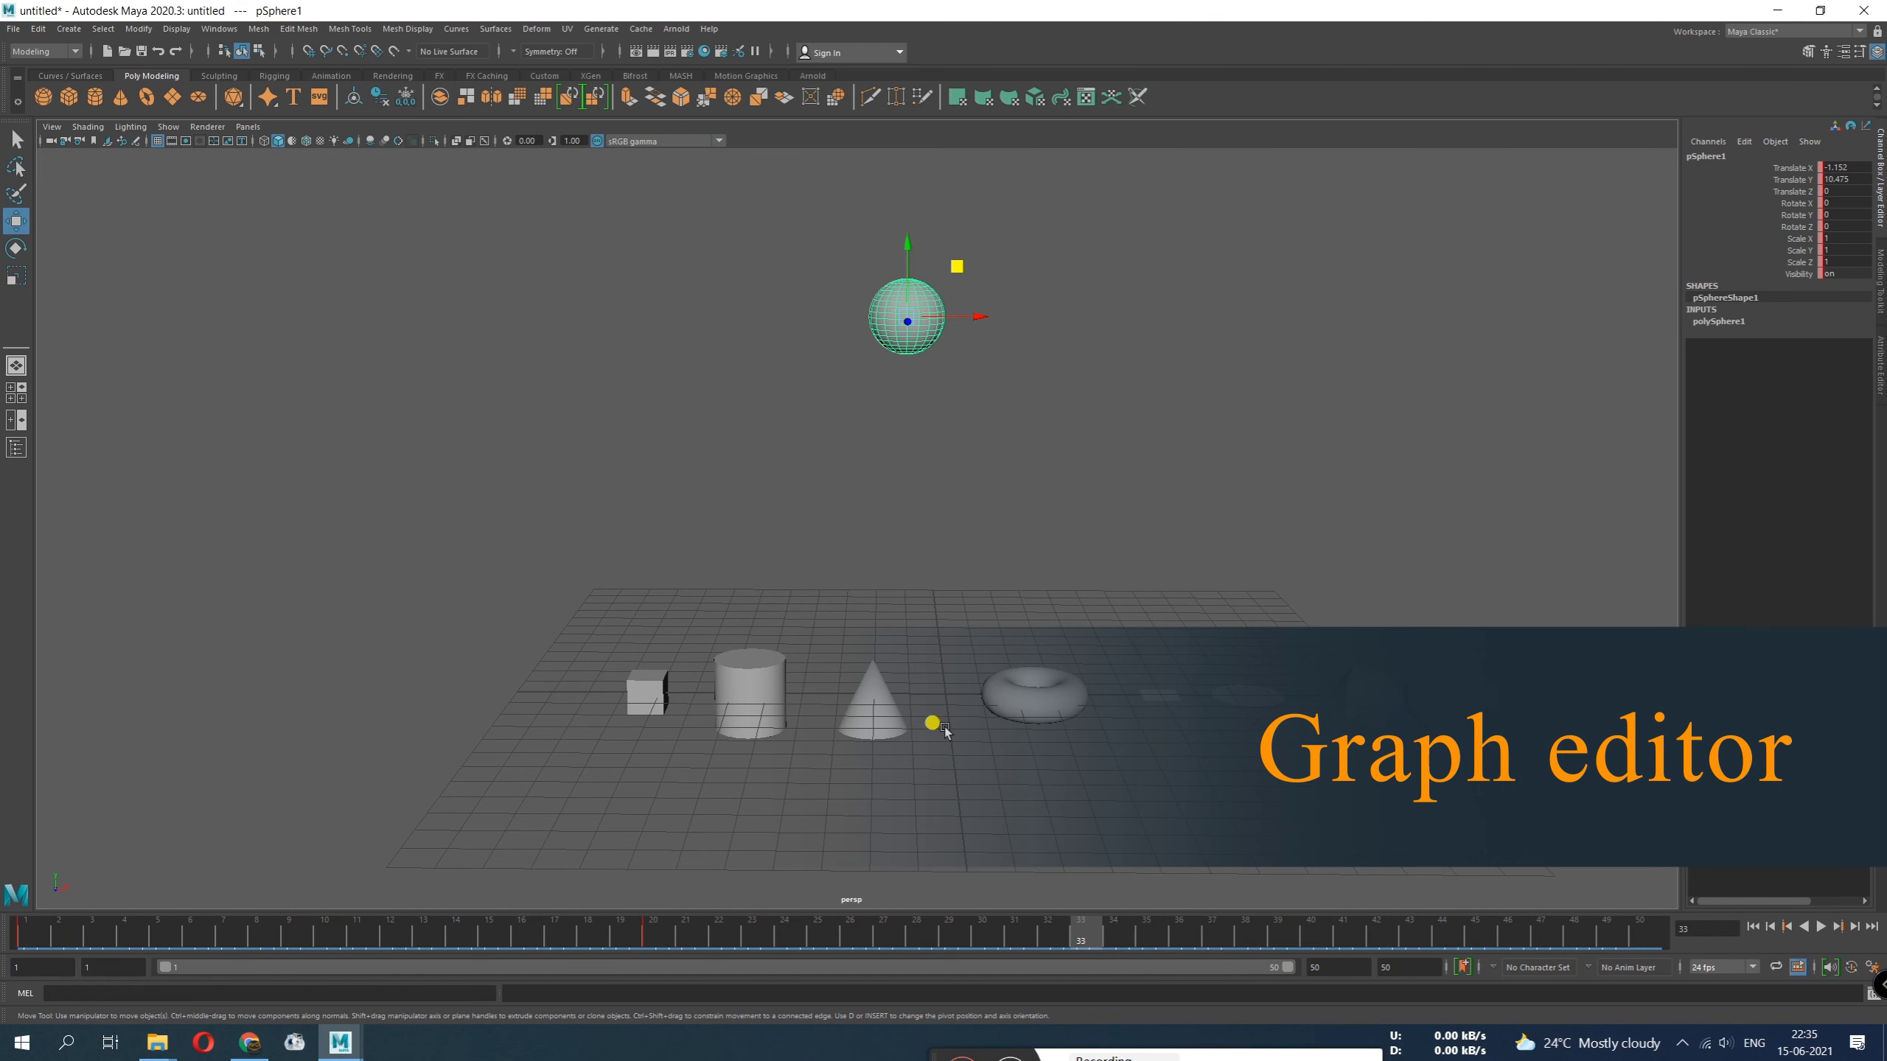
Scrub the animation to frame 20, open Windows > Animation Editors > Graph Editor, and enlarge it
left_click_drag(537, 949, 654, 924)
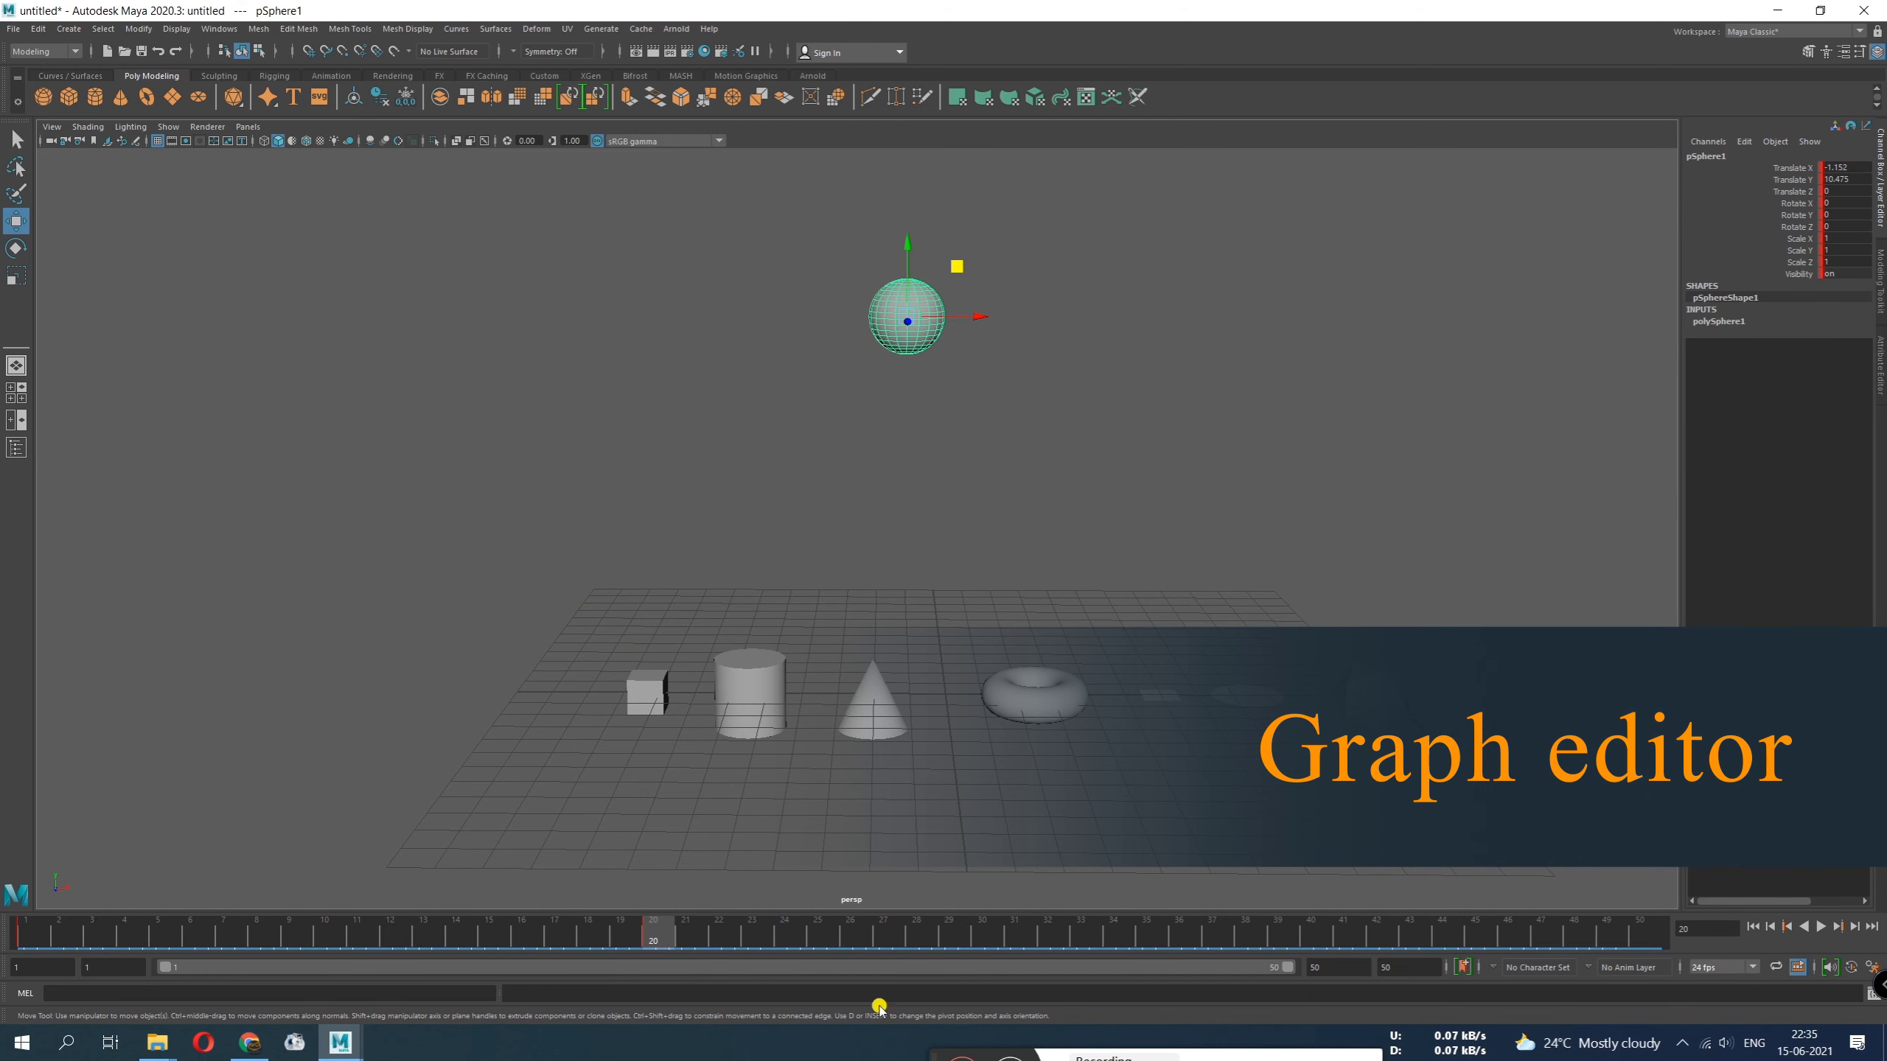
left_click(212, 29)
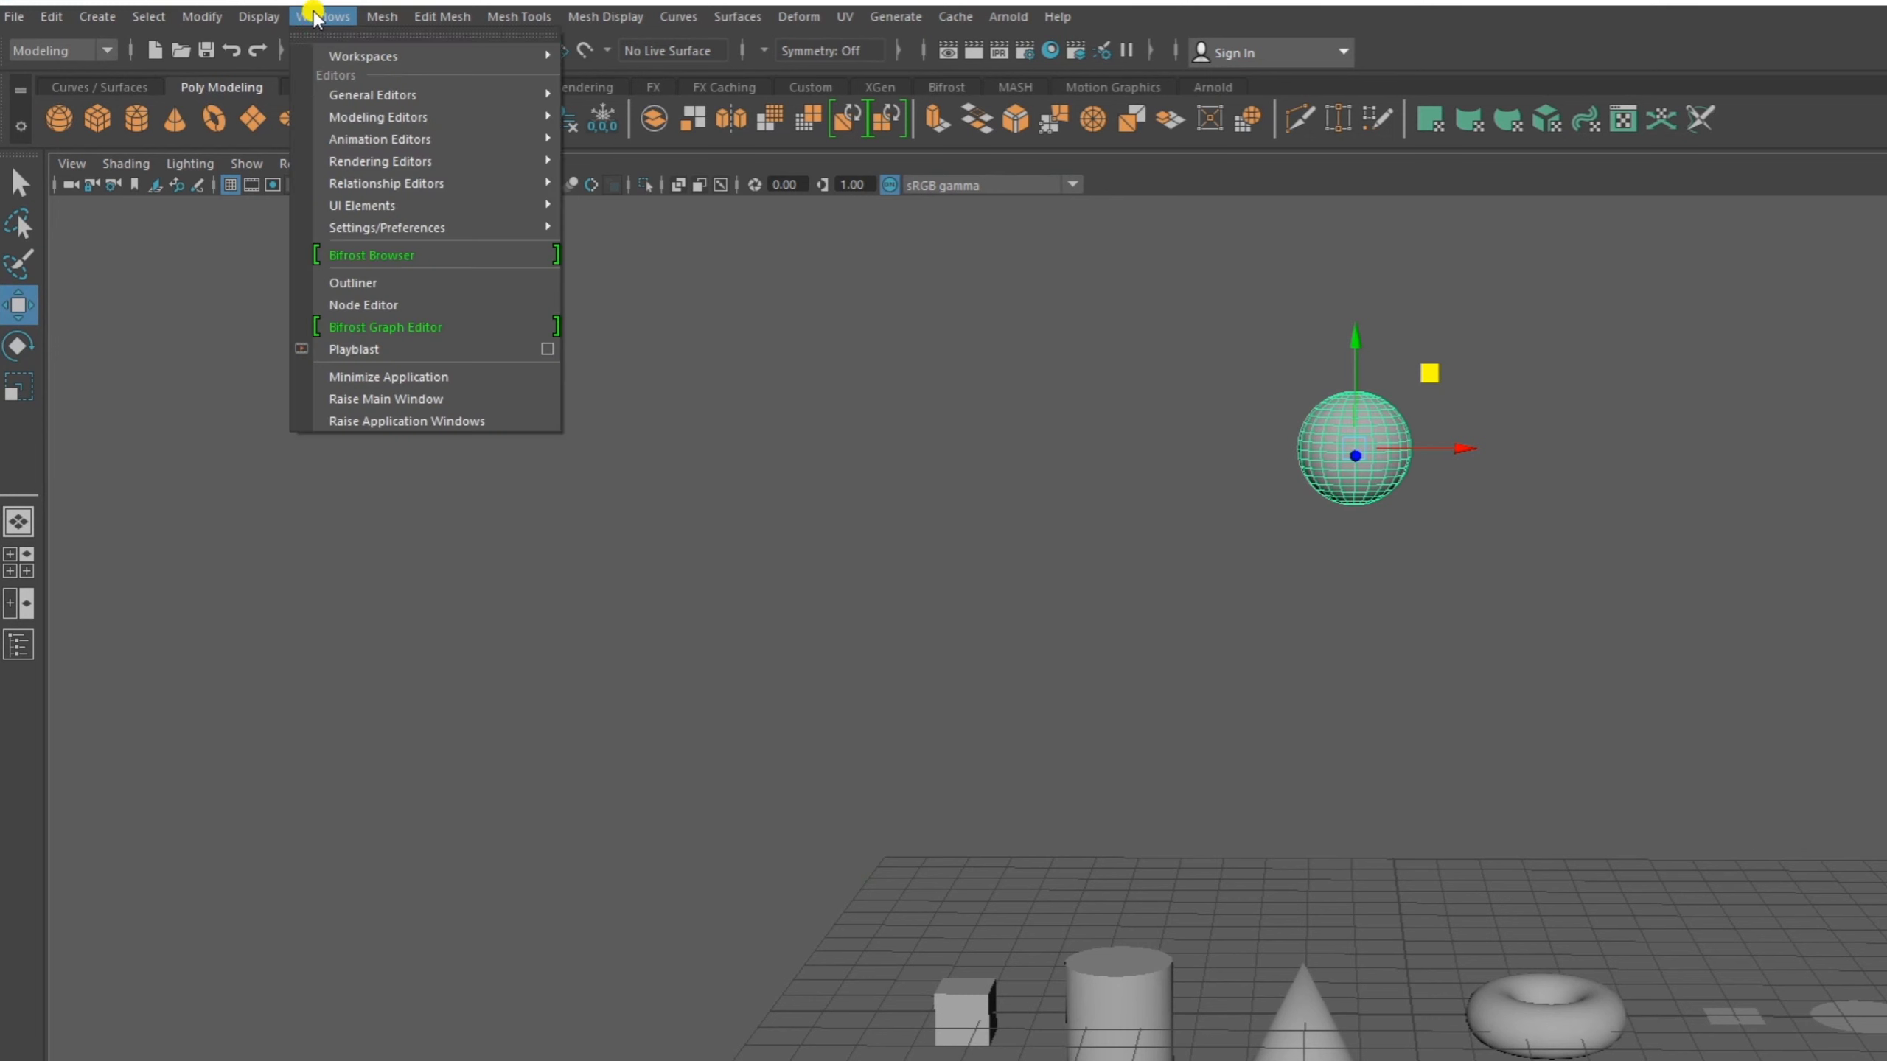
mouse_move(371, 137)
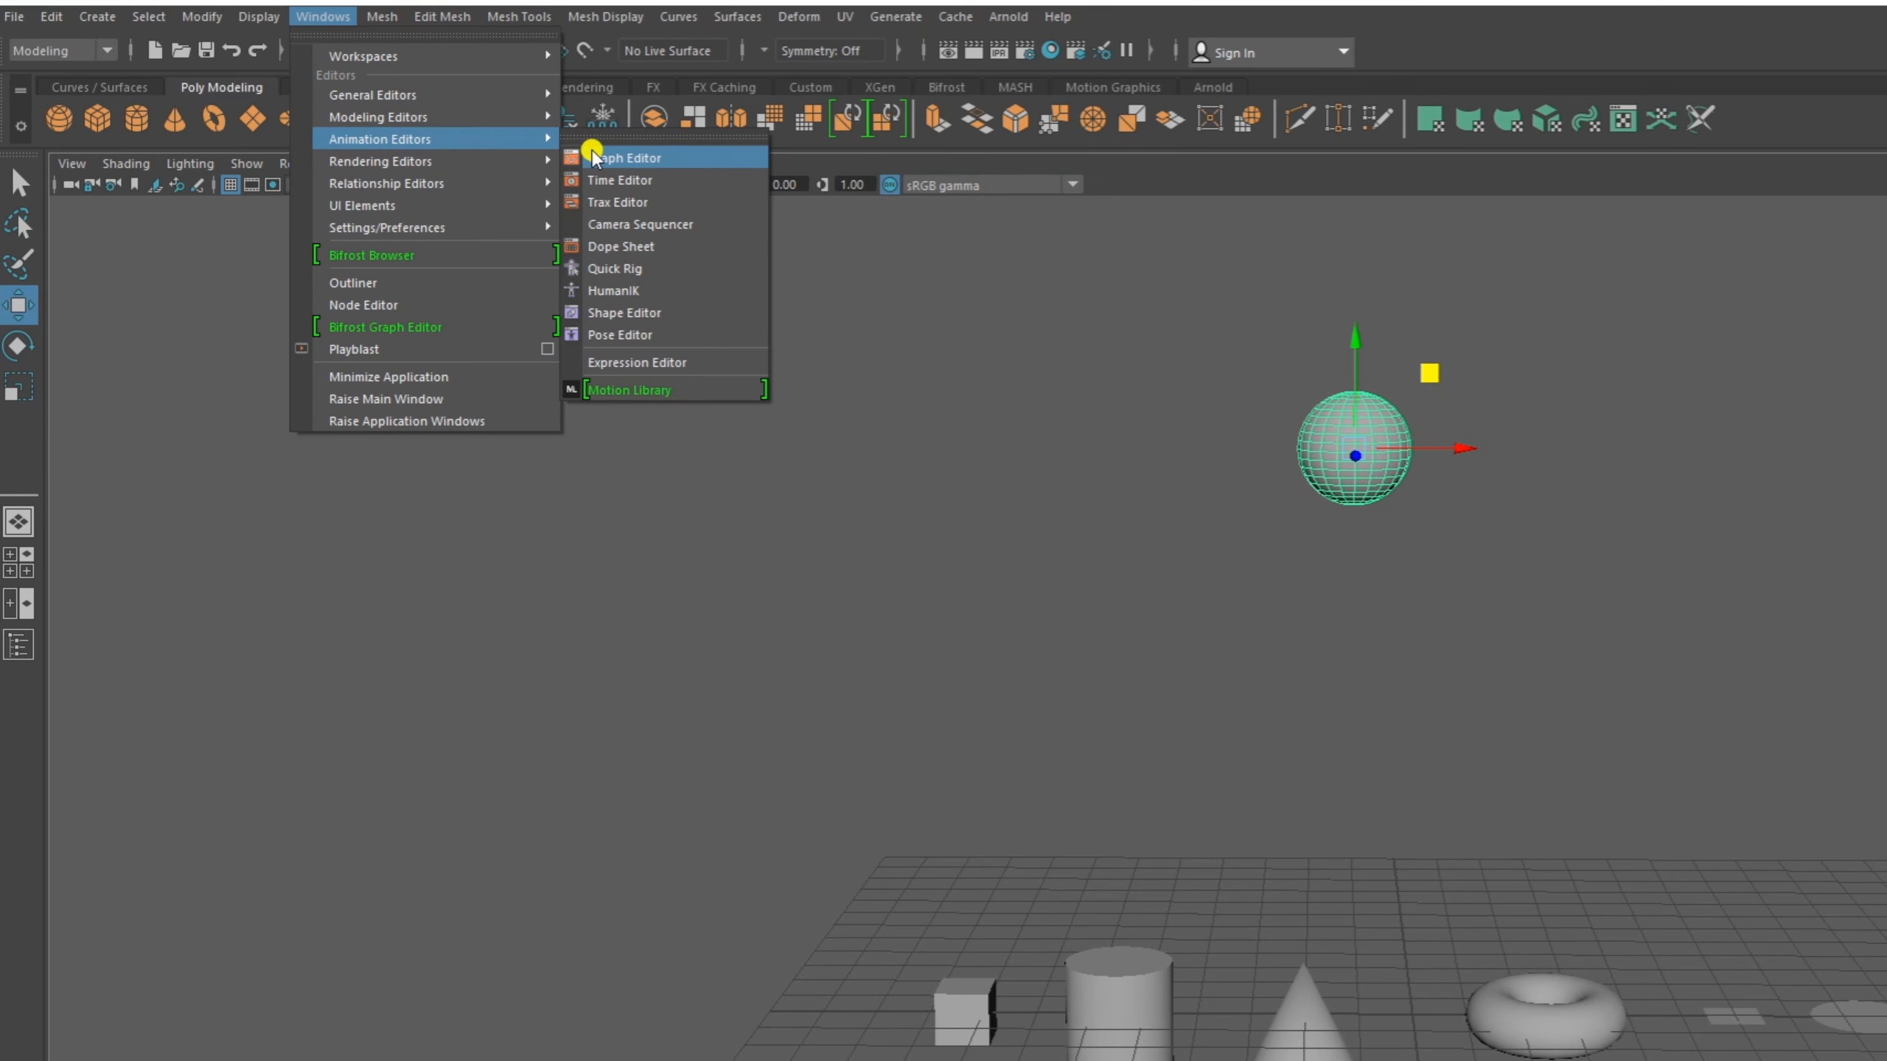
left_click(612, 158)
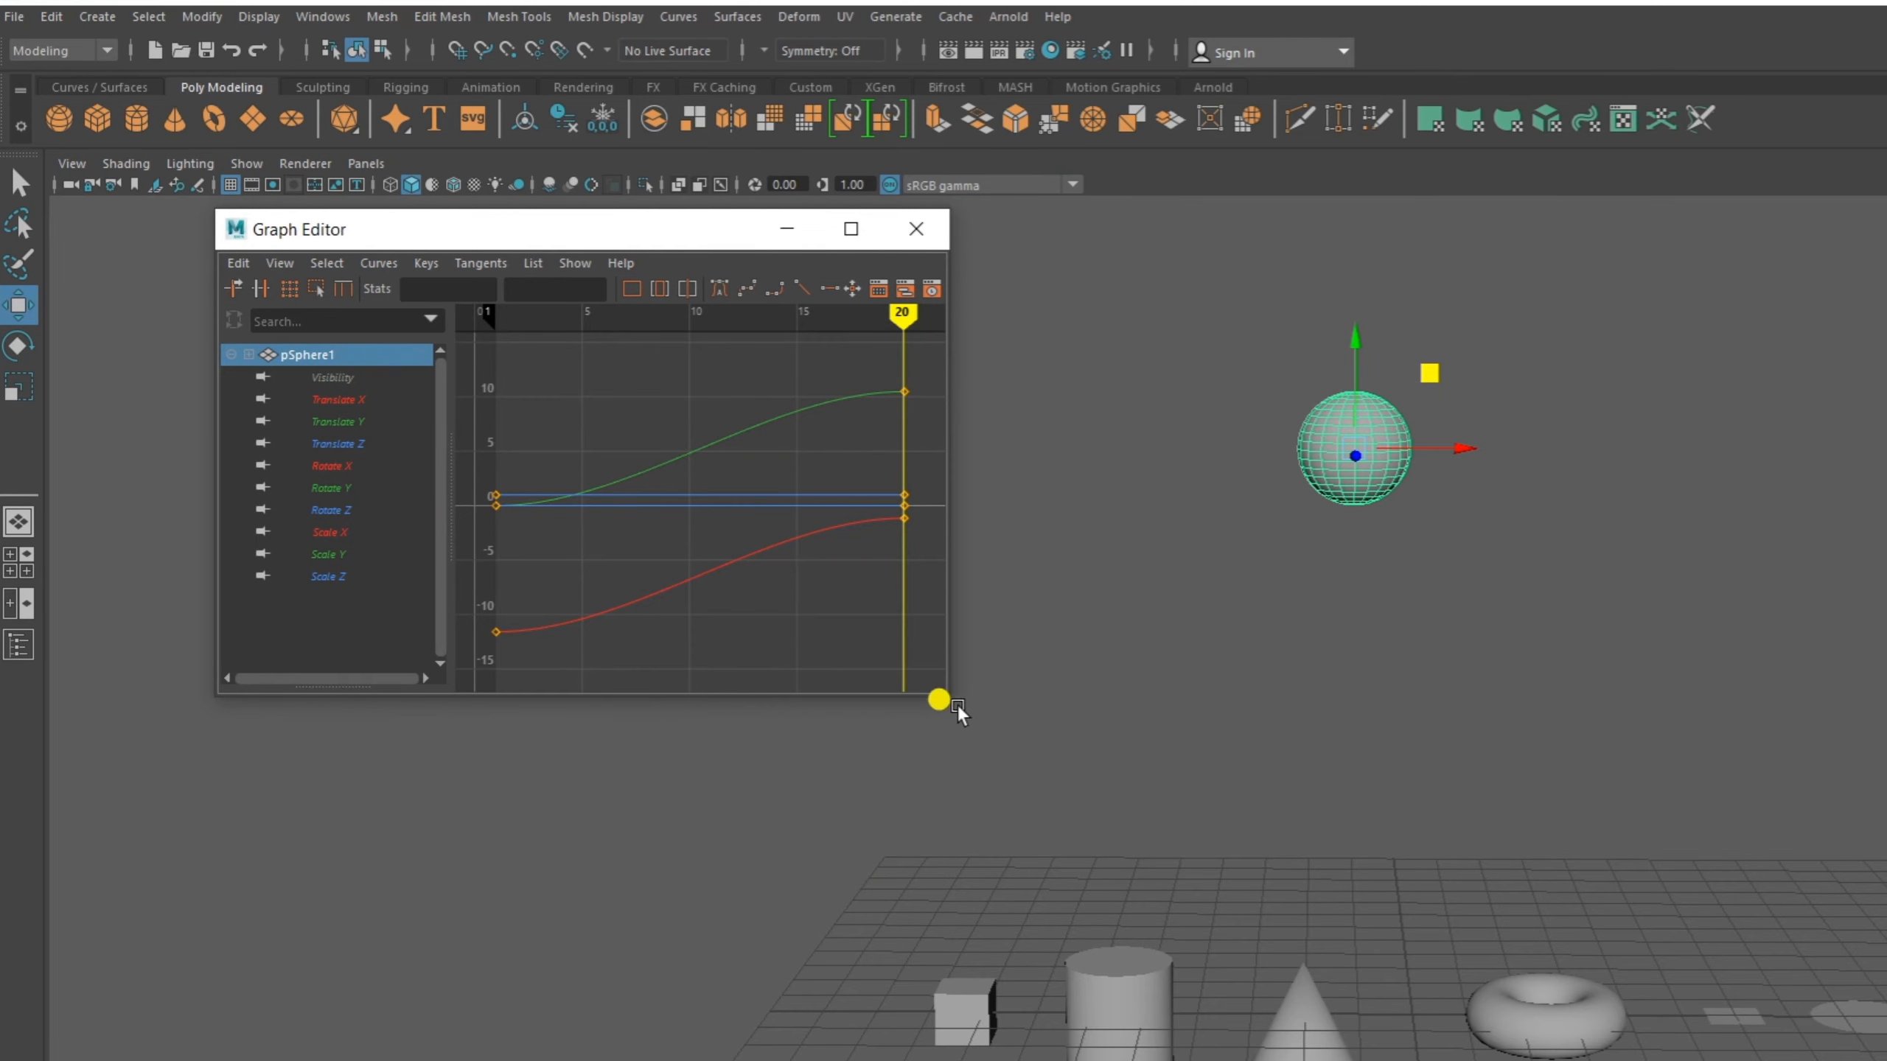
left_click_drag(943, 695, 1482, 885)
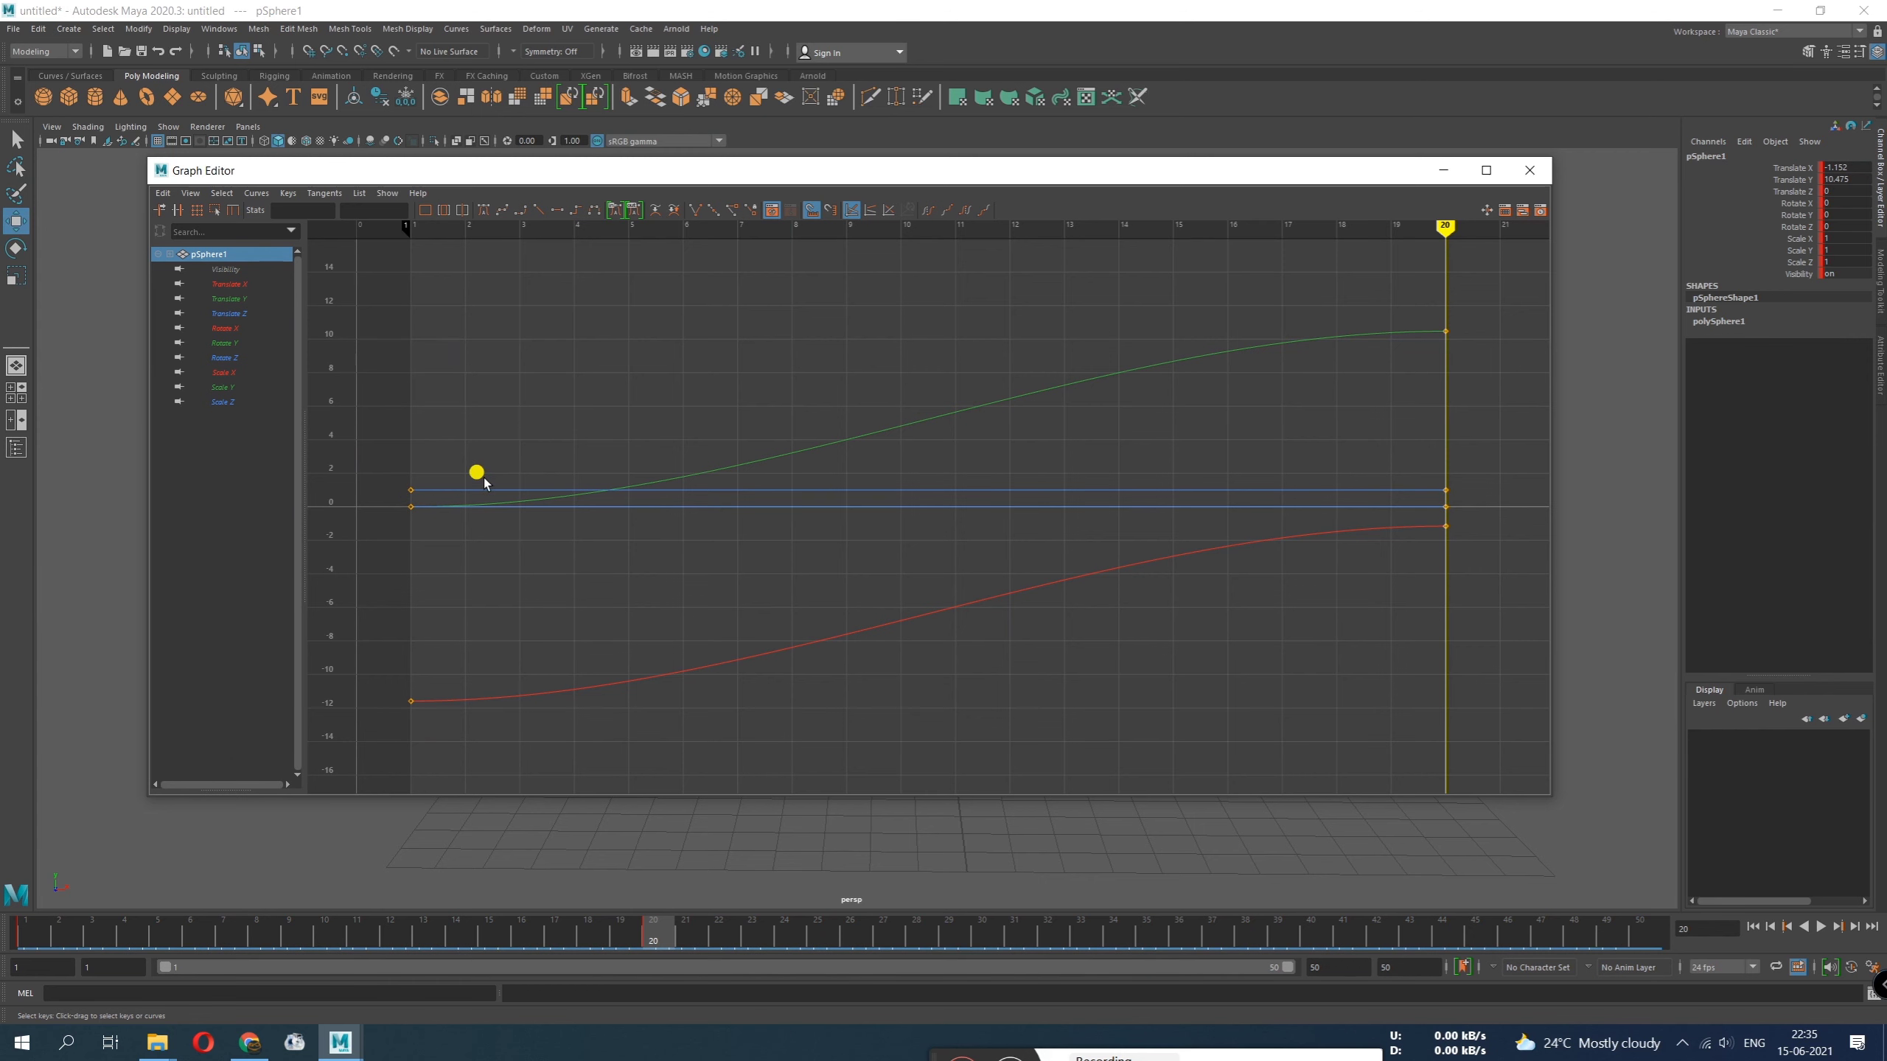
Pan and zoom the Graph Editor to frame the keys at frames 1 and 20, then move it aside
middle_click_drag(498, 409, 552, 471, "alt")
scroll(543, 465, "down", 3)
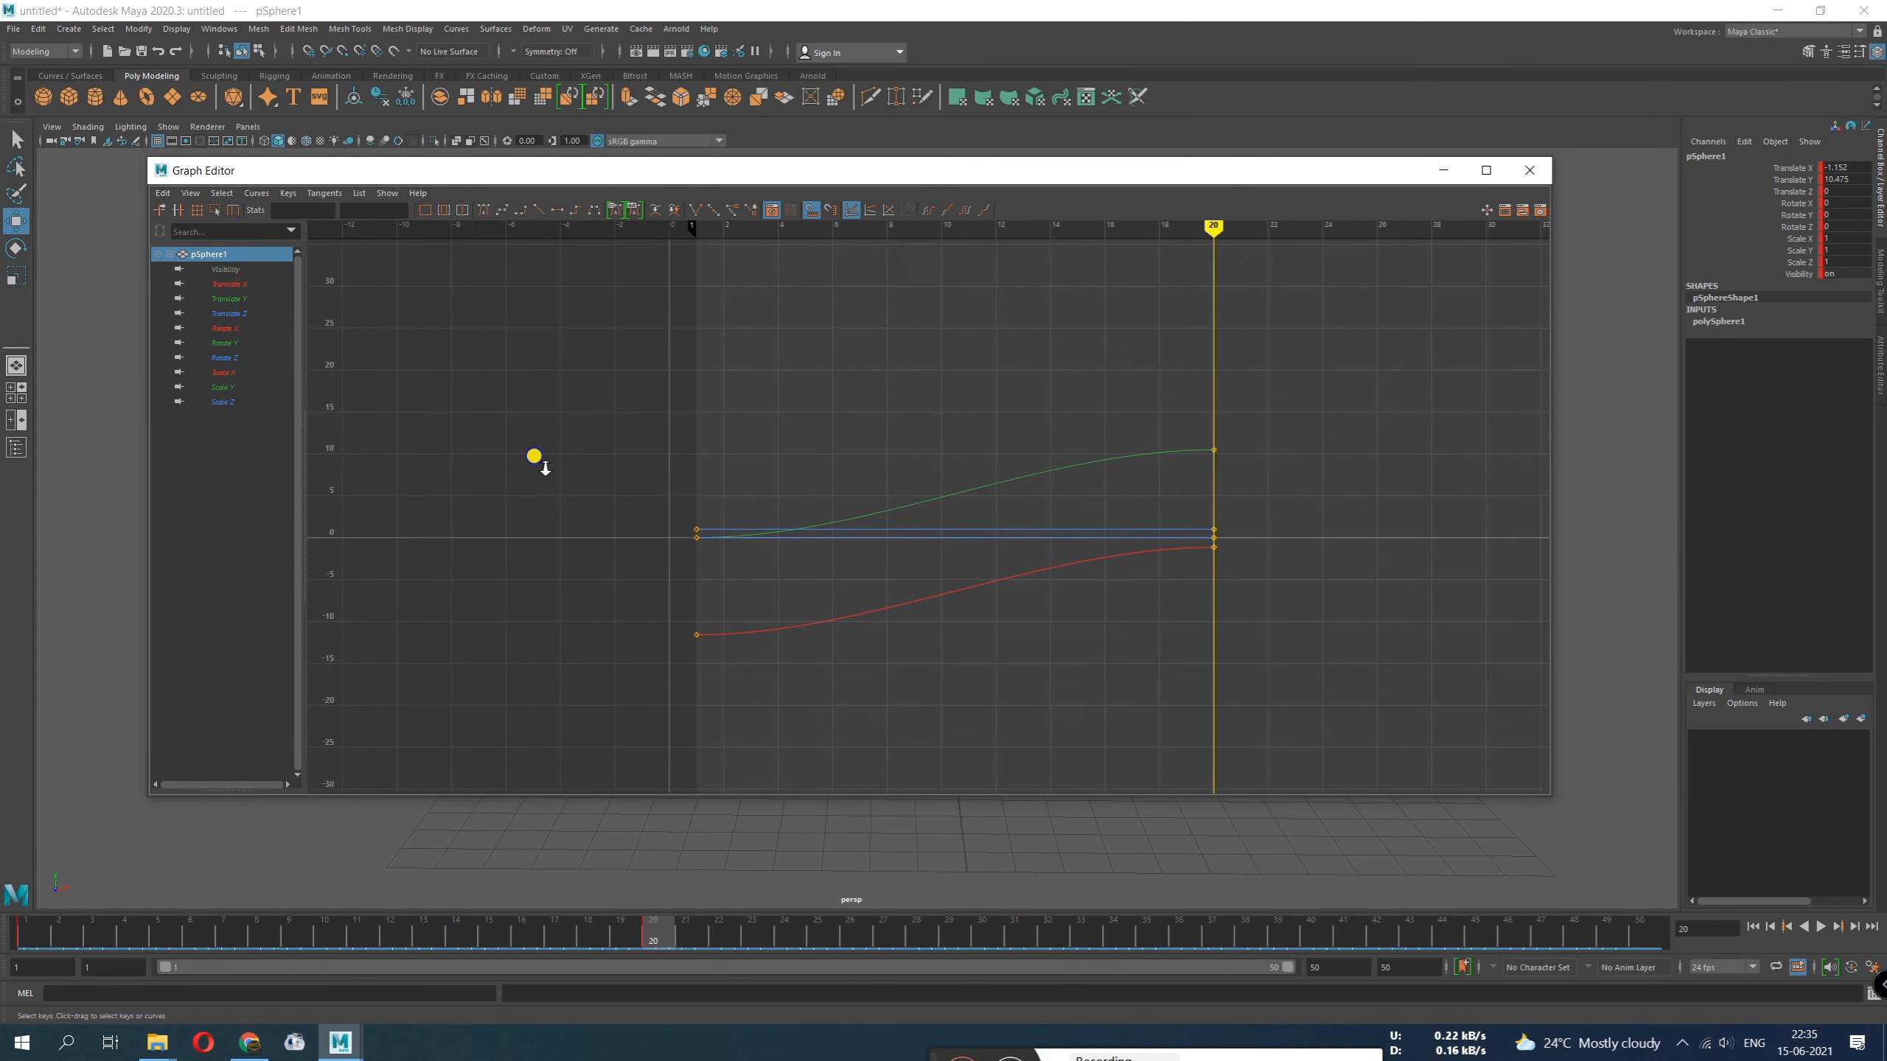
middle_click_drag(747, 522, 707, 504, "alt")
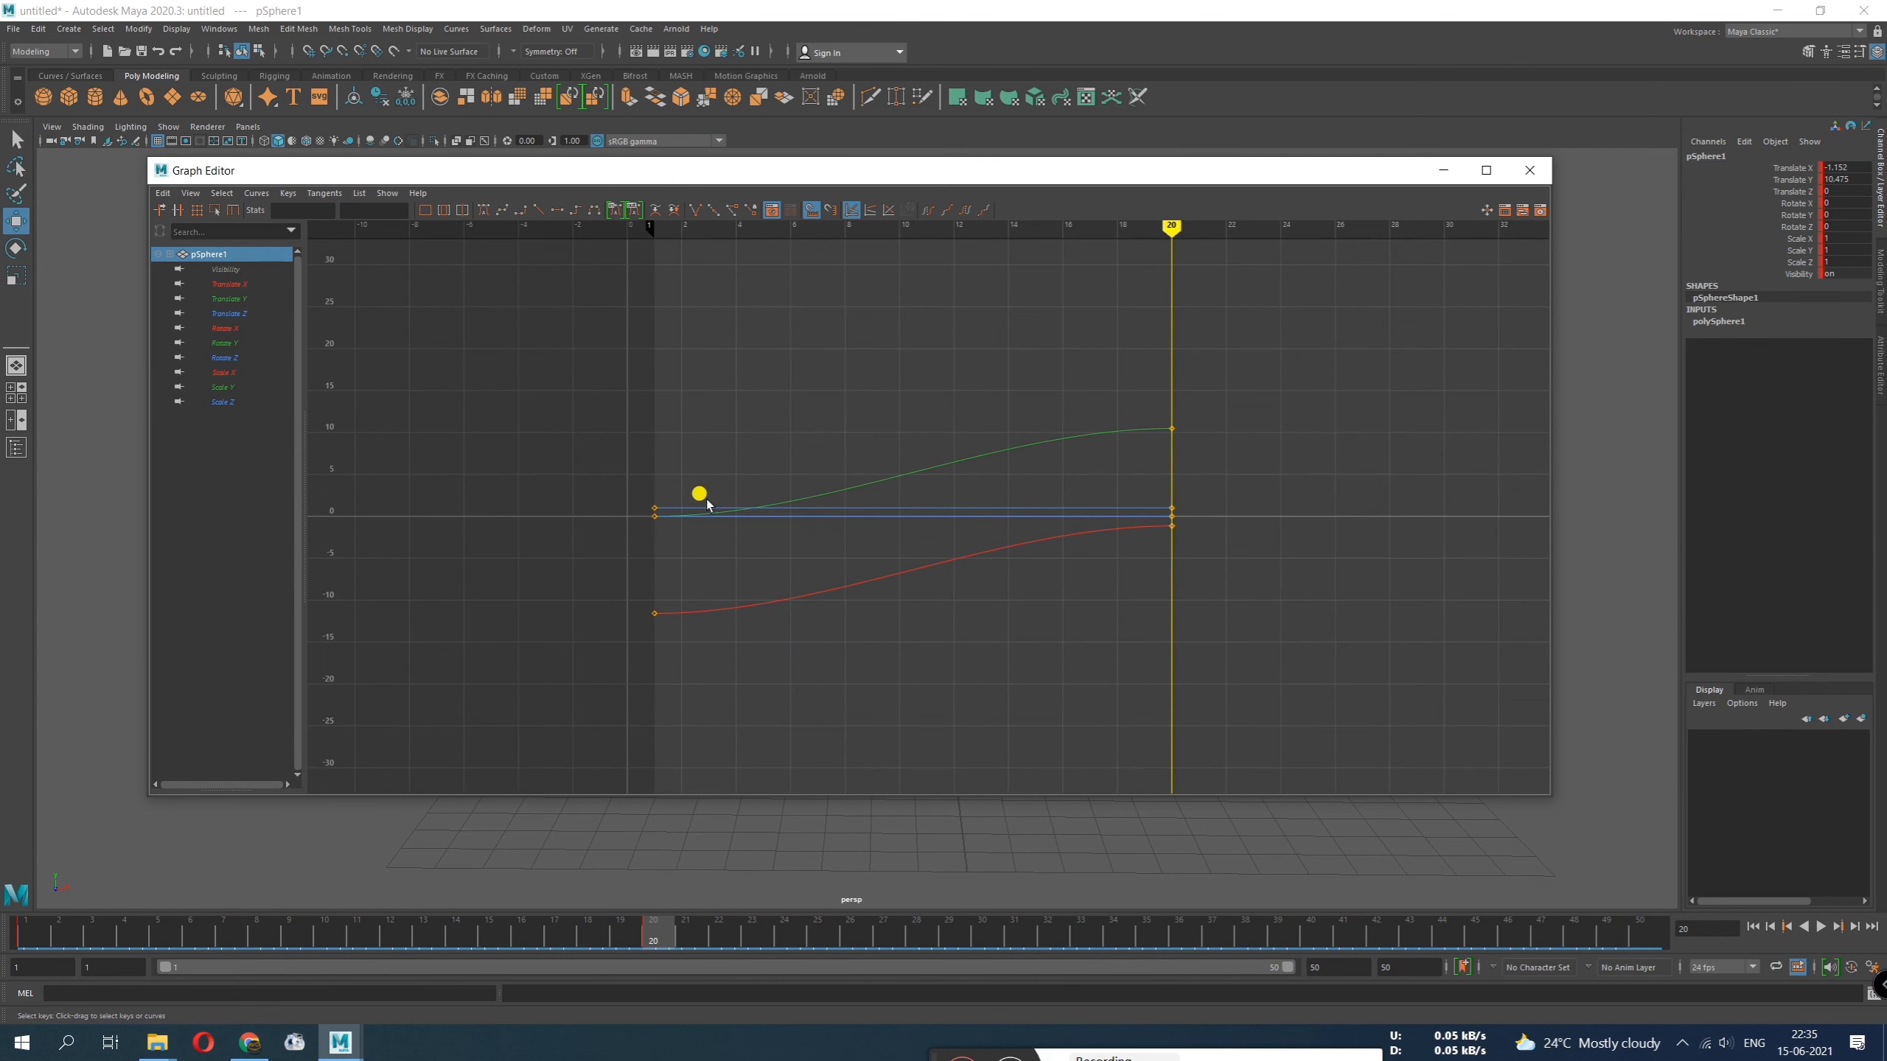
left_click(654, 513)
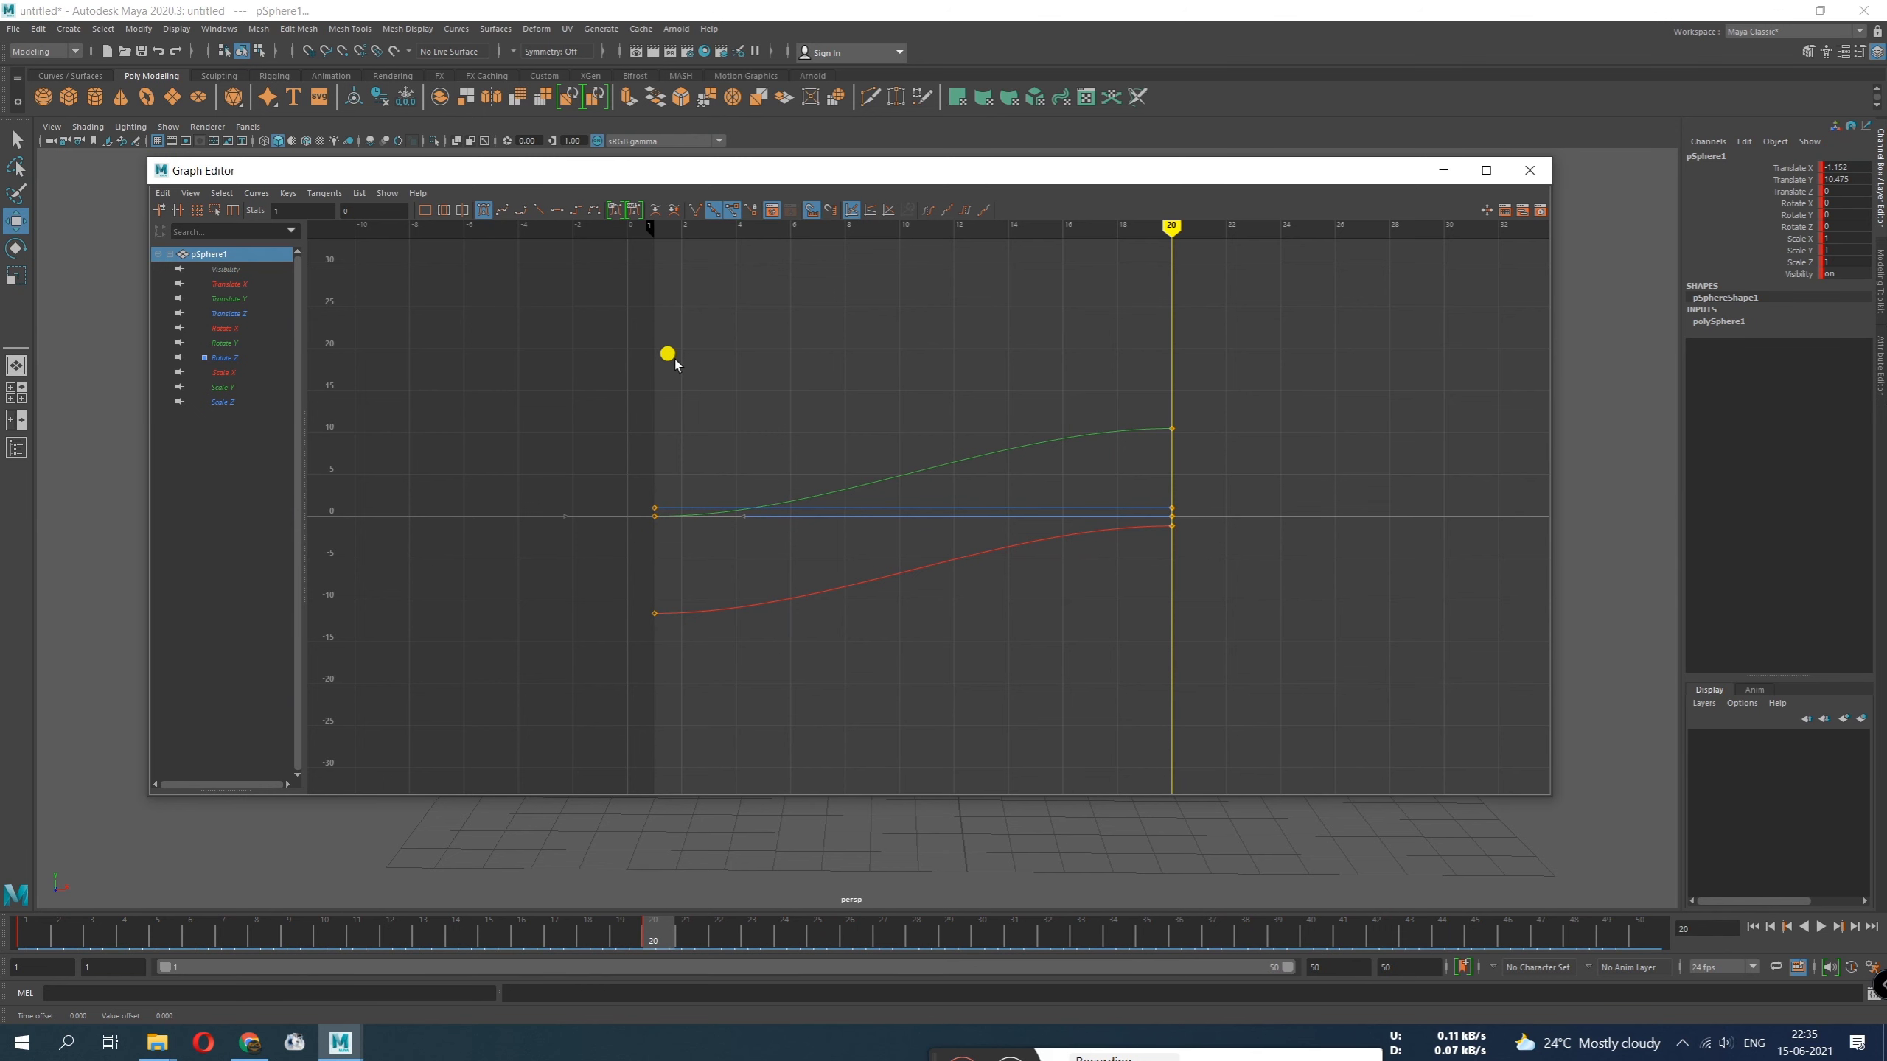
middle_click_drag(658, 382, 645, 540, "alt")
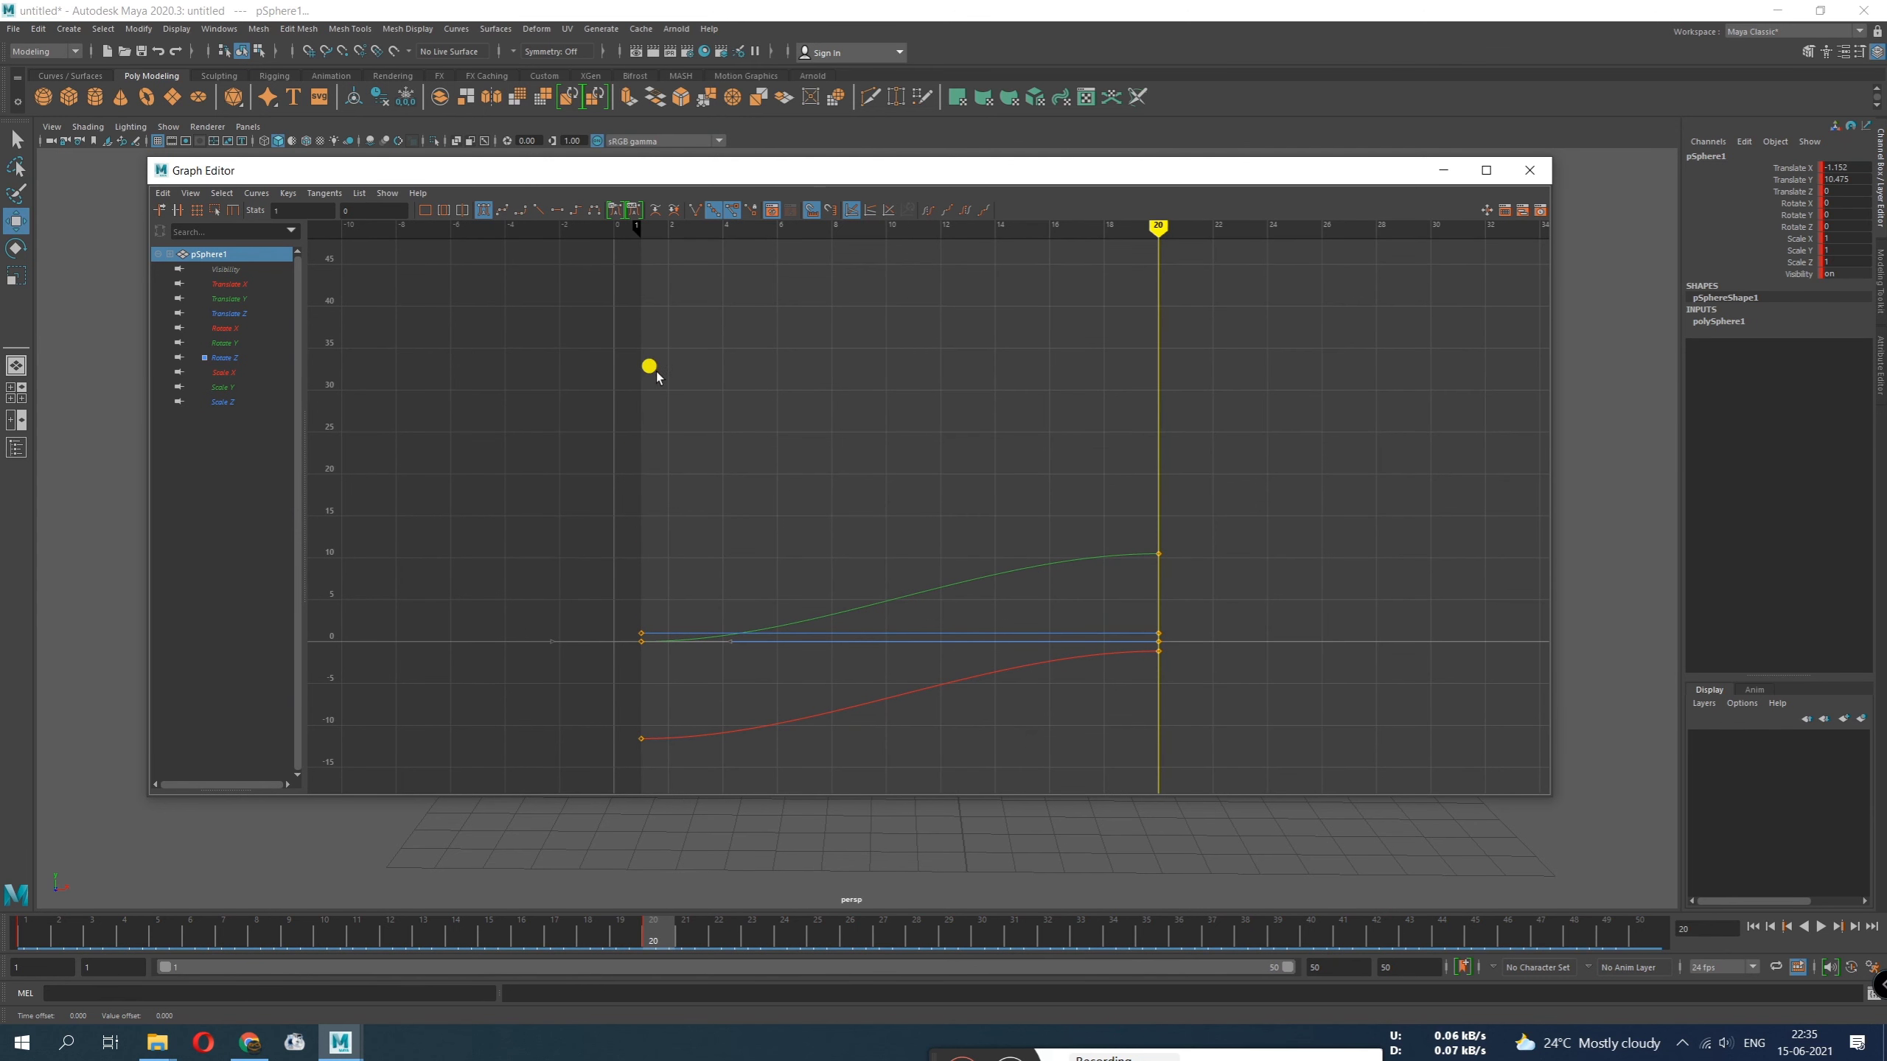
left_click_drag(884, 171, 306, 124)
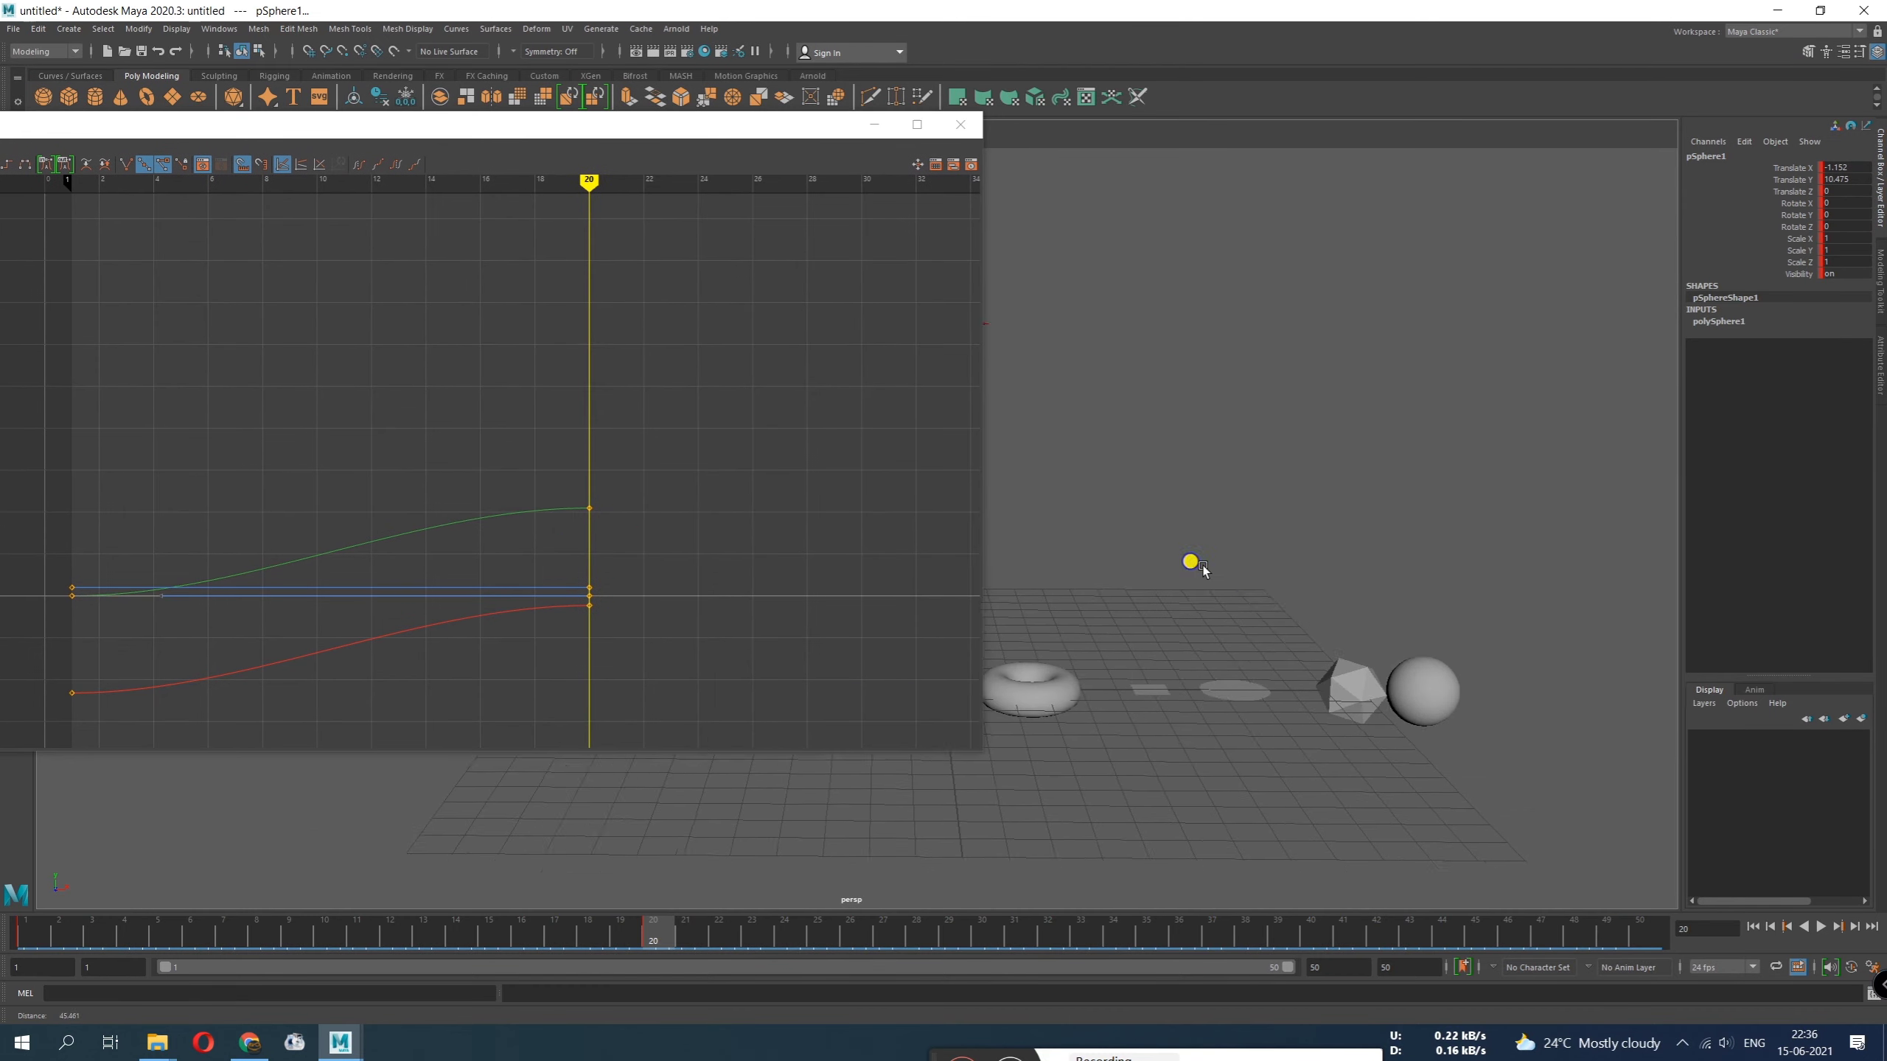
Select the green Translate Y key at frame 20 and drag it up to about 18.283
left_click_drag(1193, 560, 1364, 603, "alt")
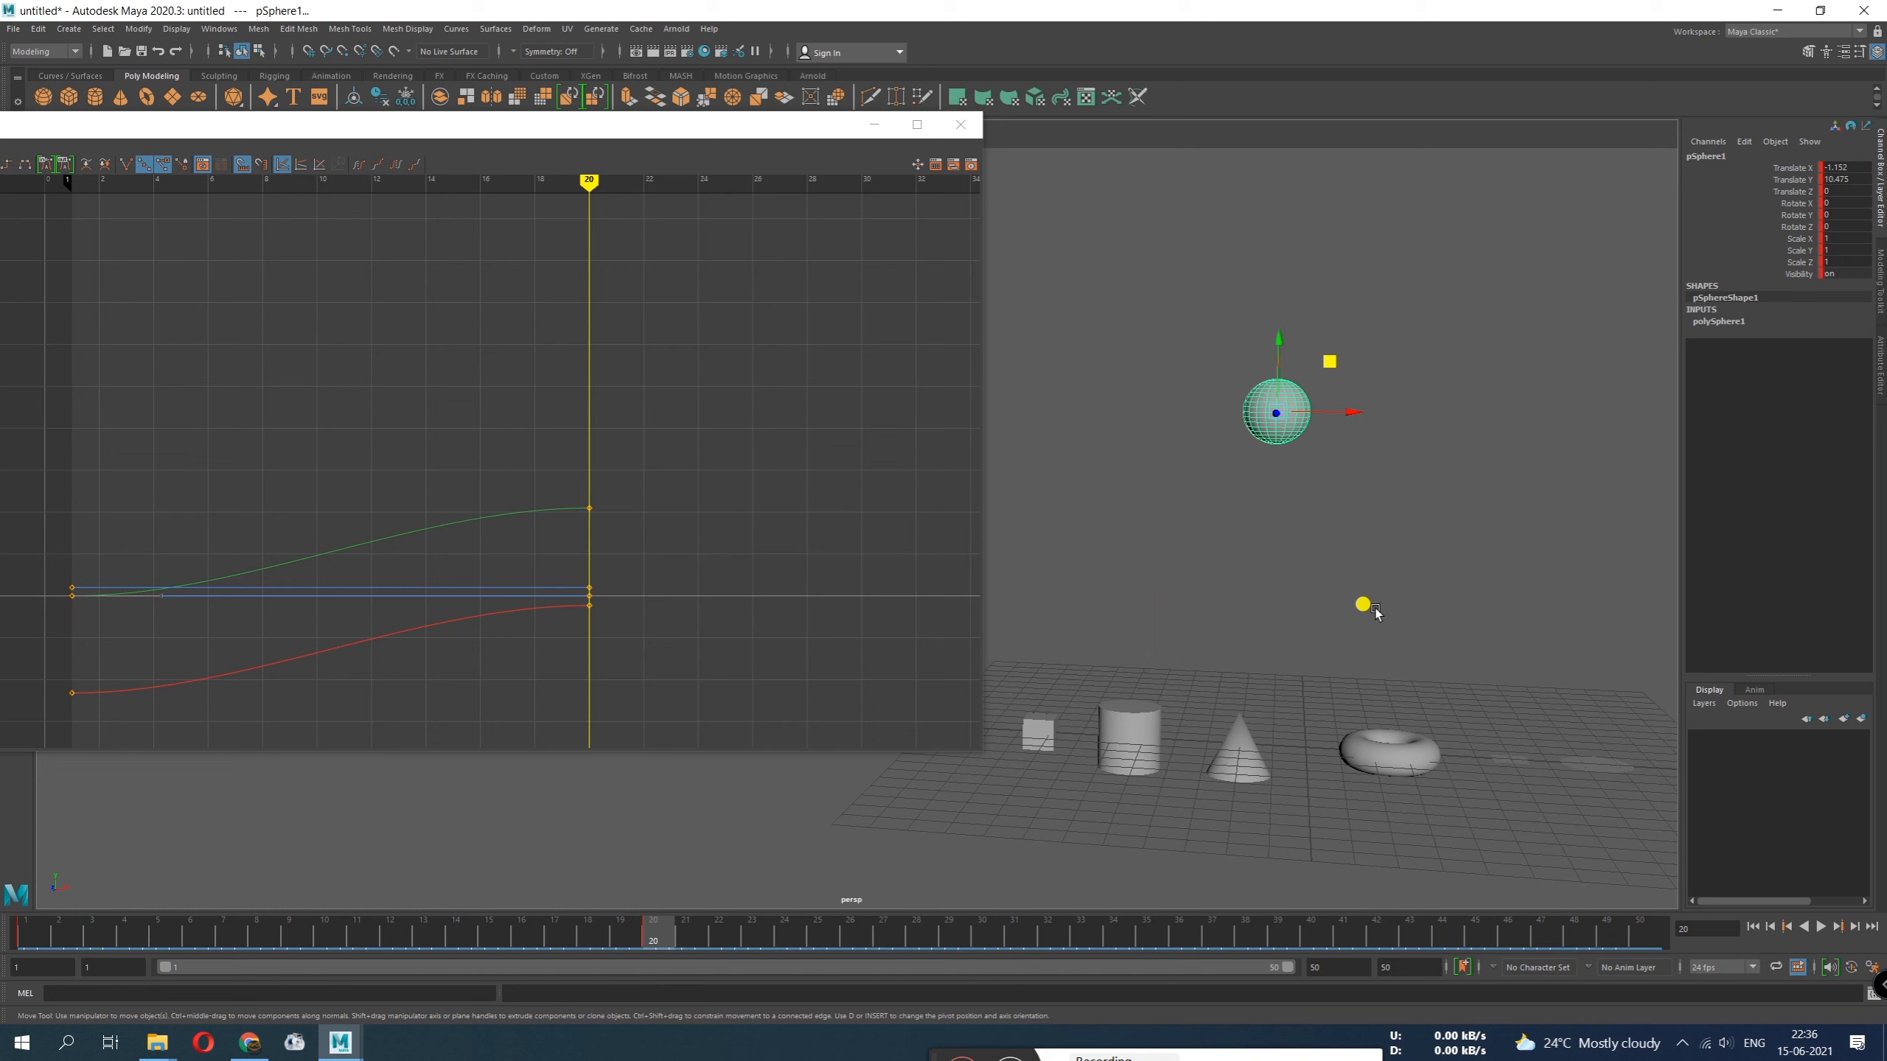
left_click_drag(31, 940, 654, 943)
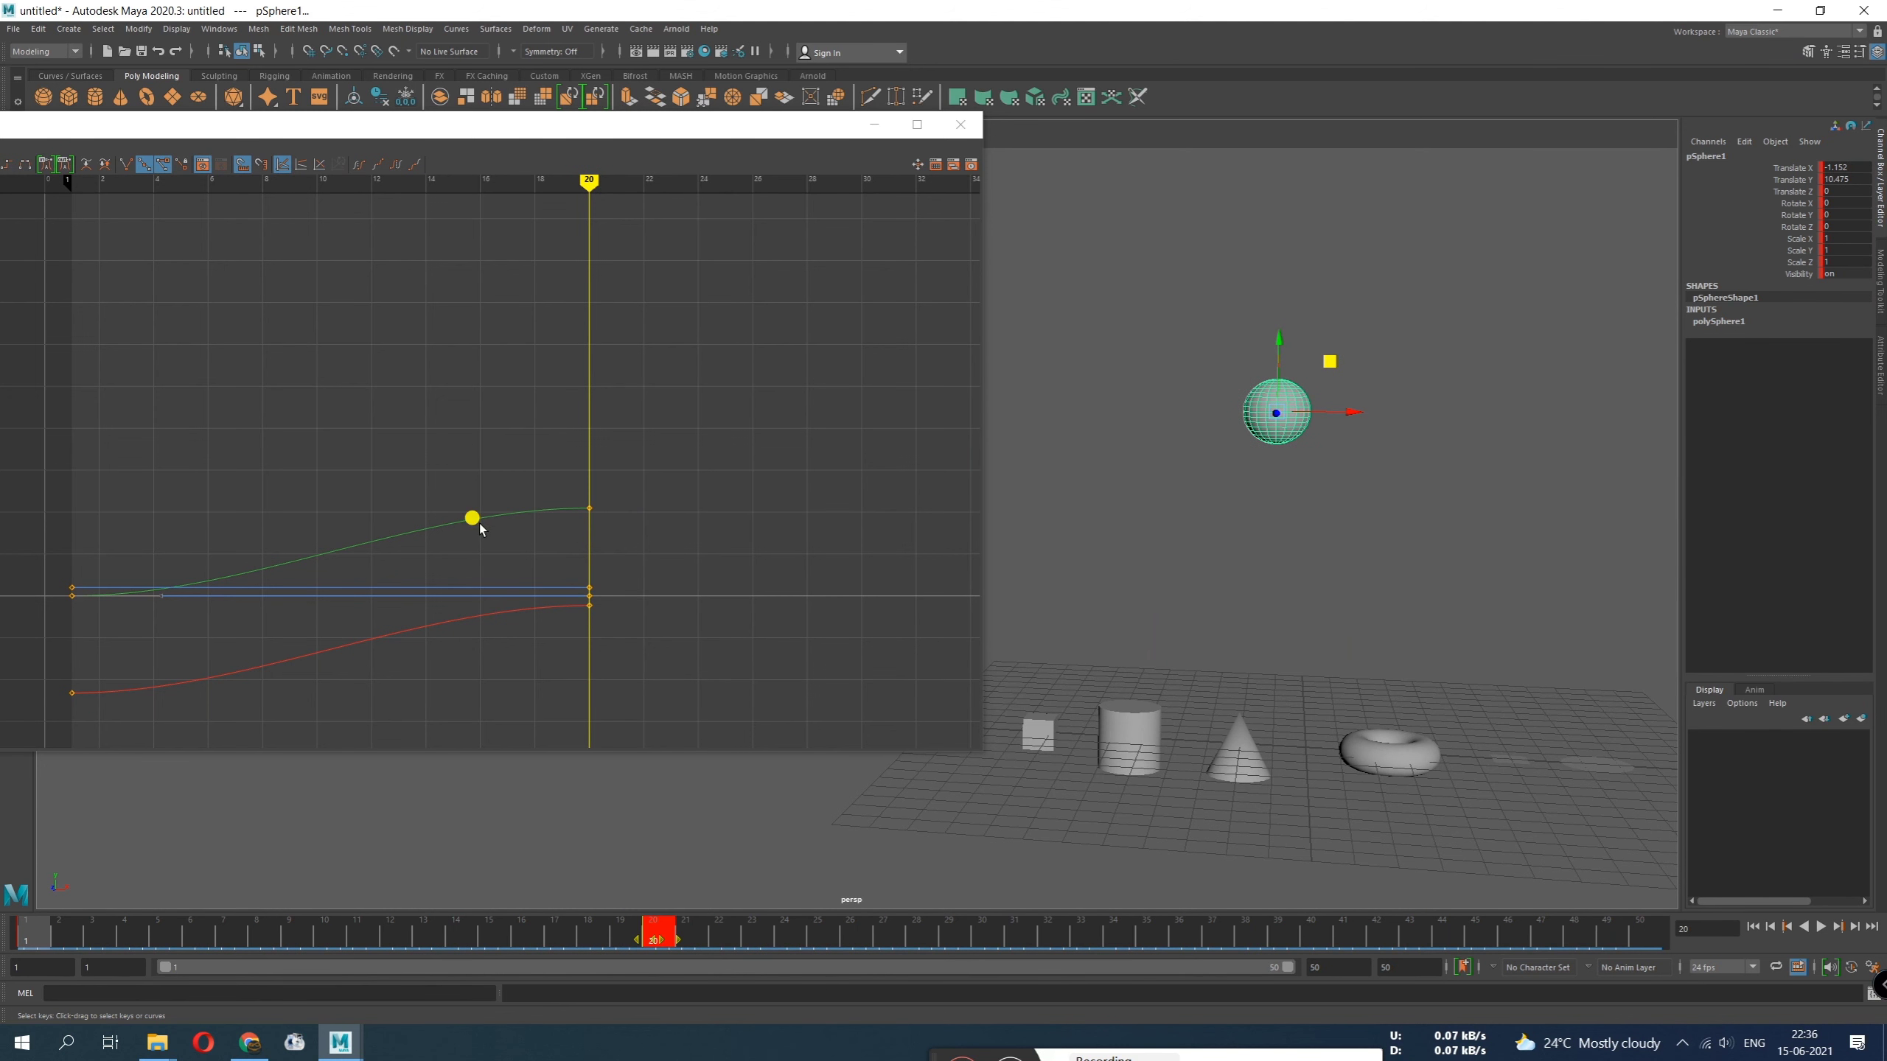
left_click_drag(523, 409, 642, 550)
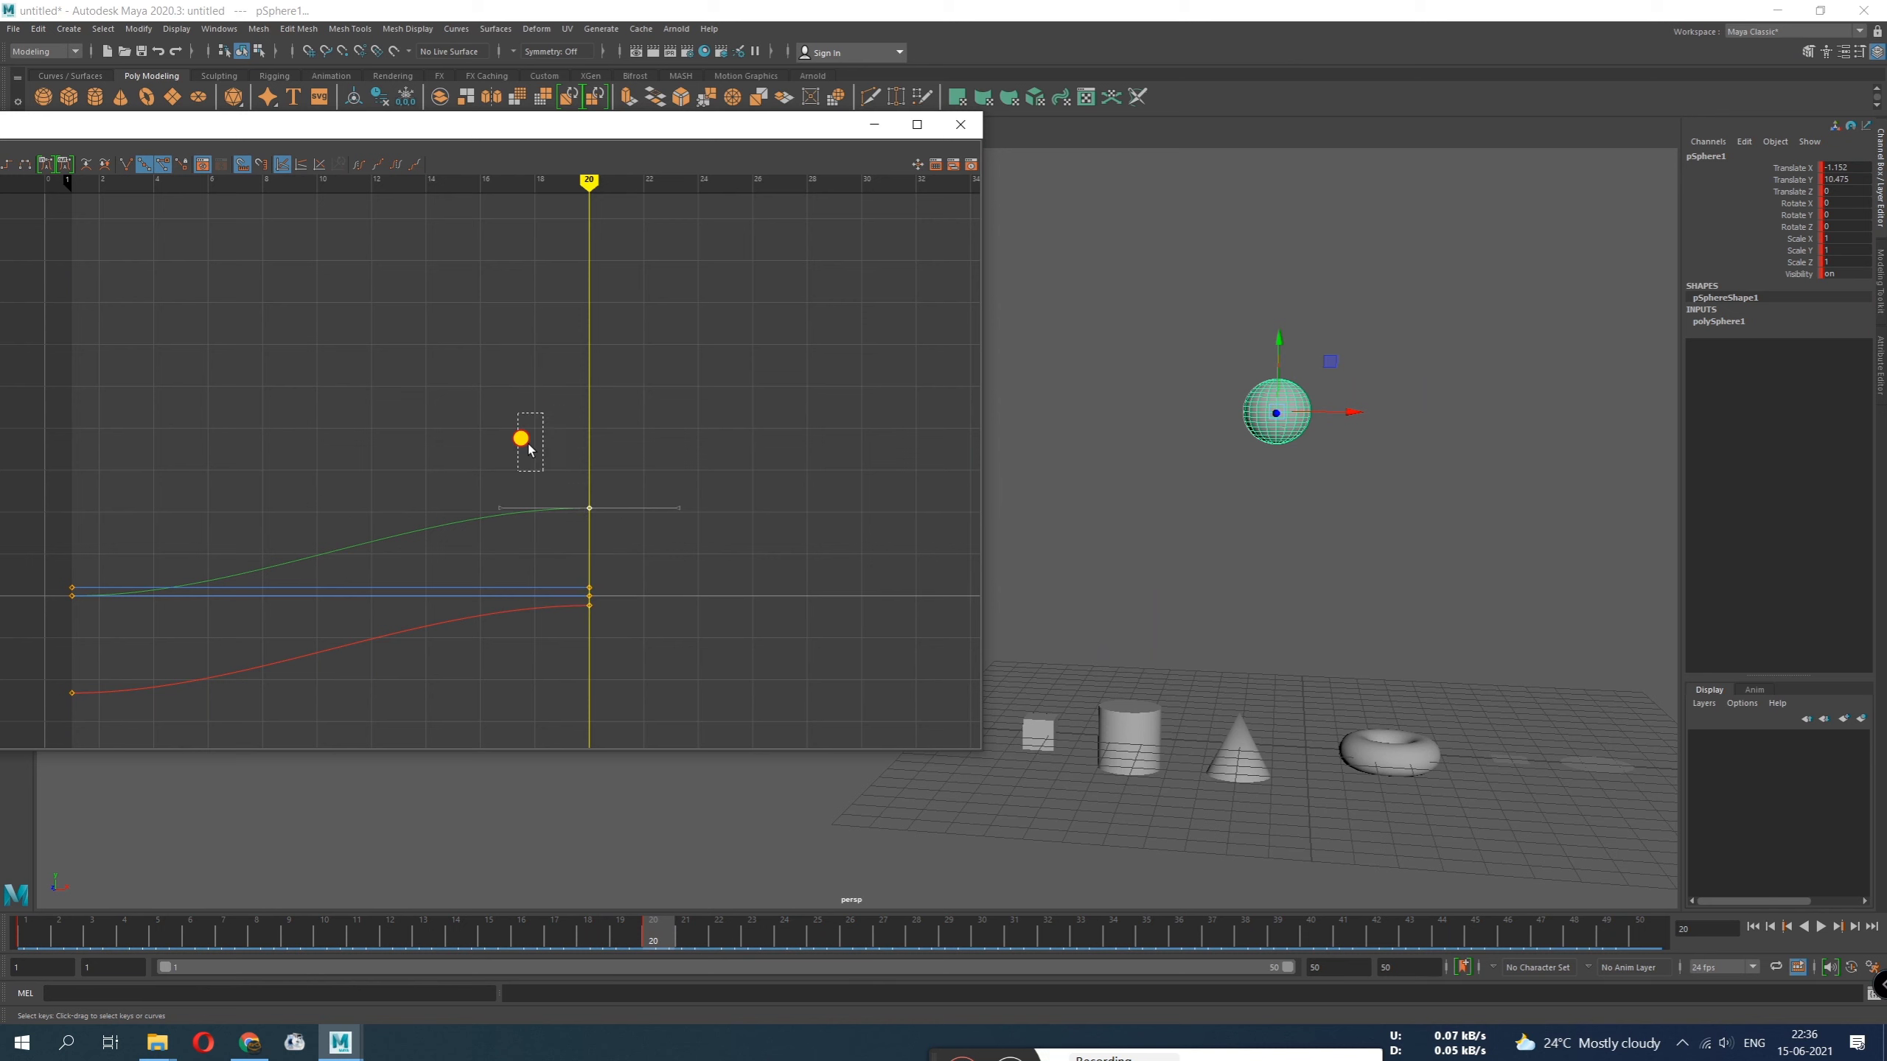
middle_click_drag(522, 434, 463, 397)
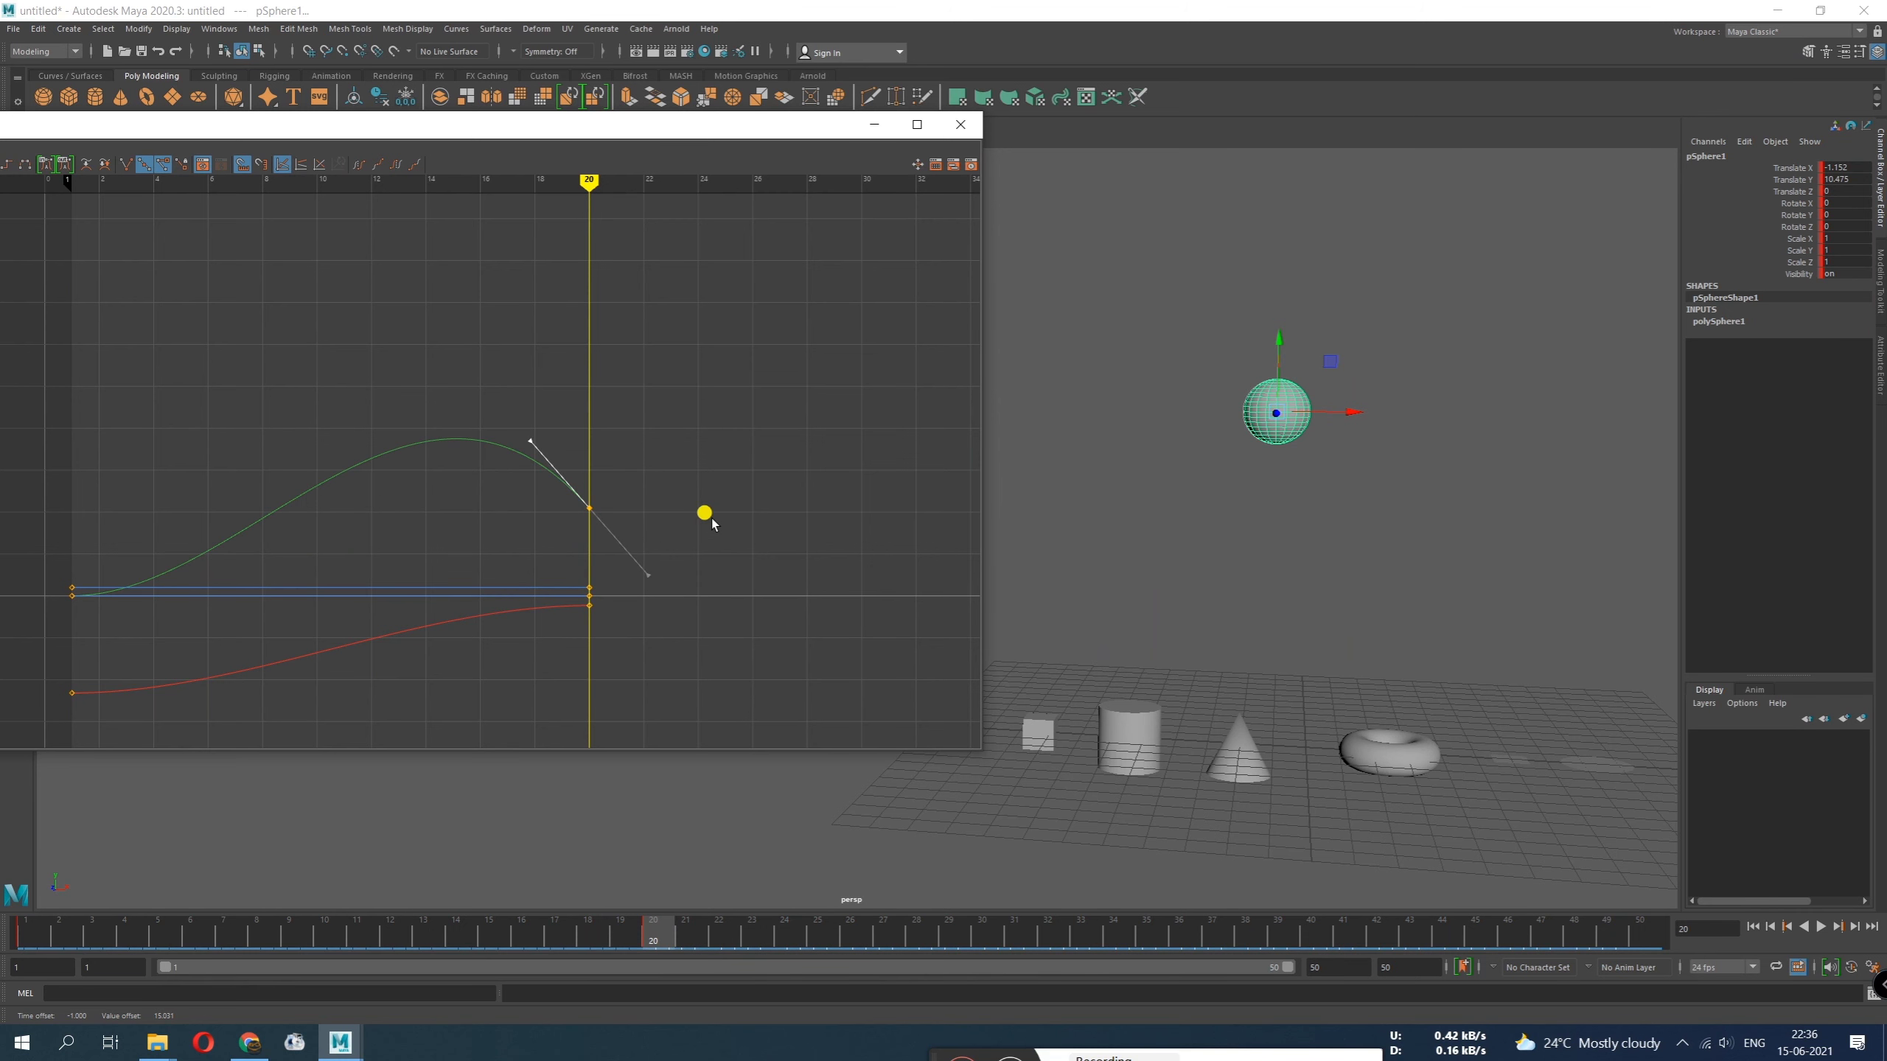
left_click_drag(686, 451, 527, 536)
left_click(584, 529)
middle_click_drag(616, 526, 670, 421)
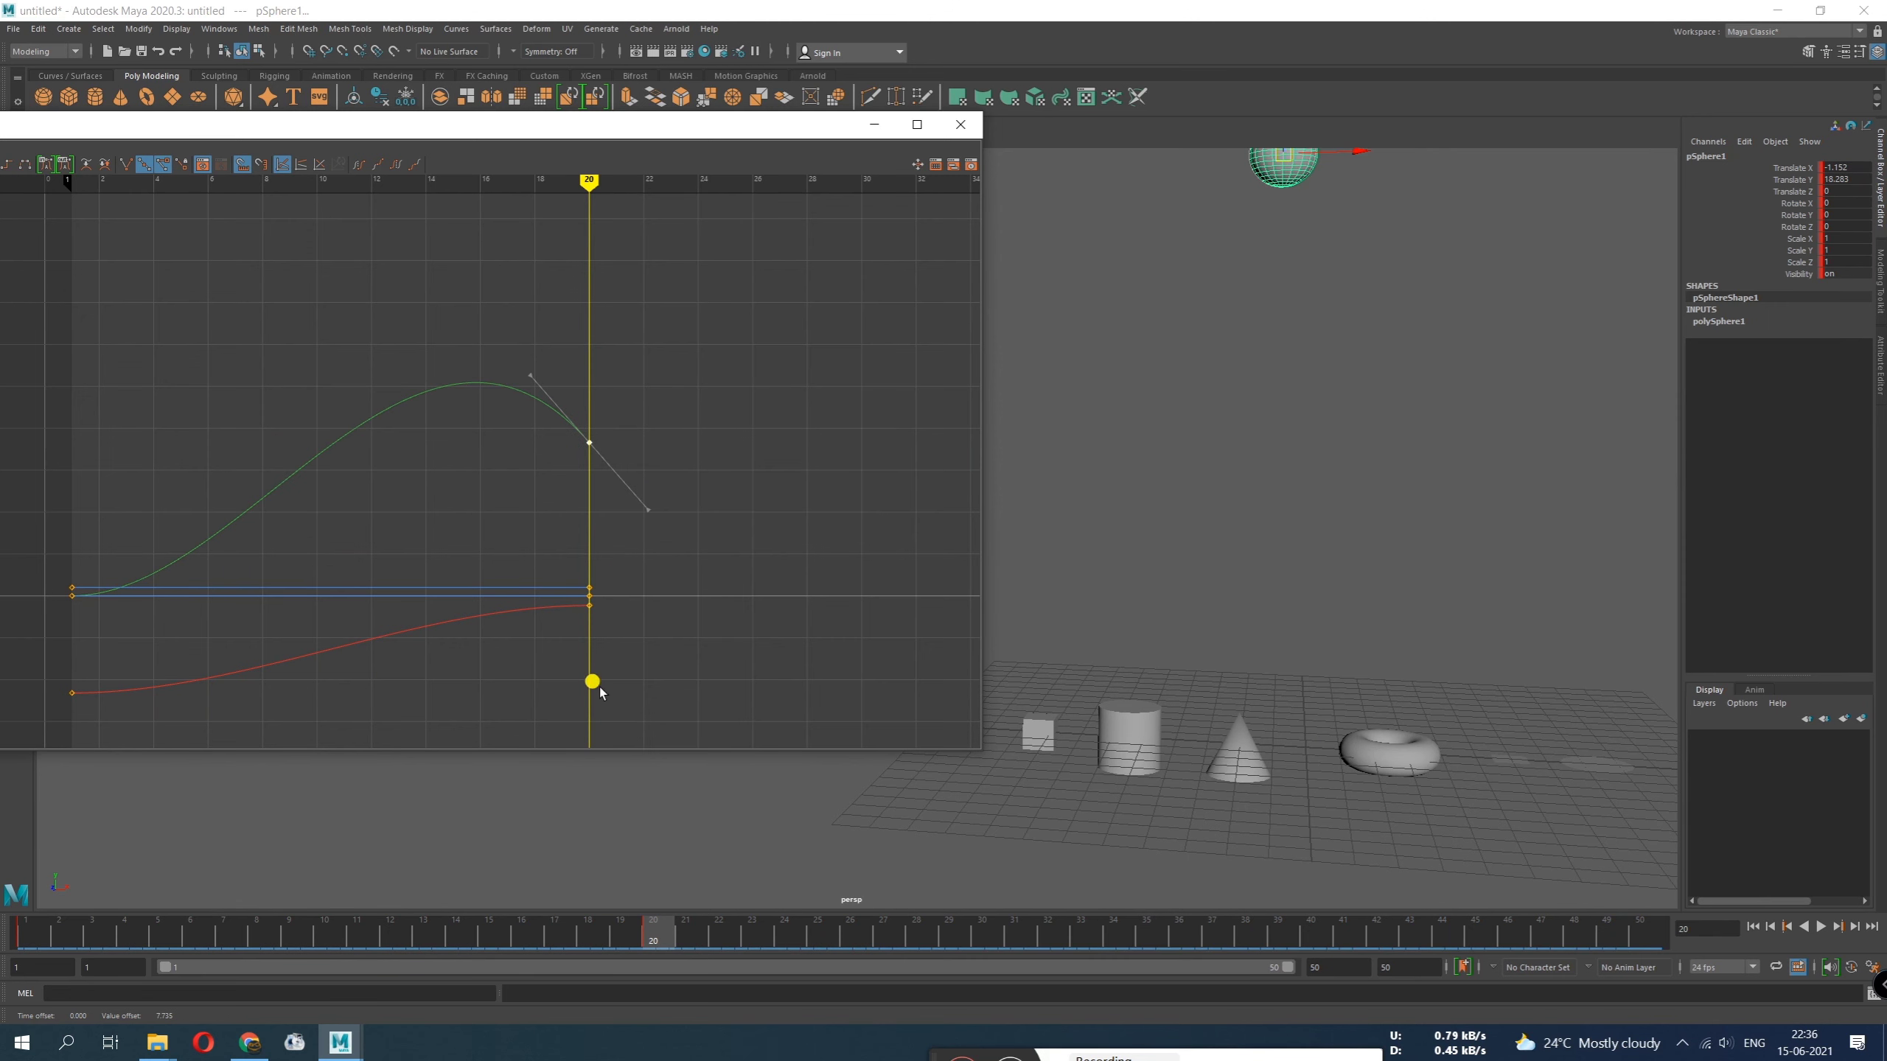
Undo an accidental shift of the red and blue keys to frame 25, then select all keys
left_click_drag(520, 537, 639, 695)
middle_click_drag(394, 435, 503, 461)
key("ctrl+z")
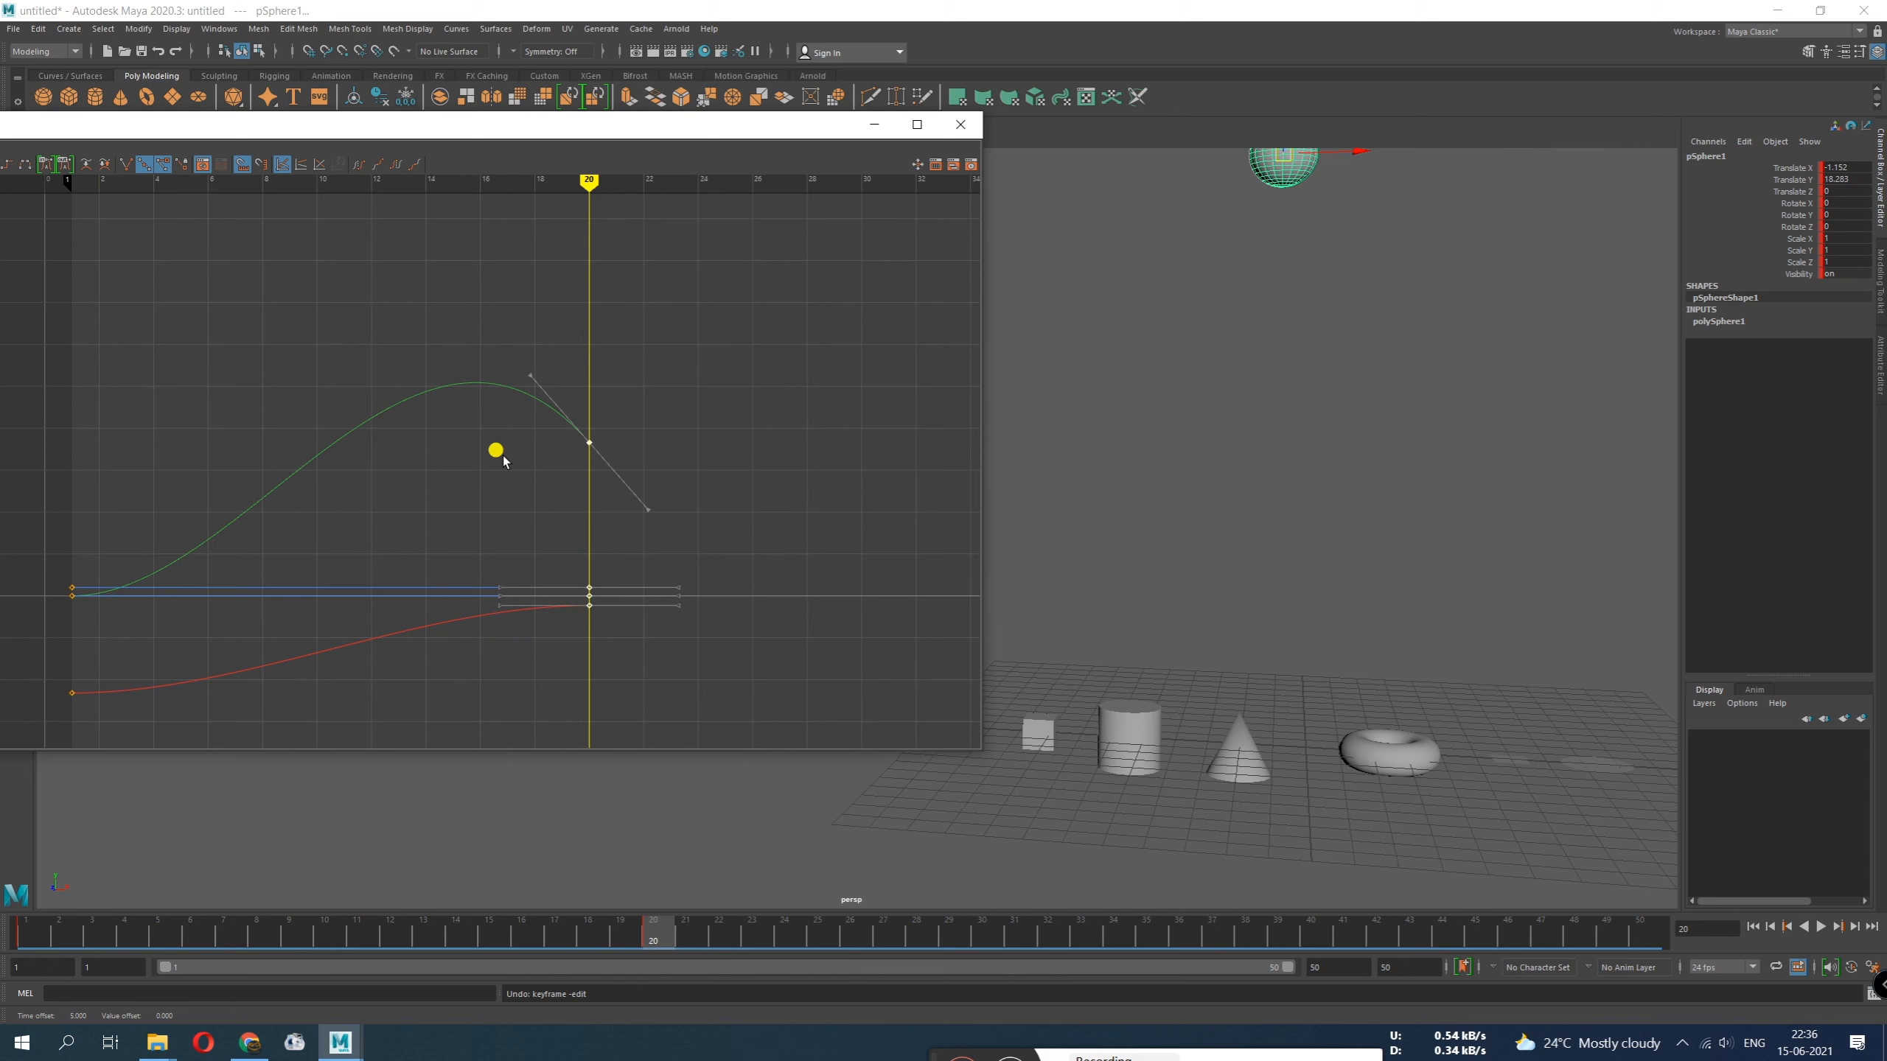
left_click_drag(741, 326, 428, 795)
left_click_drag(358, 253, 709, 714)
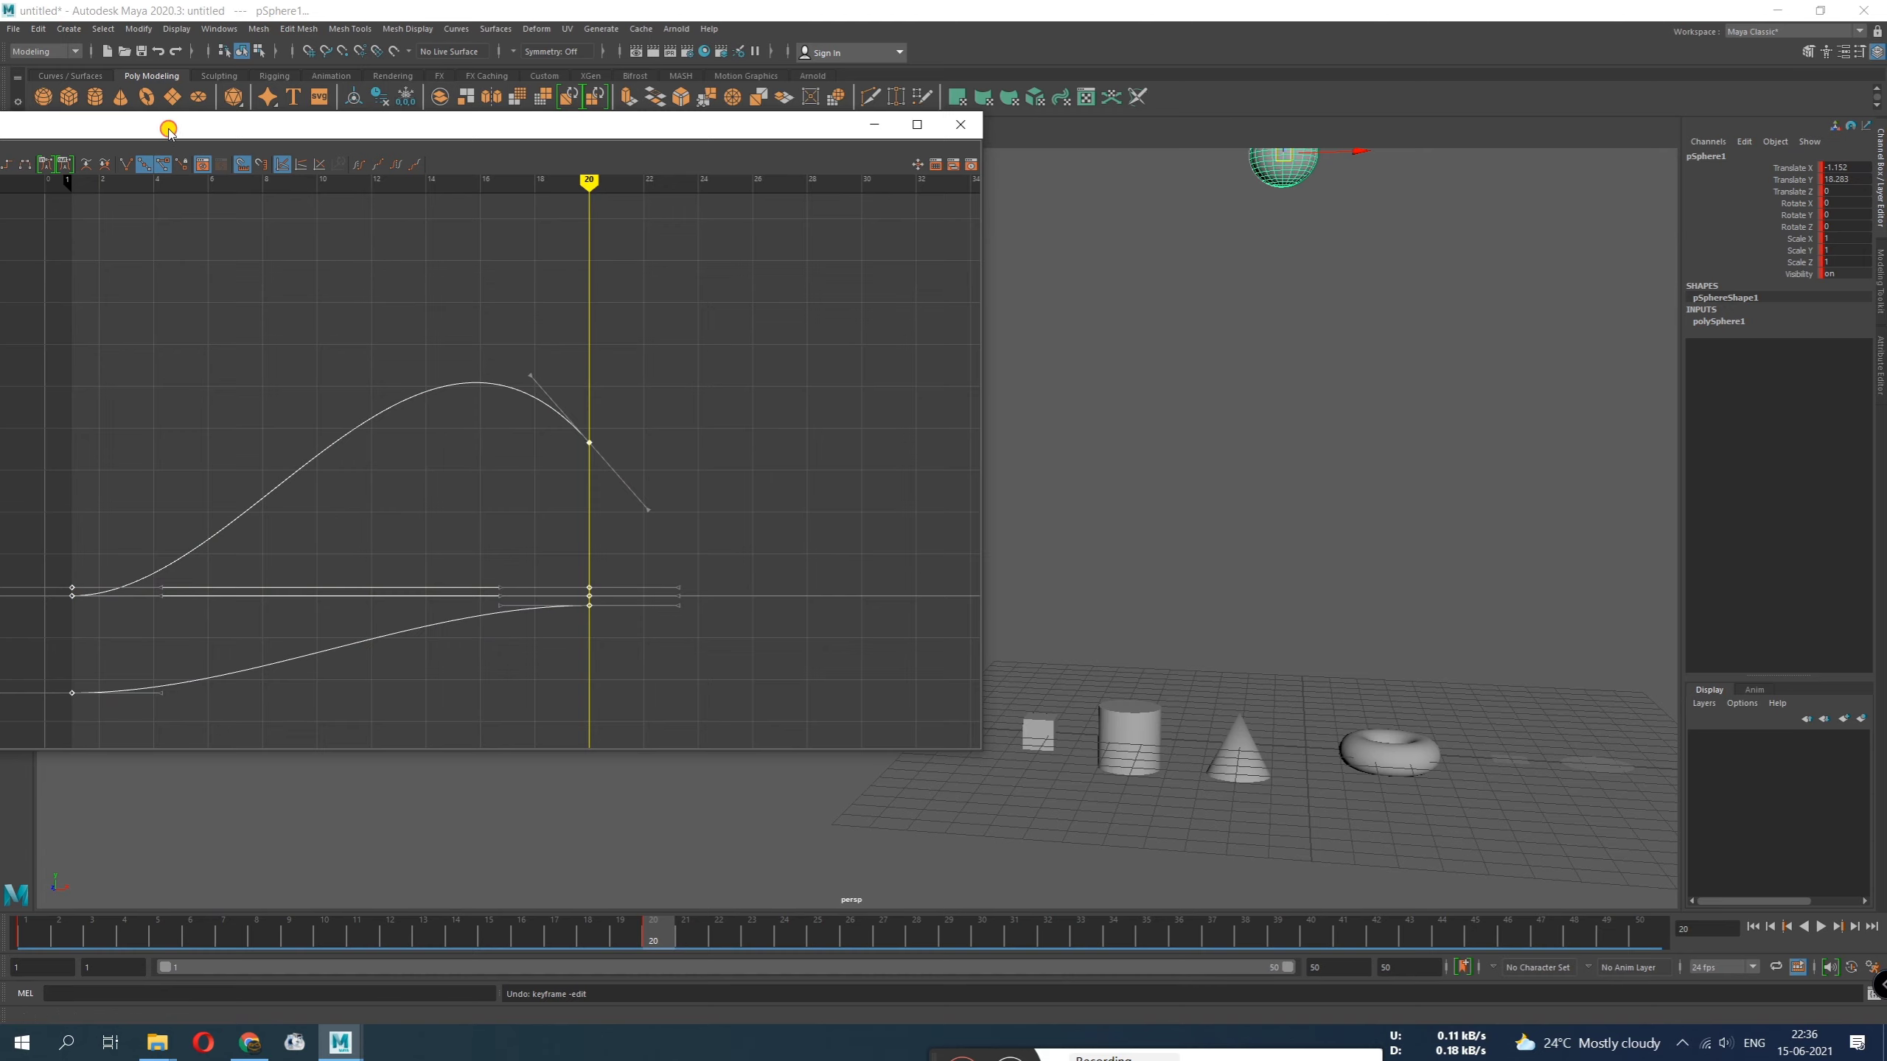
left_click_drag(169, 128, 469, 119)
Apply linear tangents to the sphere's keys, then play the animation and stop at frame 7
left_click(269, 152)
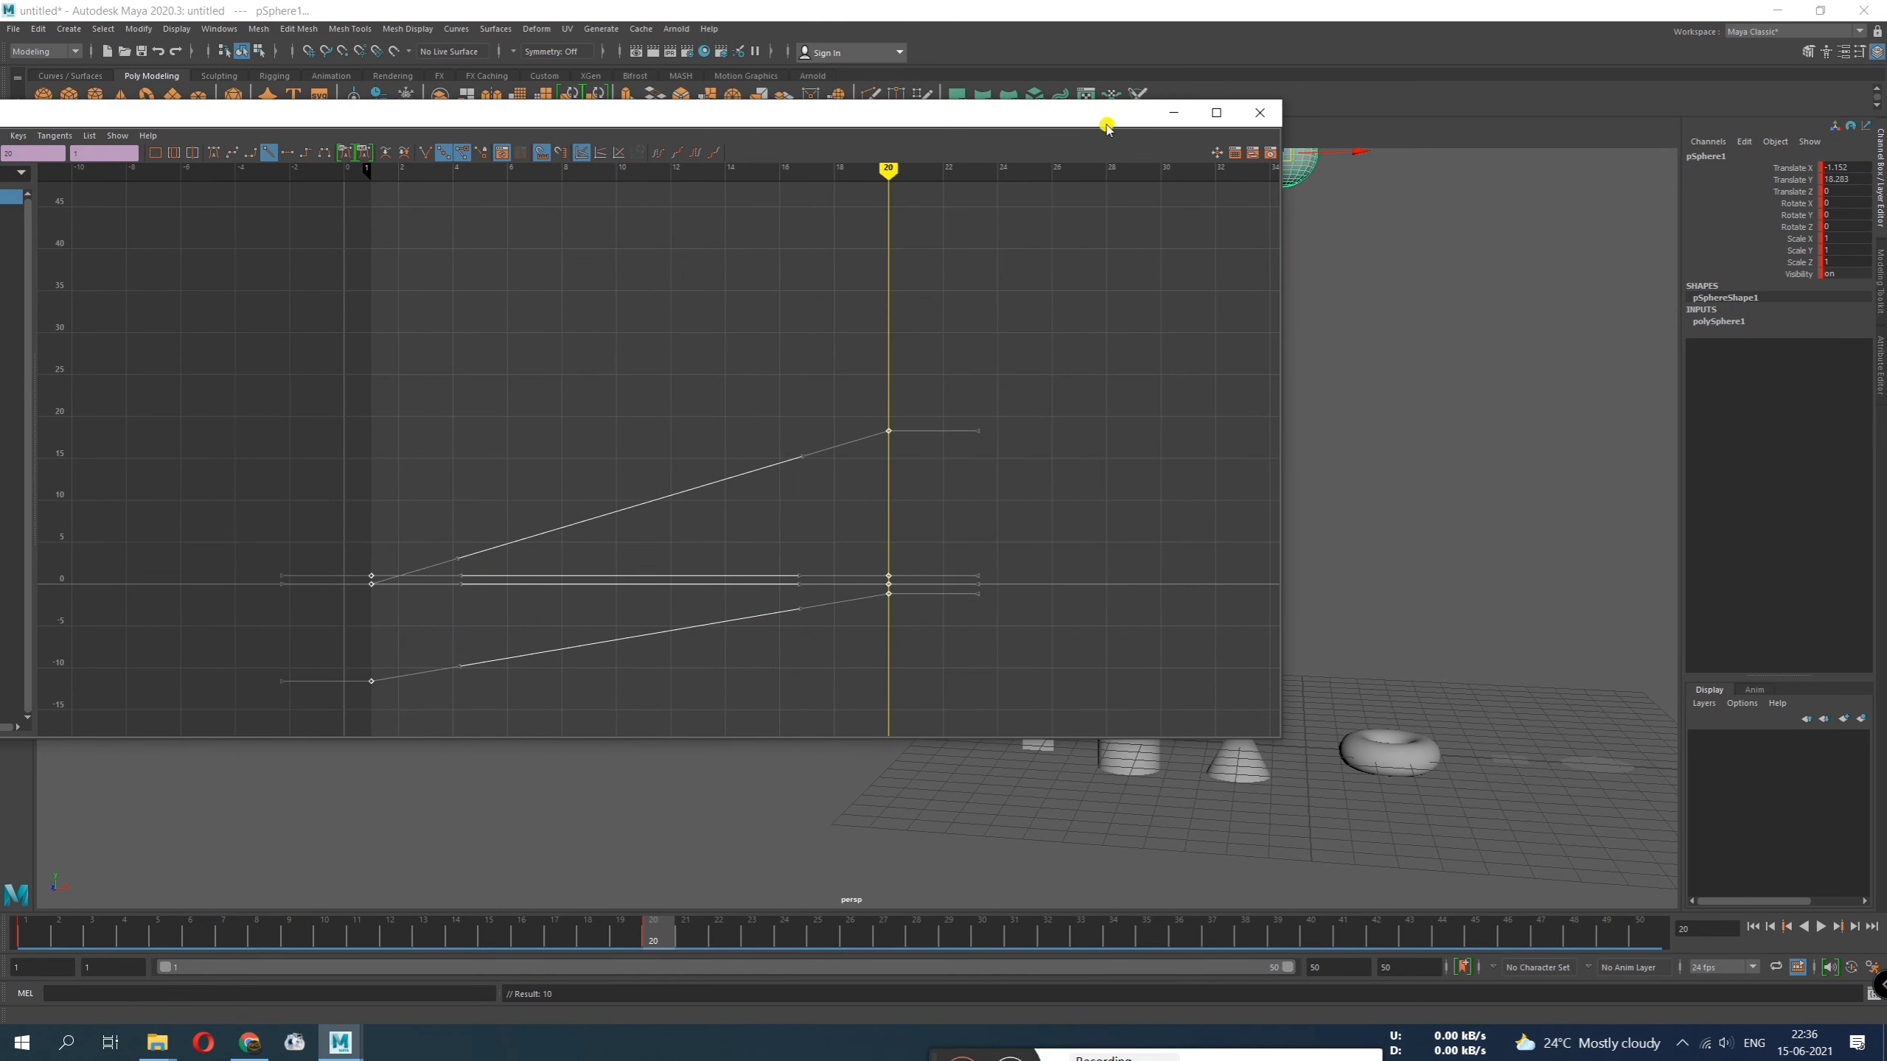
left_click_drag(1049, 121, 228, 196)
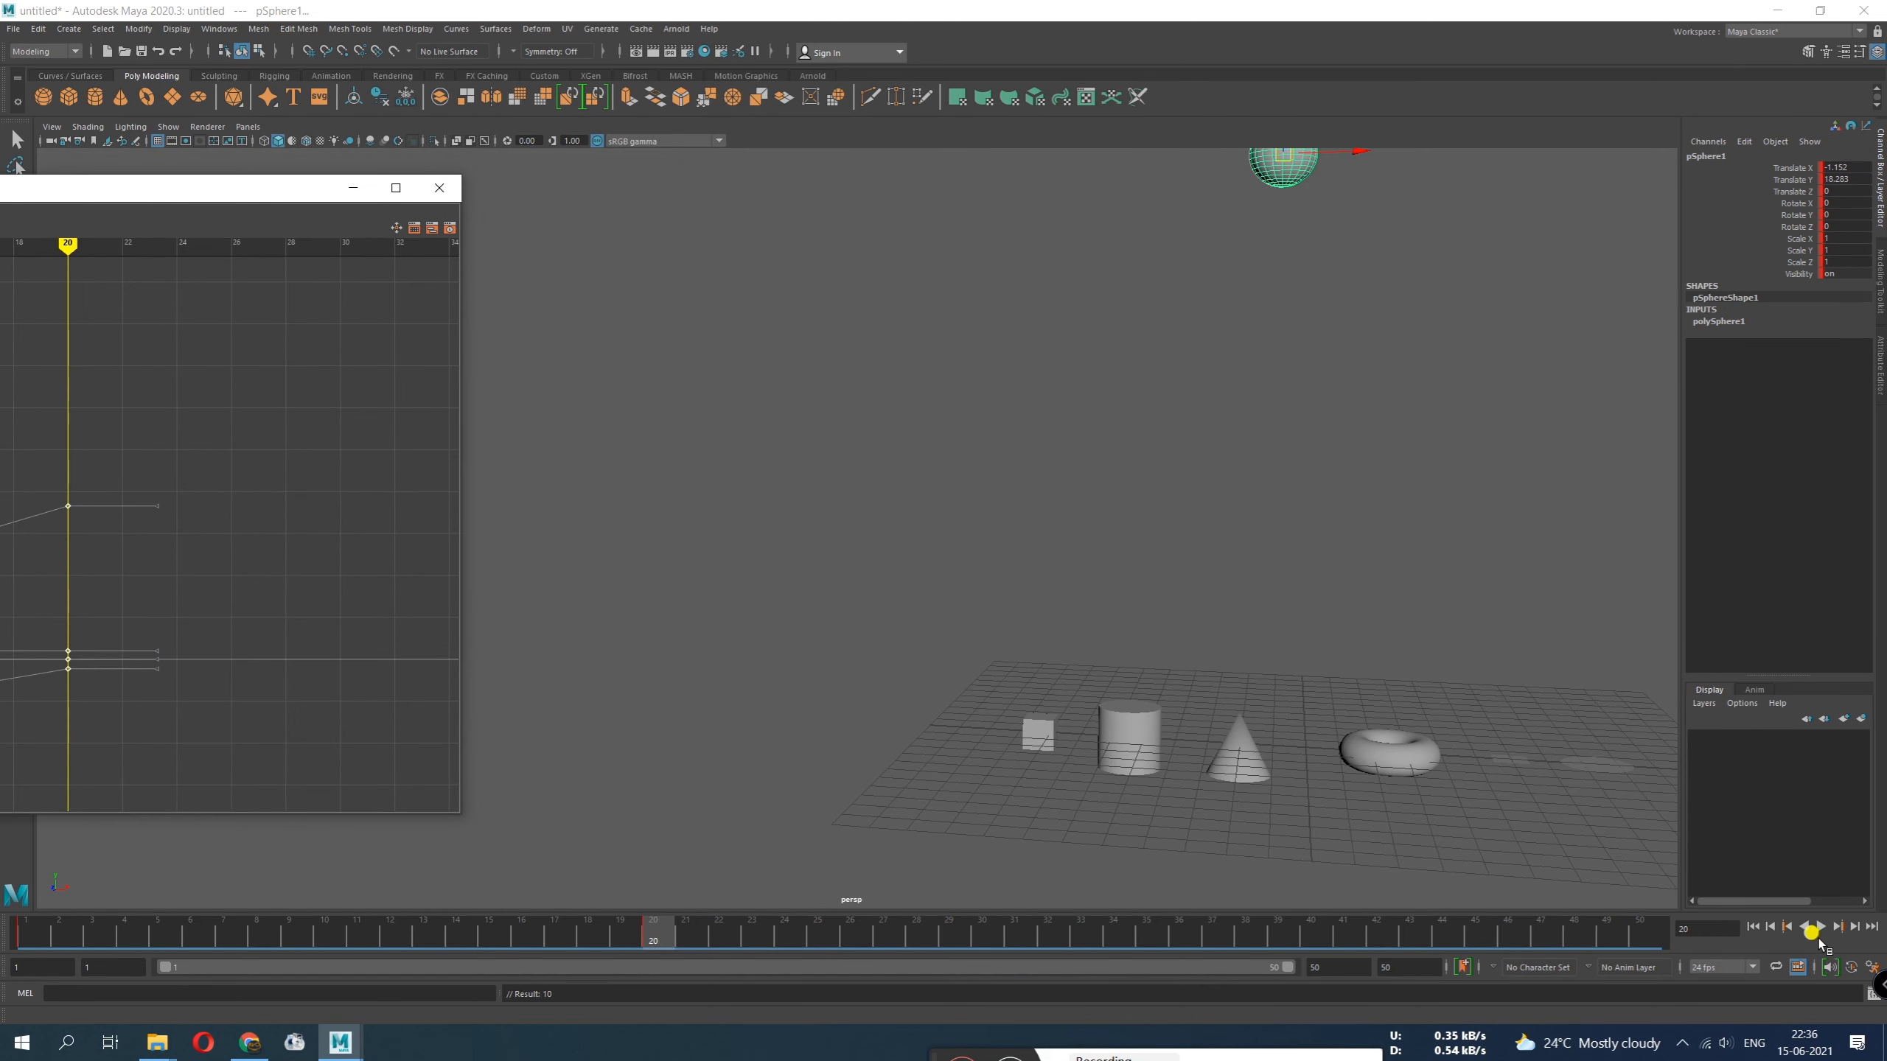
left_click(1819, 926)
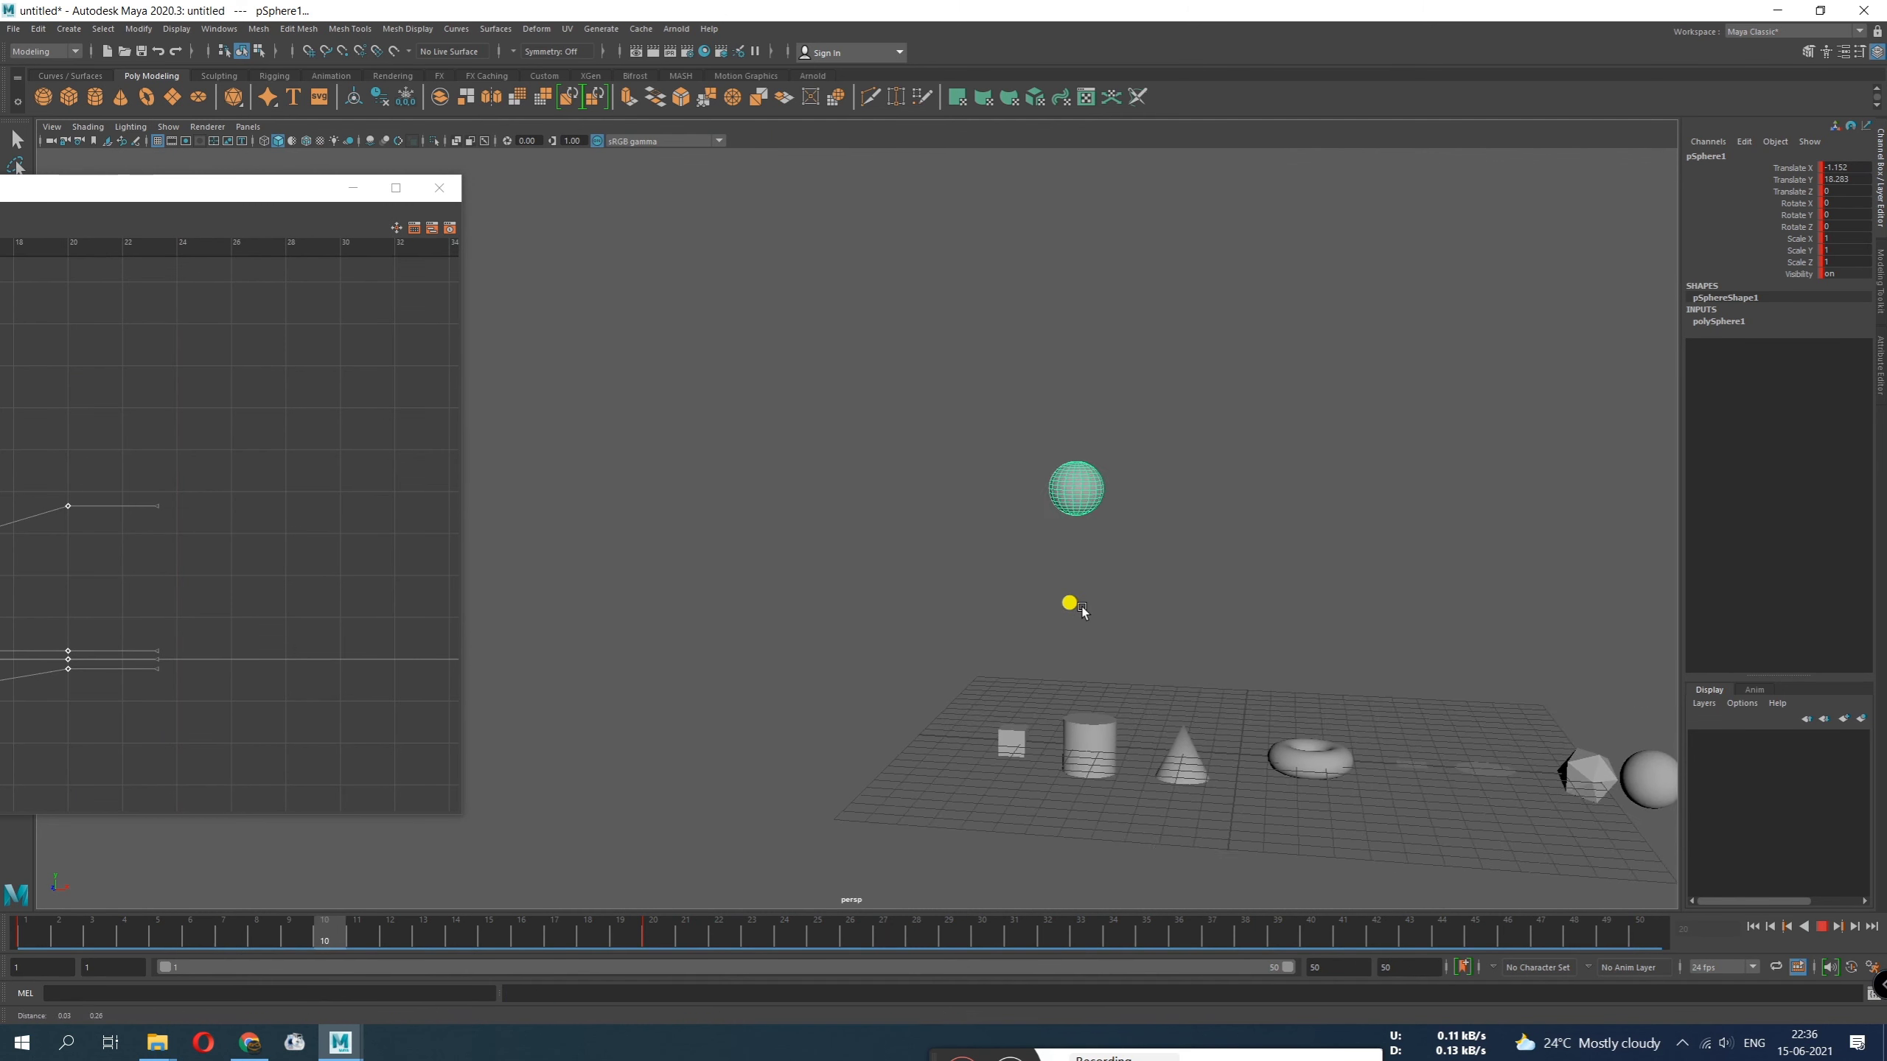
left_click_drag(182, 194, 917, 185)
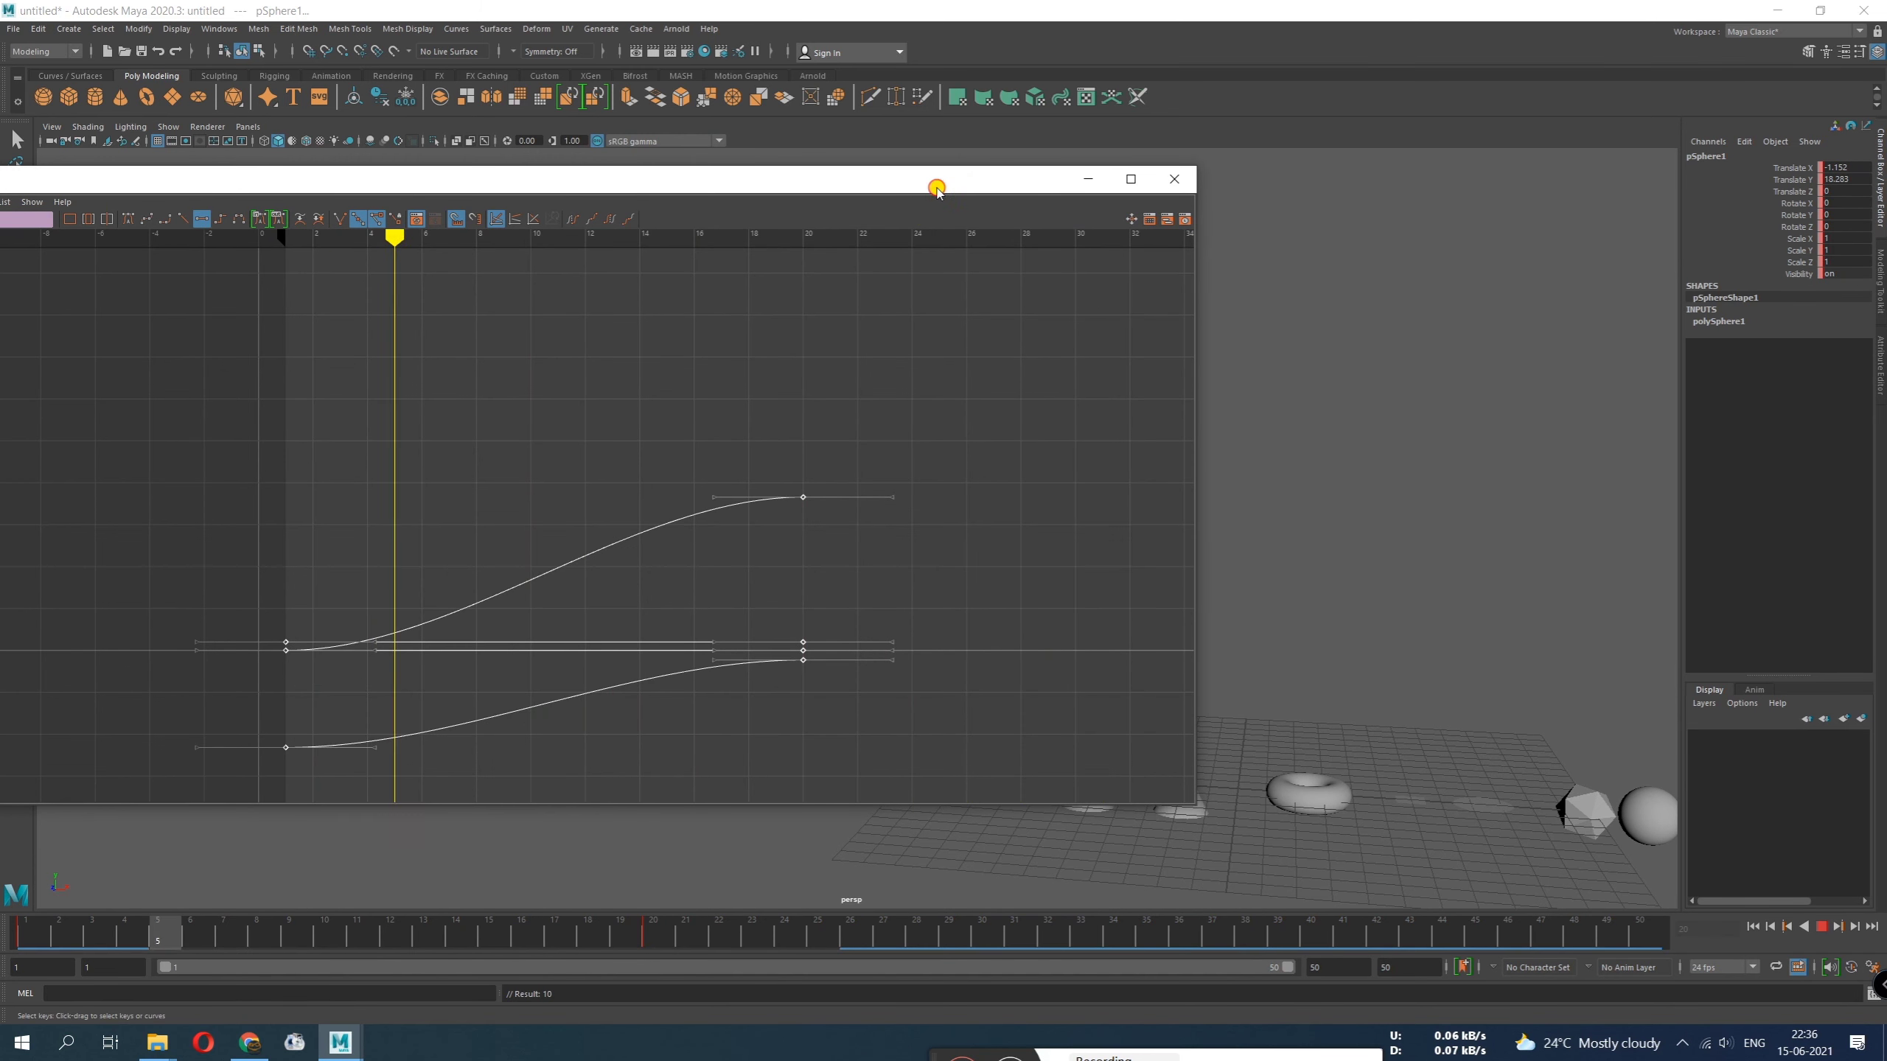
left_click_drag(936, 186, 344, 219)
left_click_drag(1276, 653, 1194, 662, "alt")
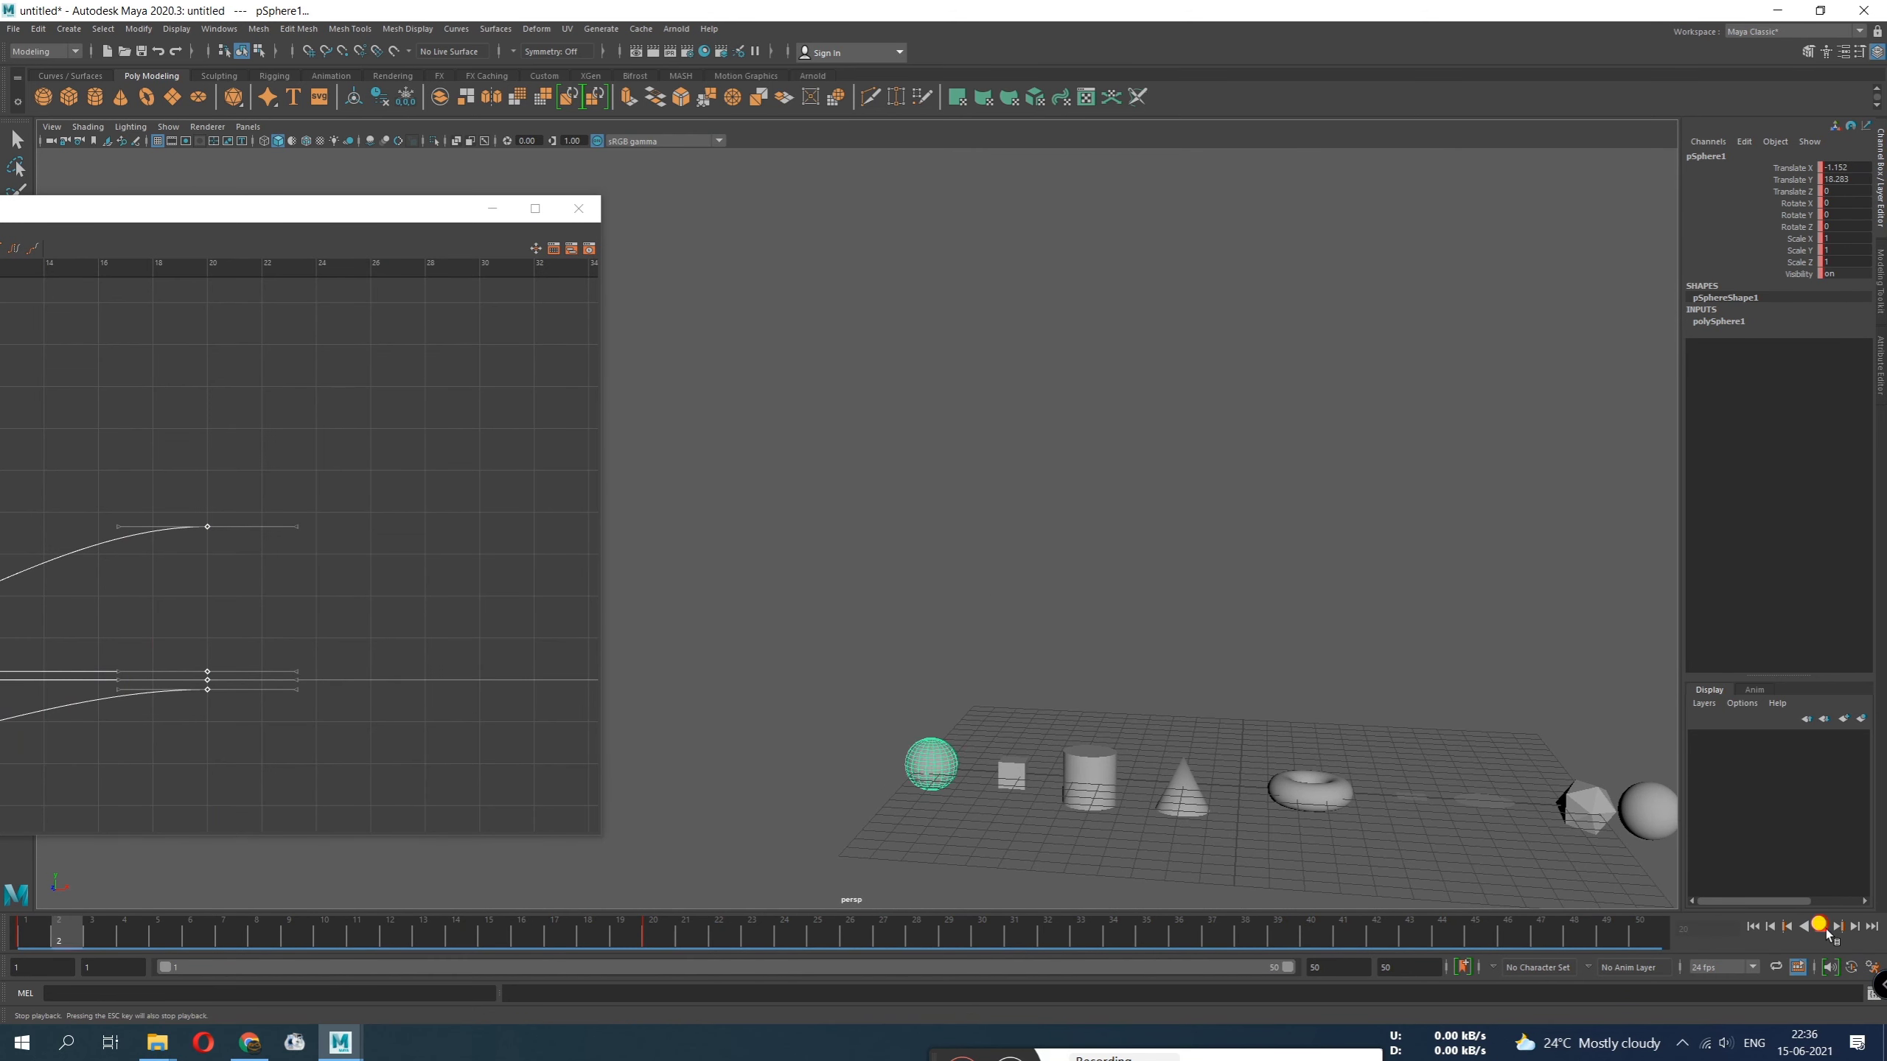
left_click(1821, 926)
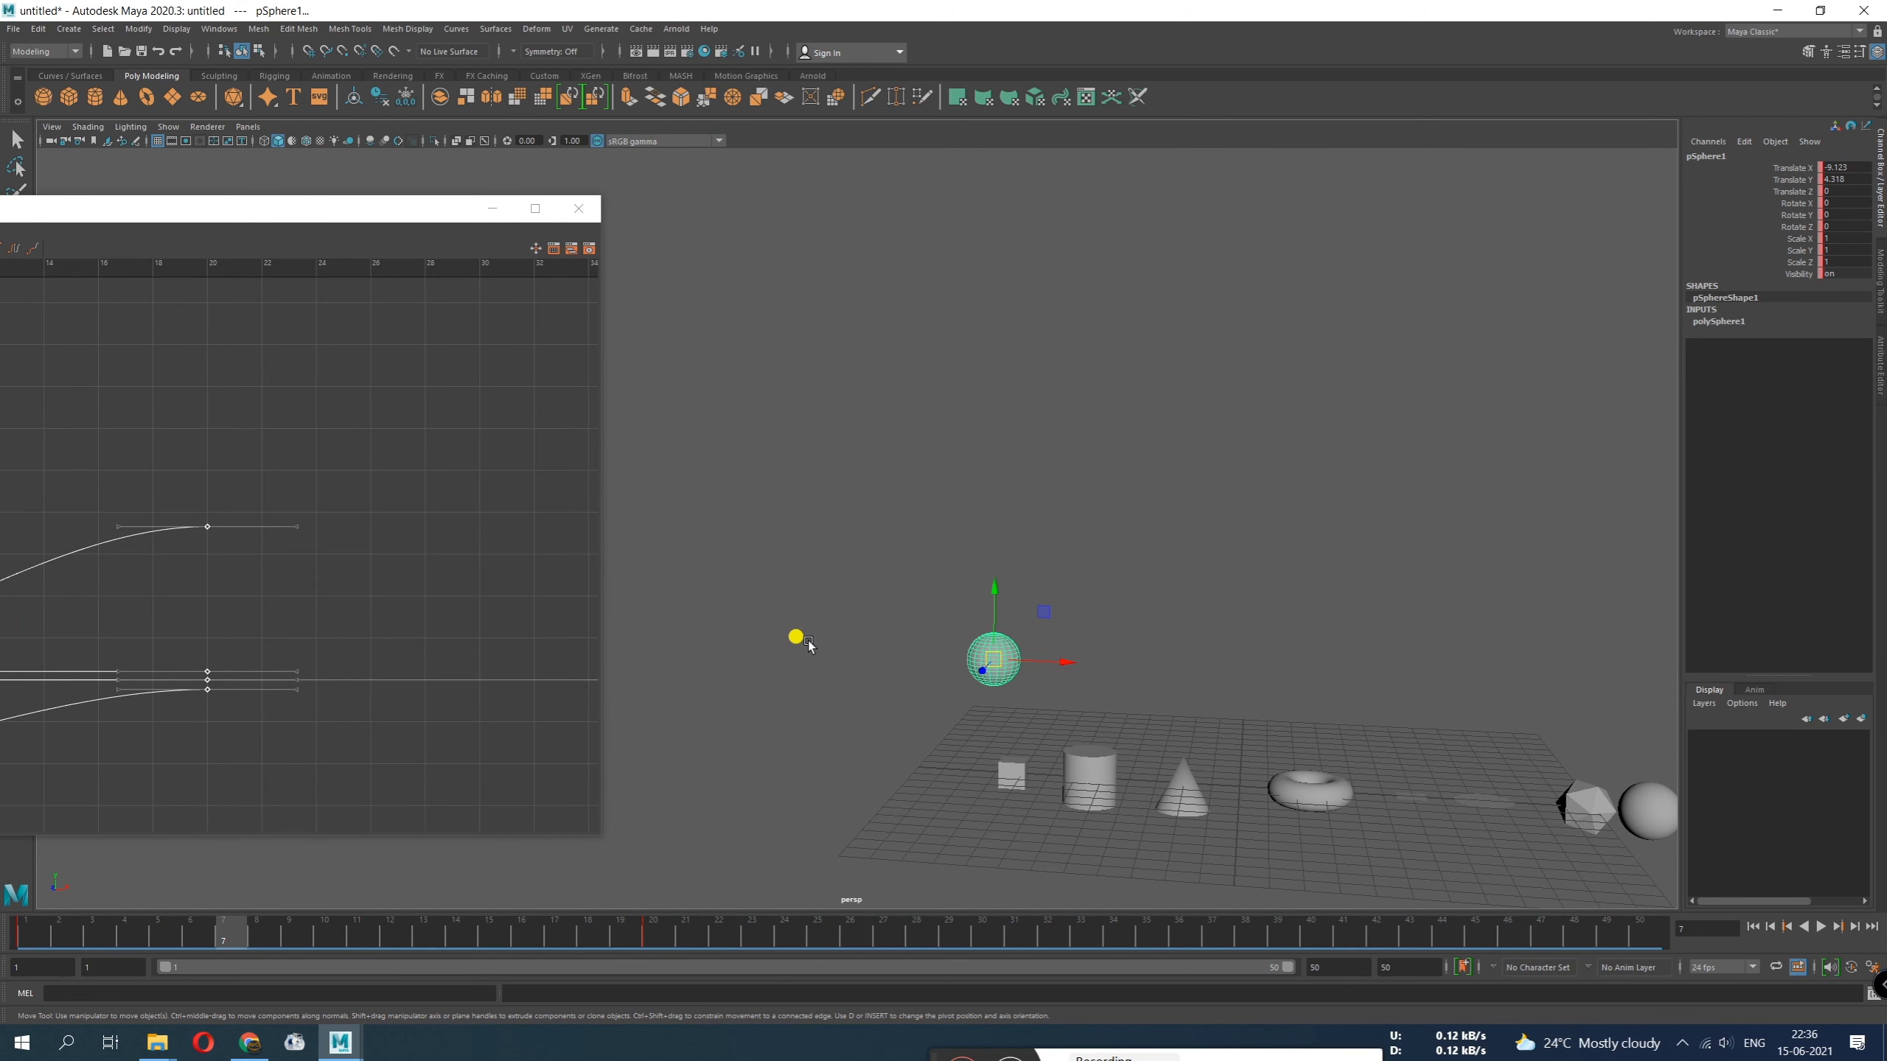
left_click_drag(244, 199, 1151, 144)
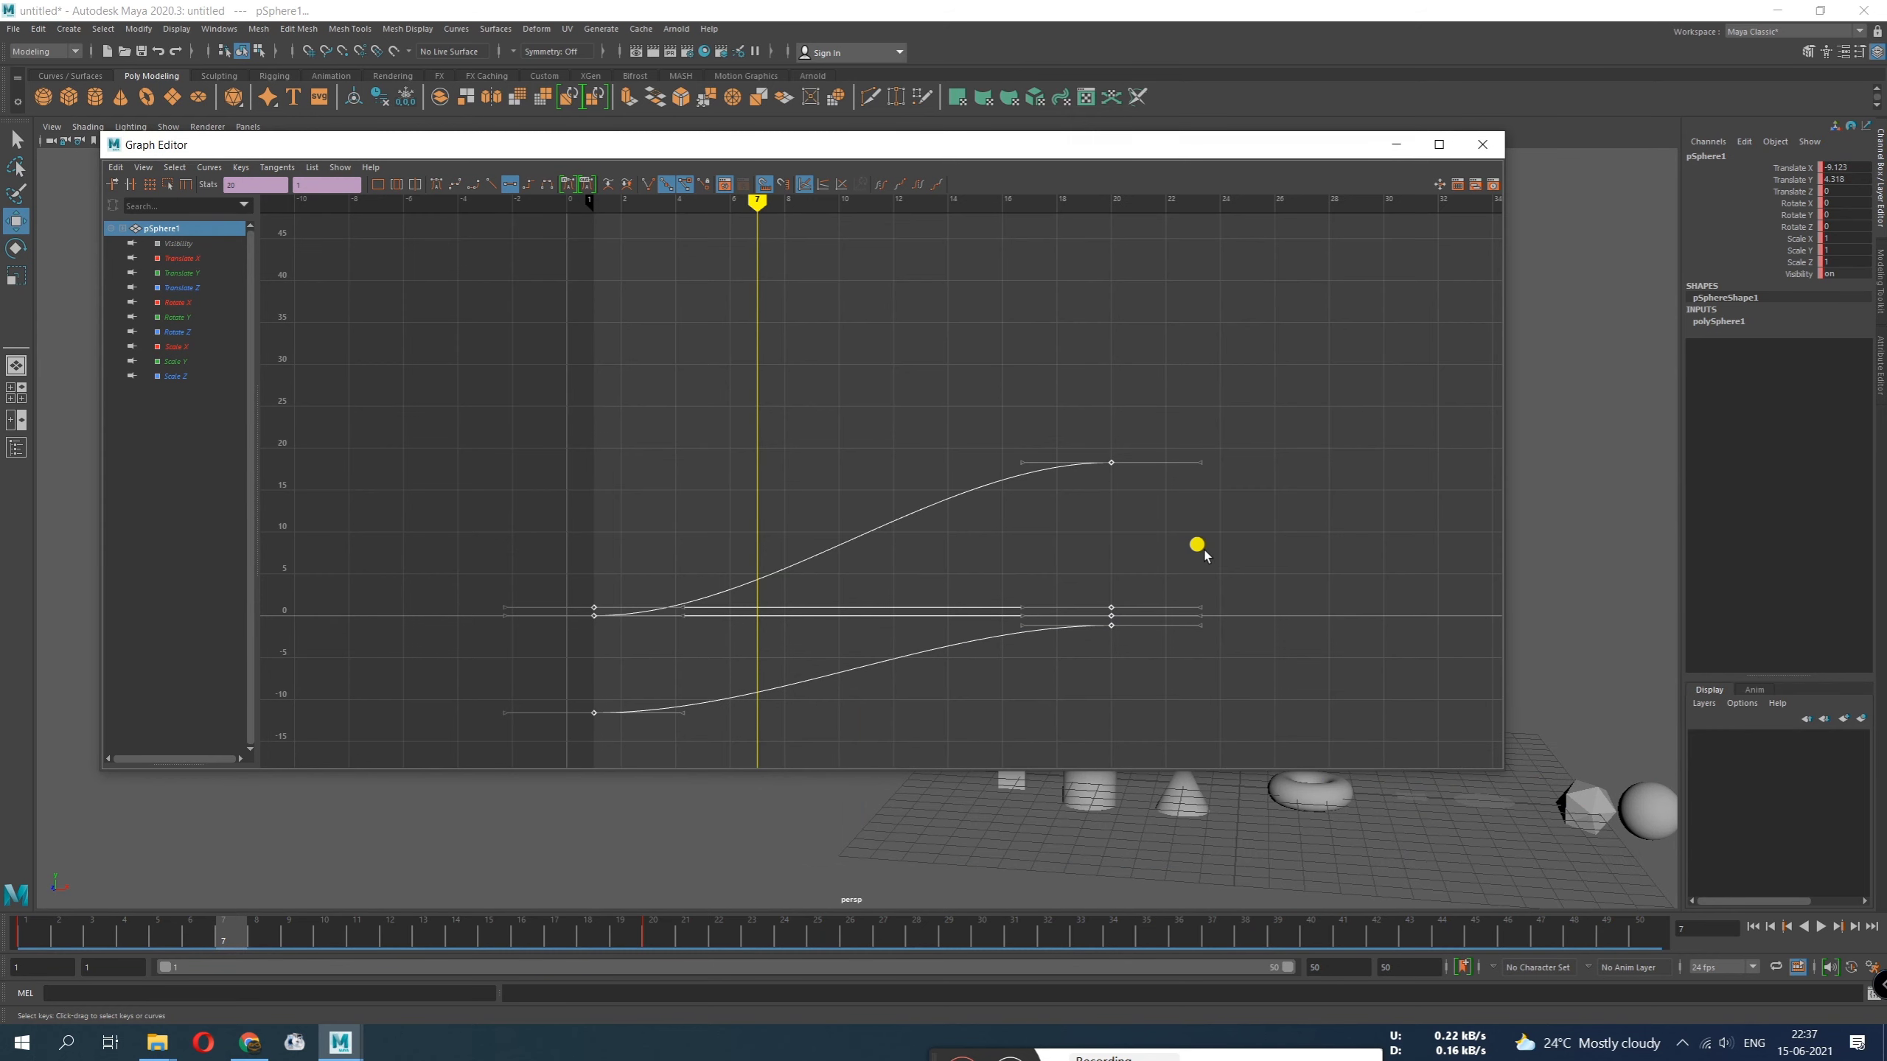
Close the floating Graph Editor and switch Maya to the Animation workspace
left_click(1483, 145)
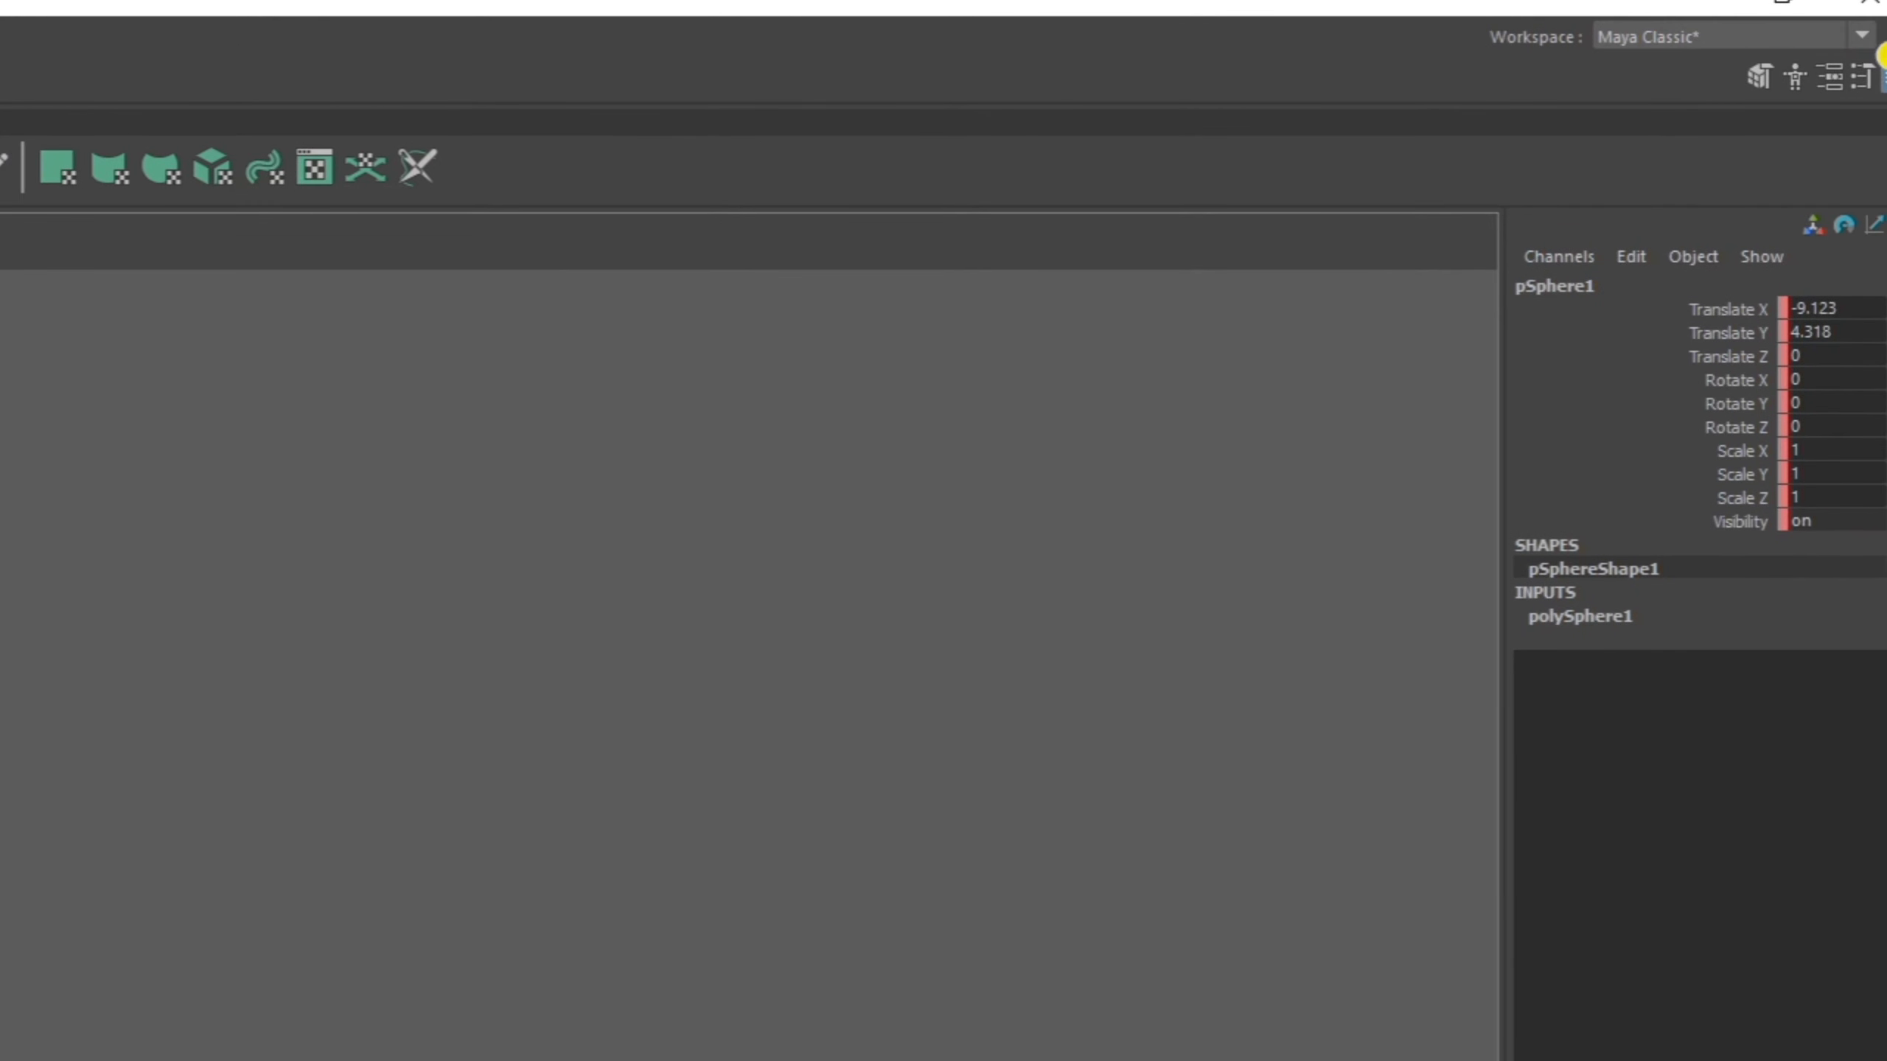
left_click(1756, 42)
left_click(1757, 47)
left_click(1742, 38)
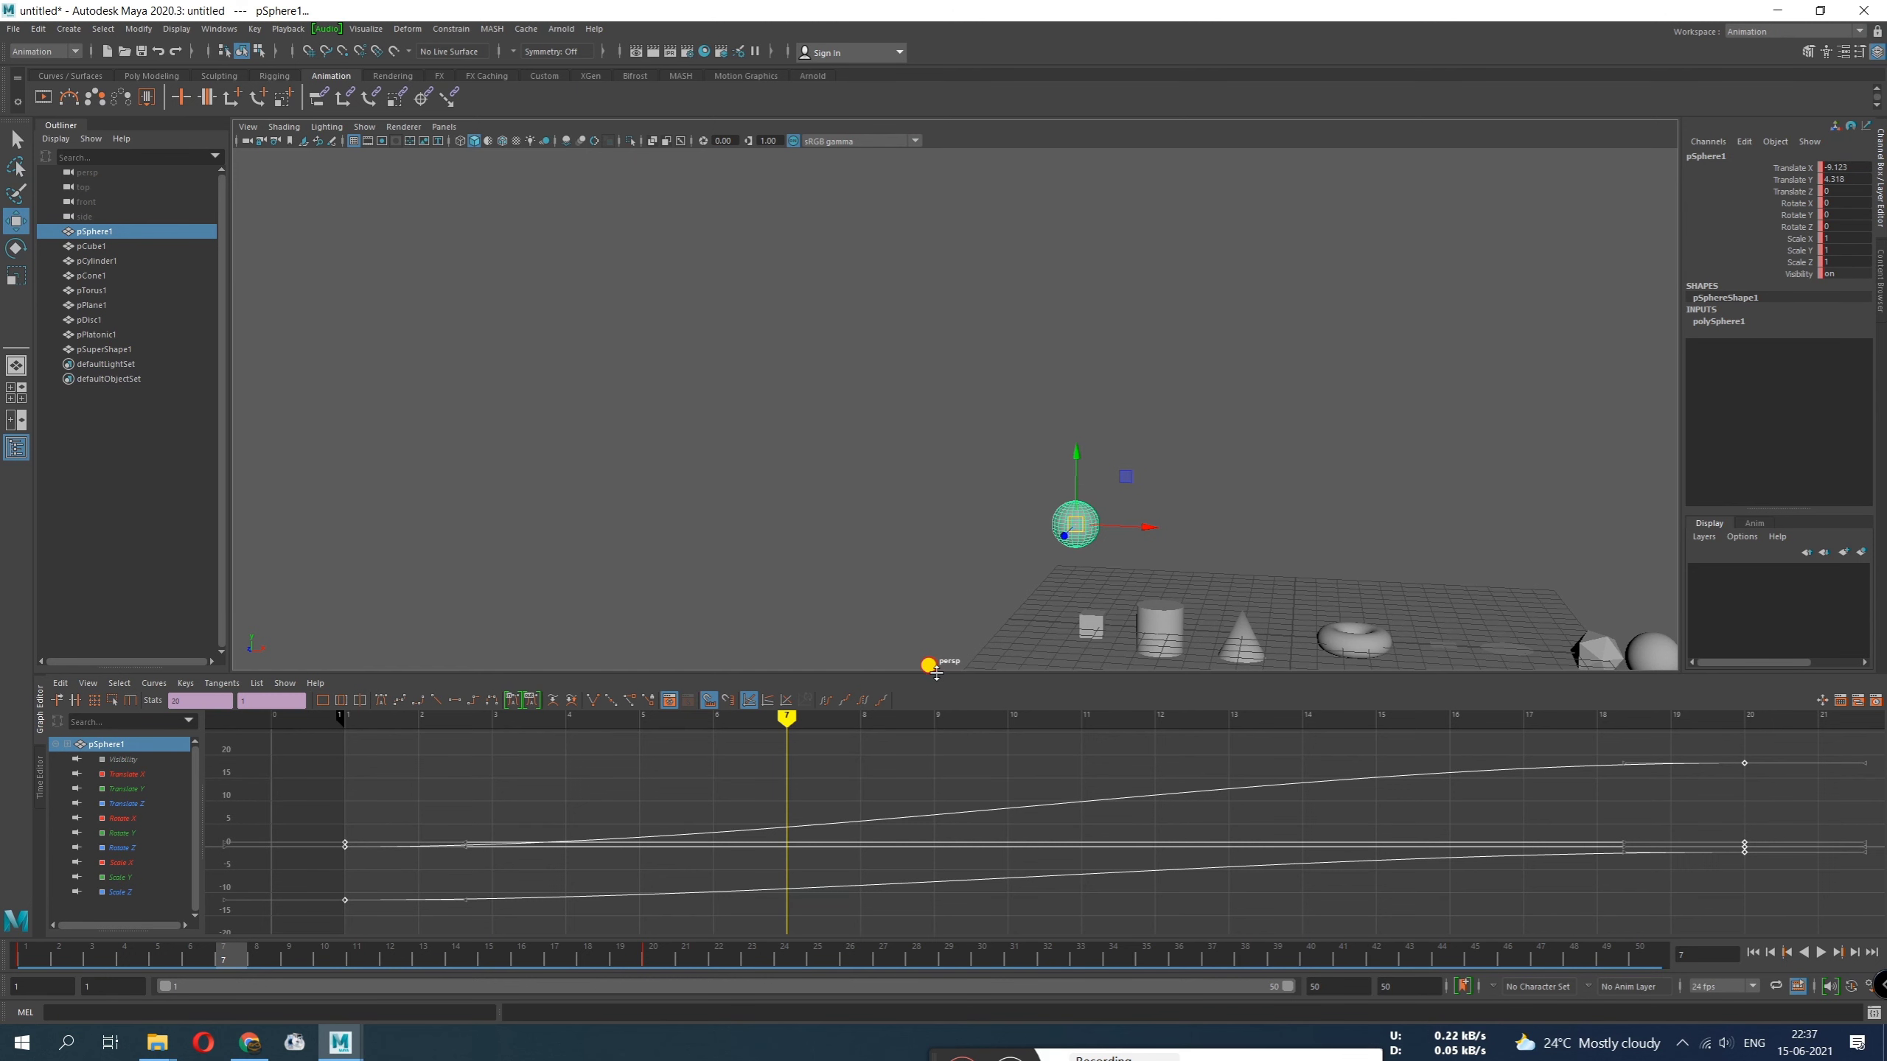
Resize the docked bottom panel, briefly show the Time Editor, then return to pSphere1's Graph Editor curves
left_click_drag(935, 671, 958, 456)
mouse_move(1146, 361)
left_mouse_down("alt")
mouse_move(1175, 321)
mouse_move(936, 328)
mouse_move(977, 294)
mouse_move(832, 315)
mouse_move(892, 354)
mouse_move(898, 384)
mouse_move(1166, 355)
left_mouse_up("alt")
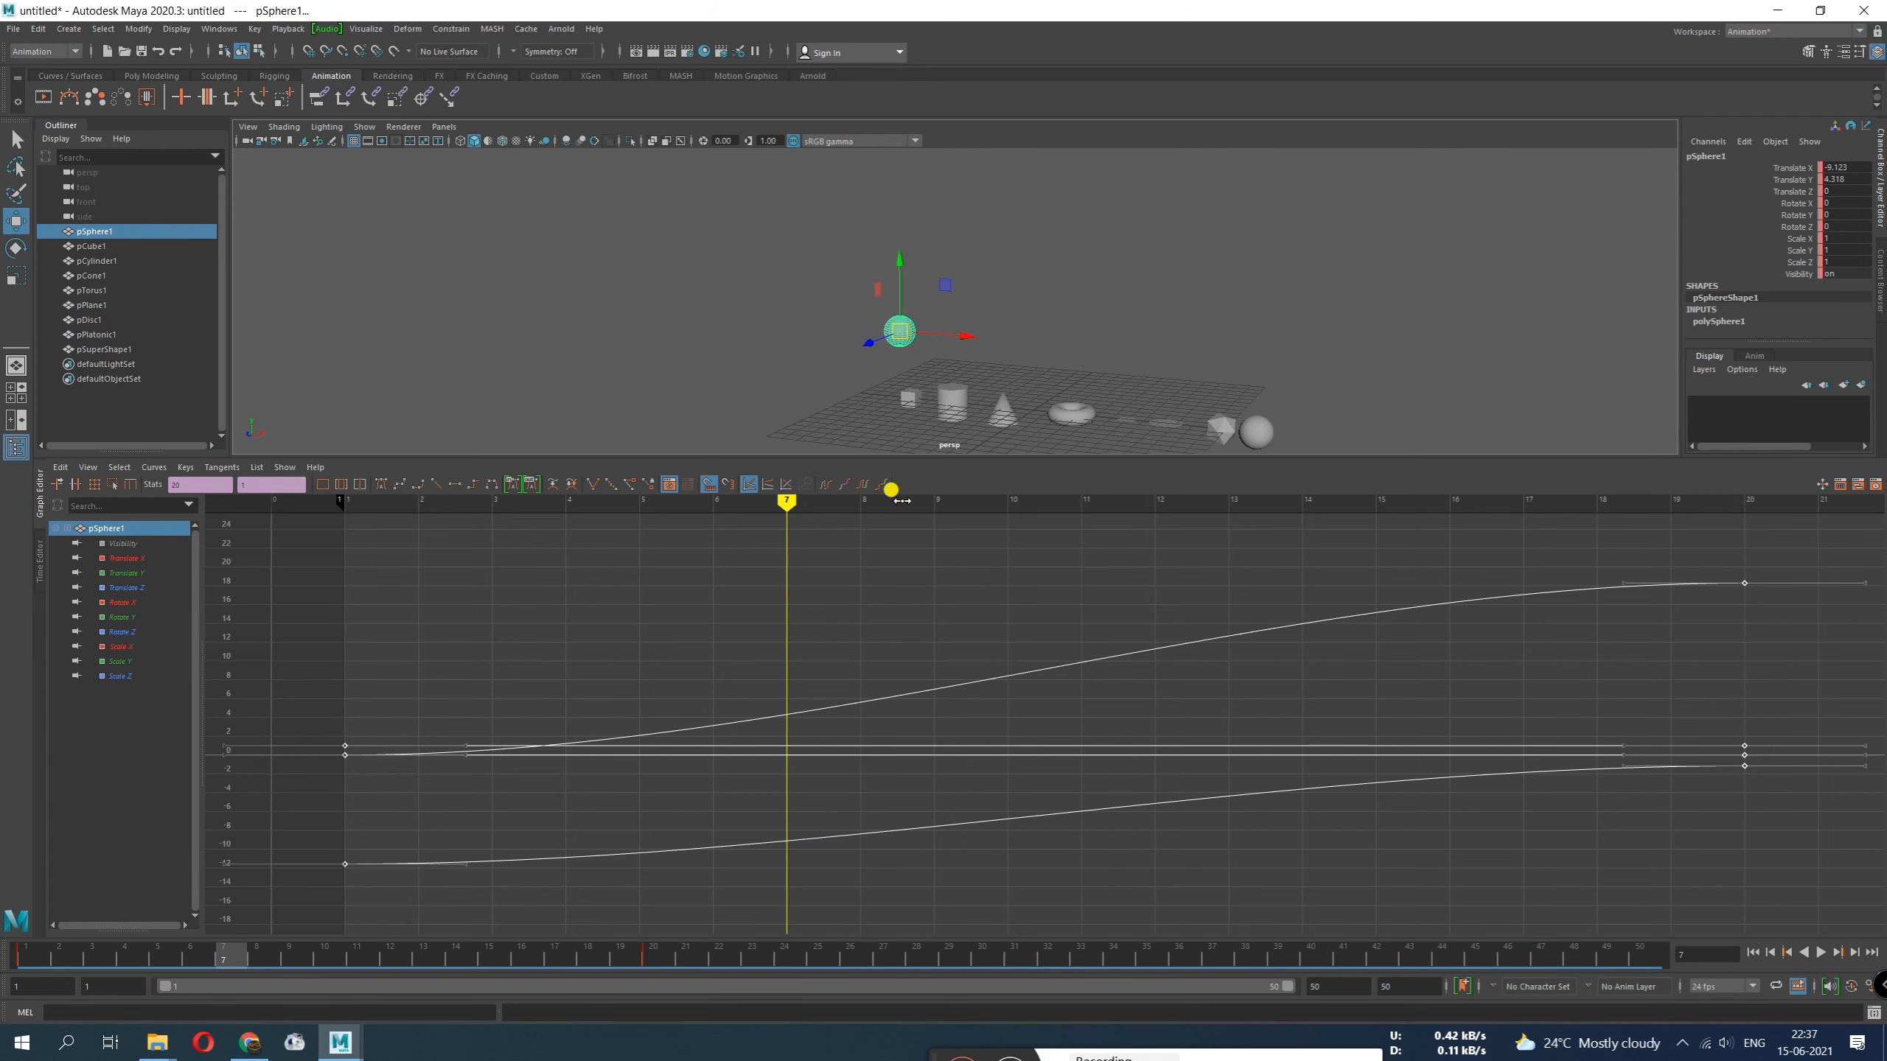
left_click_drag(824, 453, 838, 725)
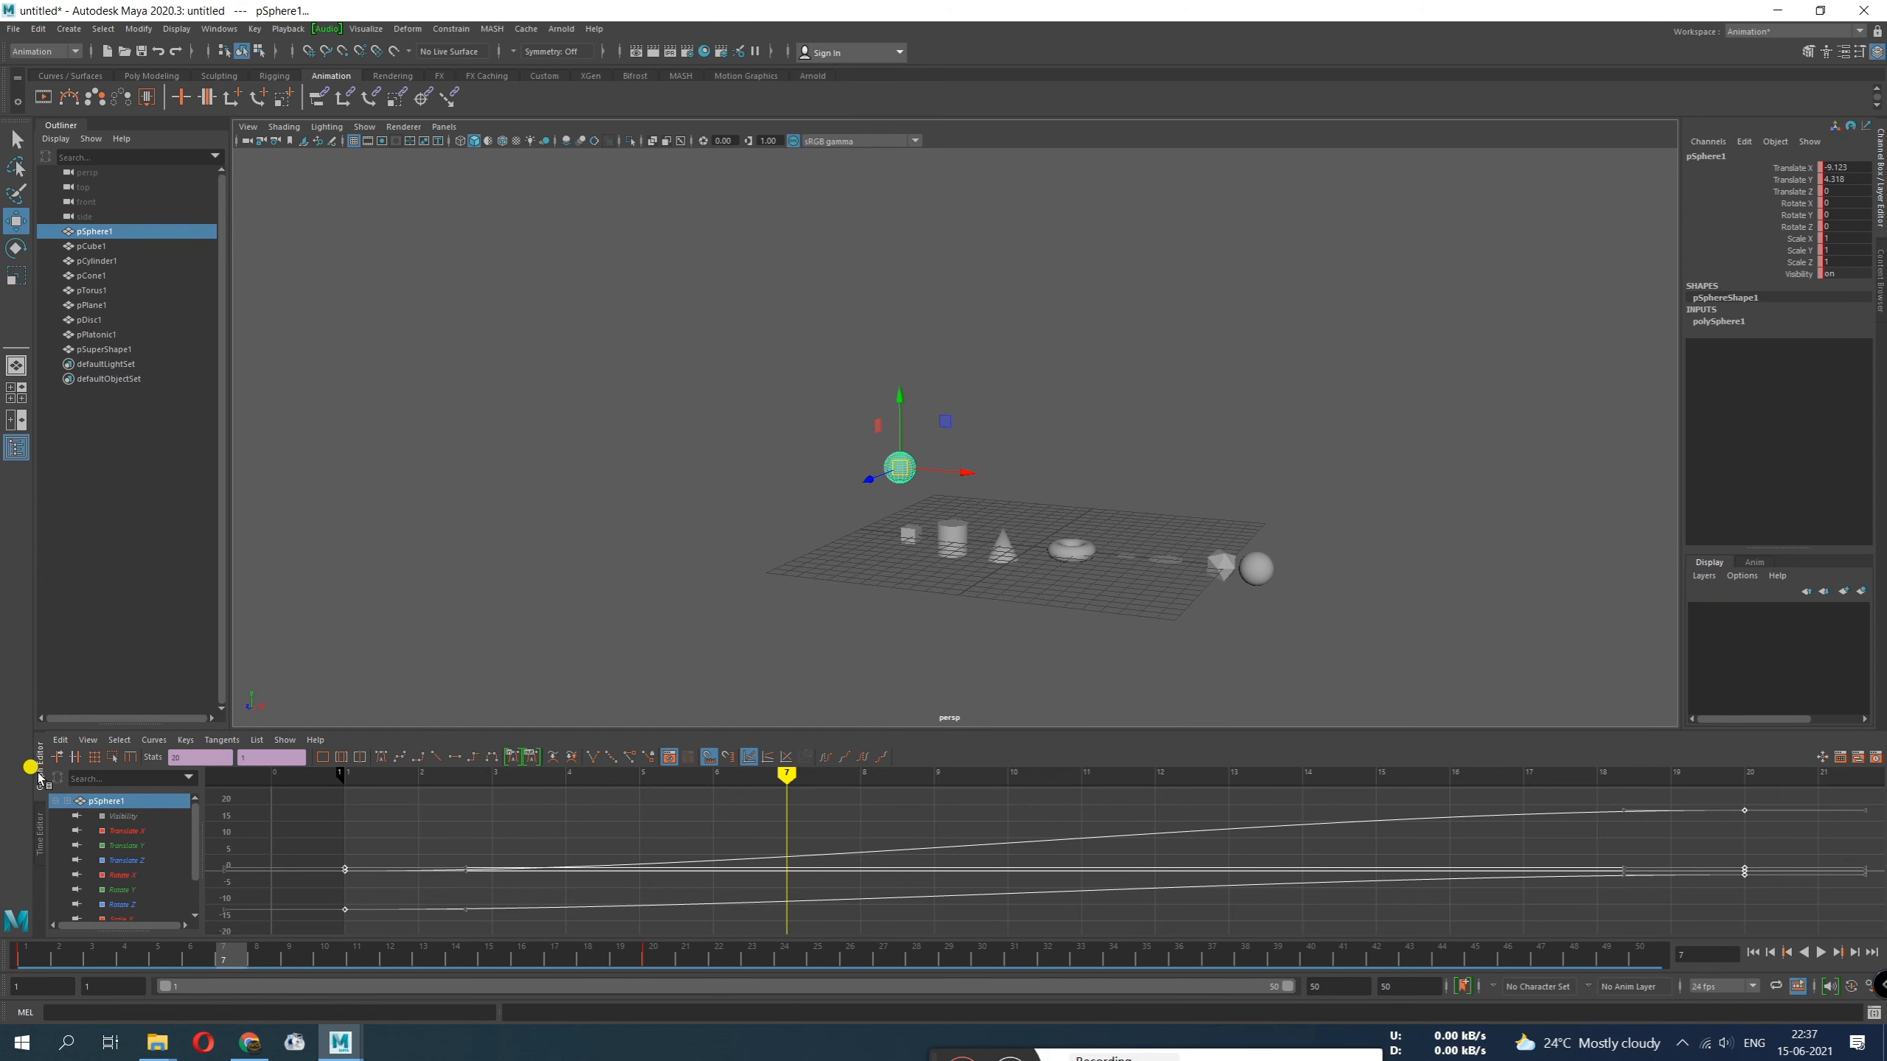
left_click(39, 777)
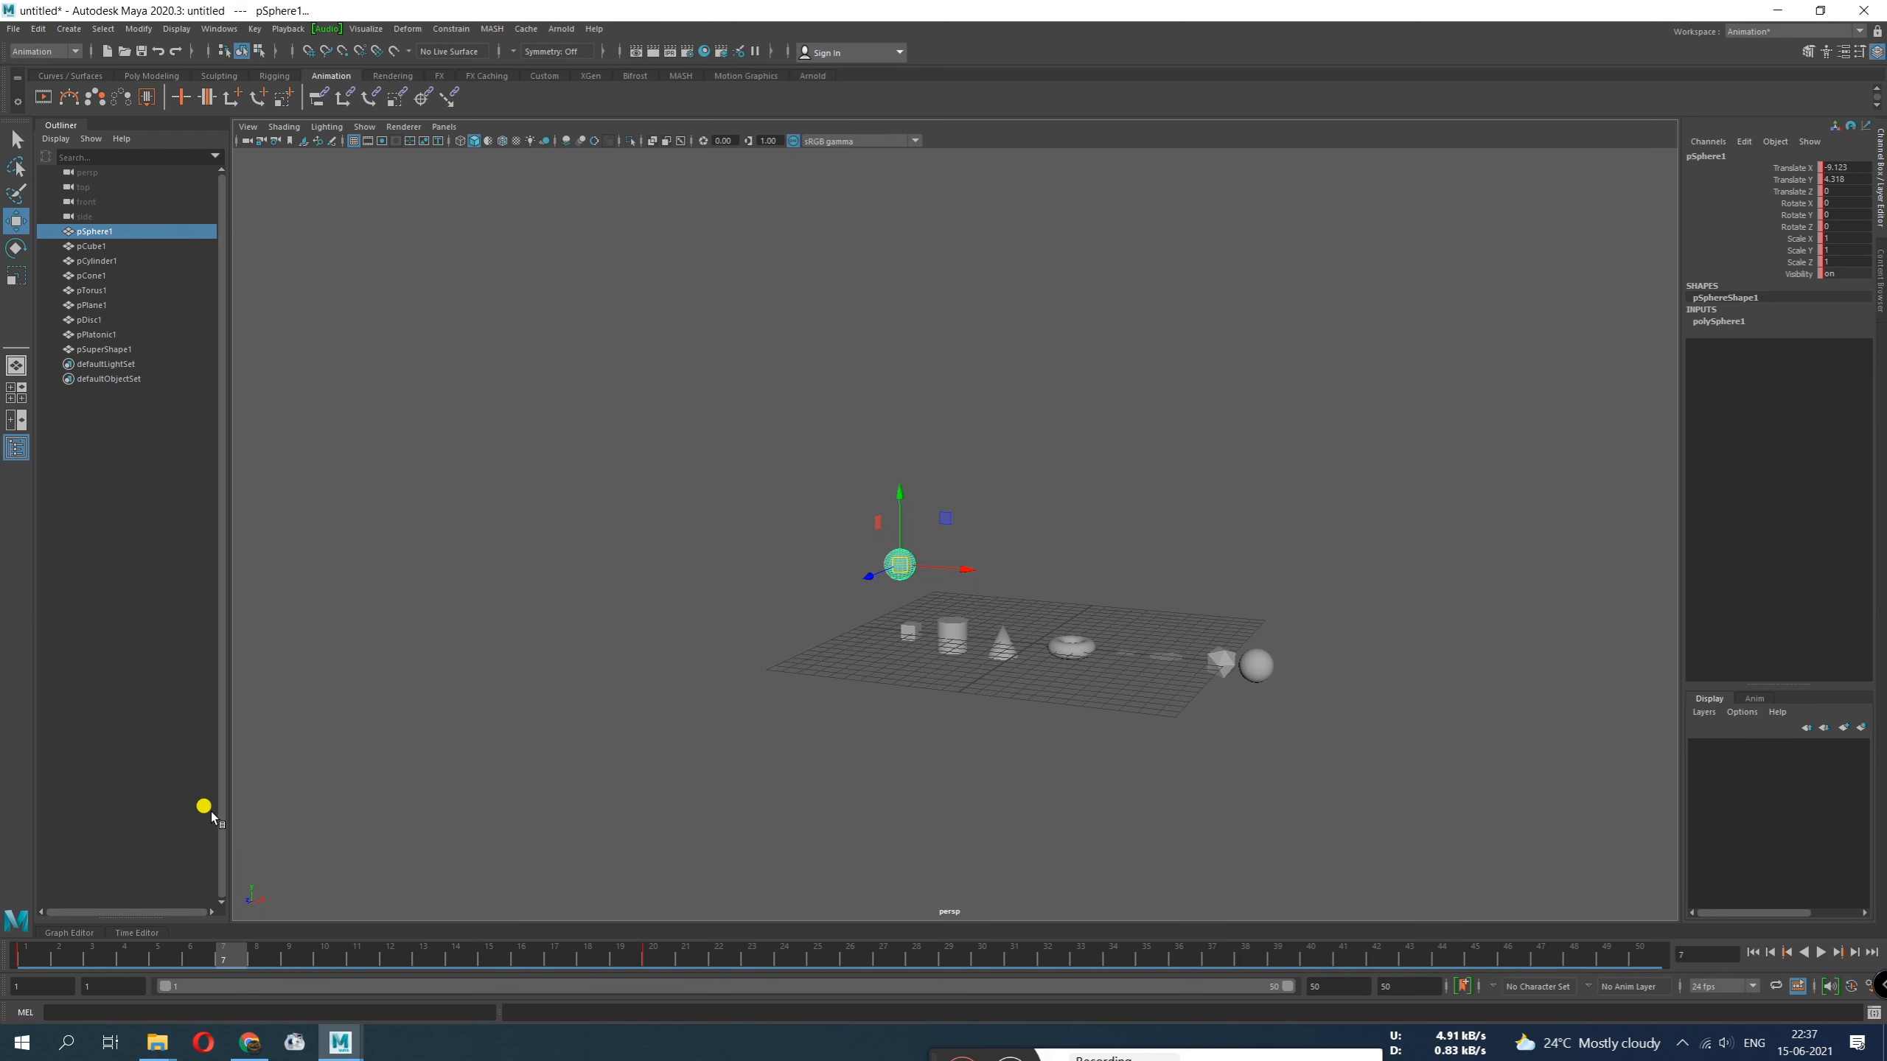
left_click(59, 934)
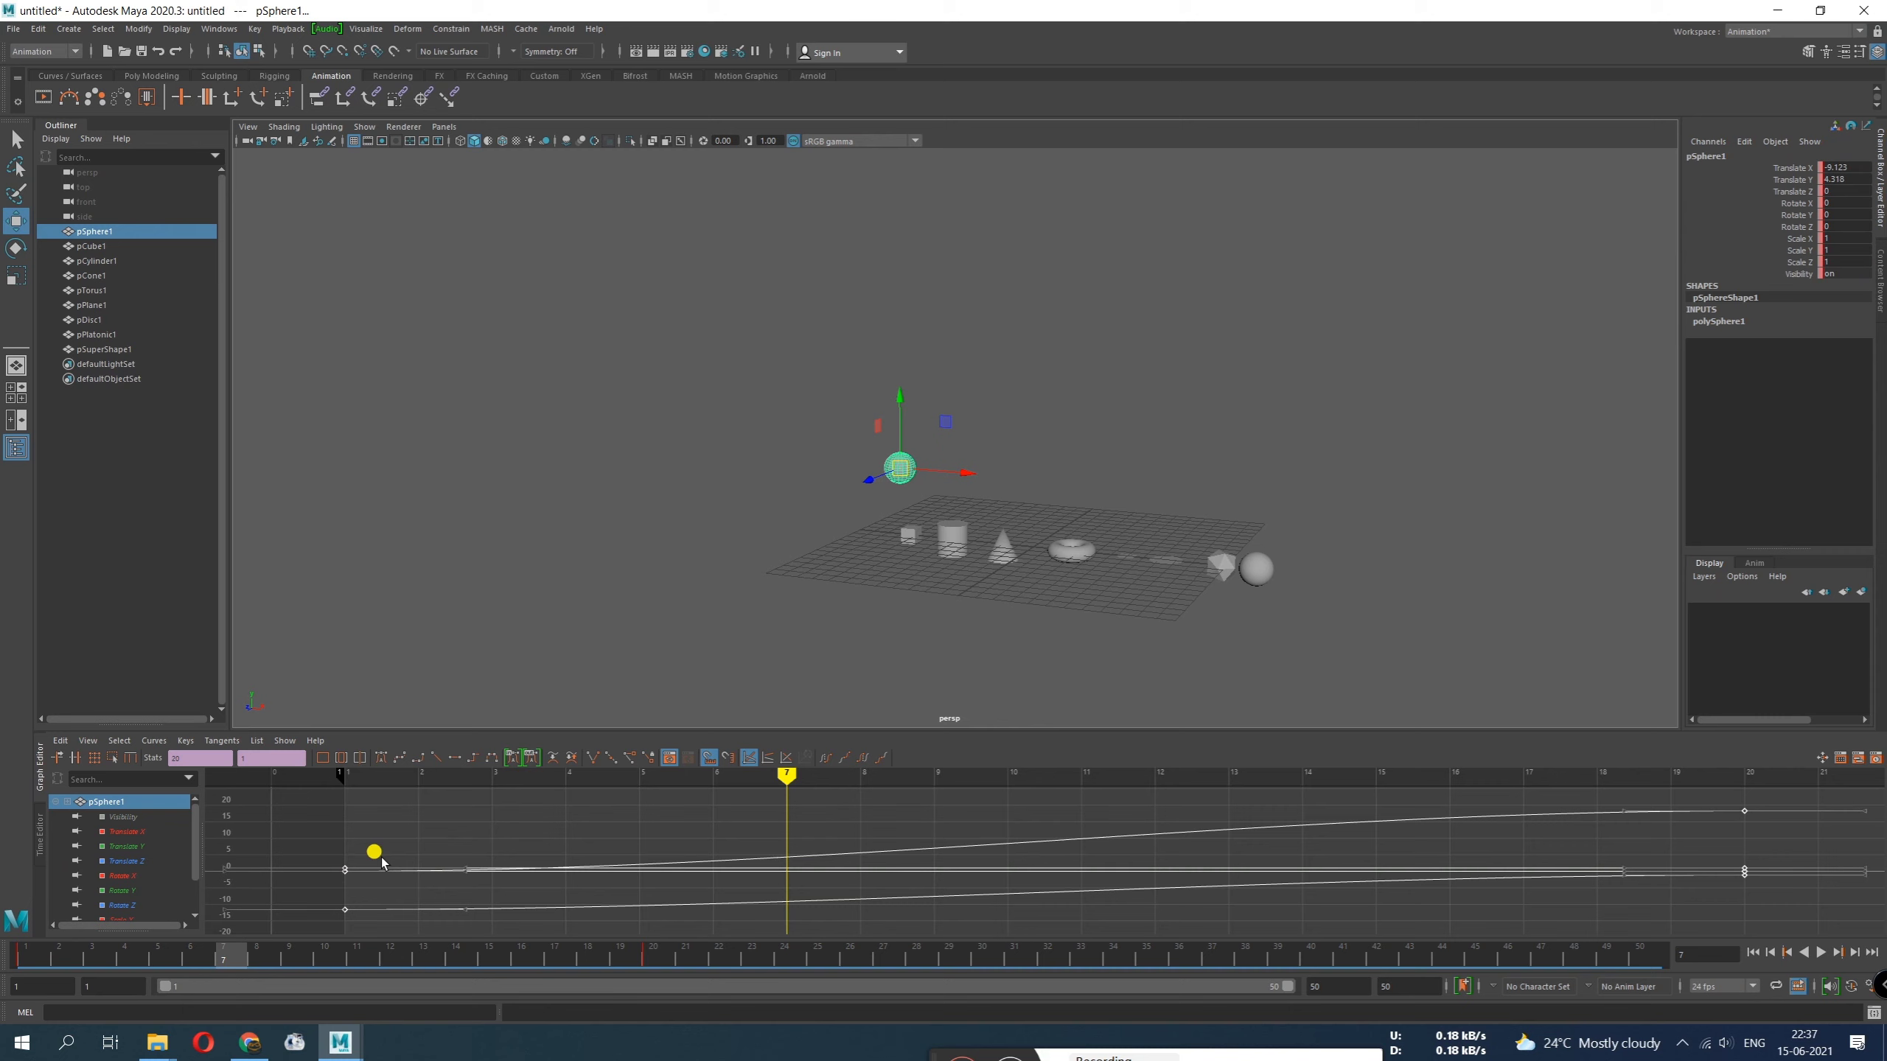
left_click(39, 838)
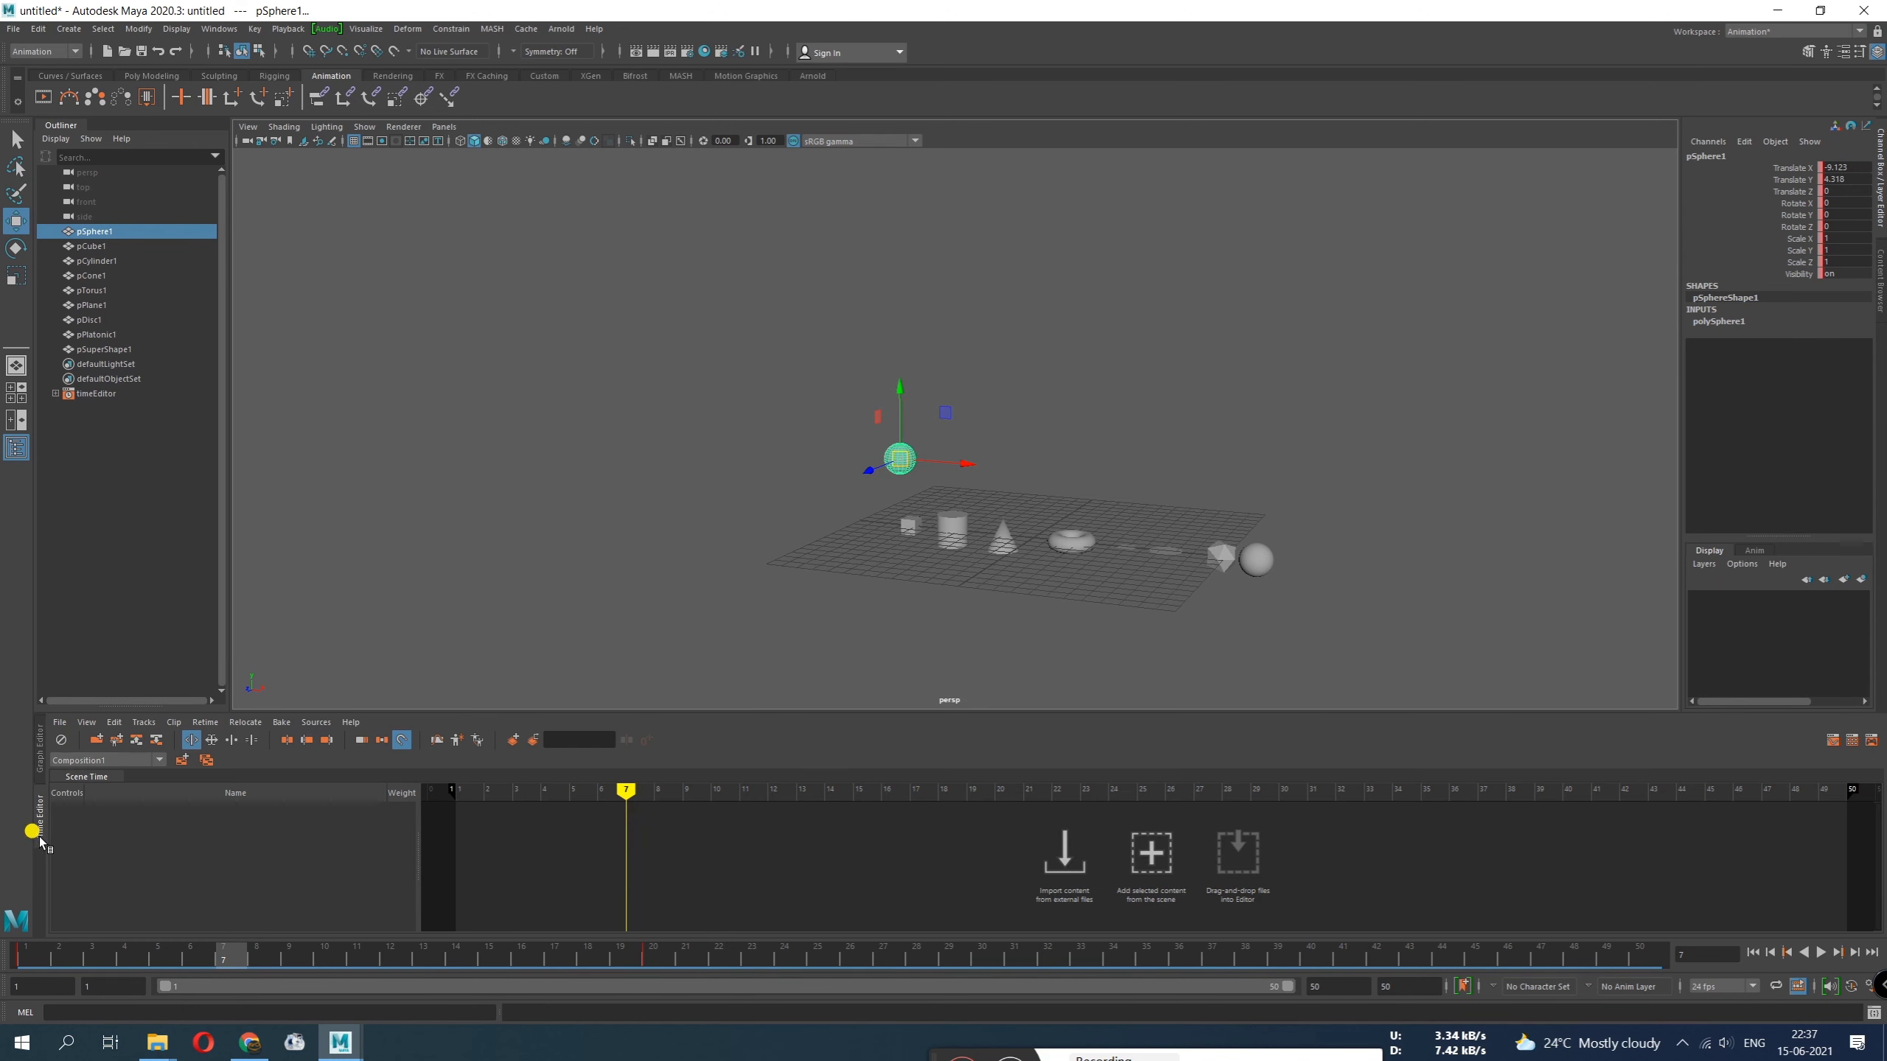
left_click(40, 755)
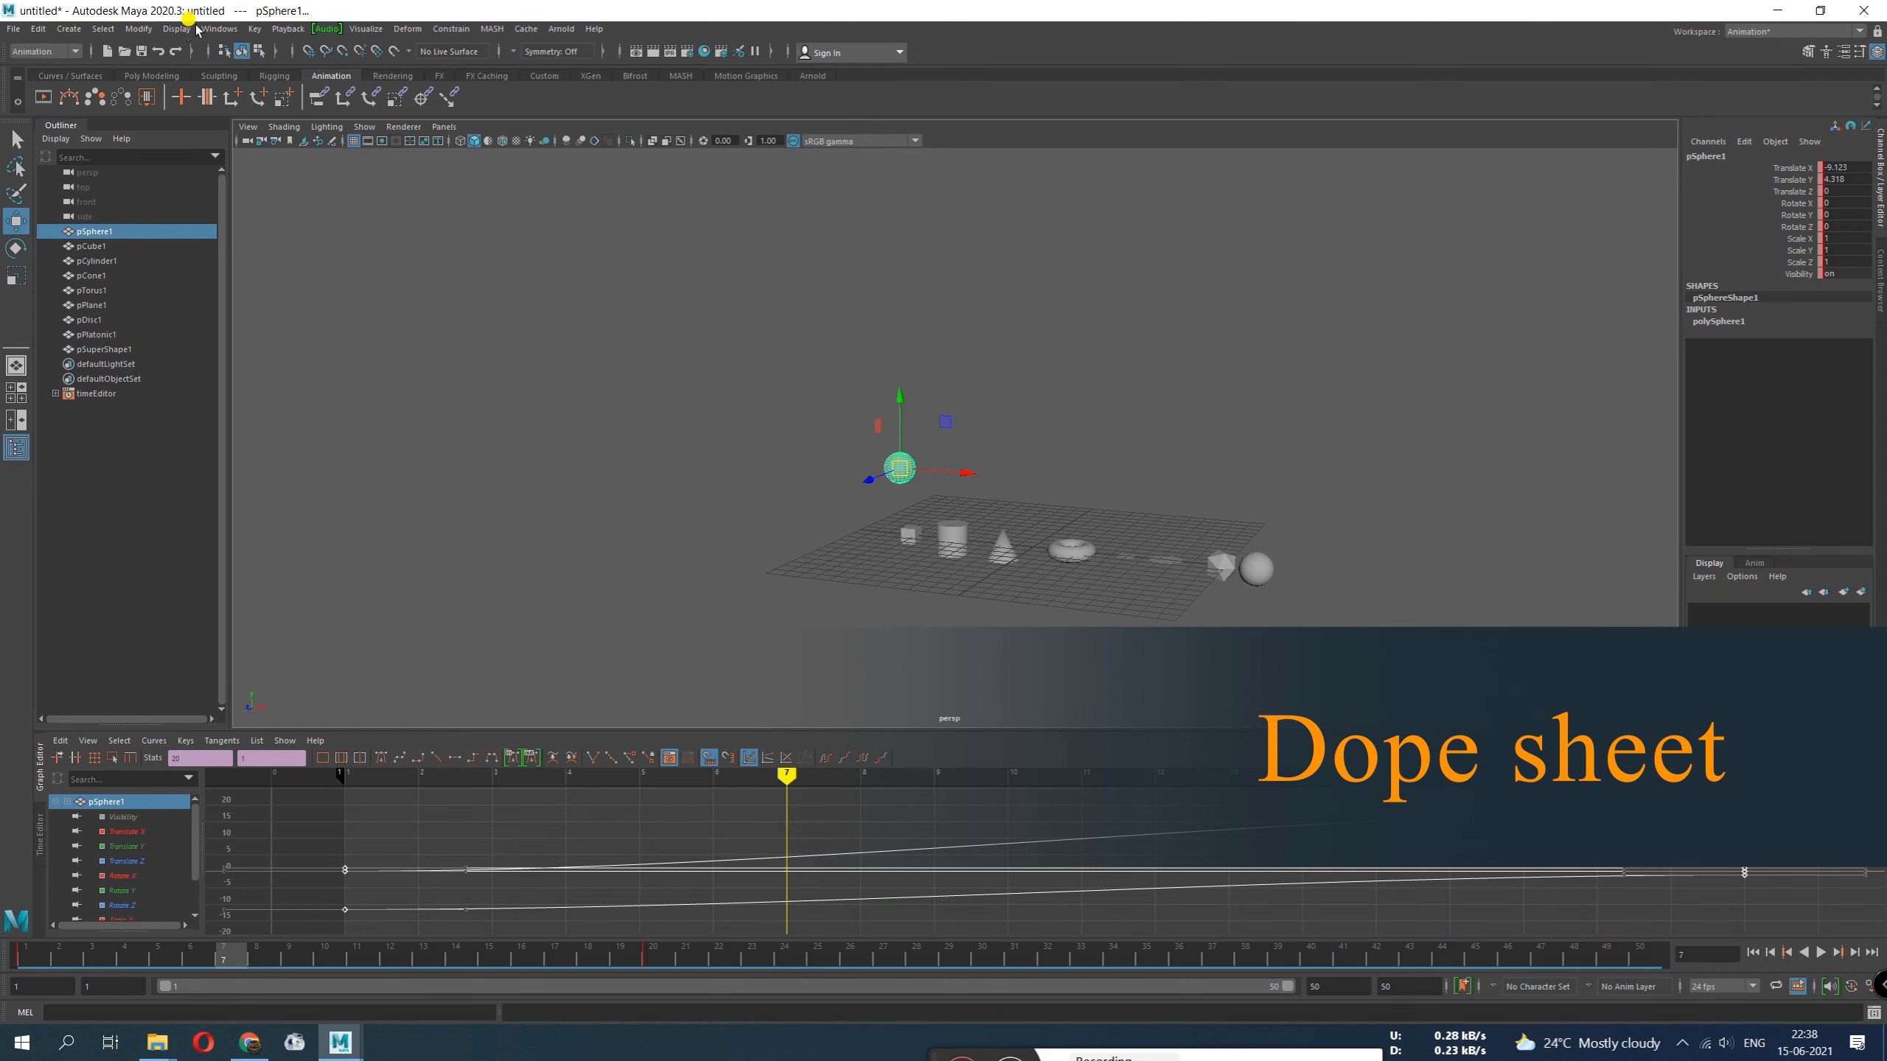
Open the Dope Sheet from Windows > Animation Editors and move it lower right
left_click(219, 28)
mouse_move(243, 98)
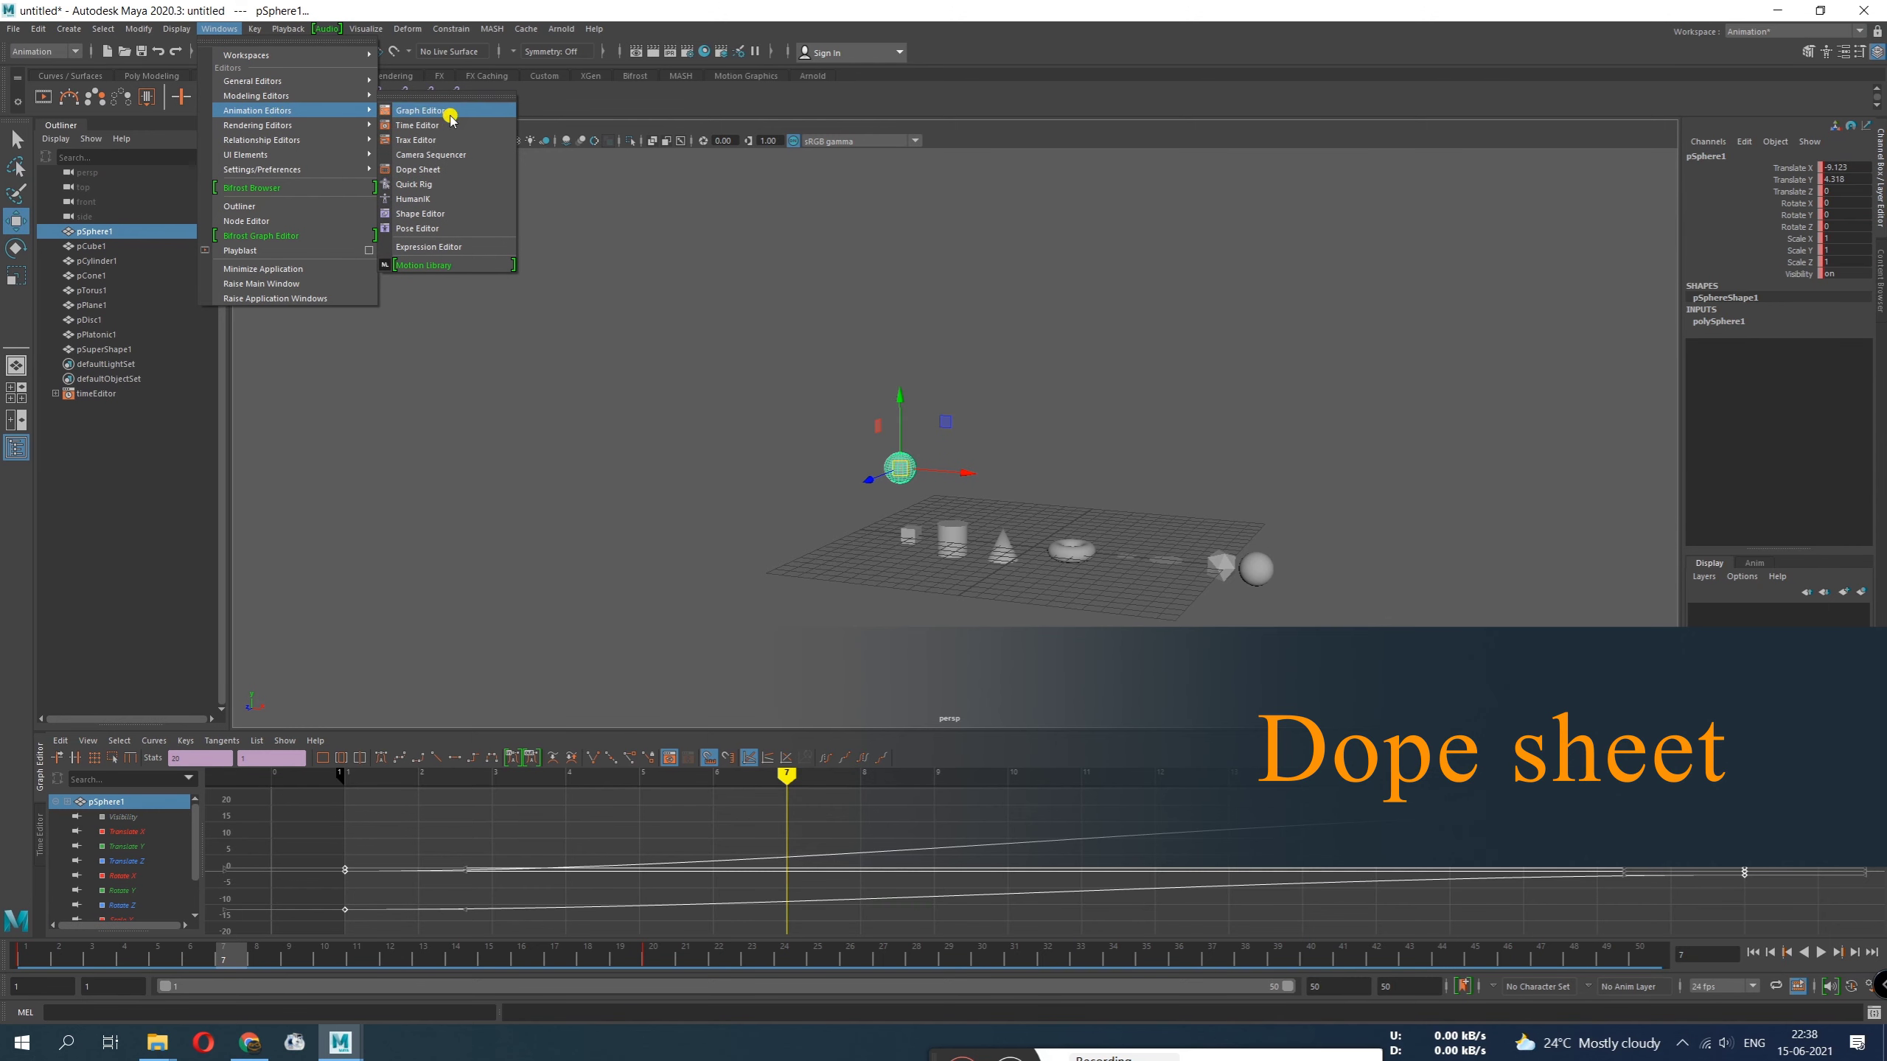
left_click(444, 170)
left_click_drag(291, 173, 740, 377)
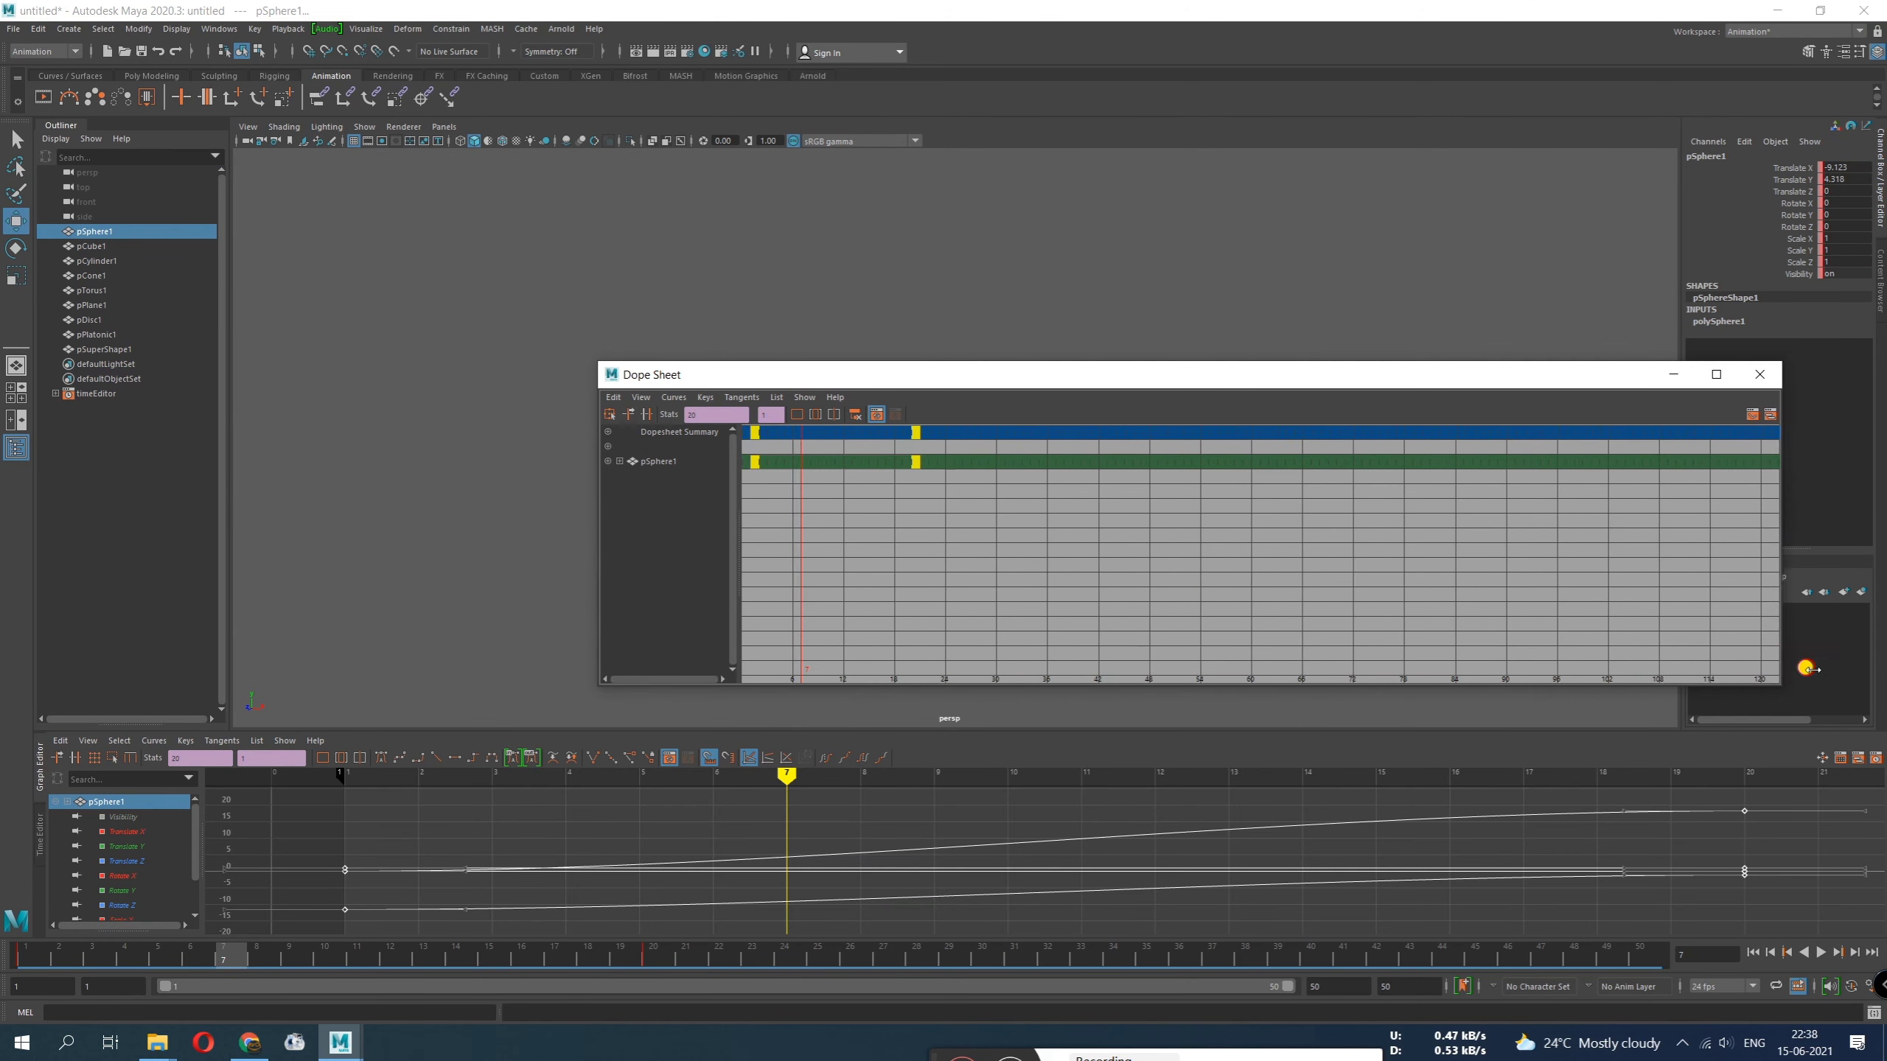
Widen and pan the Dope Sheet, then select and trial-move pSphere1's two keys
left_click_drag(1807, 669, 1826, 680)
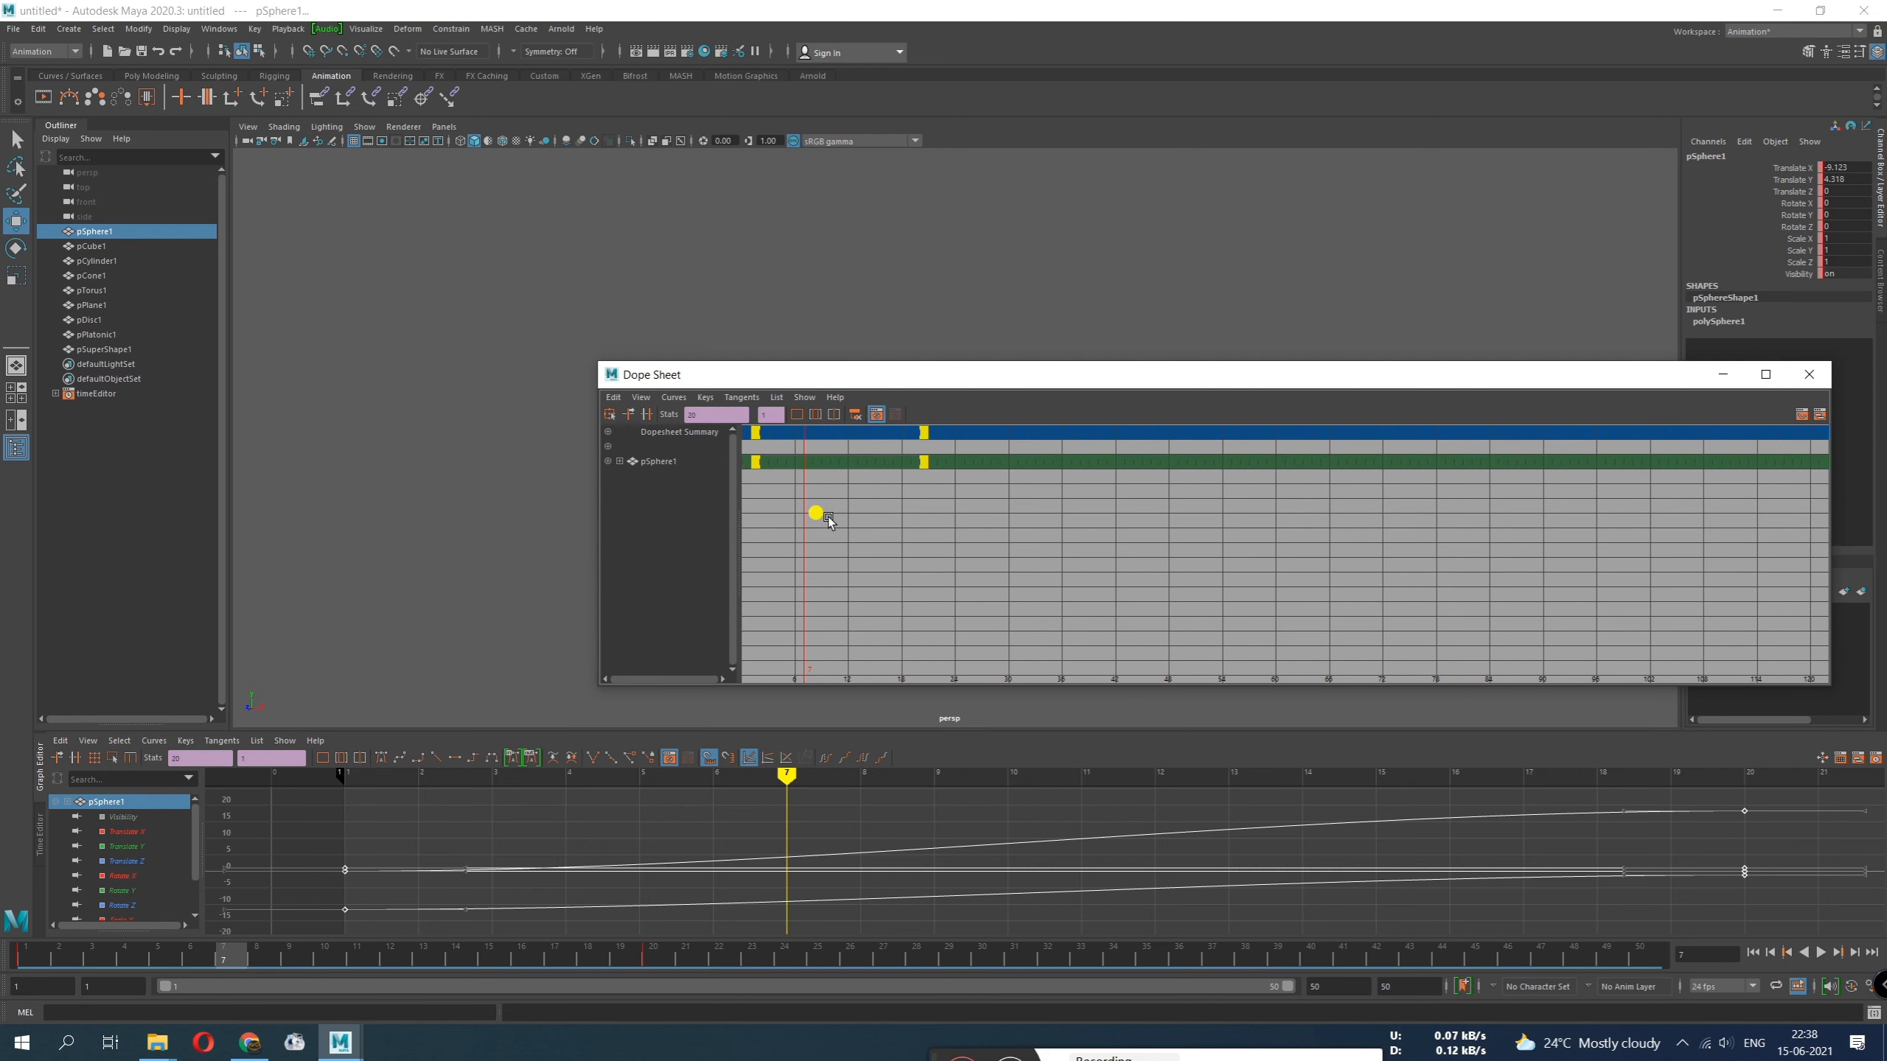
middle_click_drag(876, 515, 1129, 543, "alt")
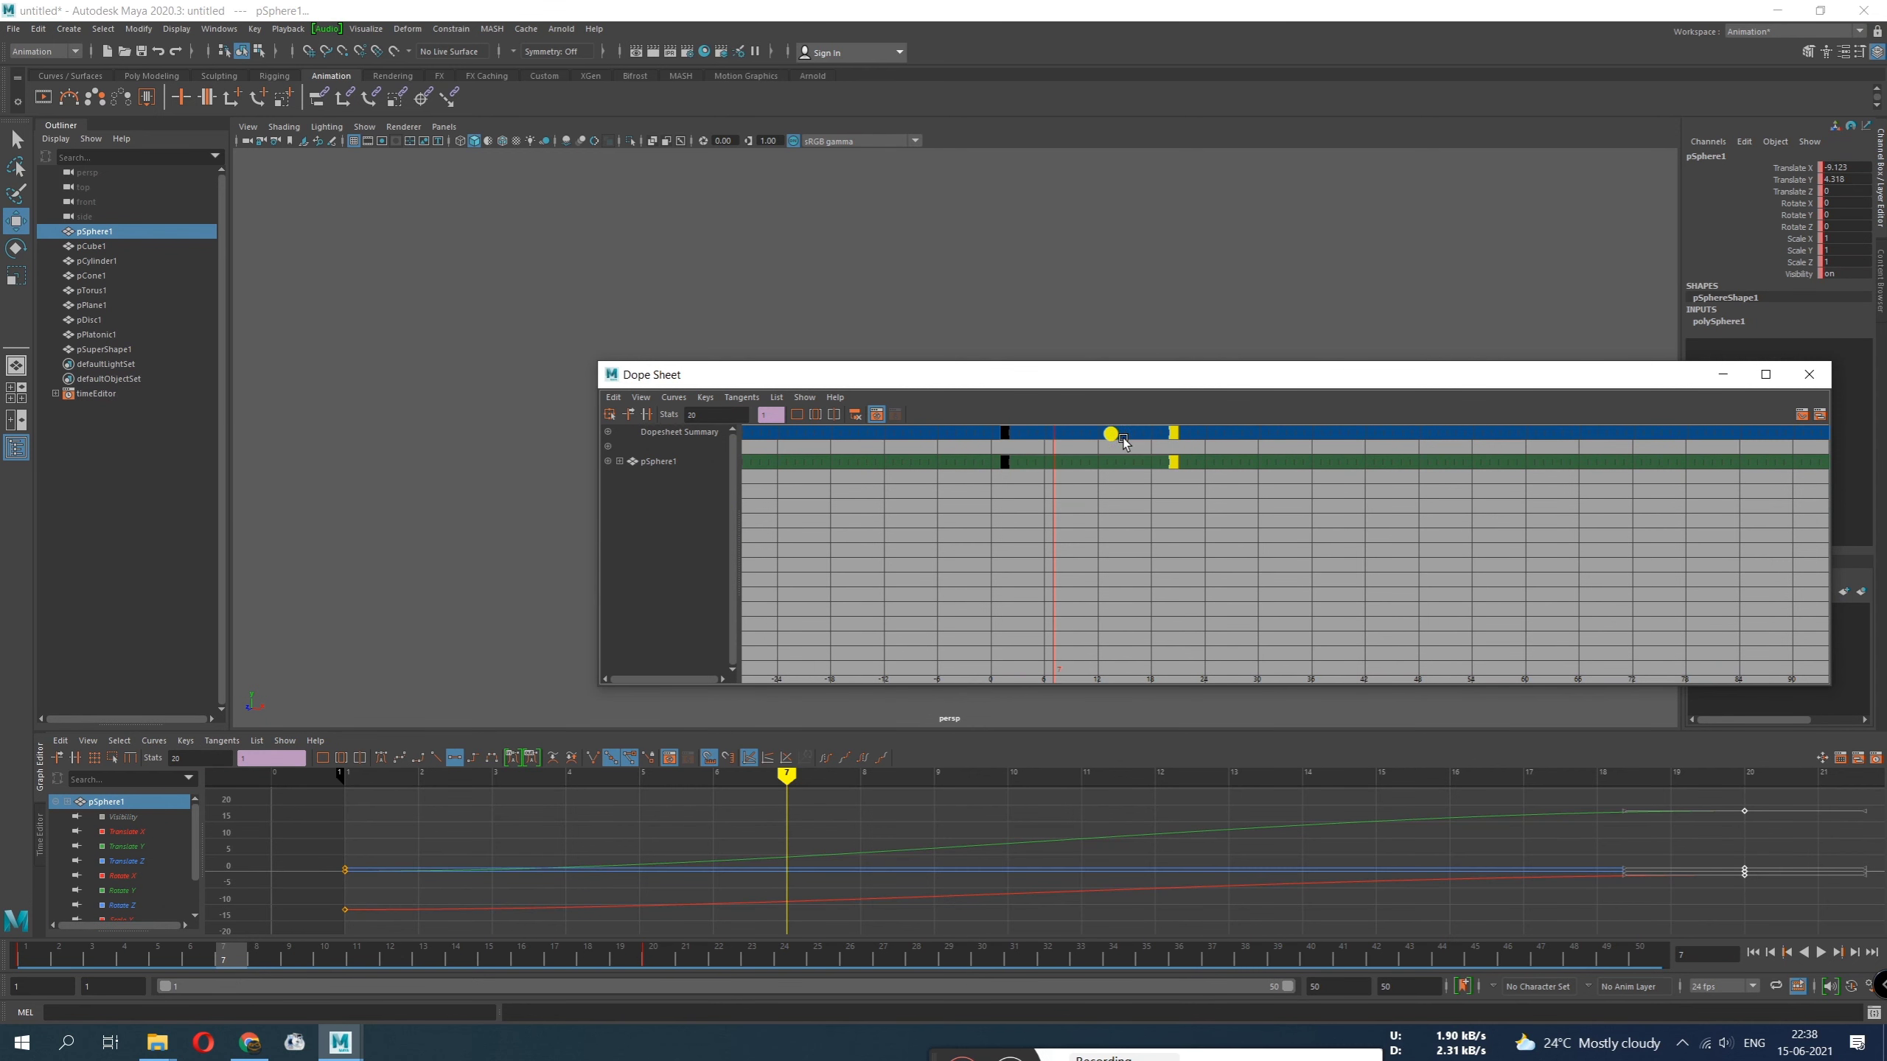
left_click_drag(964, 429, 1103, 513)
left_click_drag(1121, 427, 1215, 440)
mouse_move(1176, 440)
left_mouse_down()
mouse_move(1304, 437)
mouse_move(1144, 437)
left_mouse_up()
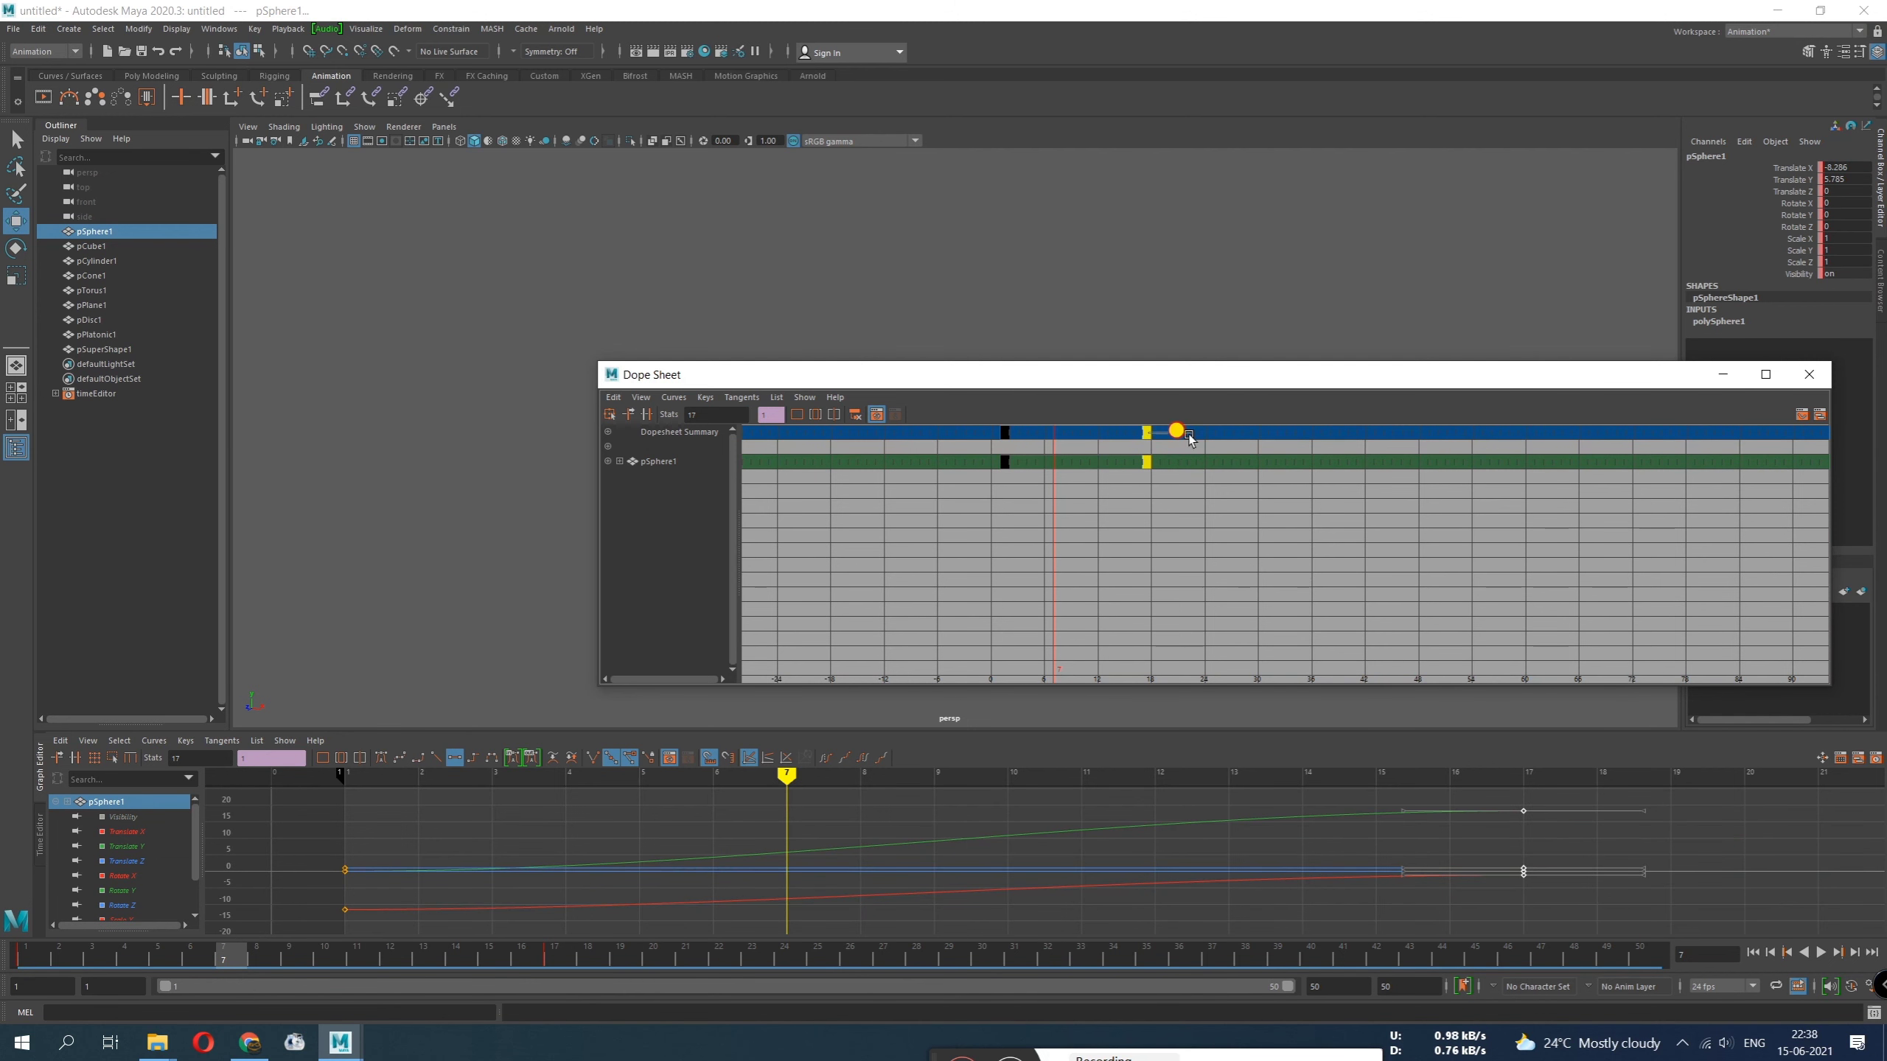
left_click(1174, 434)
left_click(1146, 435)
left_click_drag(1144, 434, 1359, 440)
Undo the trial moves, then retime the keys to about frame 4 and frame 24, checking playback
key("ctrl+z")
key("ctrl+z")
left_click(1005, 434)
left_click_drag(1004, 437, 1581, 312)
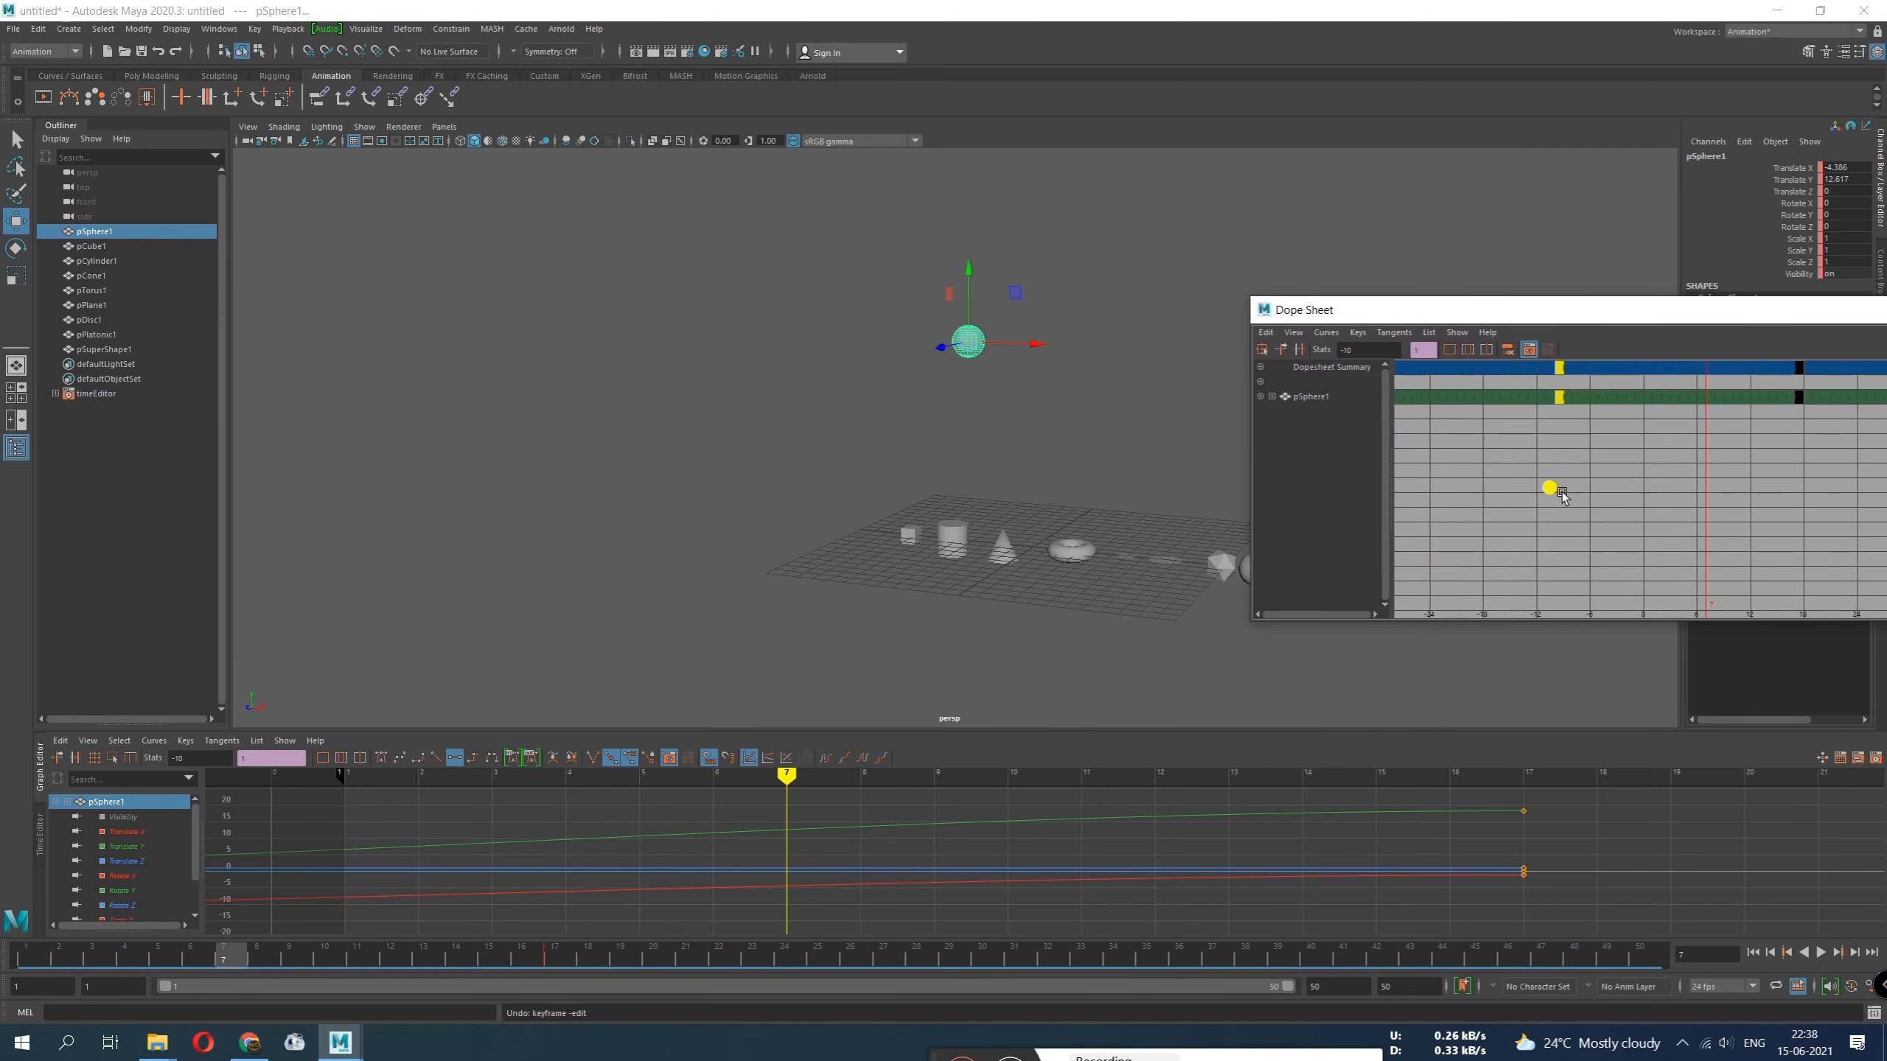
key("alt+v")
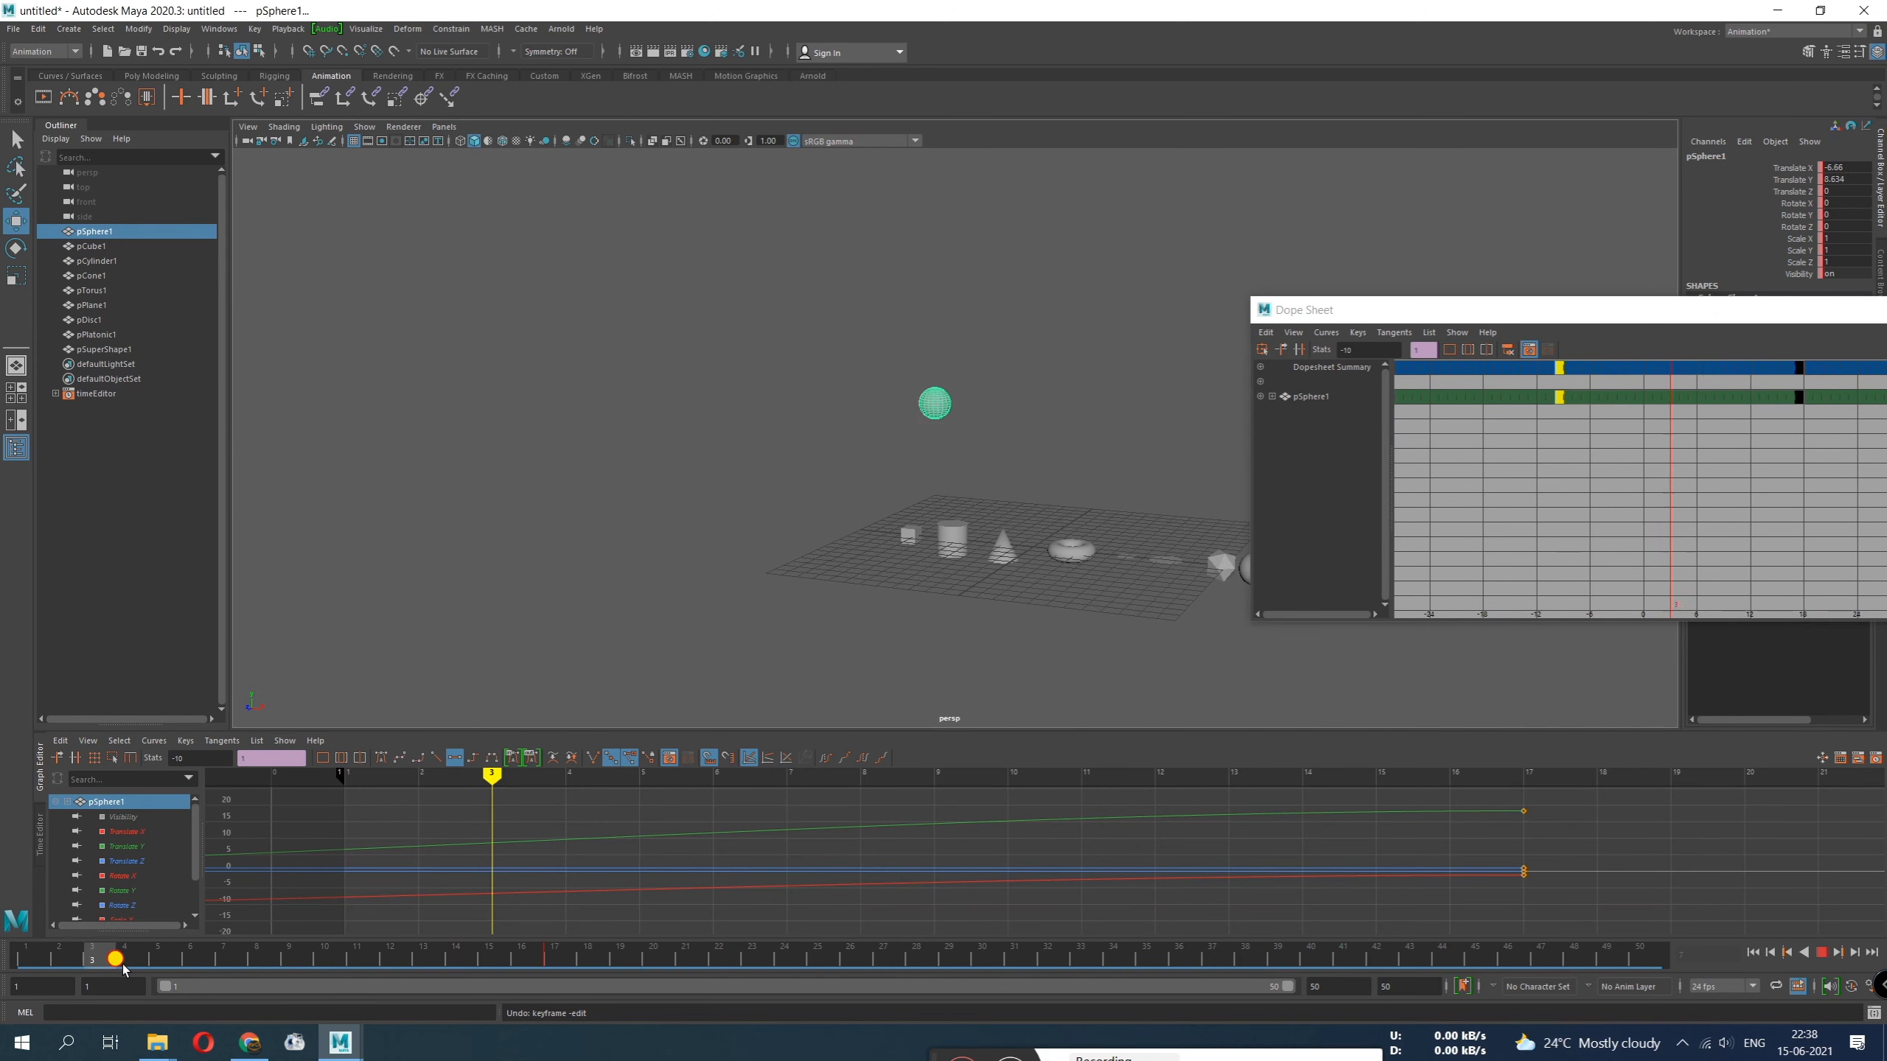
left_click_drag(177, 935, 25, 951)
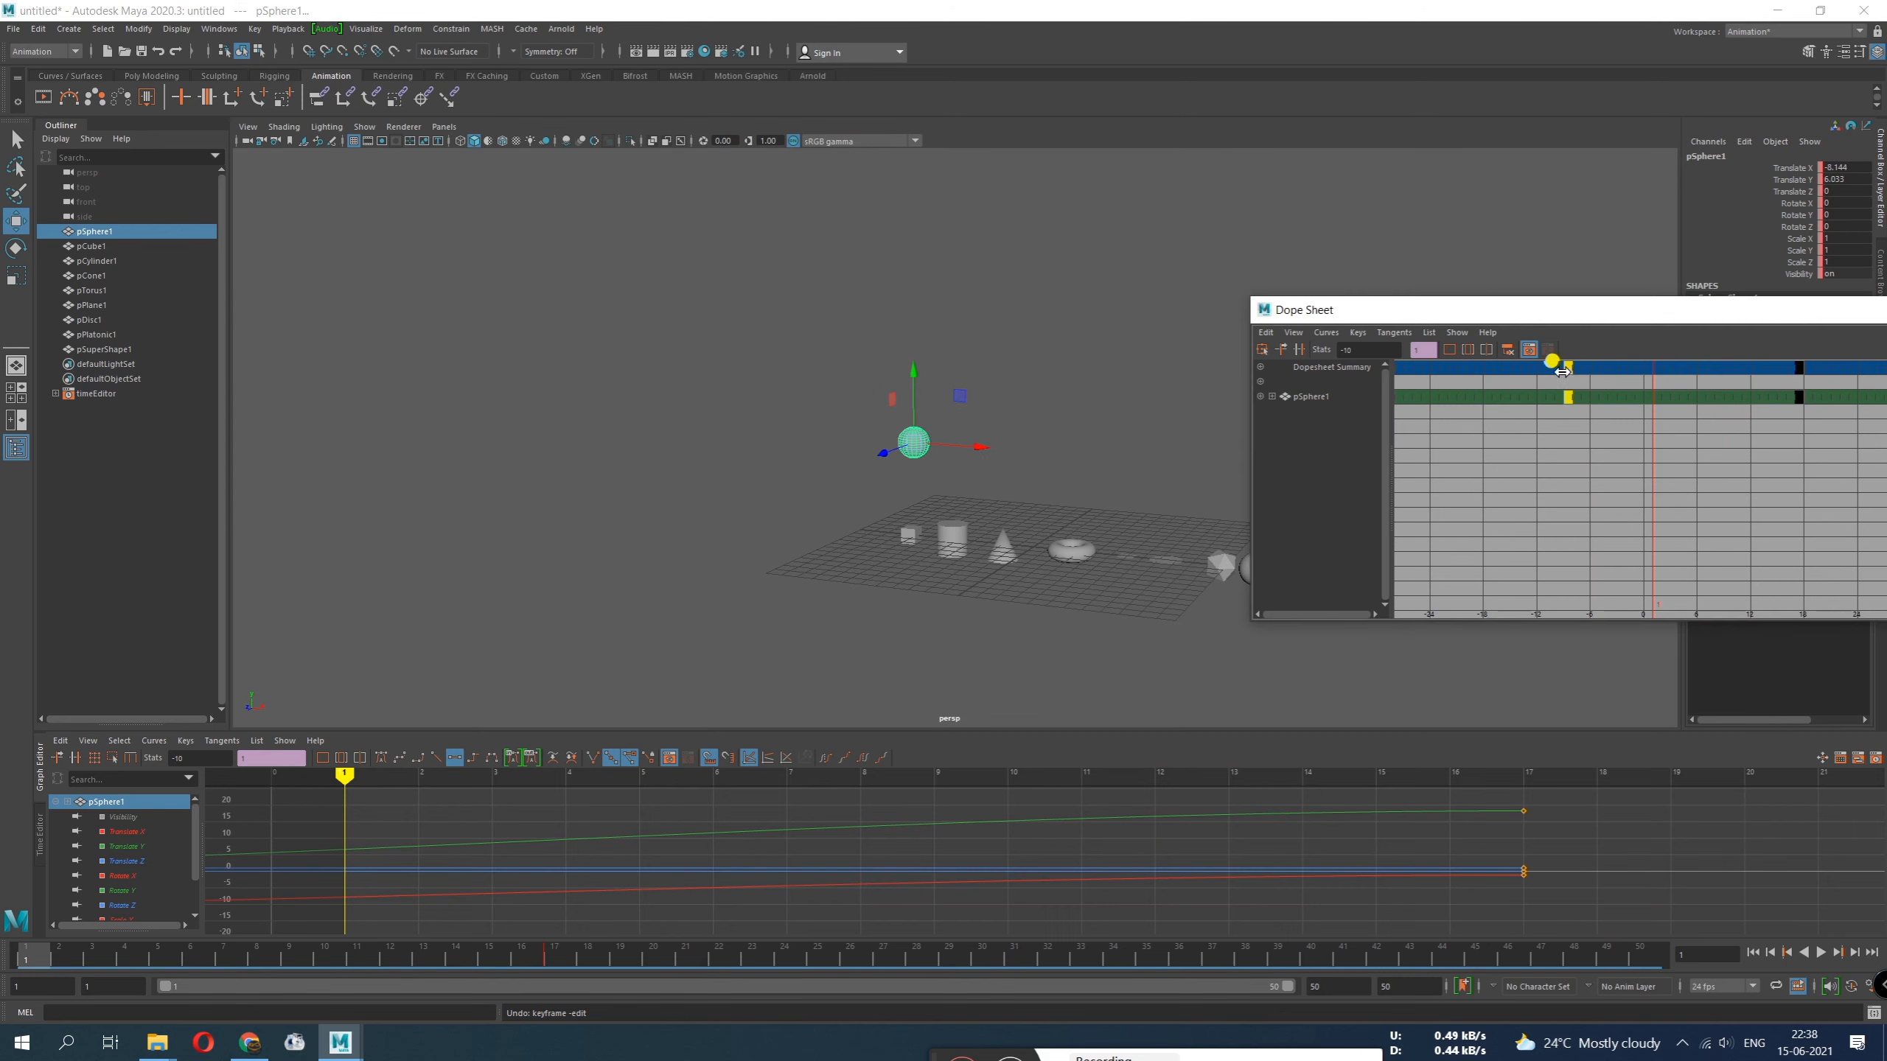
middle_click_drag(1560, 372, 1683, 375)
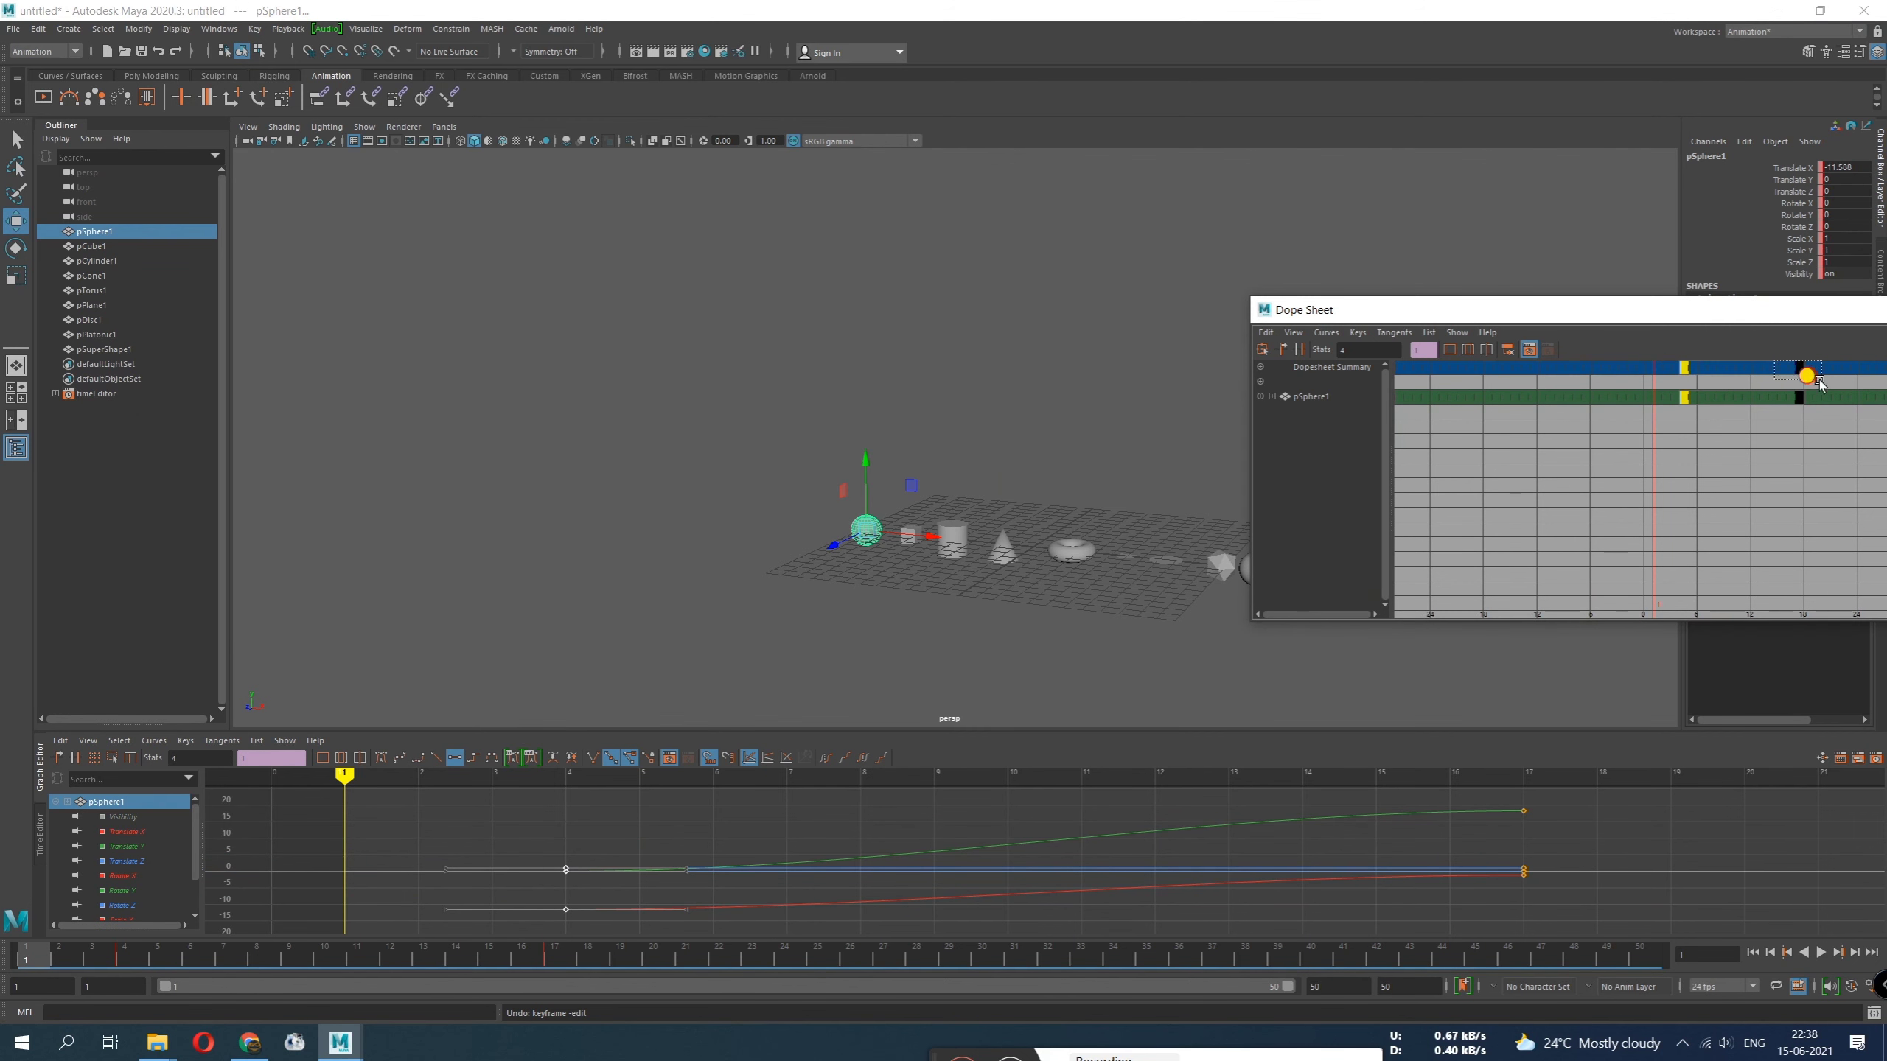
left_click(1799, 369)
middle_click_drag(1811, 379, 1860, 375)
Set the current time to frame 23 and close the floating Dope Sheet window
left_click_drag(1805, 311, 1245, 187)
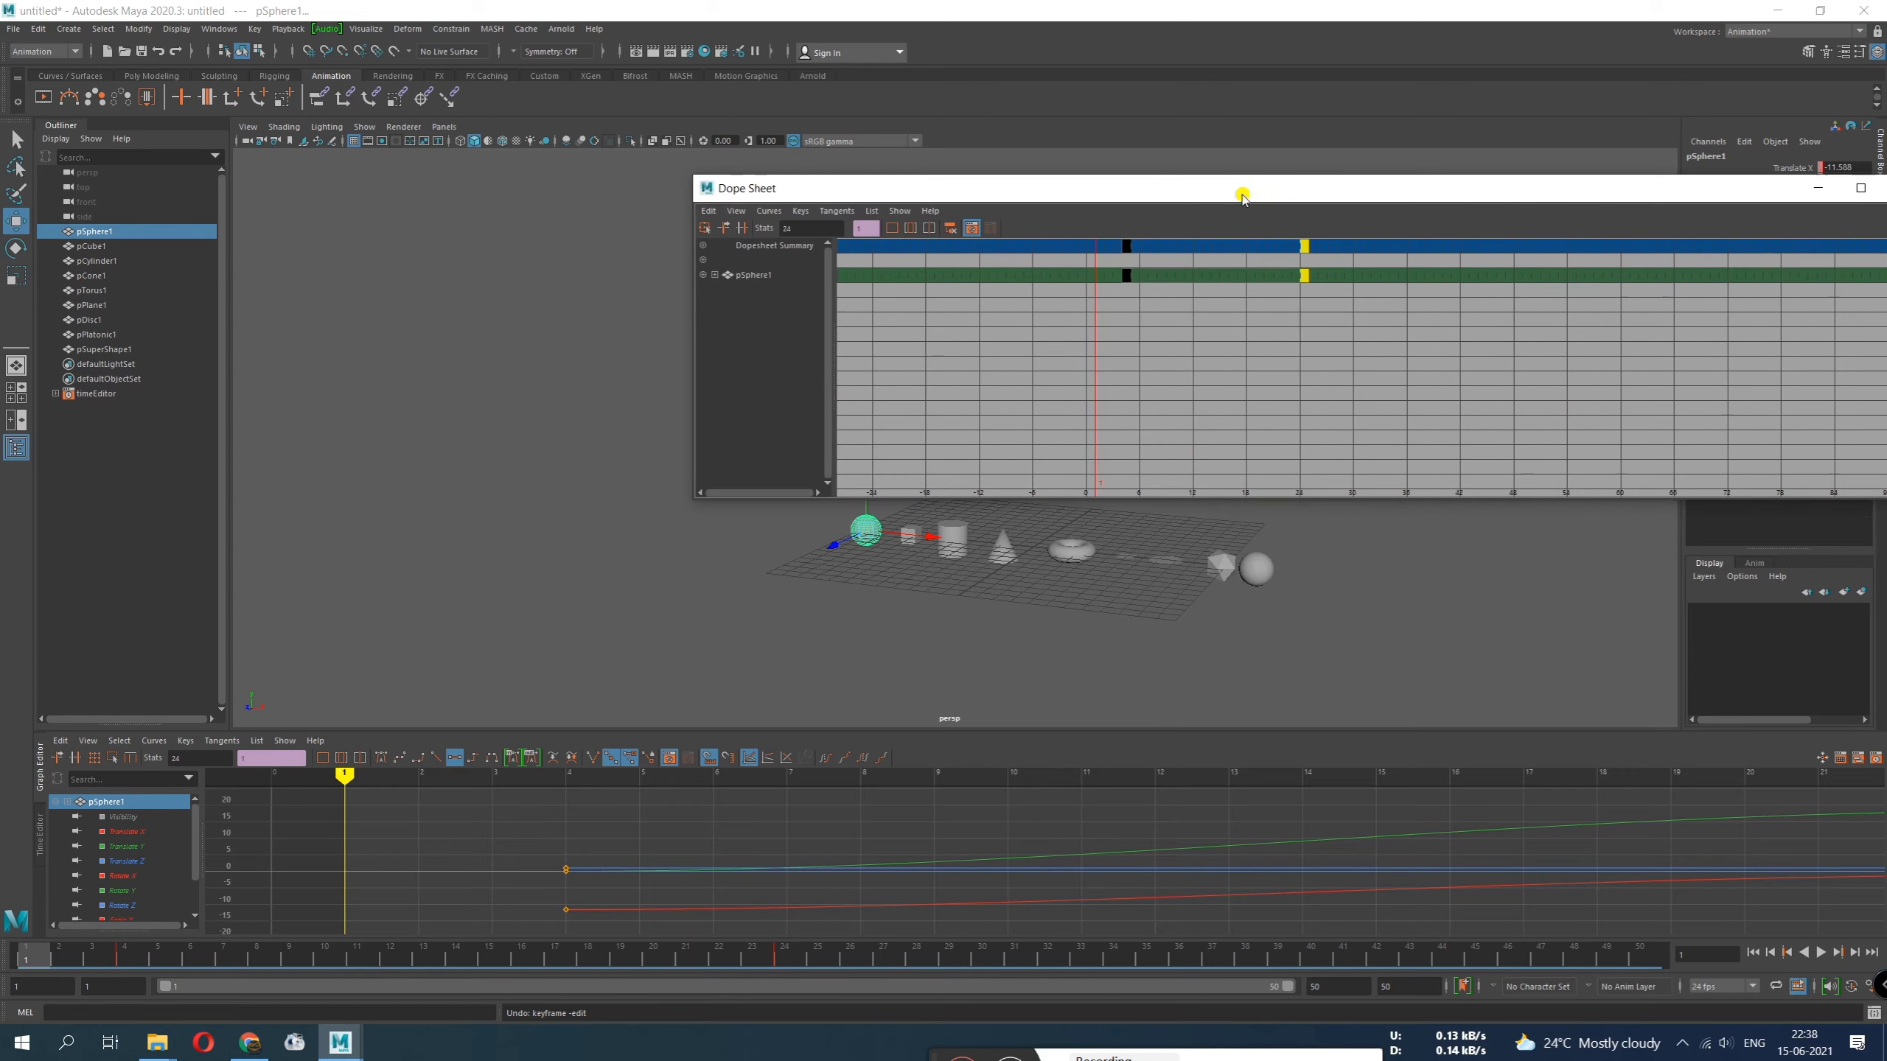
left_click_drag(118, 954, 773, 949)
left_click_drag(1415, 187, 997, 434)
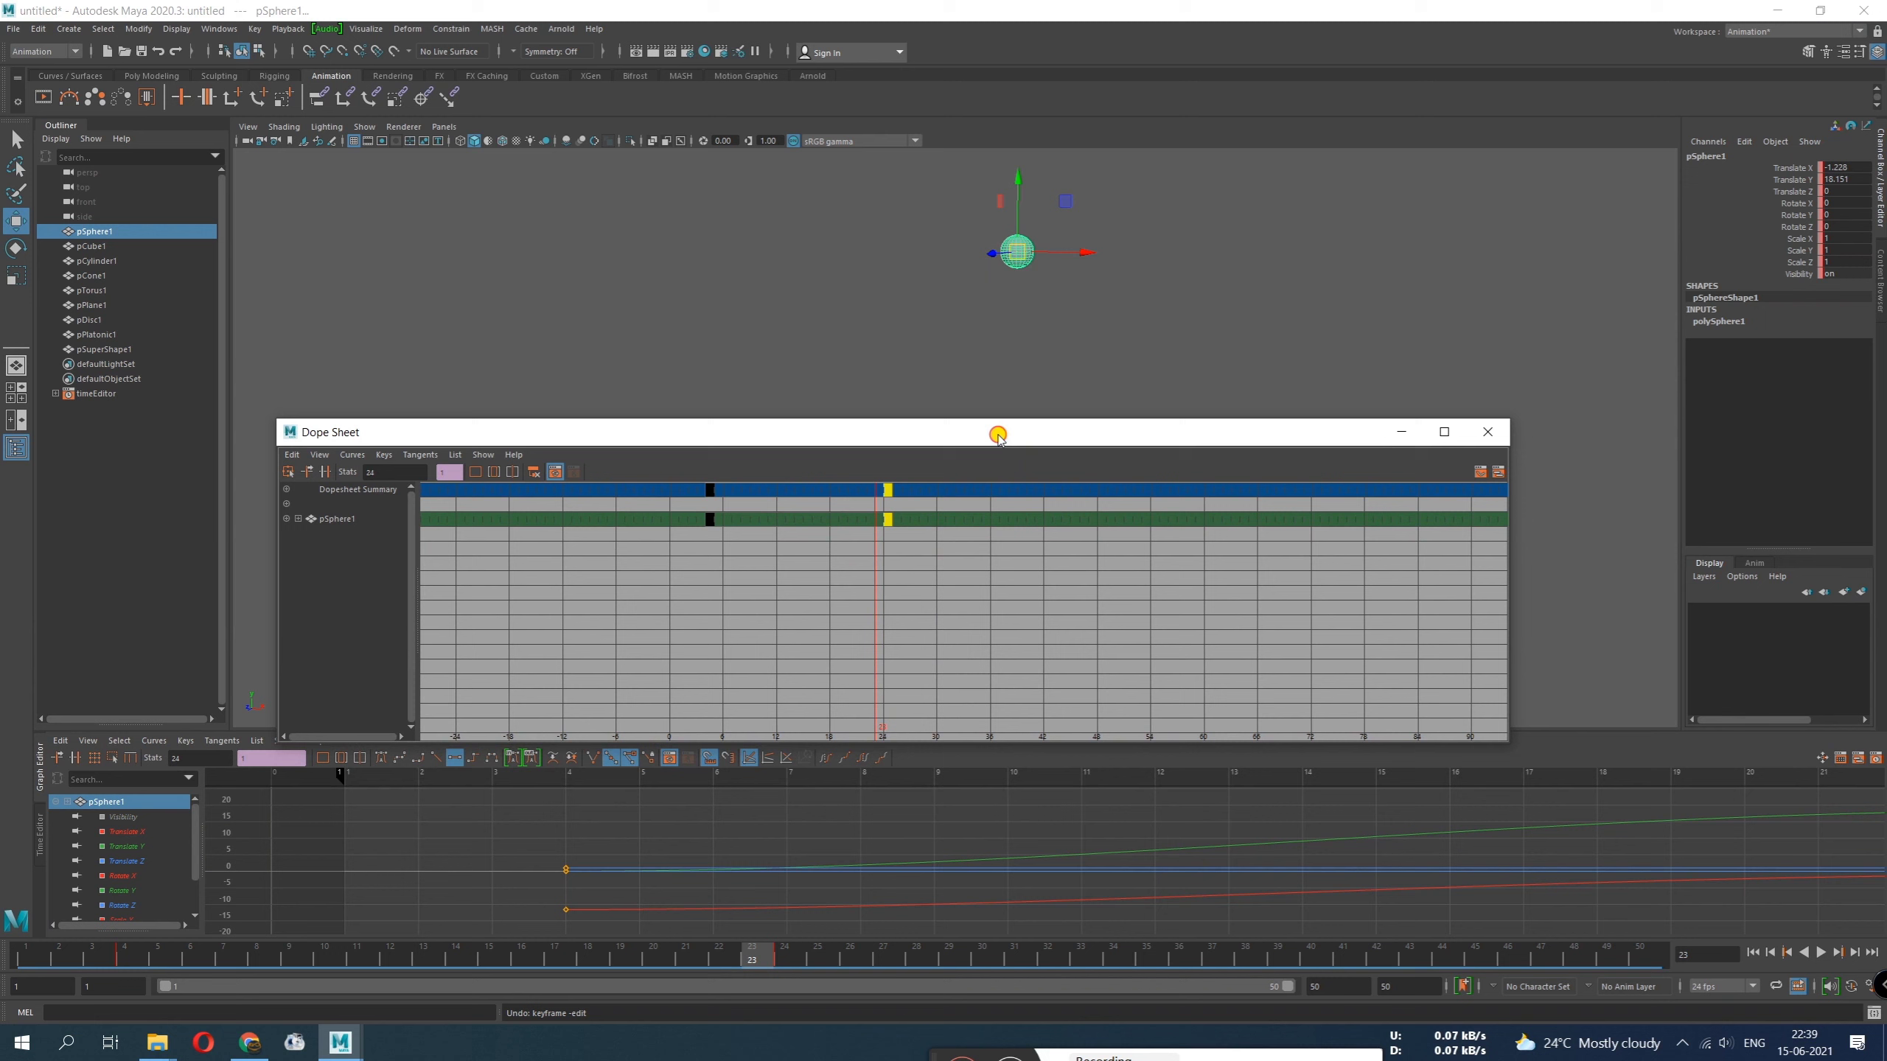
left_click(1491, 437)
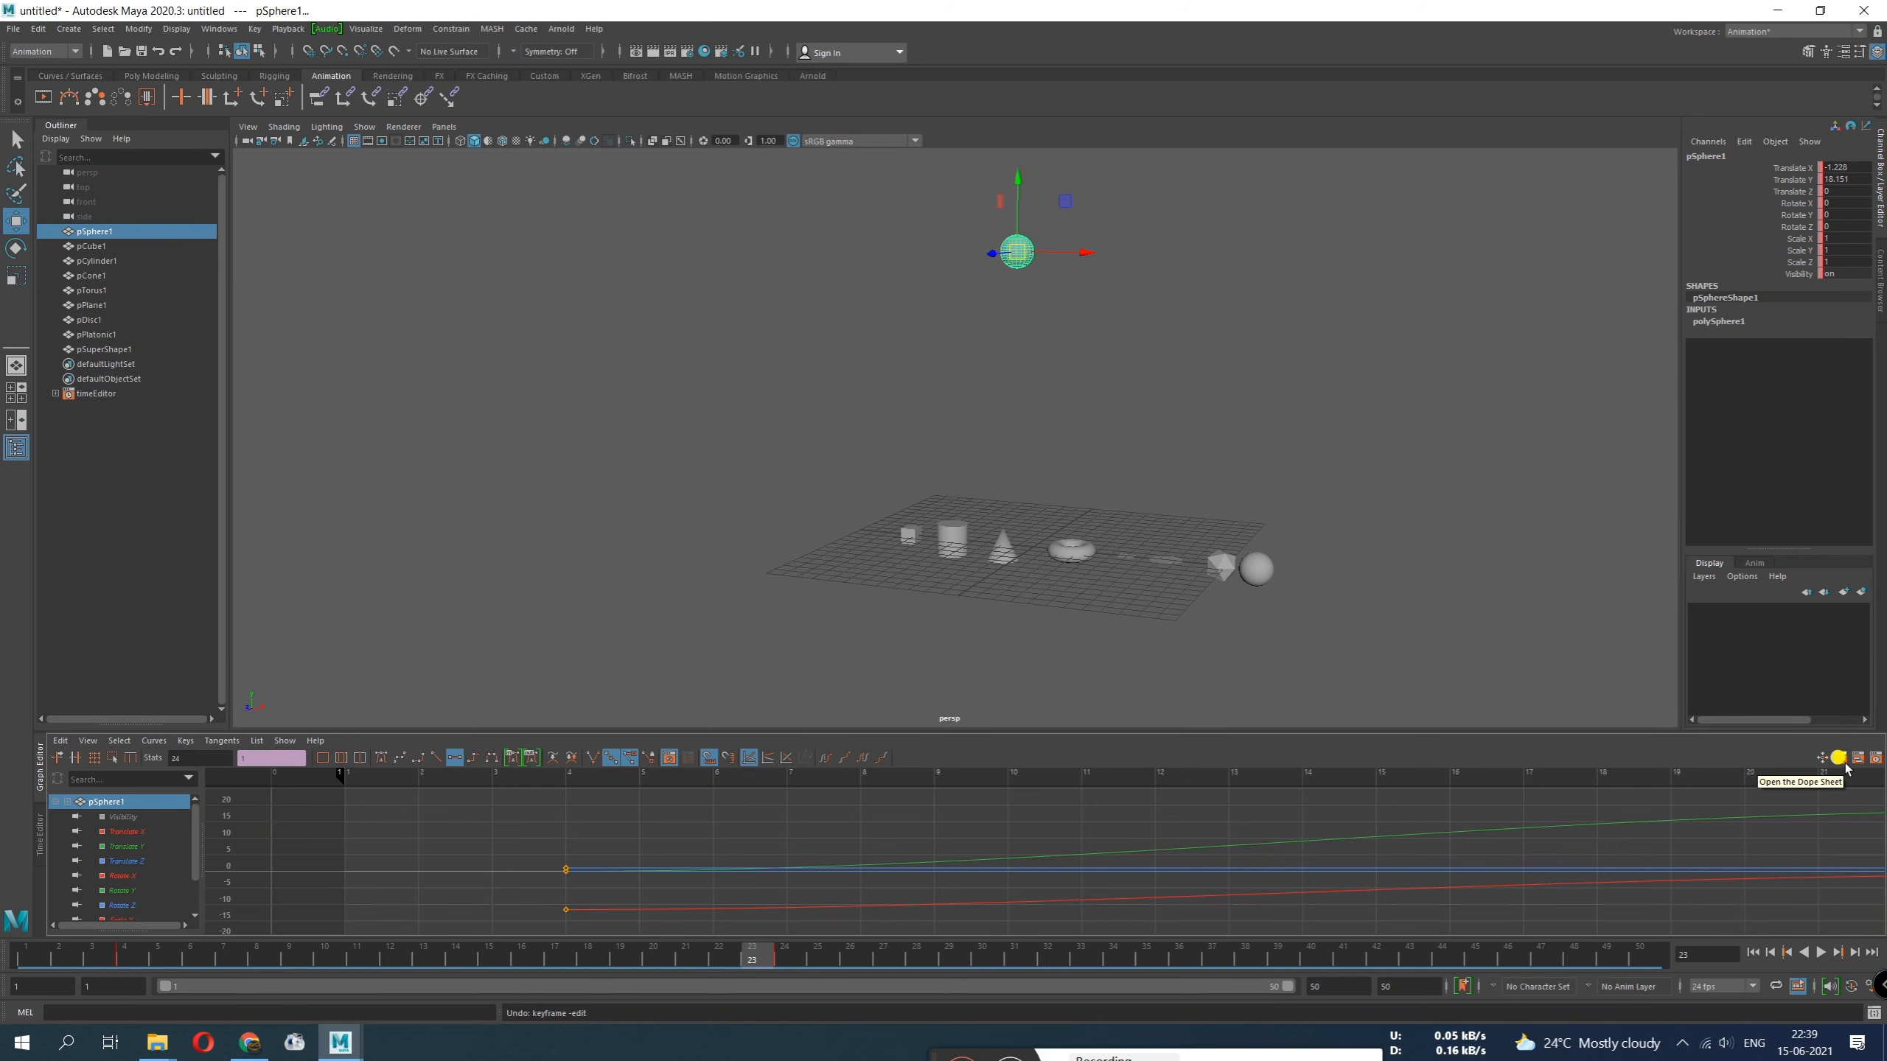
Cycle the bottom panel through Time Editor, Dope Sheet and Graph Editor, ending on the Graph Editor
left_click(1842, 760)
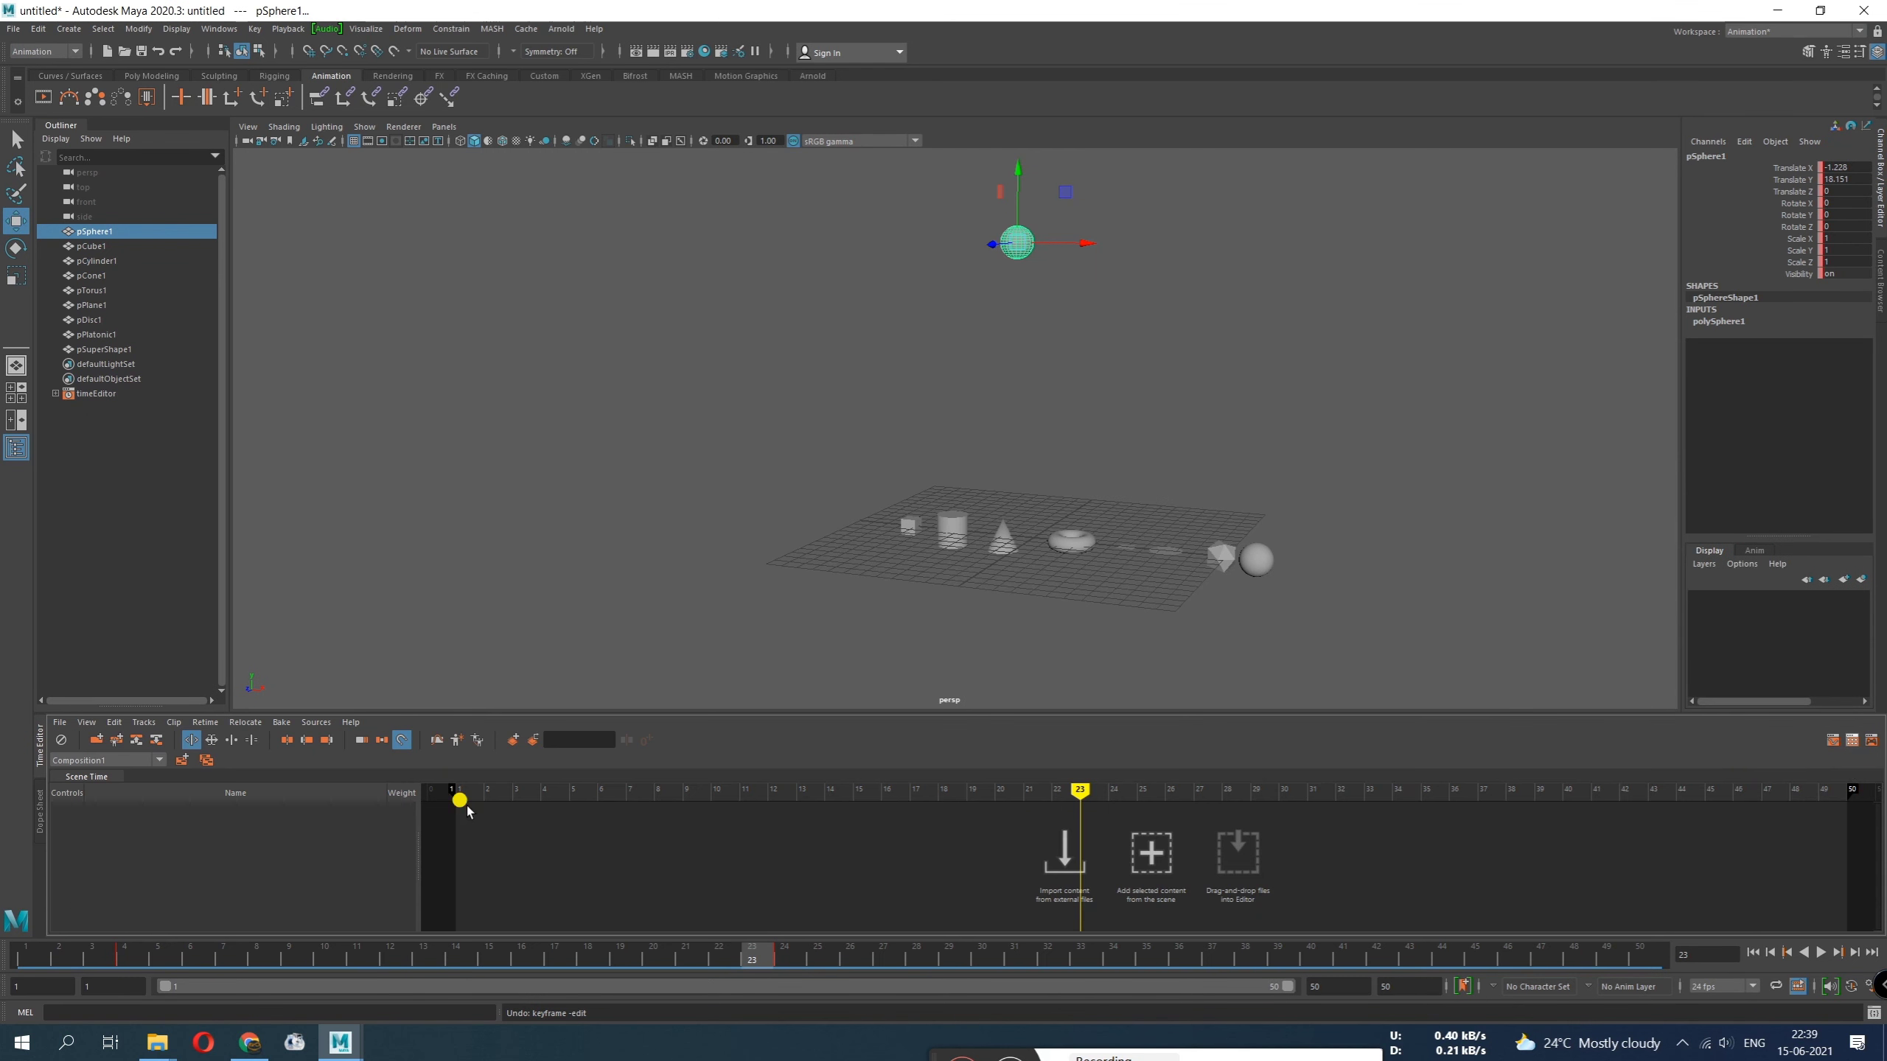
left_click(38, 802)
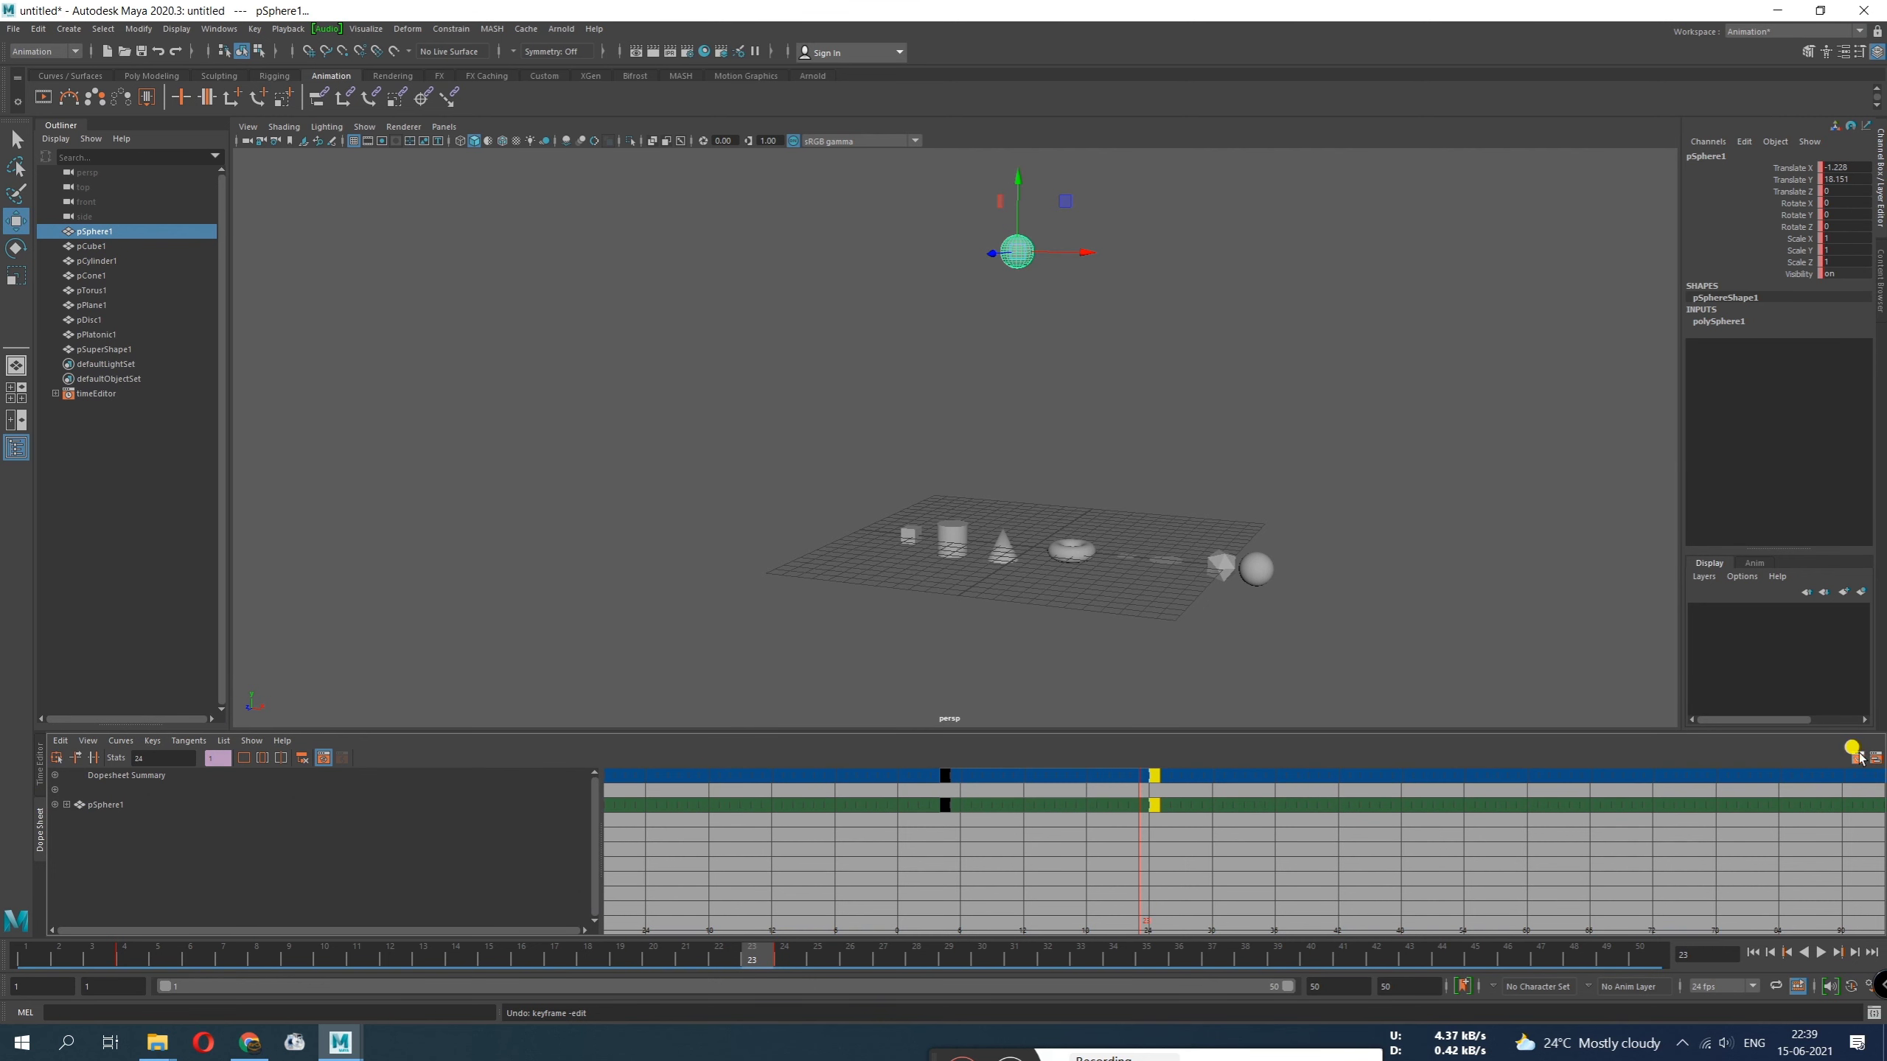
left_click(1857, 755)
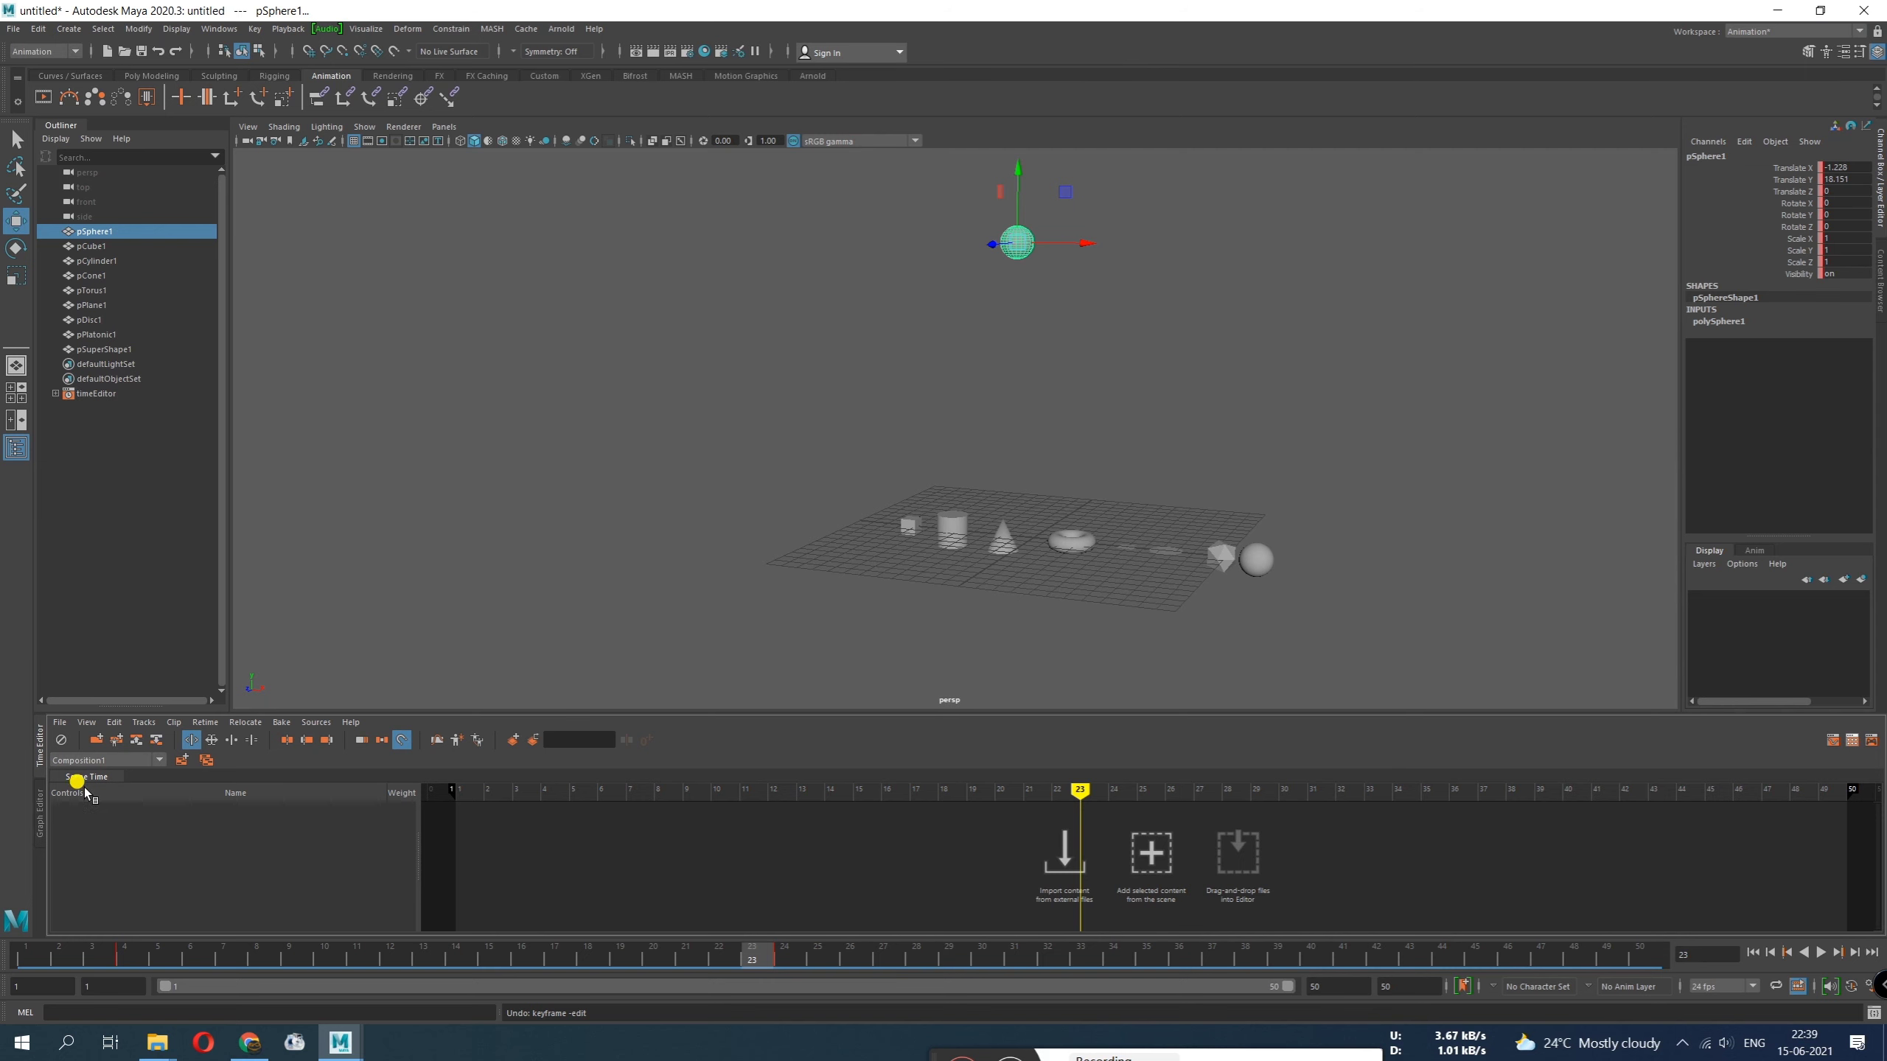
left_click(39, 817)
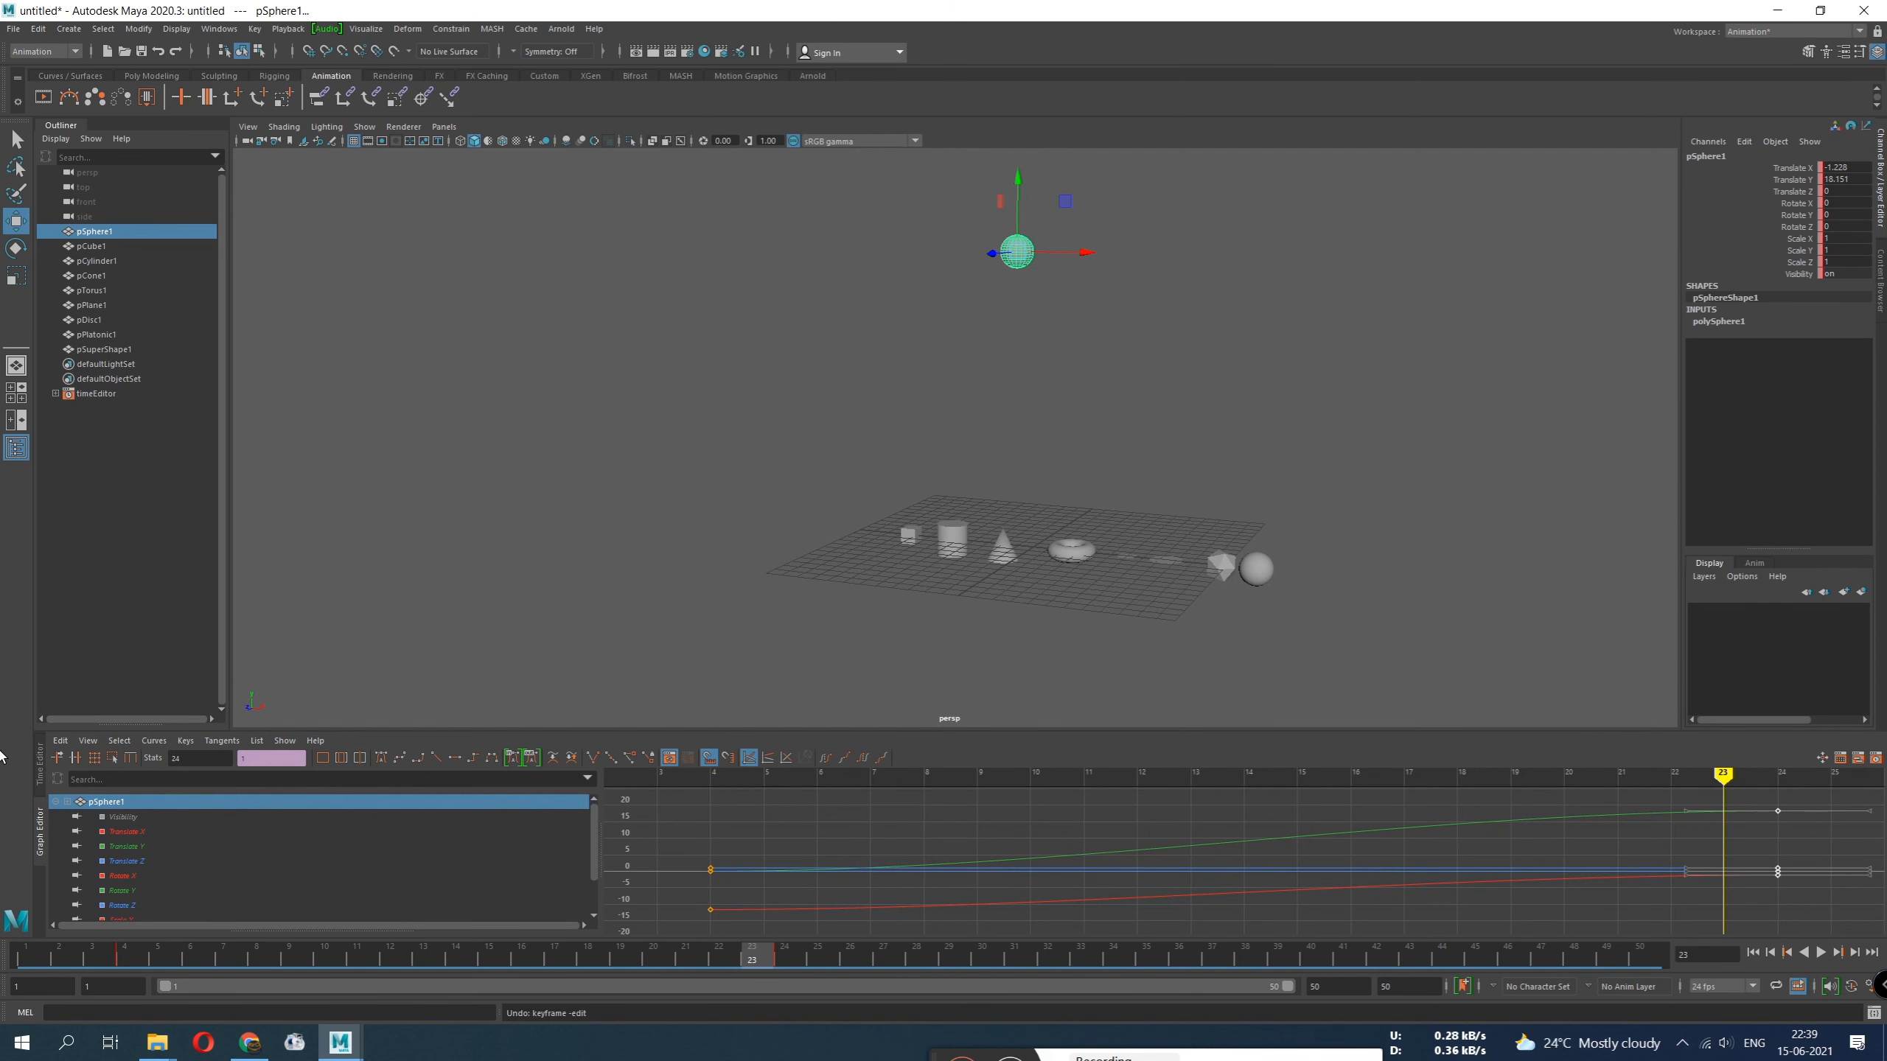
left_click(37, 767)
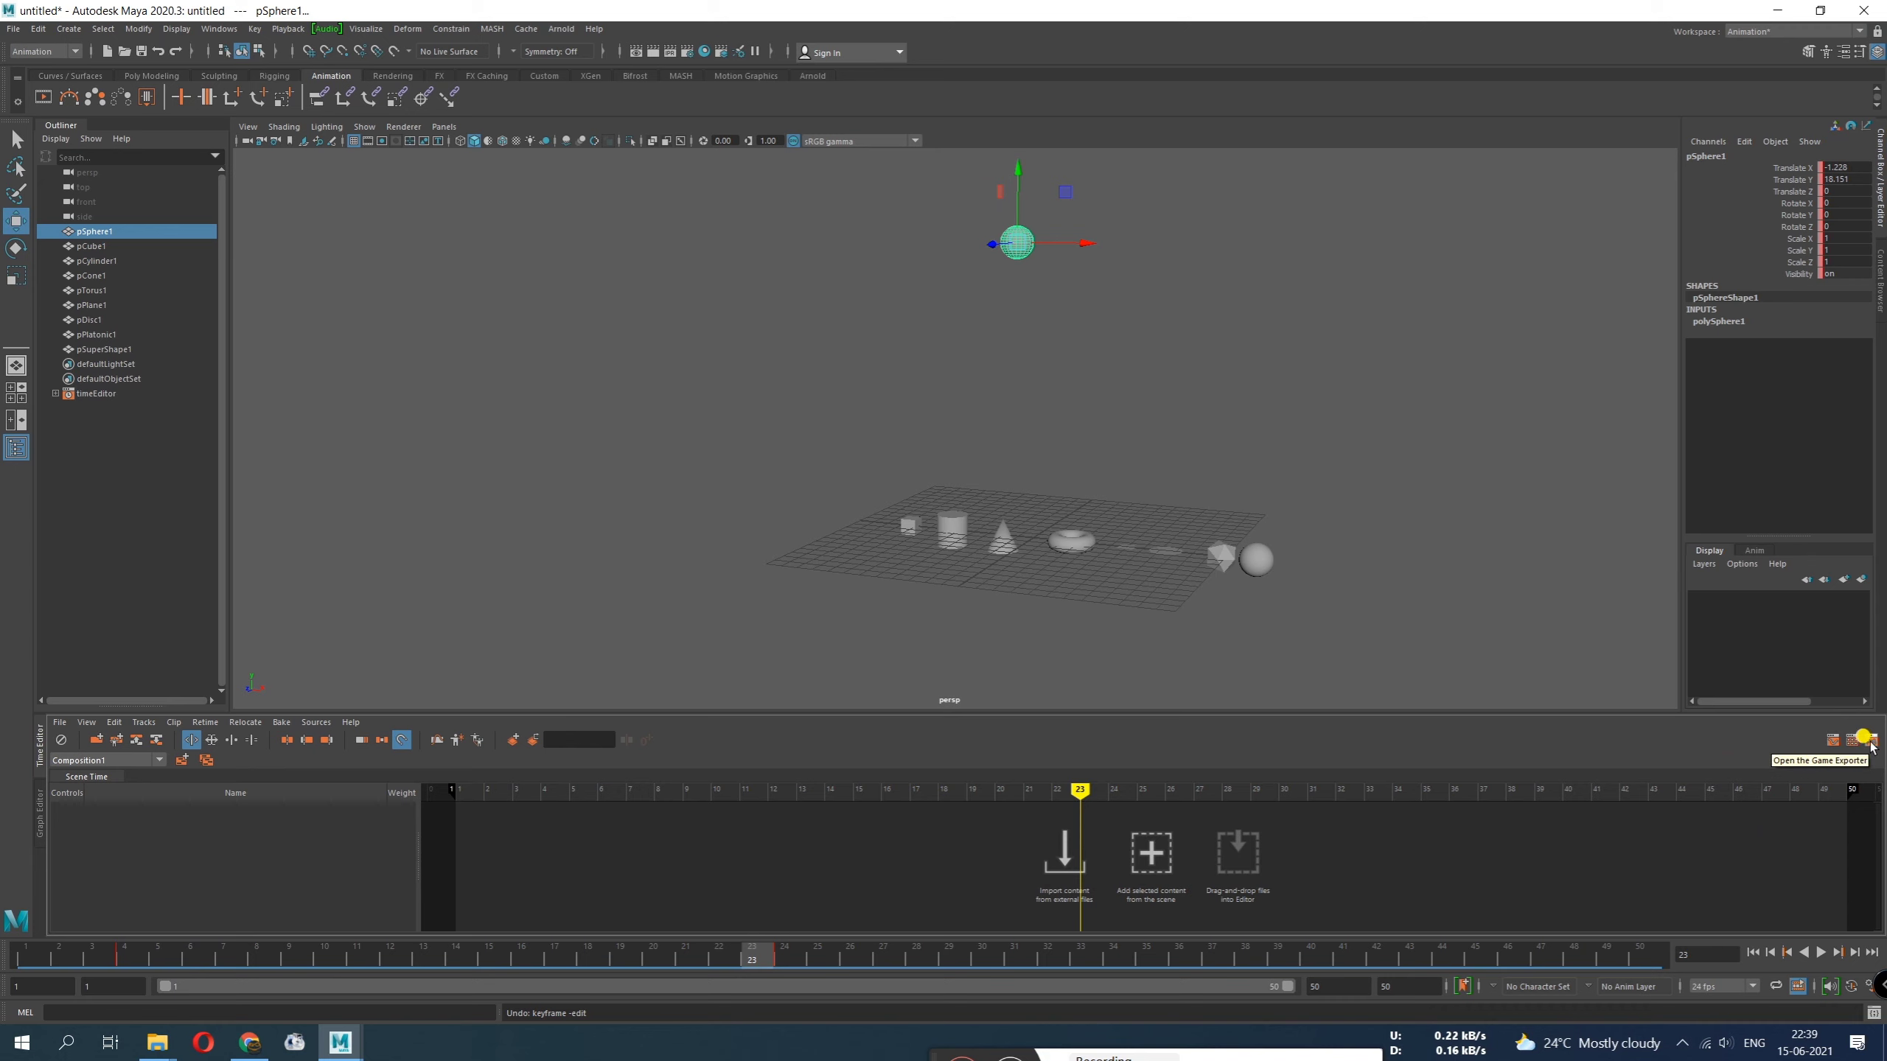
left_click(1834, 737)
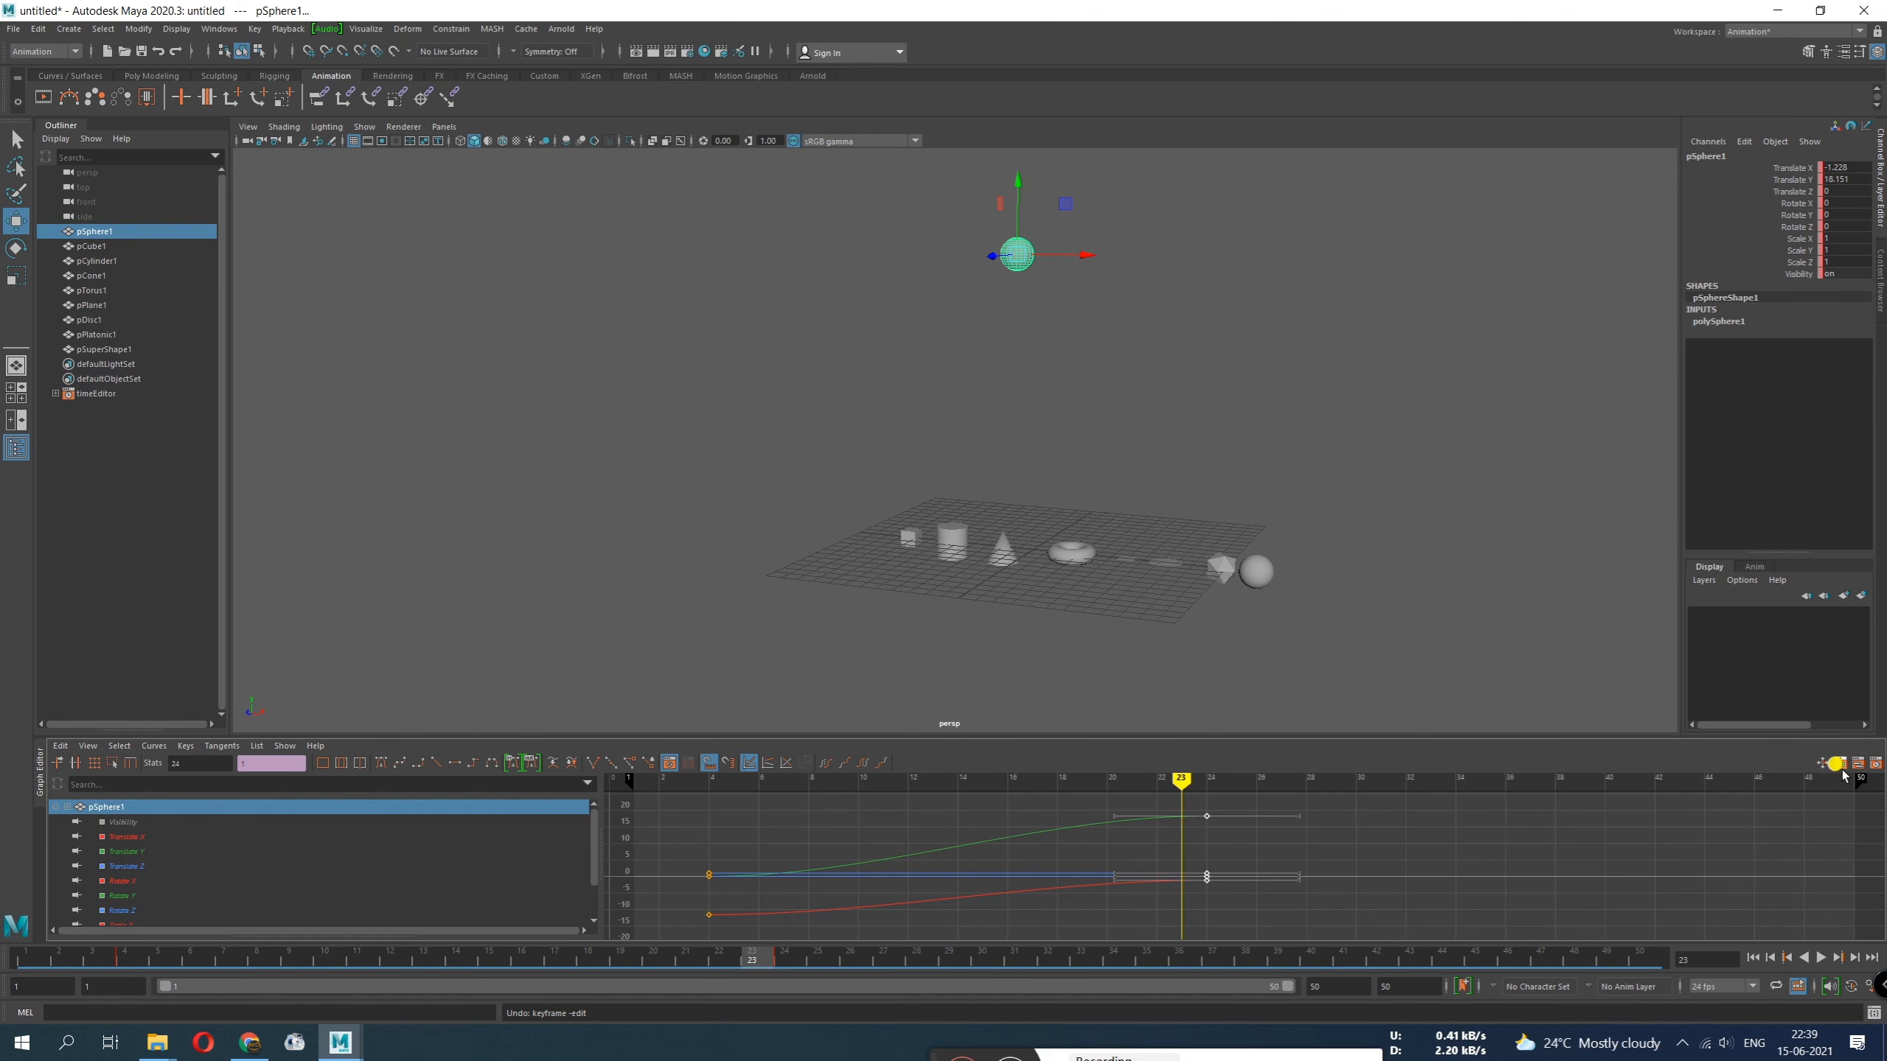
left_click(1840, 763)
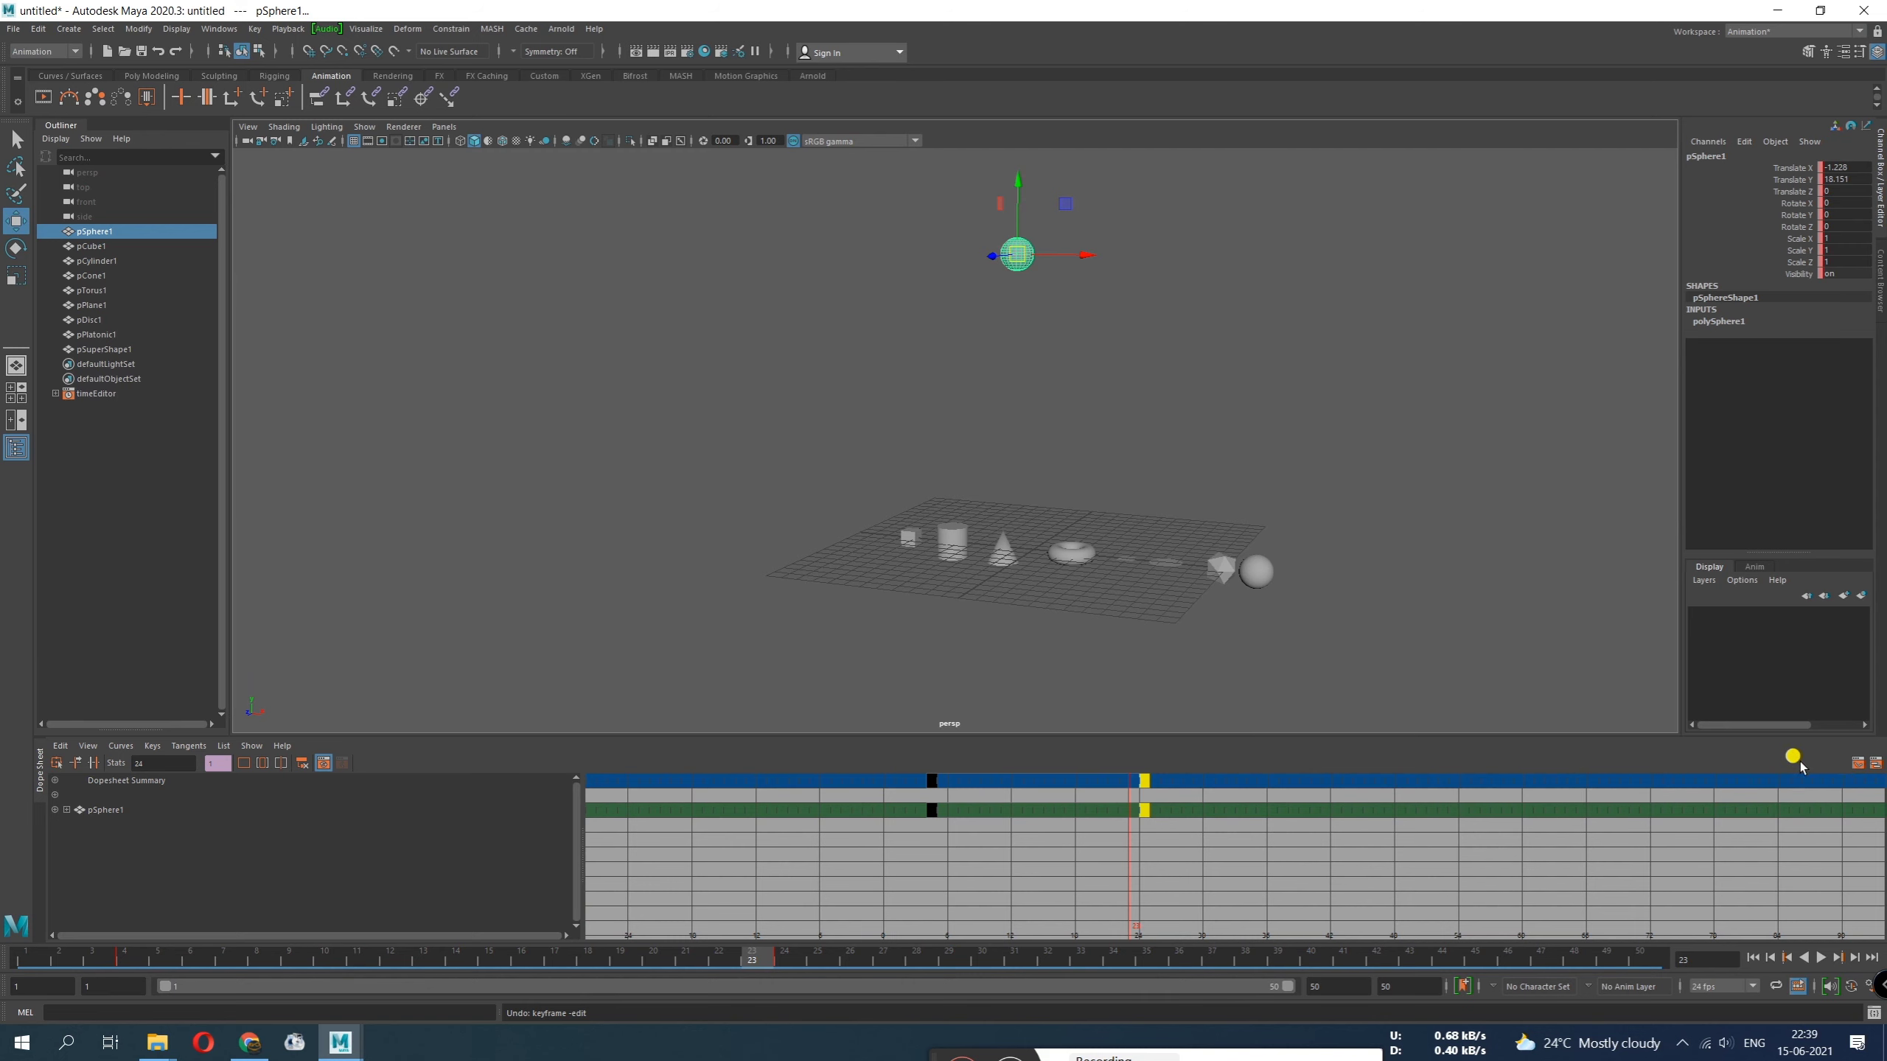
left_click(1857, 763)
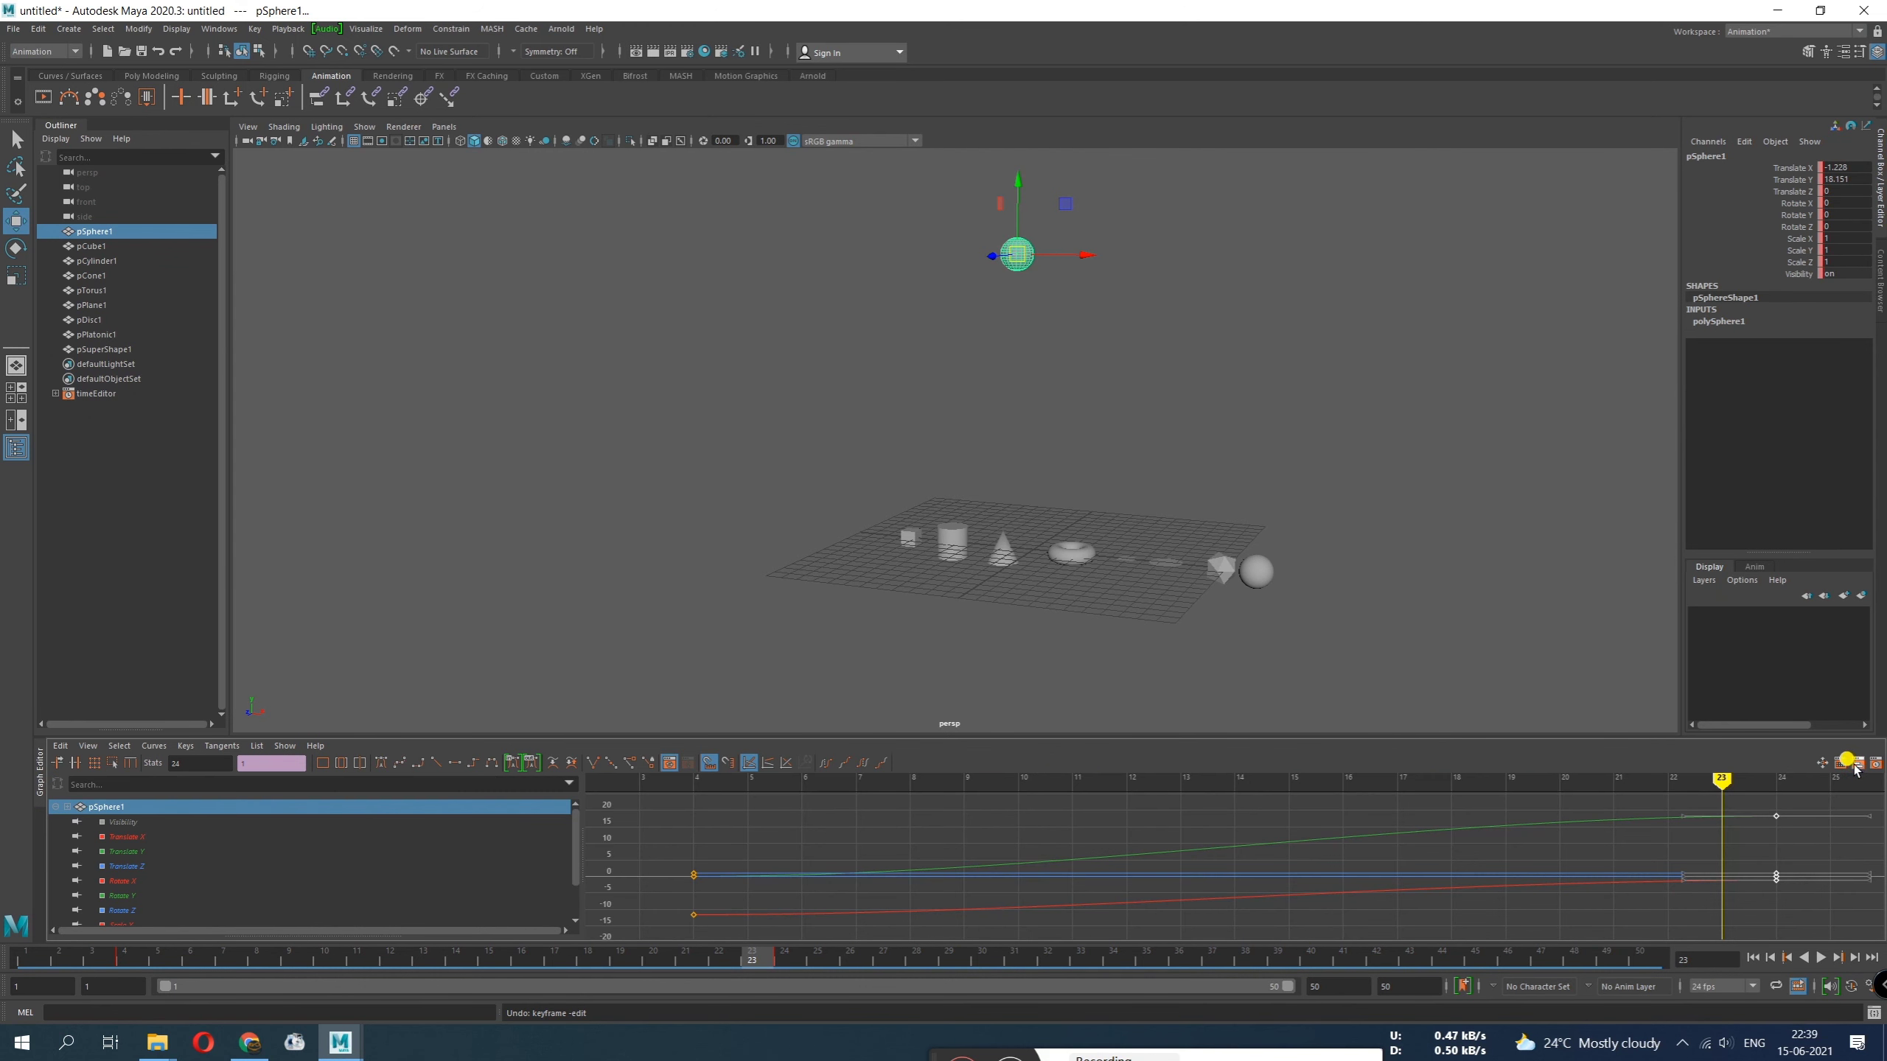
scroll(1153, 526, "down", 2)
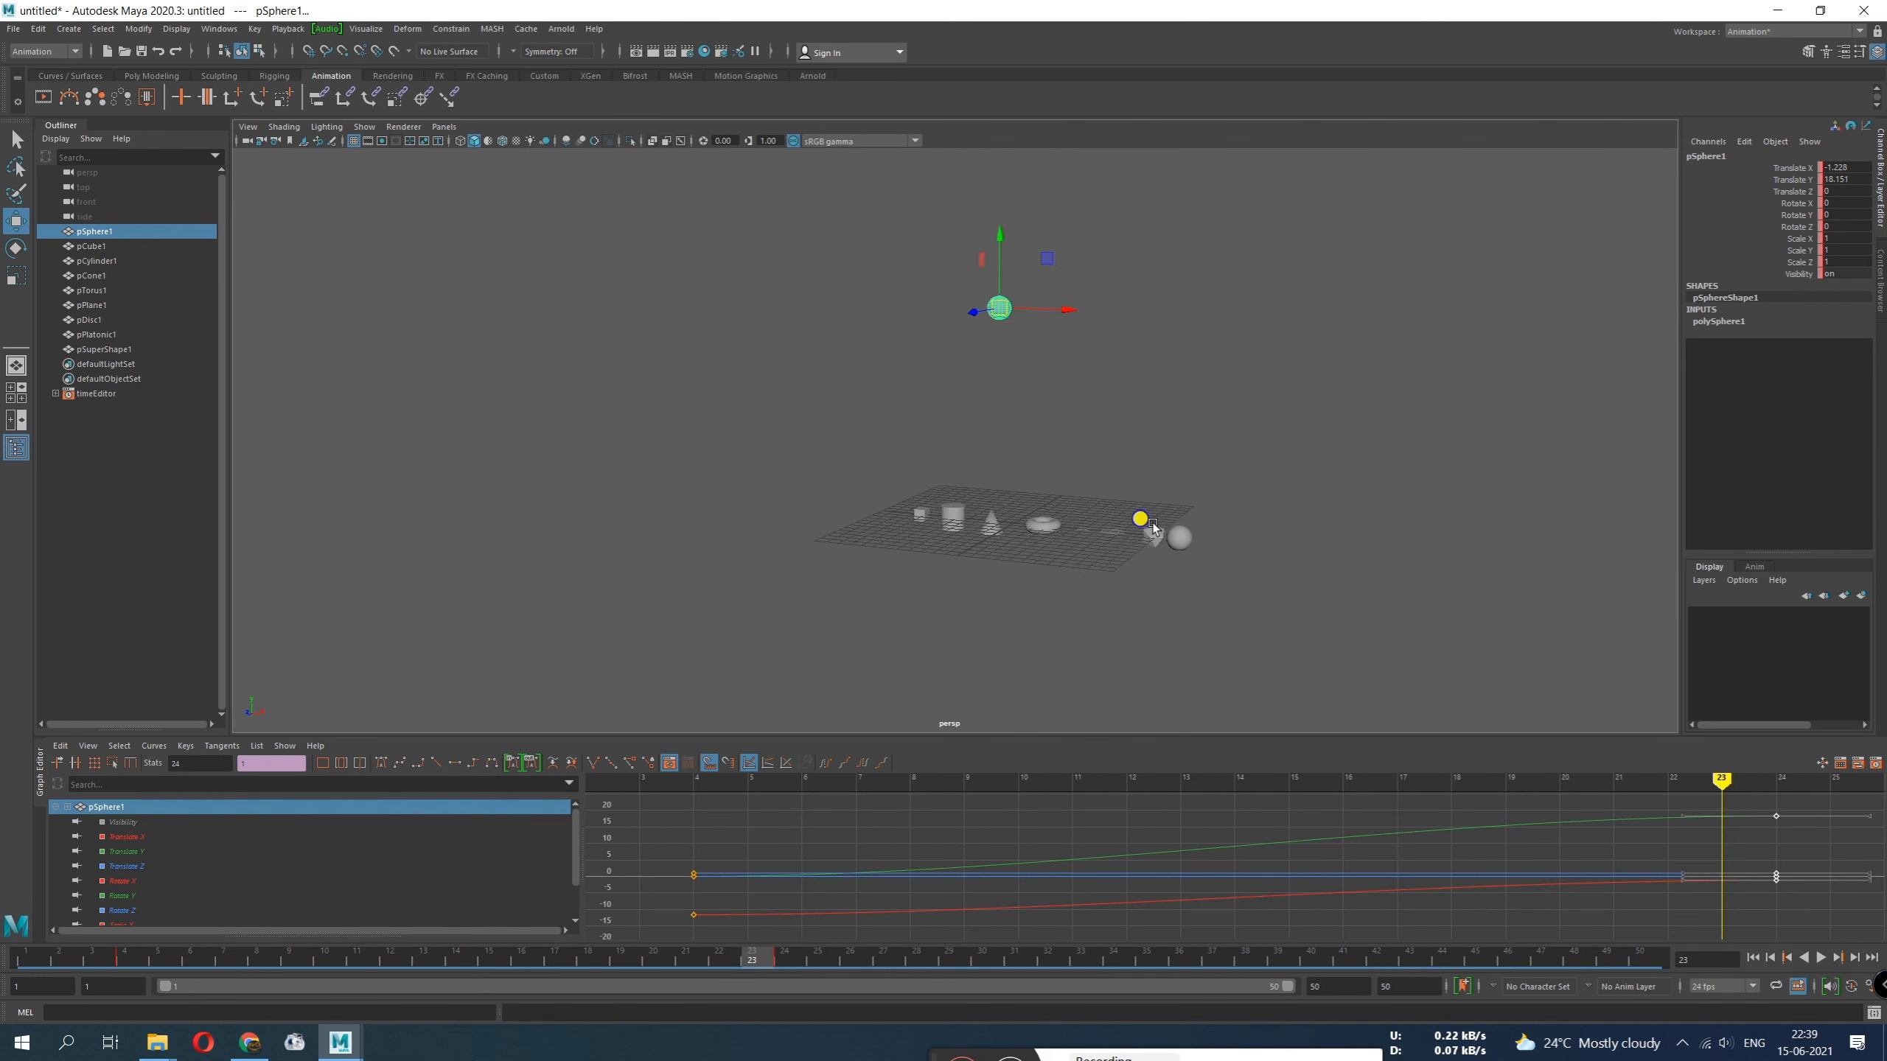
left_click_drag(1152, 524, 1124, 509, "alt")
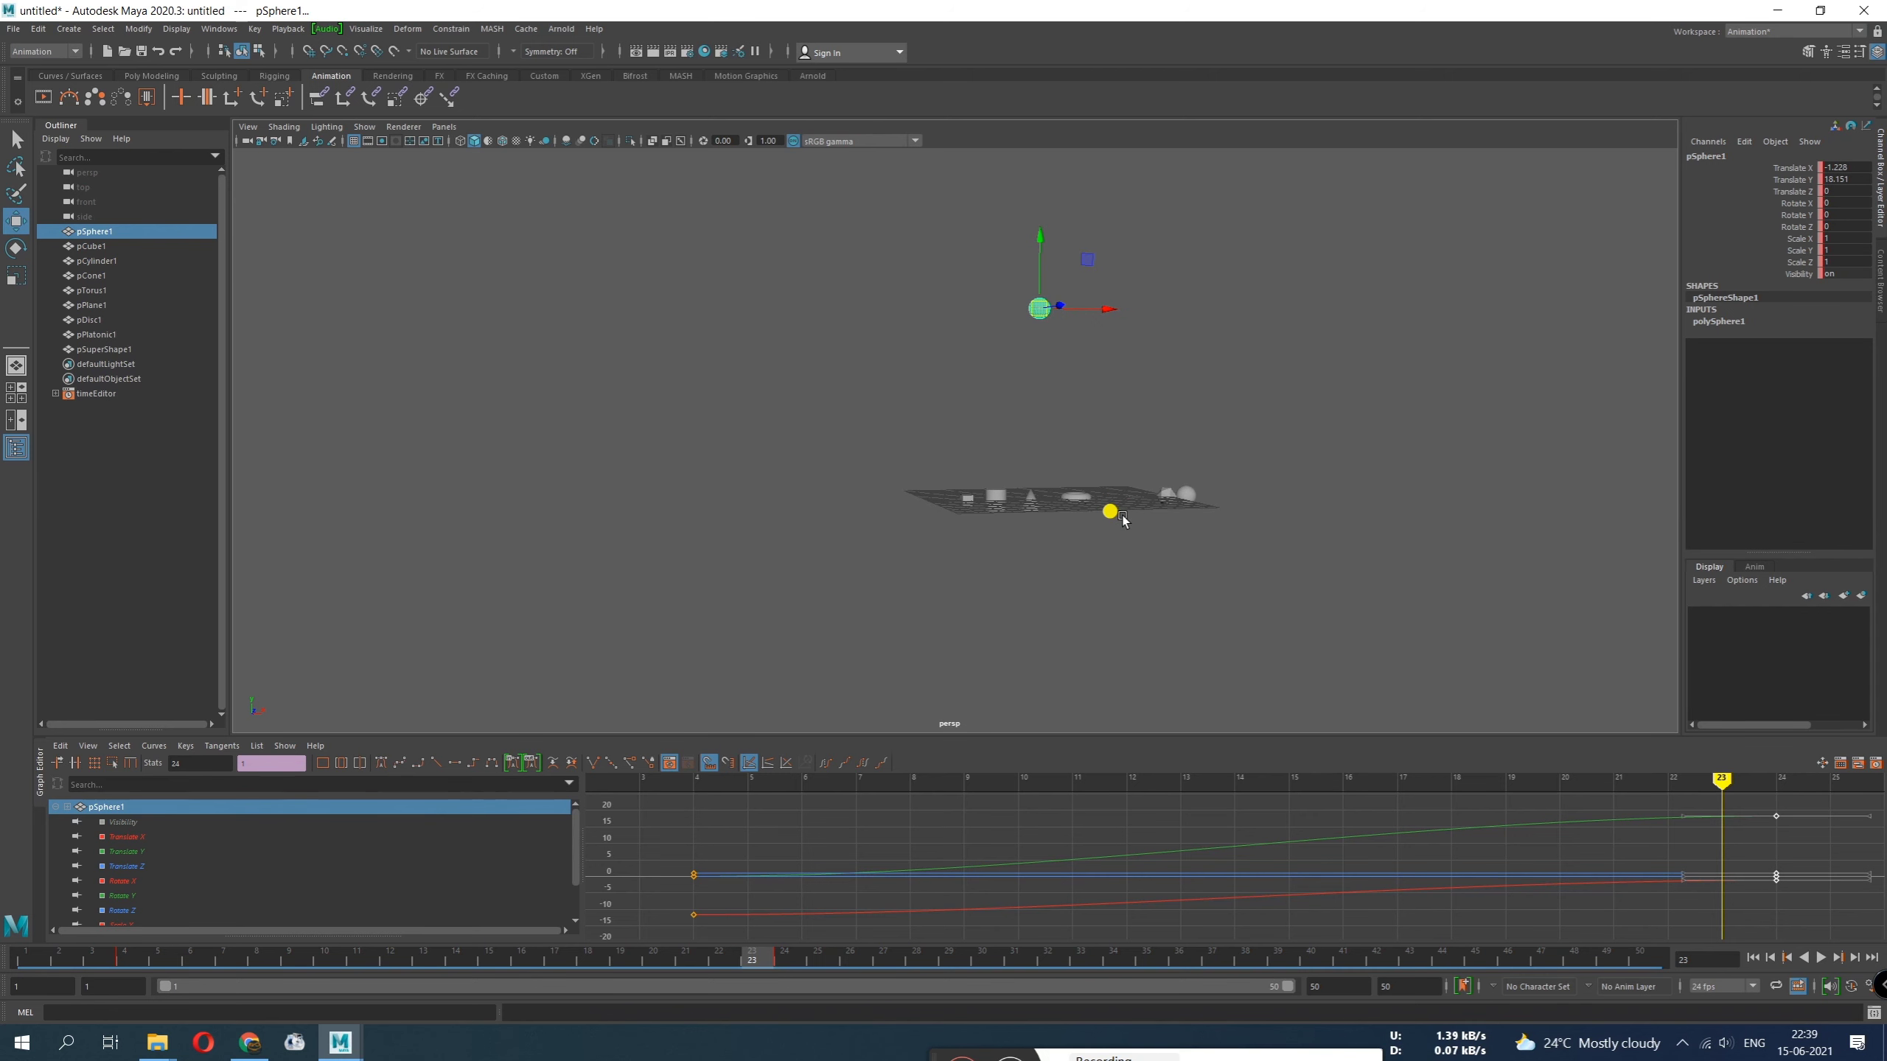
left_click_drag(1103, 511, 948, 586, "alt")
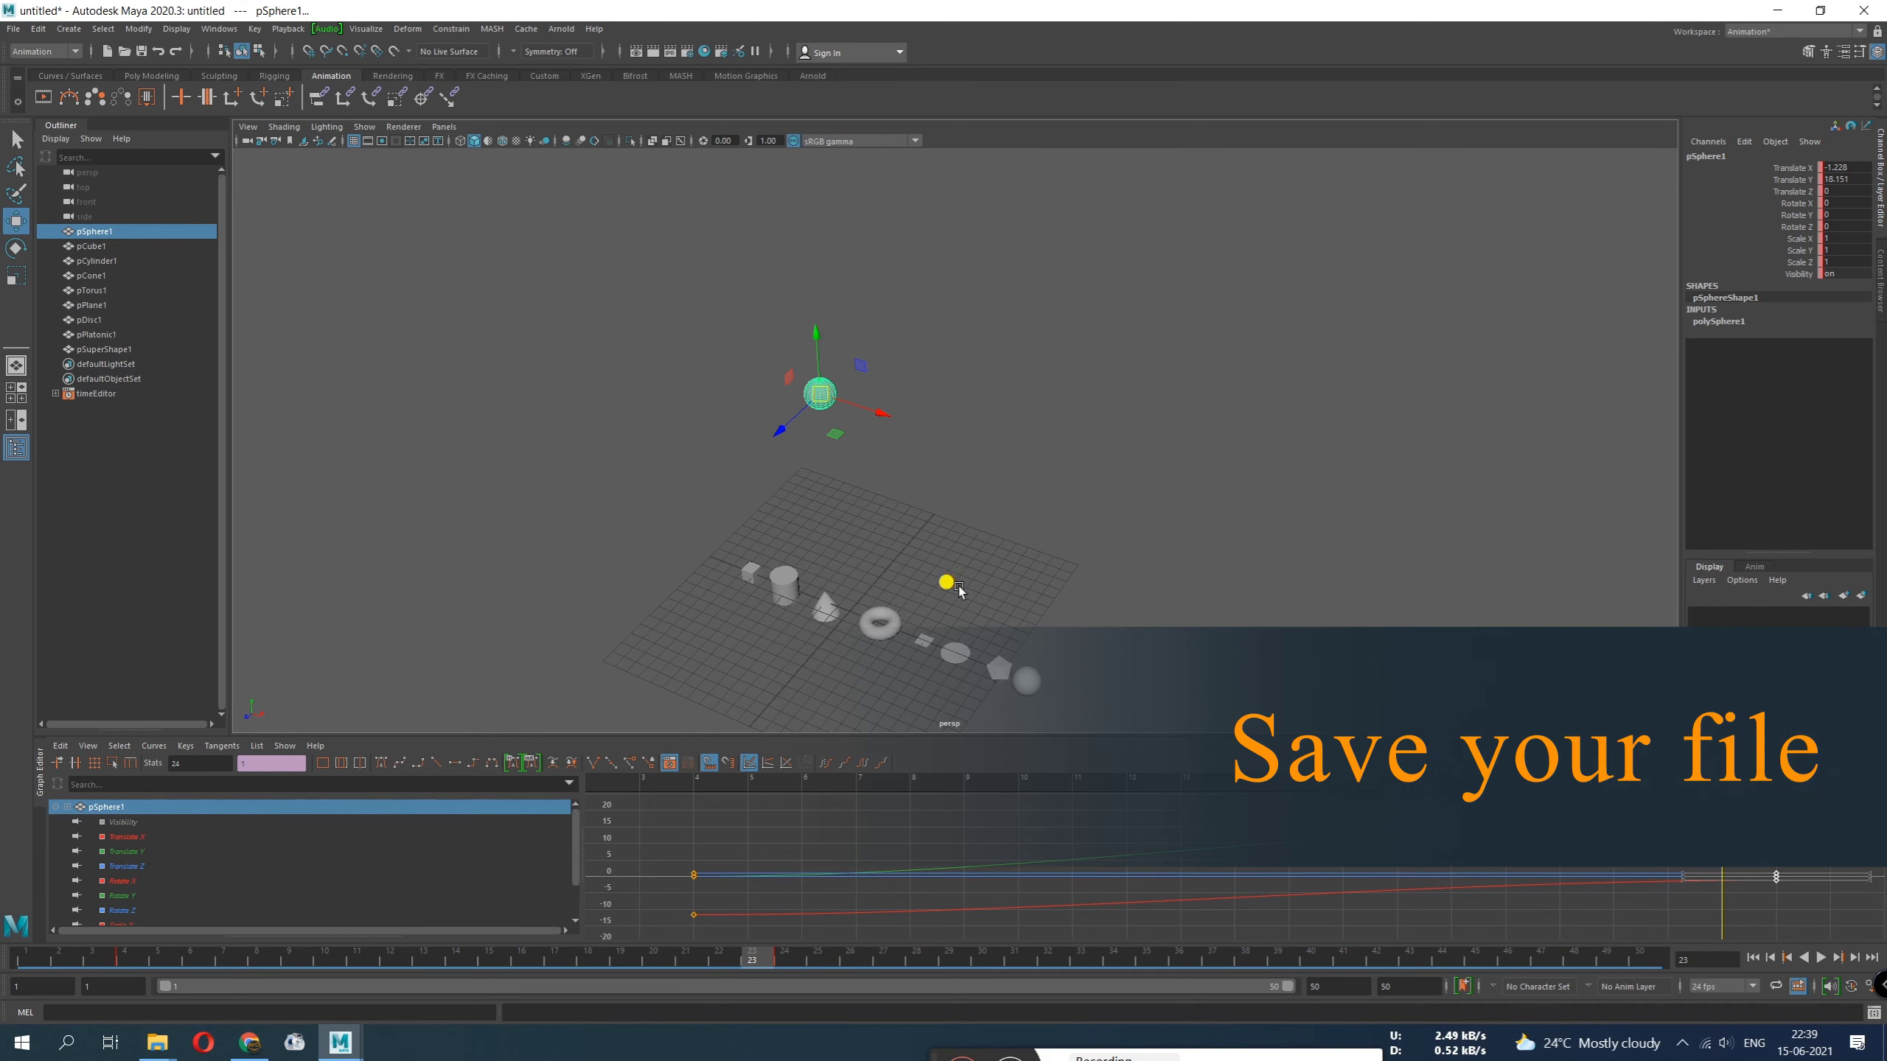
Save the scene as Maya ASCII named 'save file' in D:\projects
left_click(13, 29)
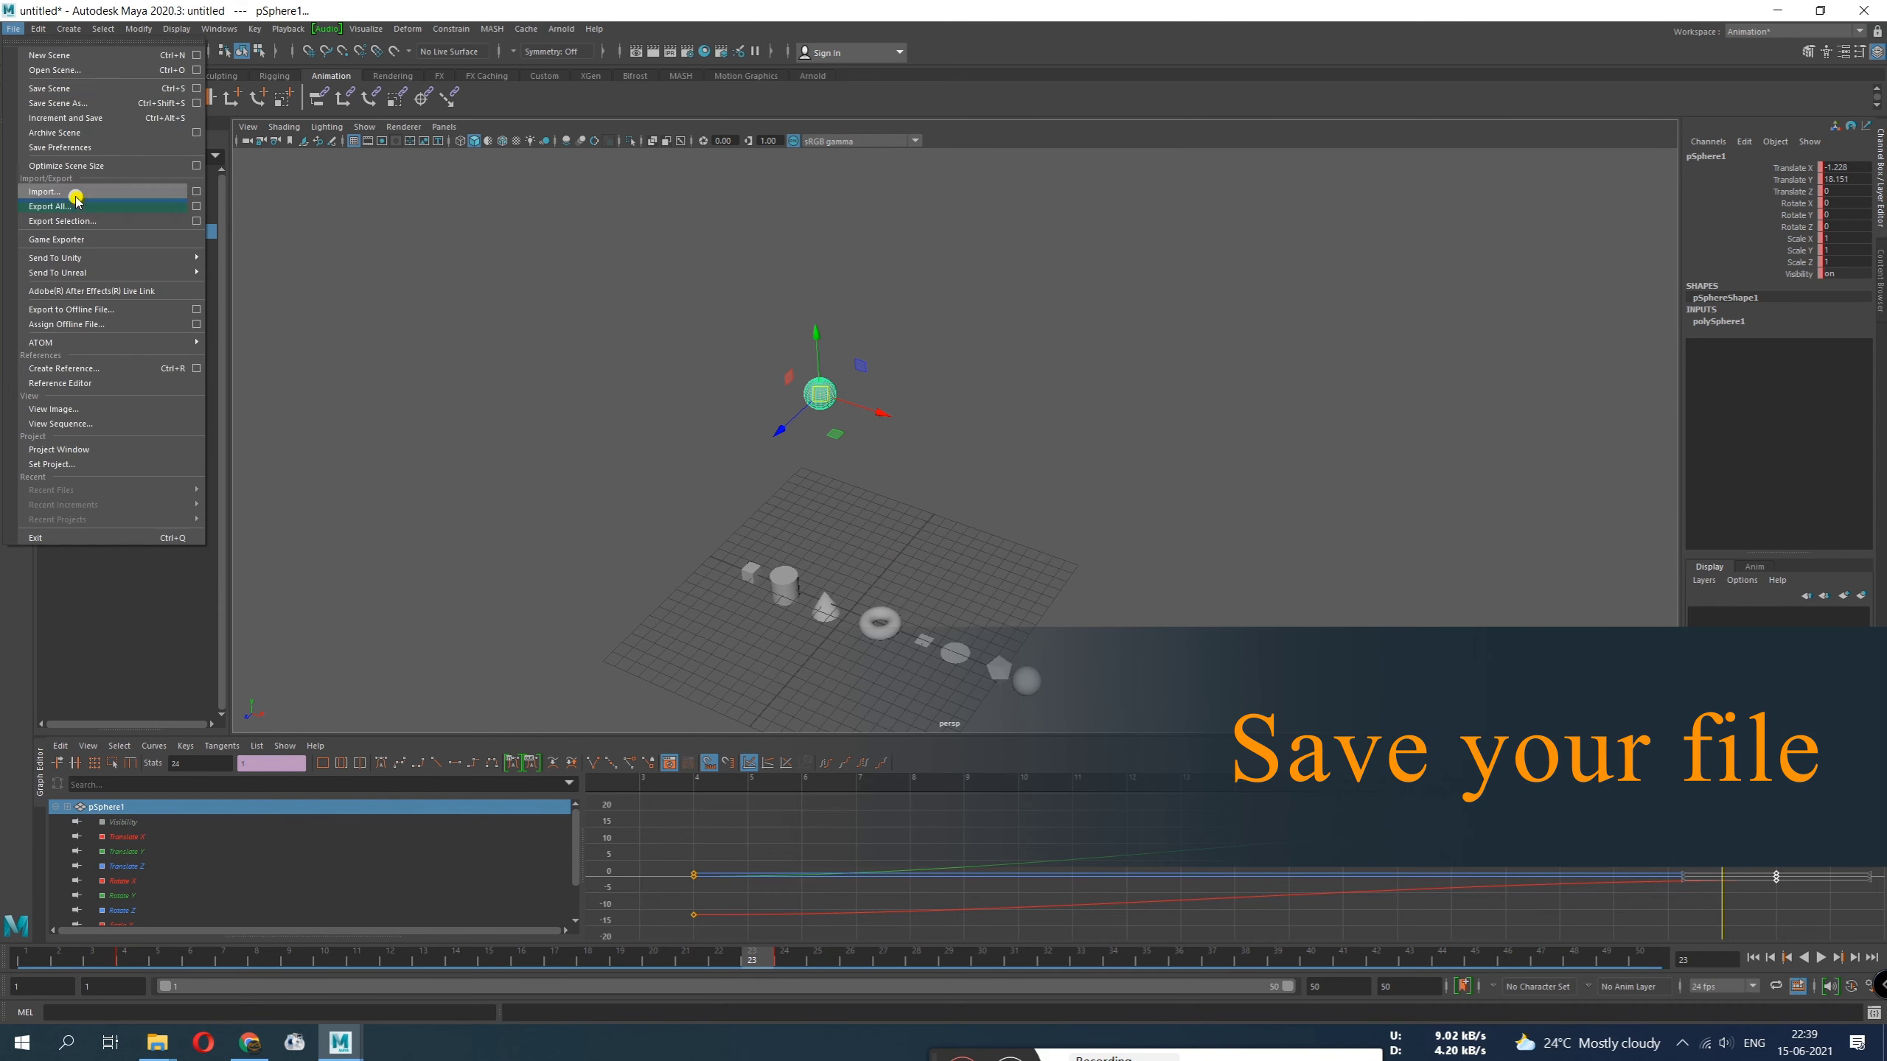
left_click(92, 102)
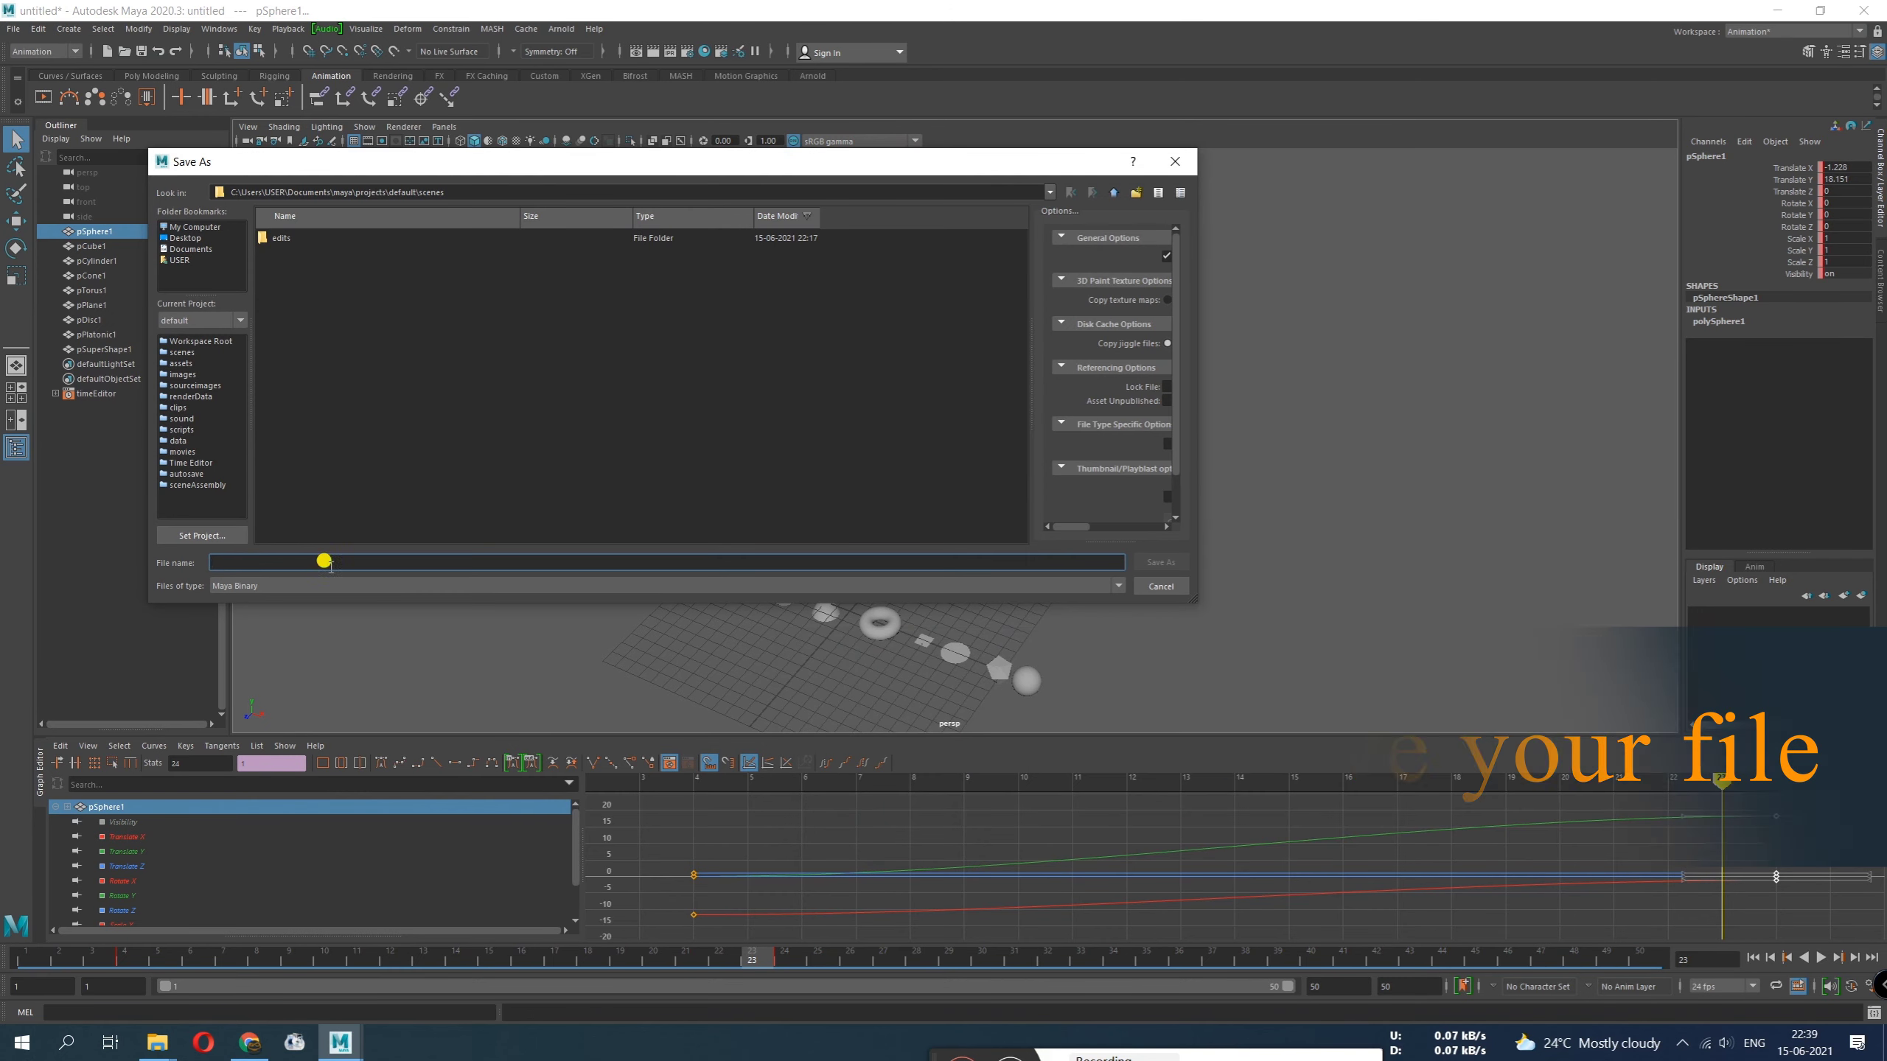
left_click(295, 586)
left_click(239, 600)
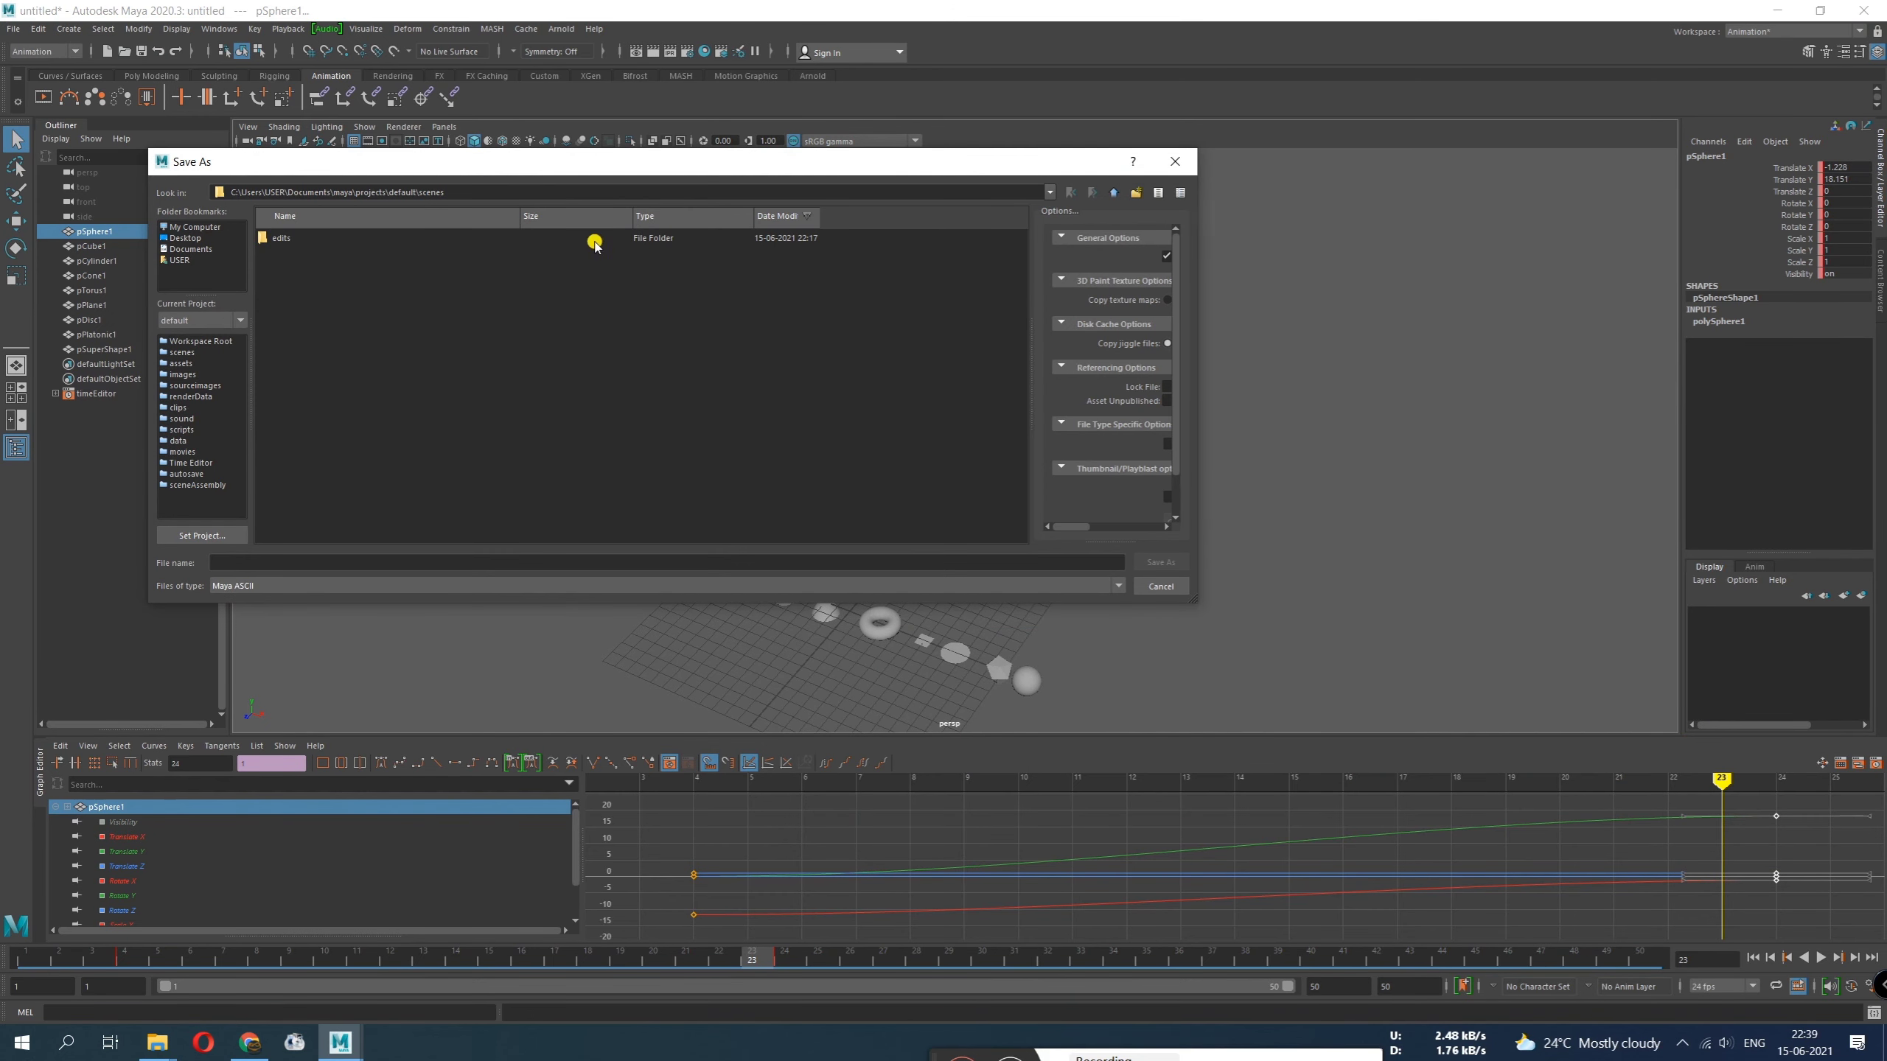
left_click(195, 227)
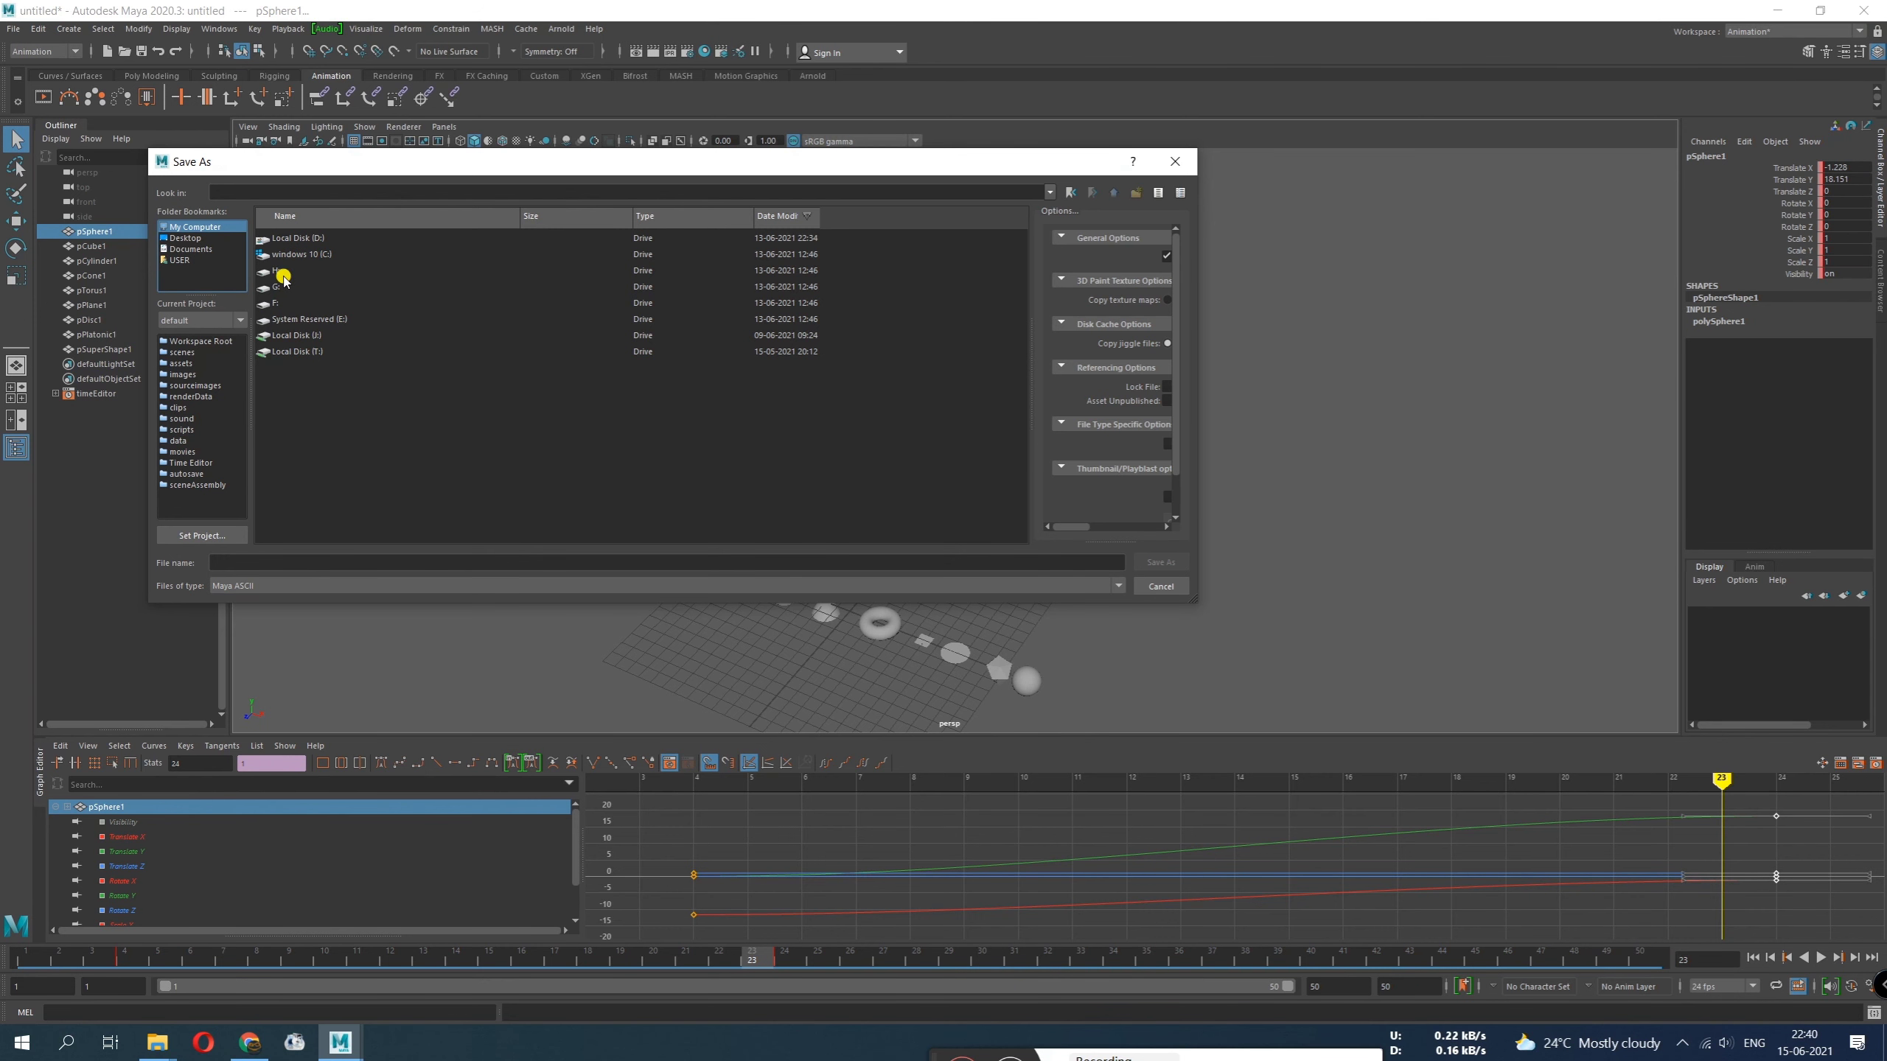
left_click_drag(304, 161, 804, 209)
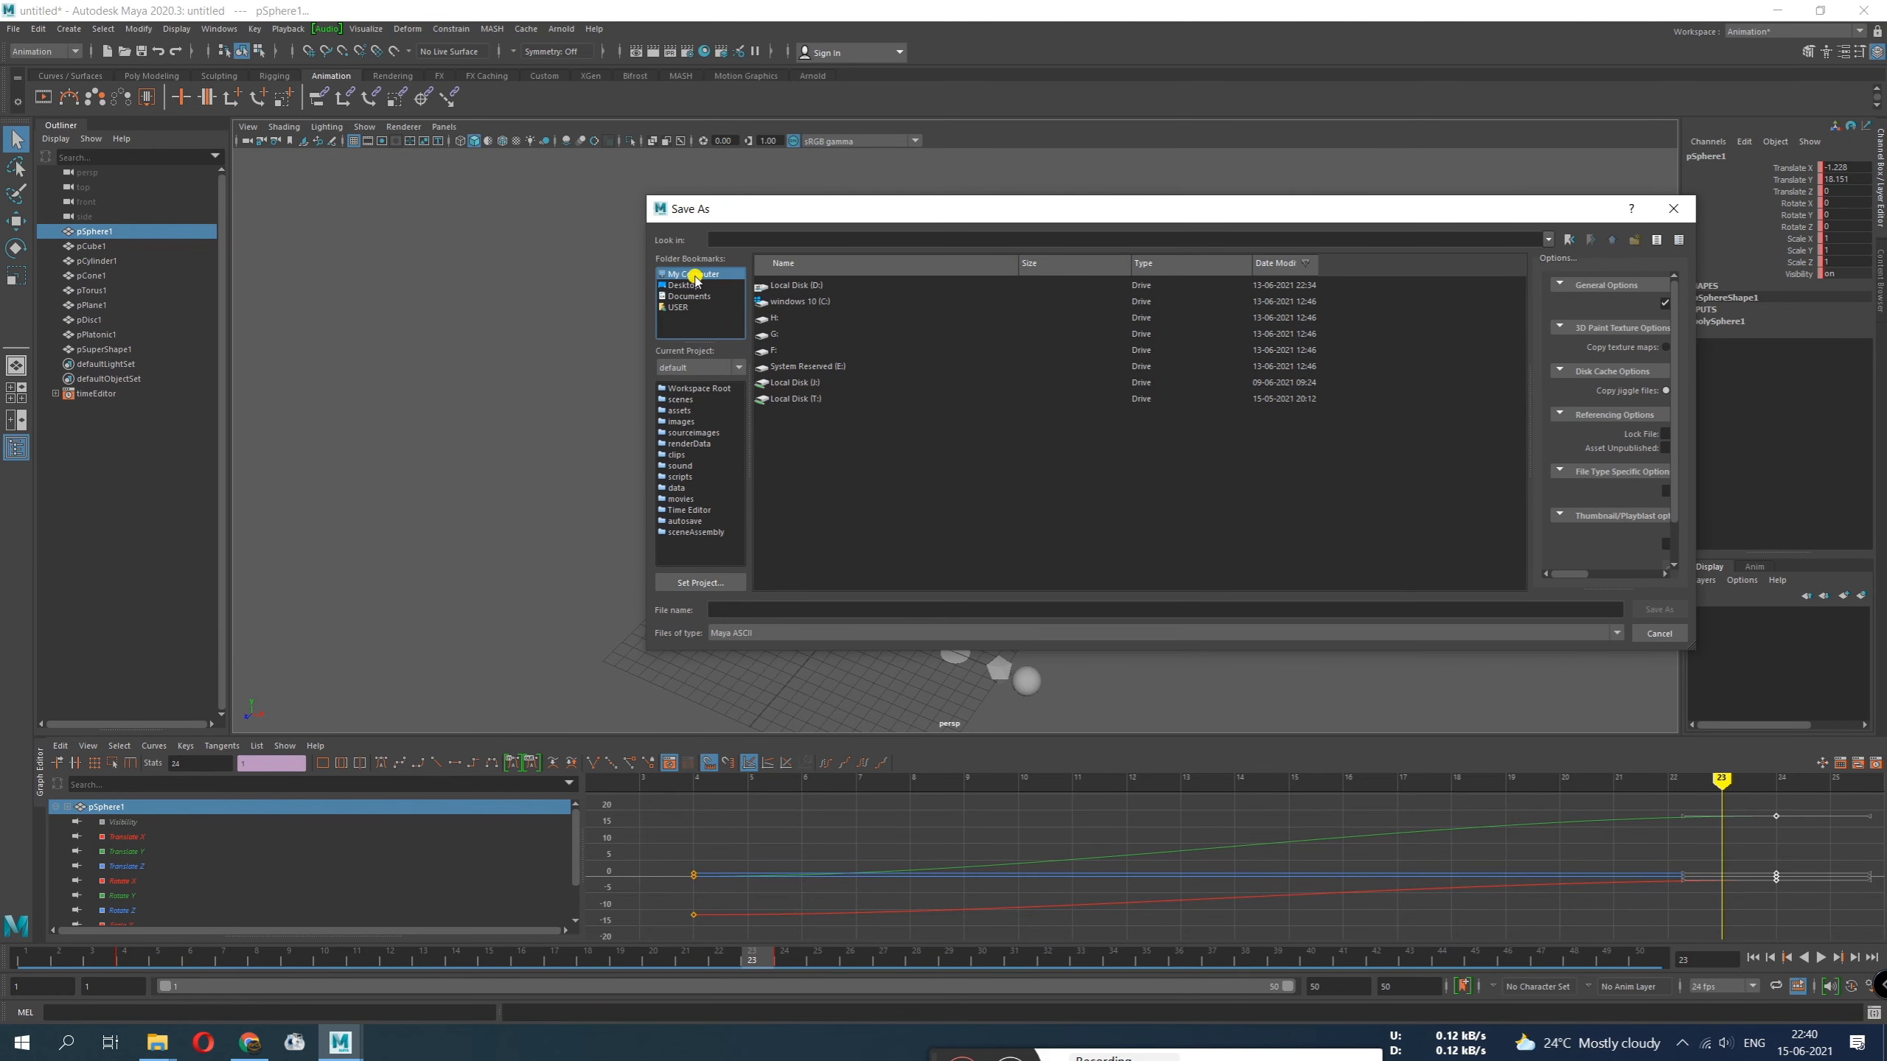
double_click(807, 286)
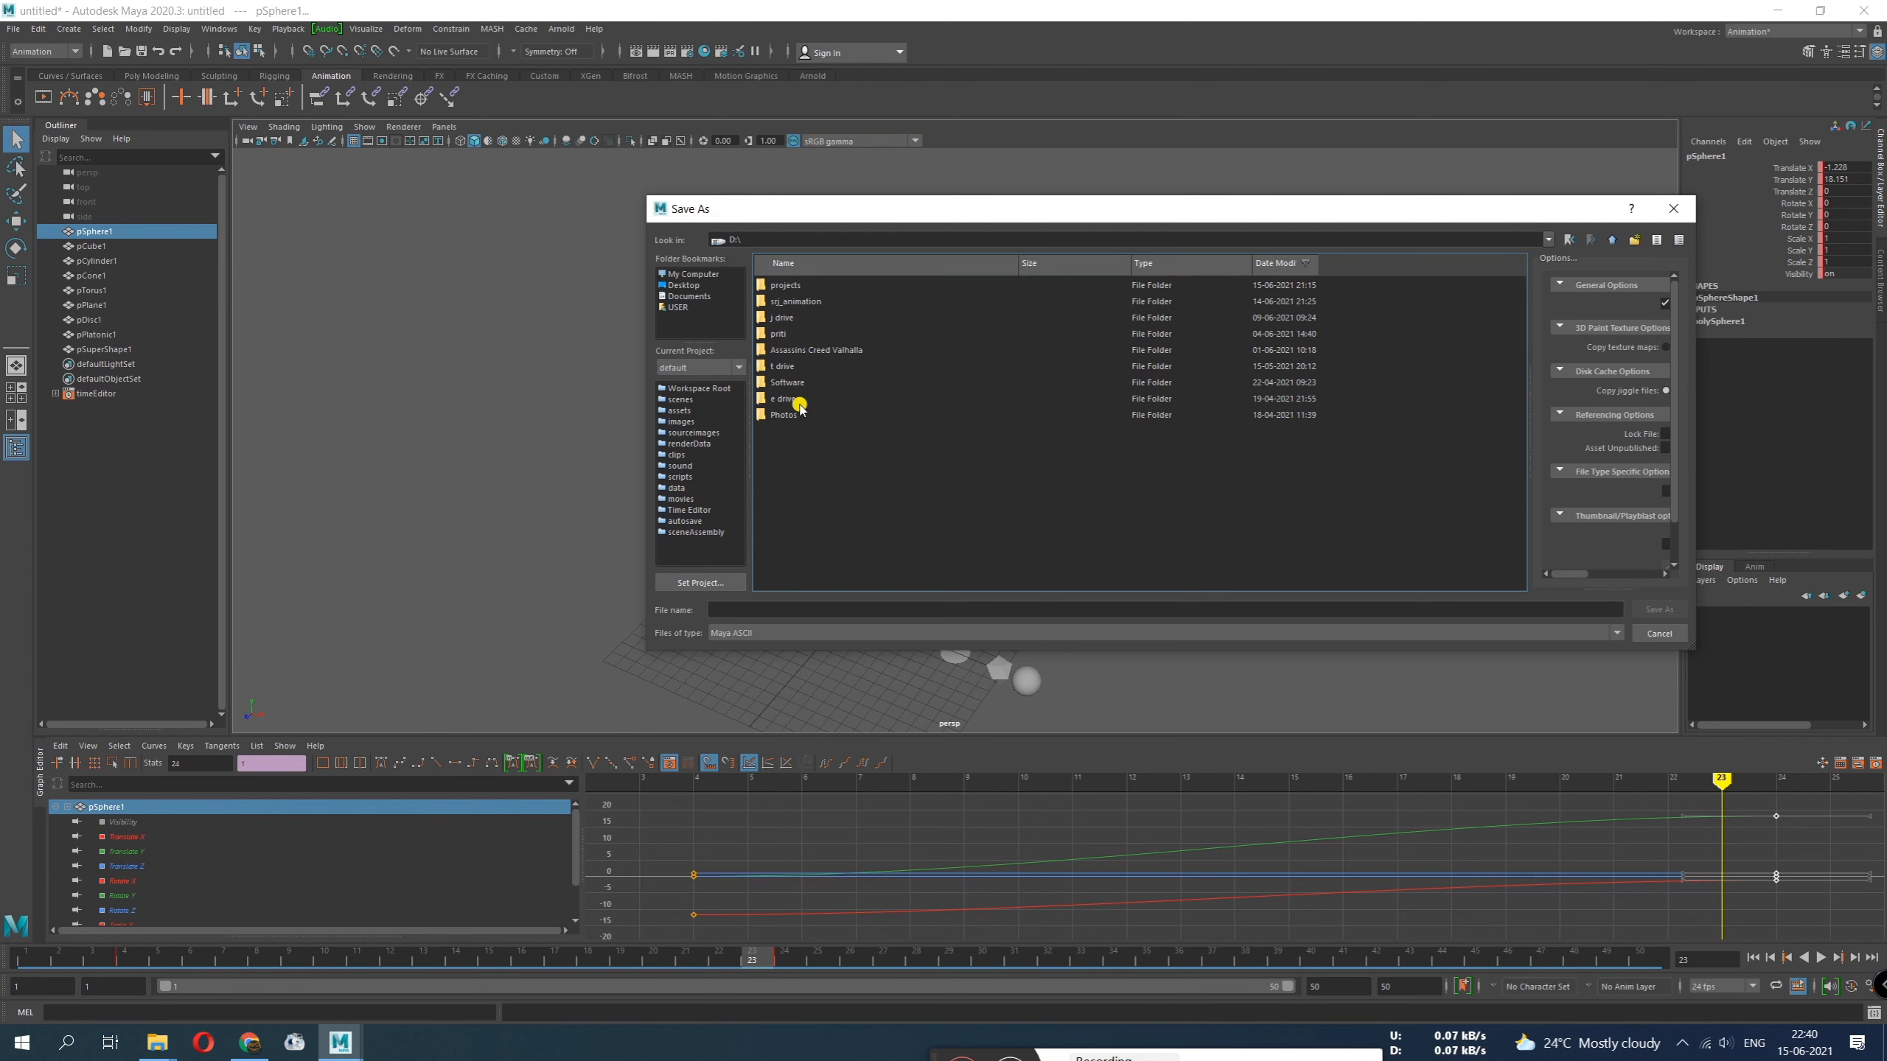
double_click(789, 285)
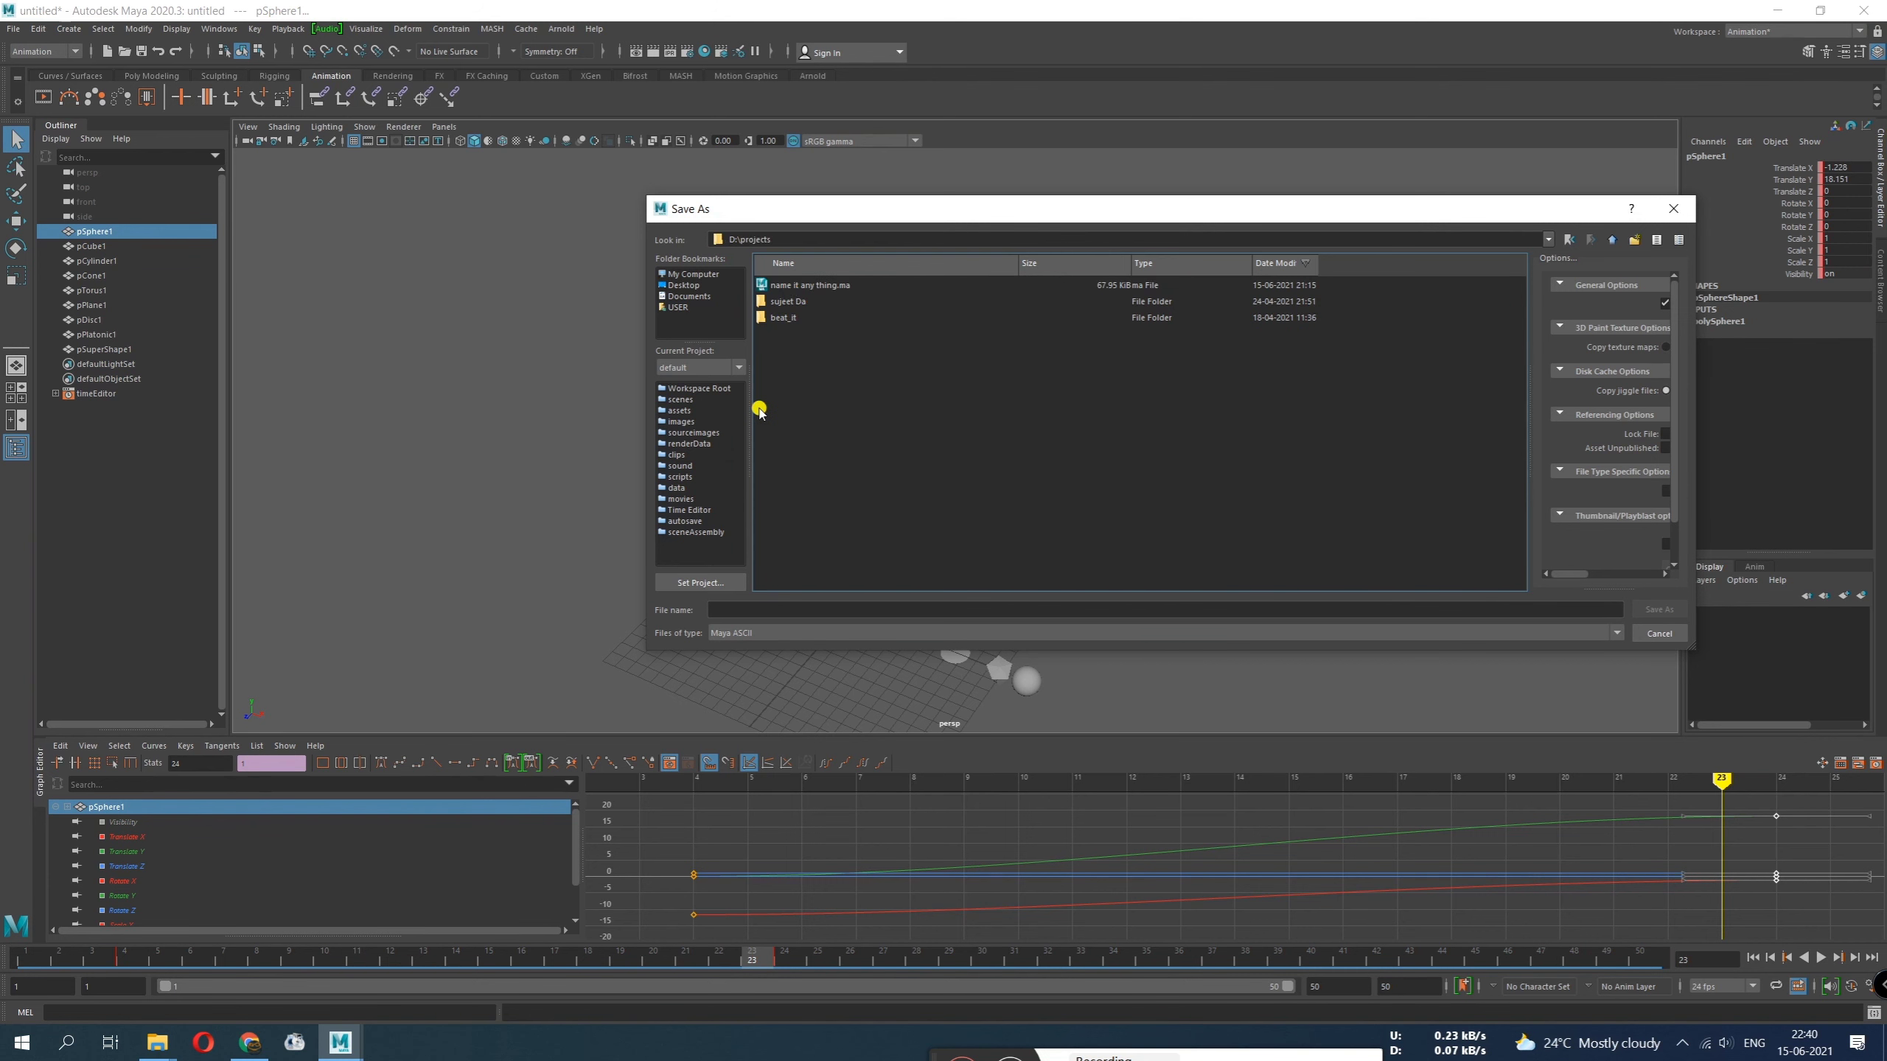
left_click(745, 609)
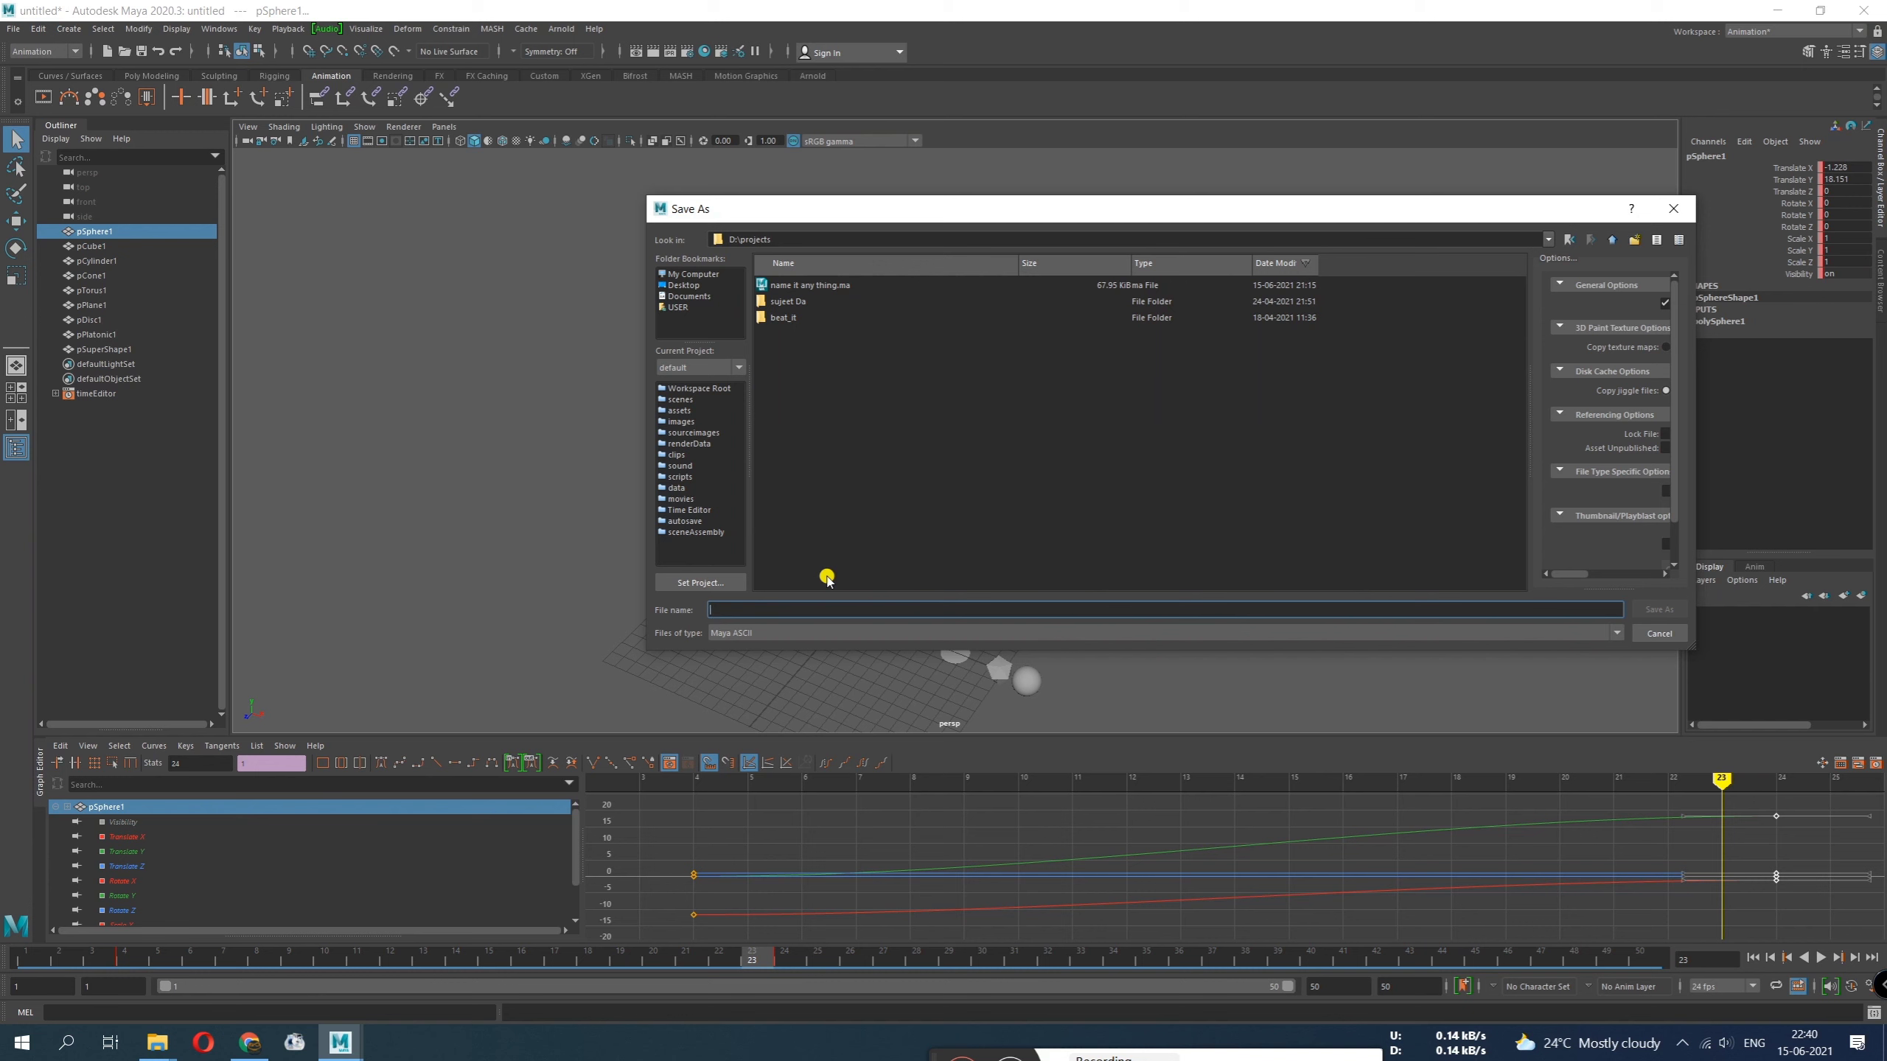
type("save file")
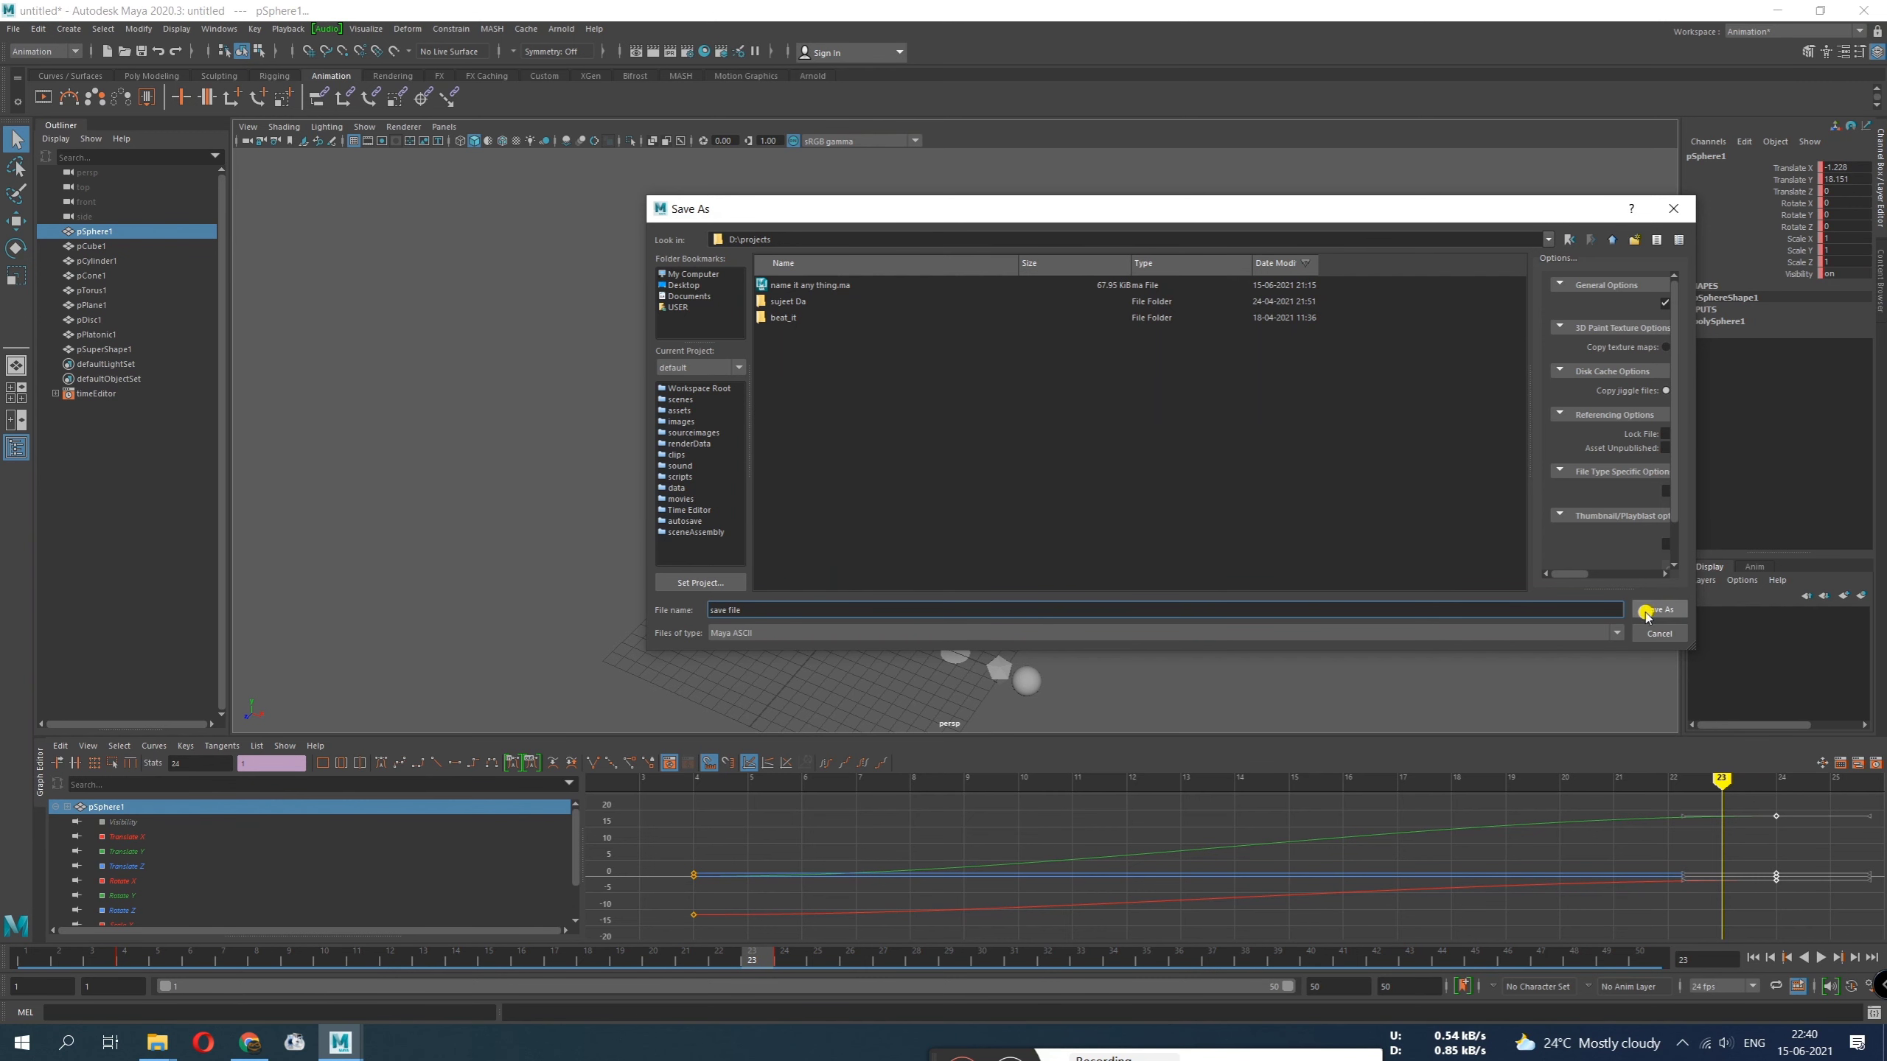
left_click(1646, 611)
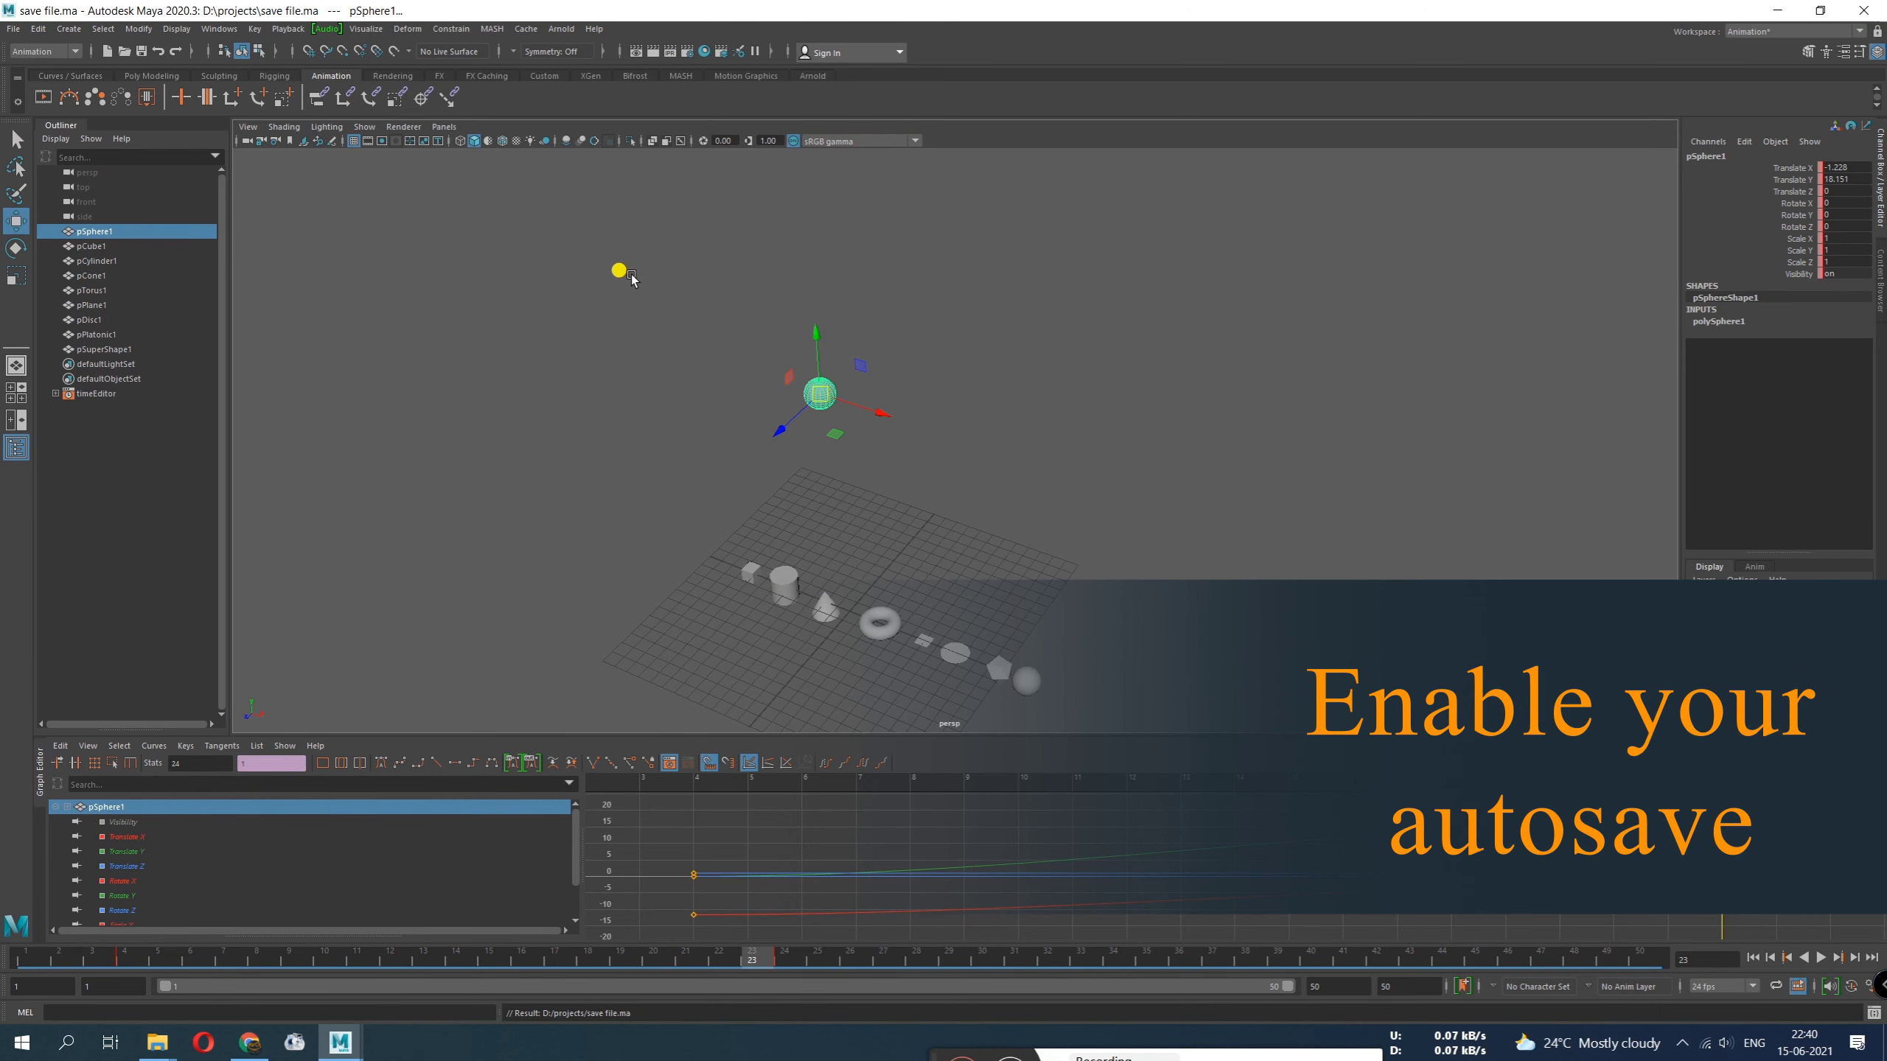
mouse_move(416, 292)
left_mouse_down()
mouse_move(1335, 743)
mouse_move(1182, 732)
left_mouse_up()
left_click(587, 336)
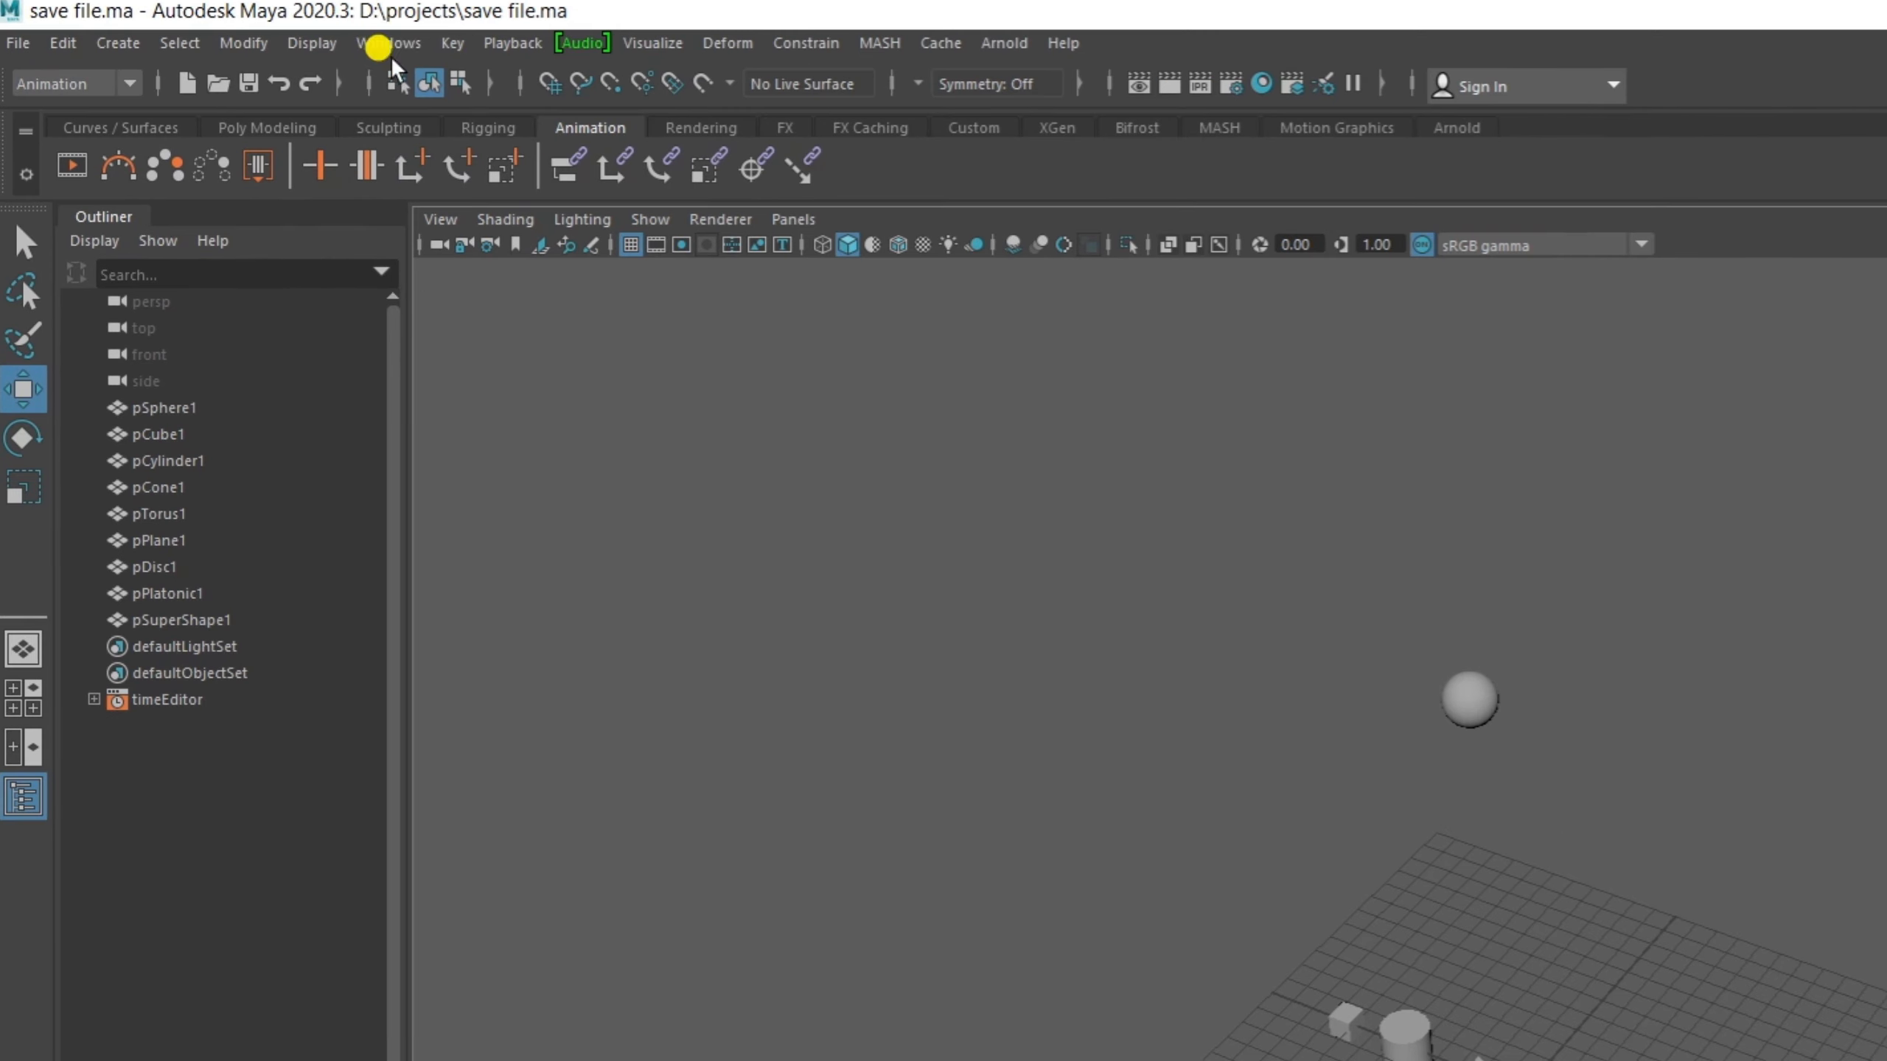
Open the Preferences window and show its Files/Projects settings
left_click(390, 42)
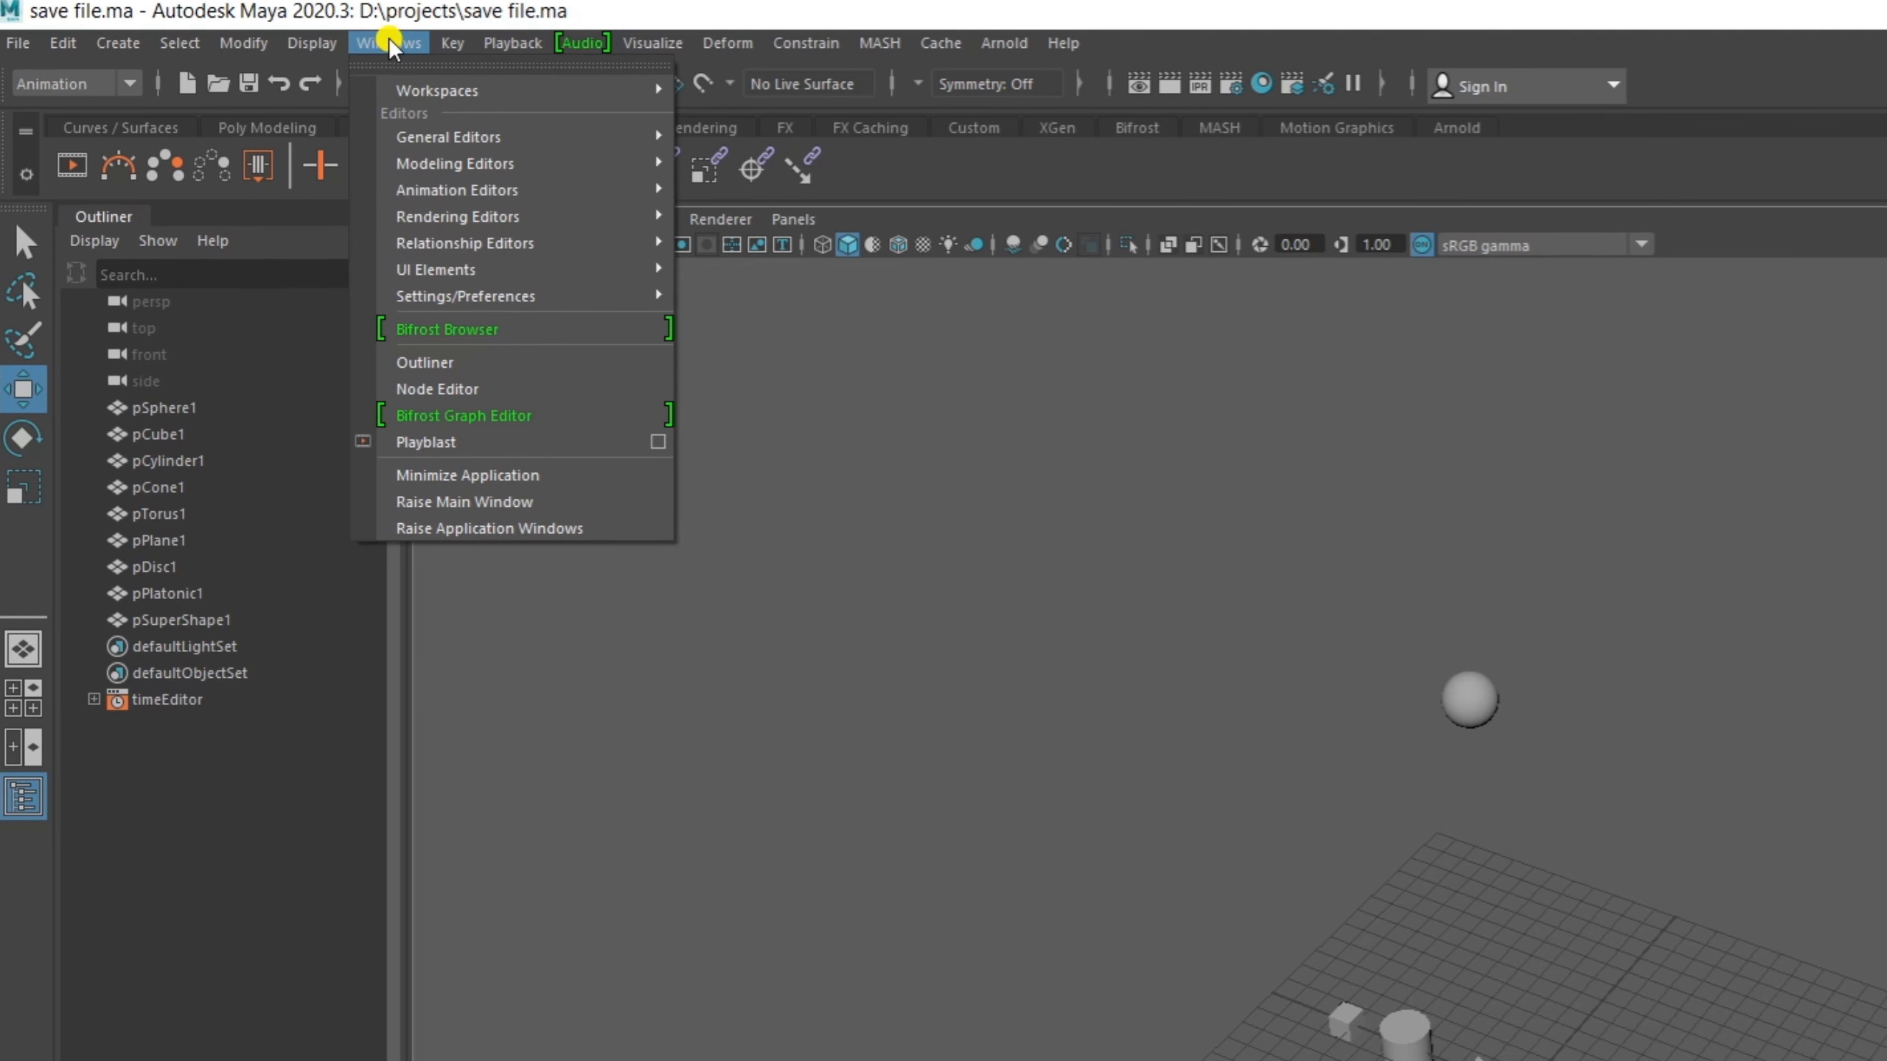
mouse_move(496, 300)
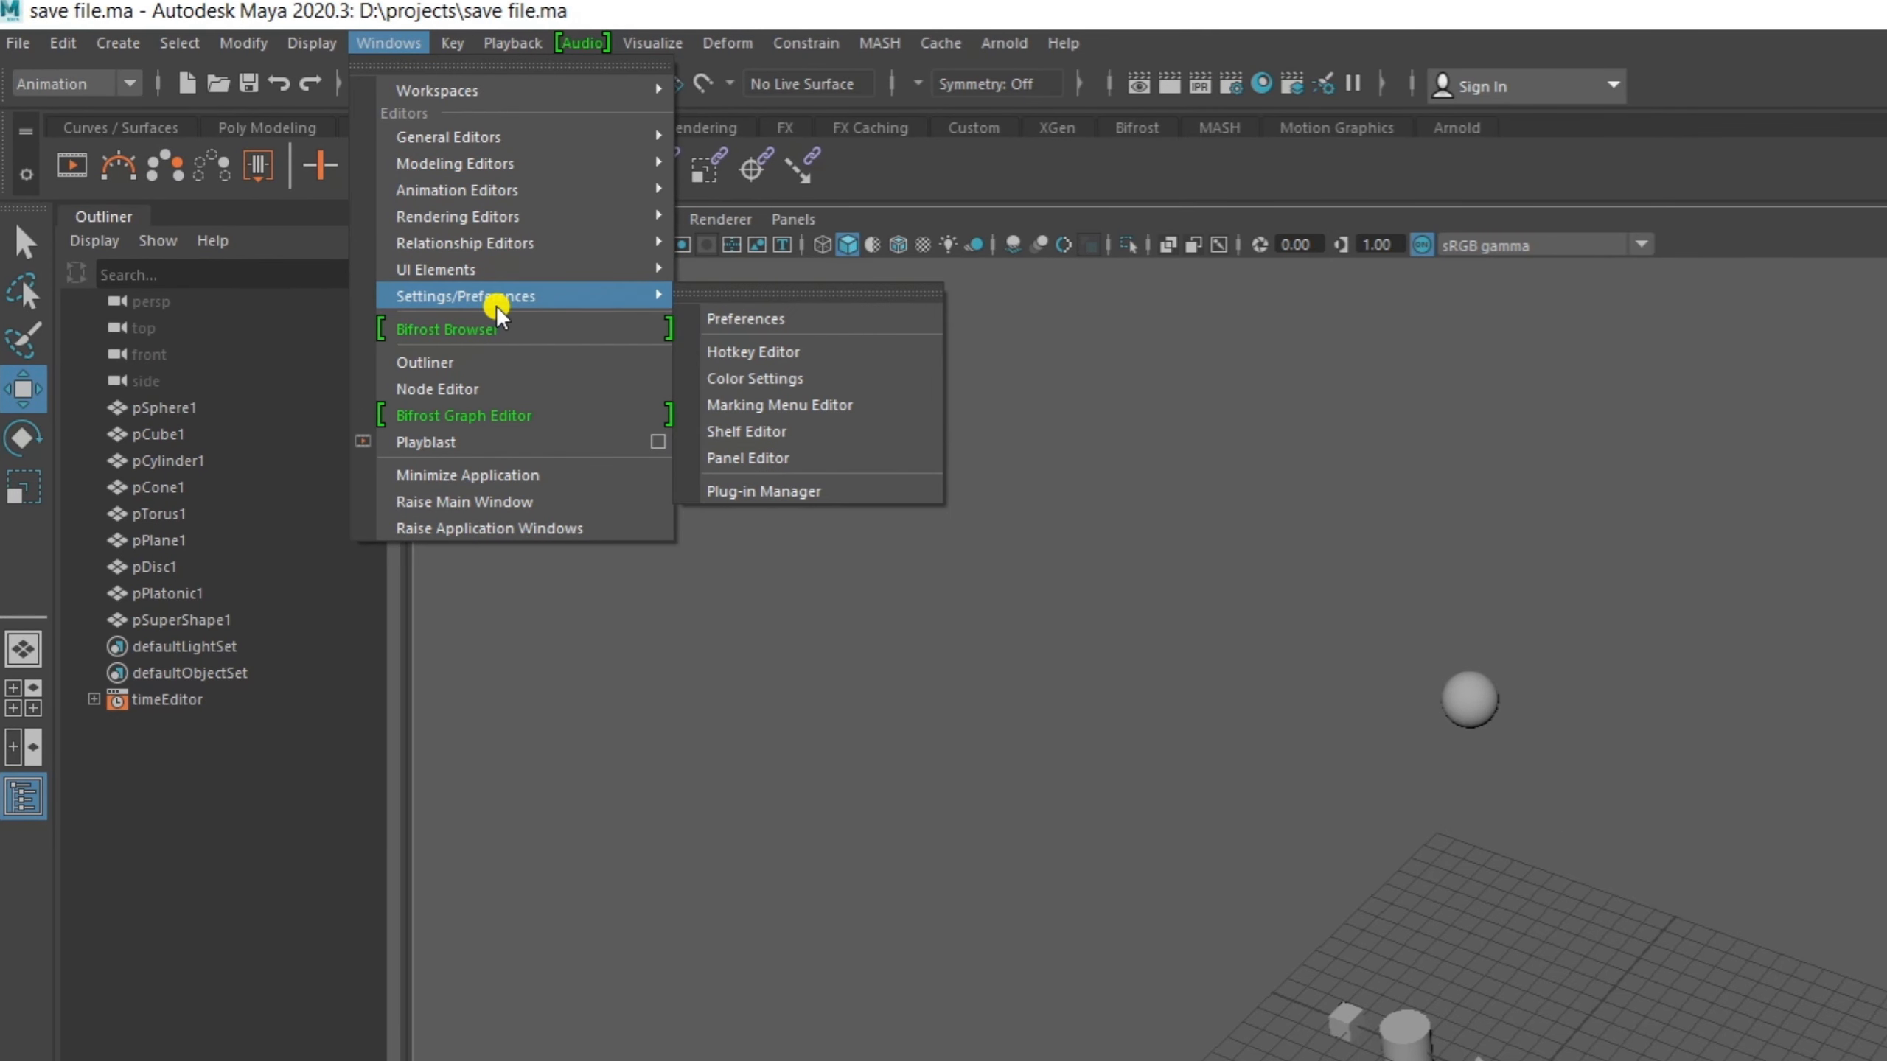
left_click(801, 318)
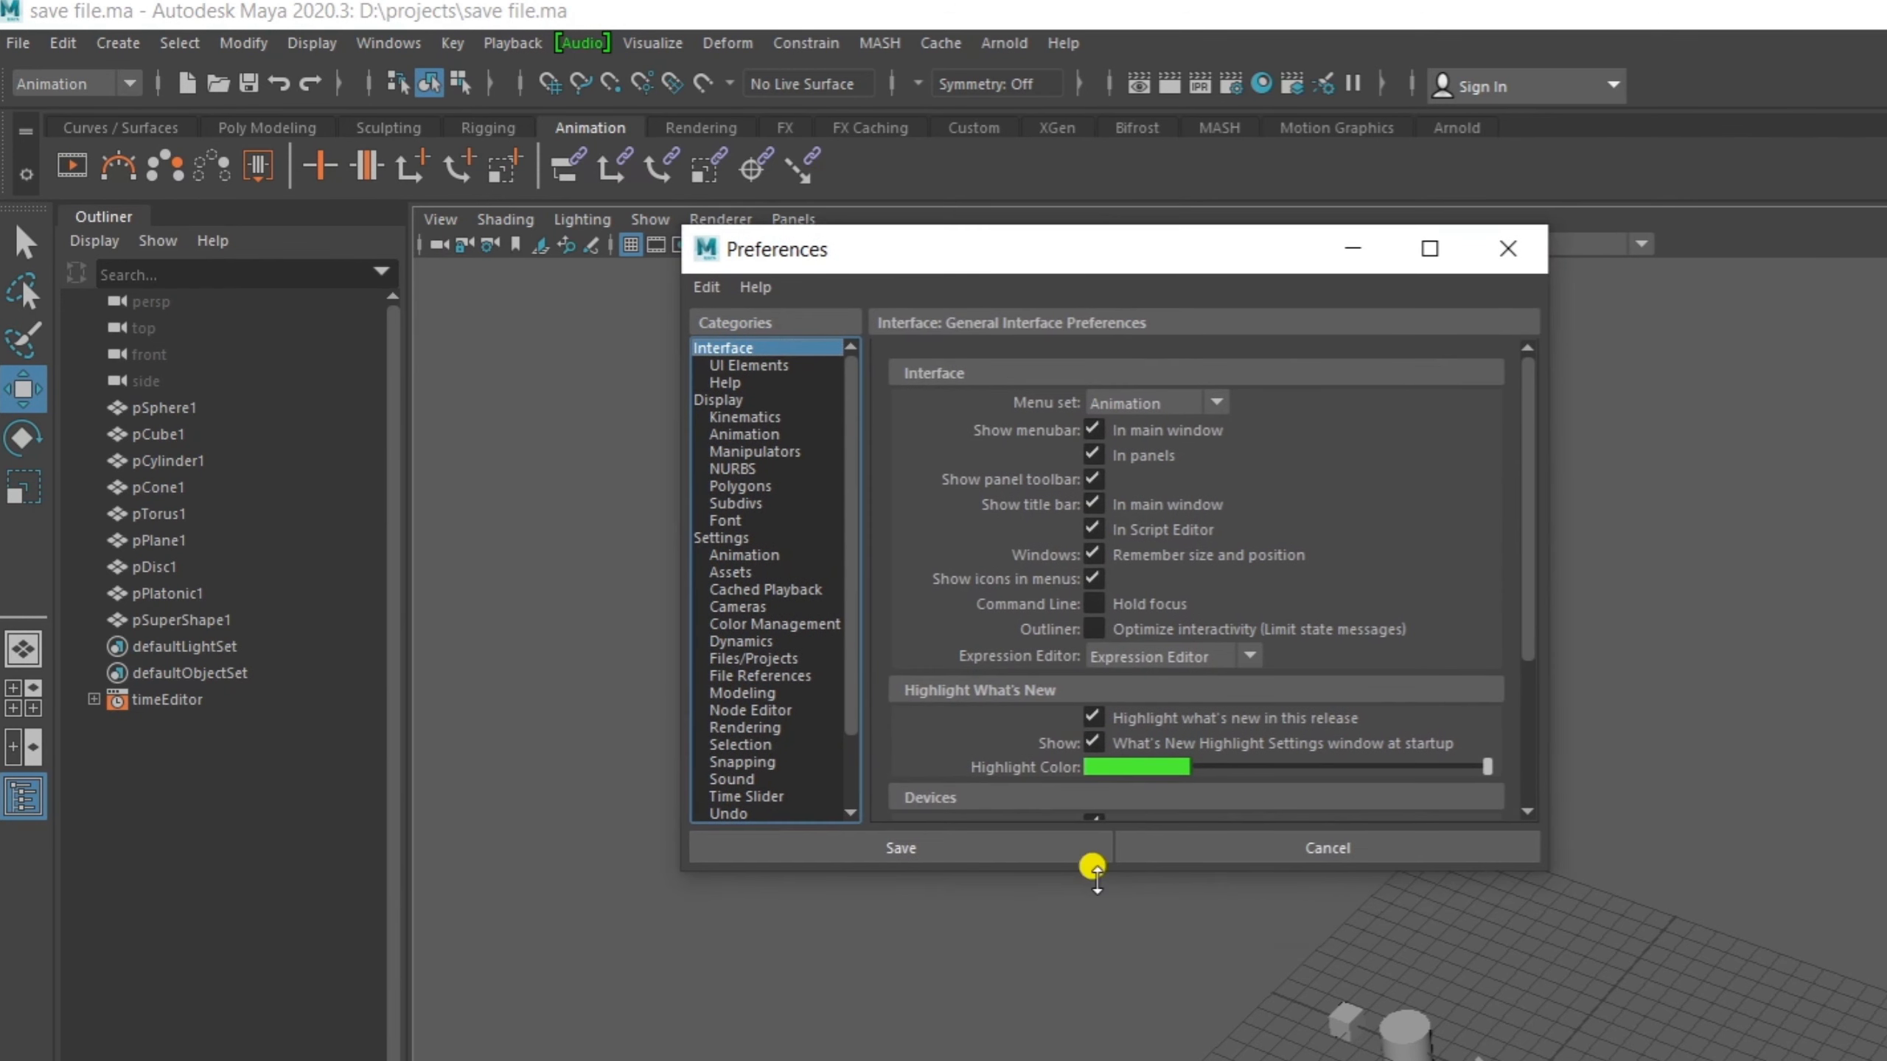
left_click_drag(1100, 869, 1100, 1013)
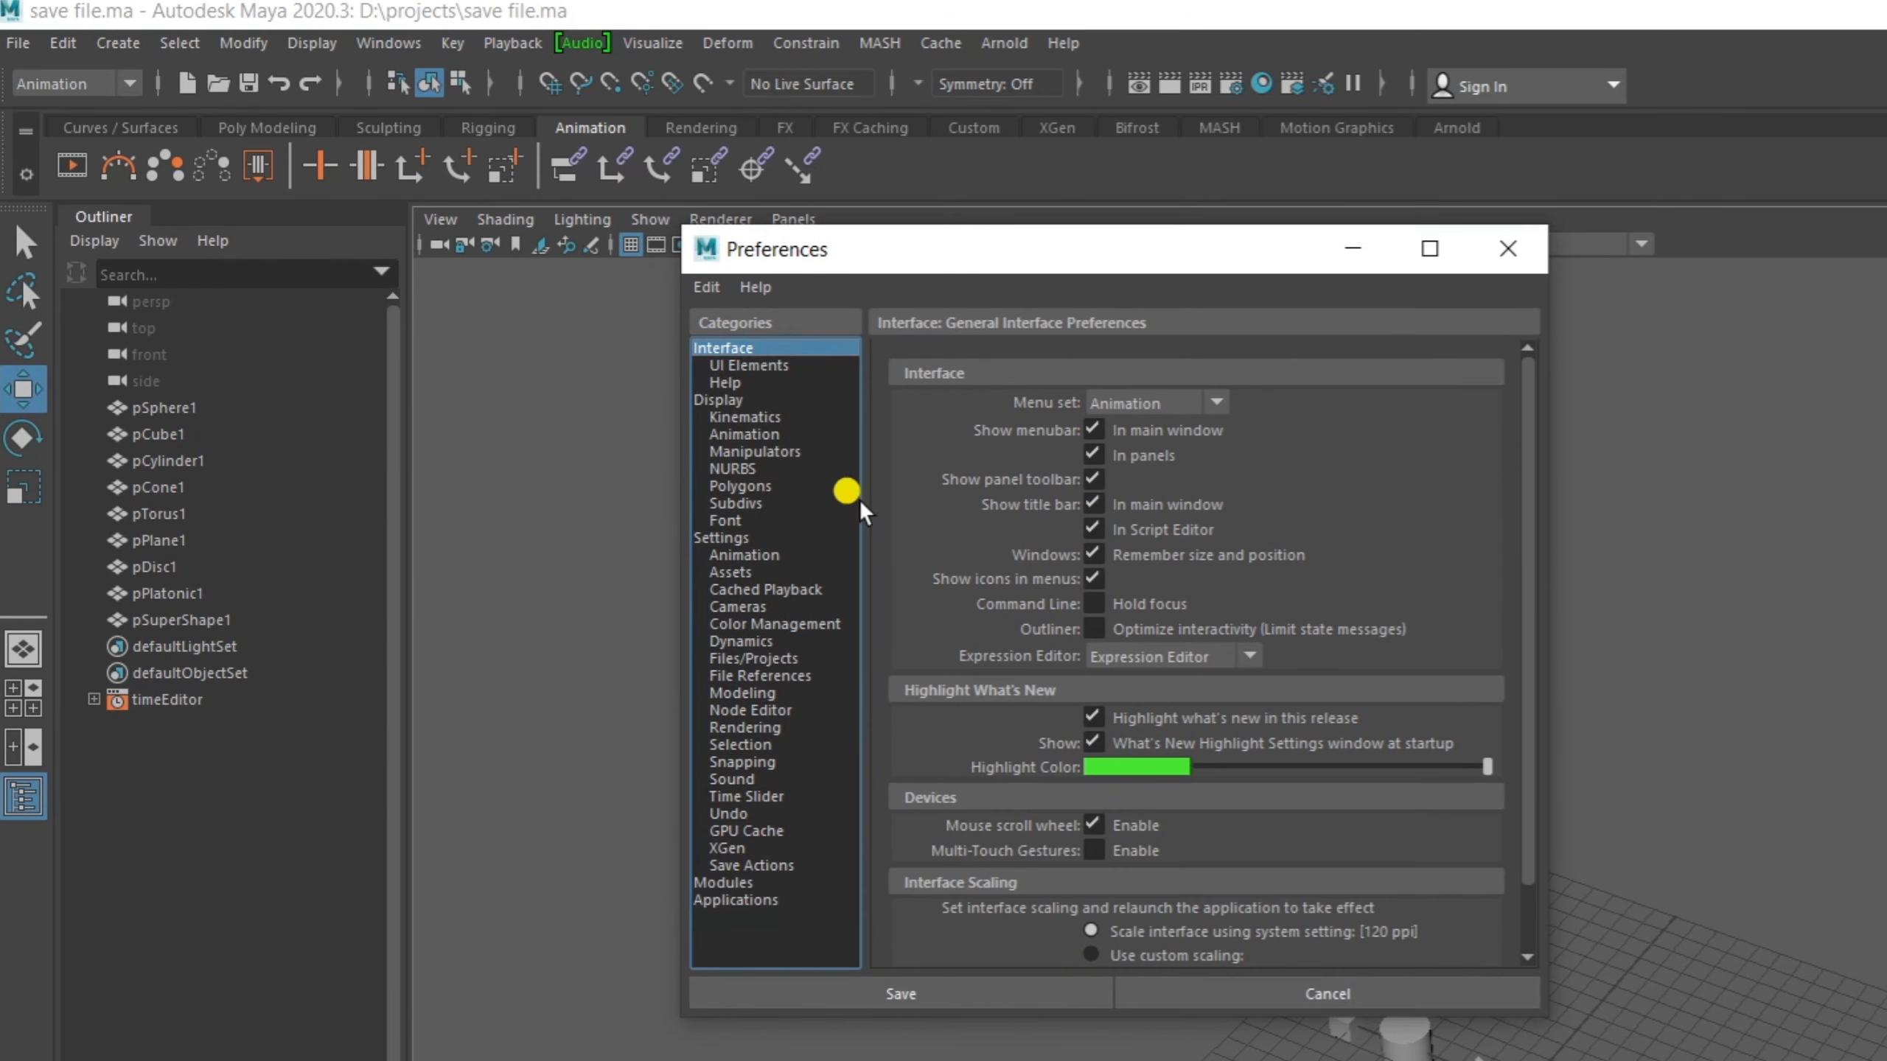
left_click(743, 658)
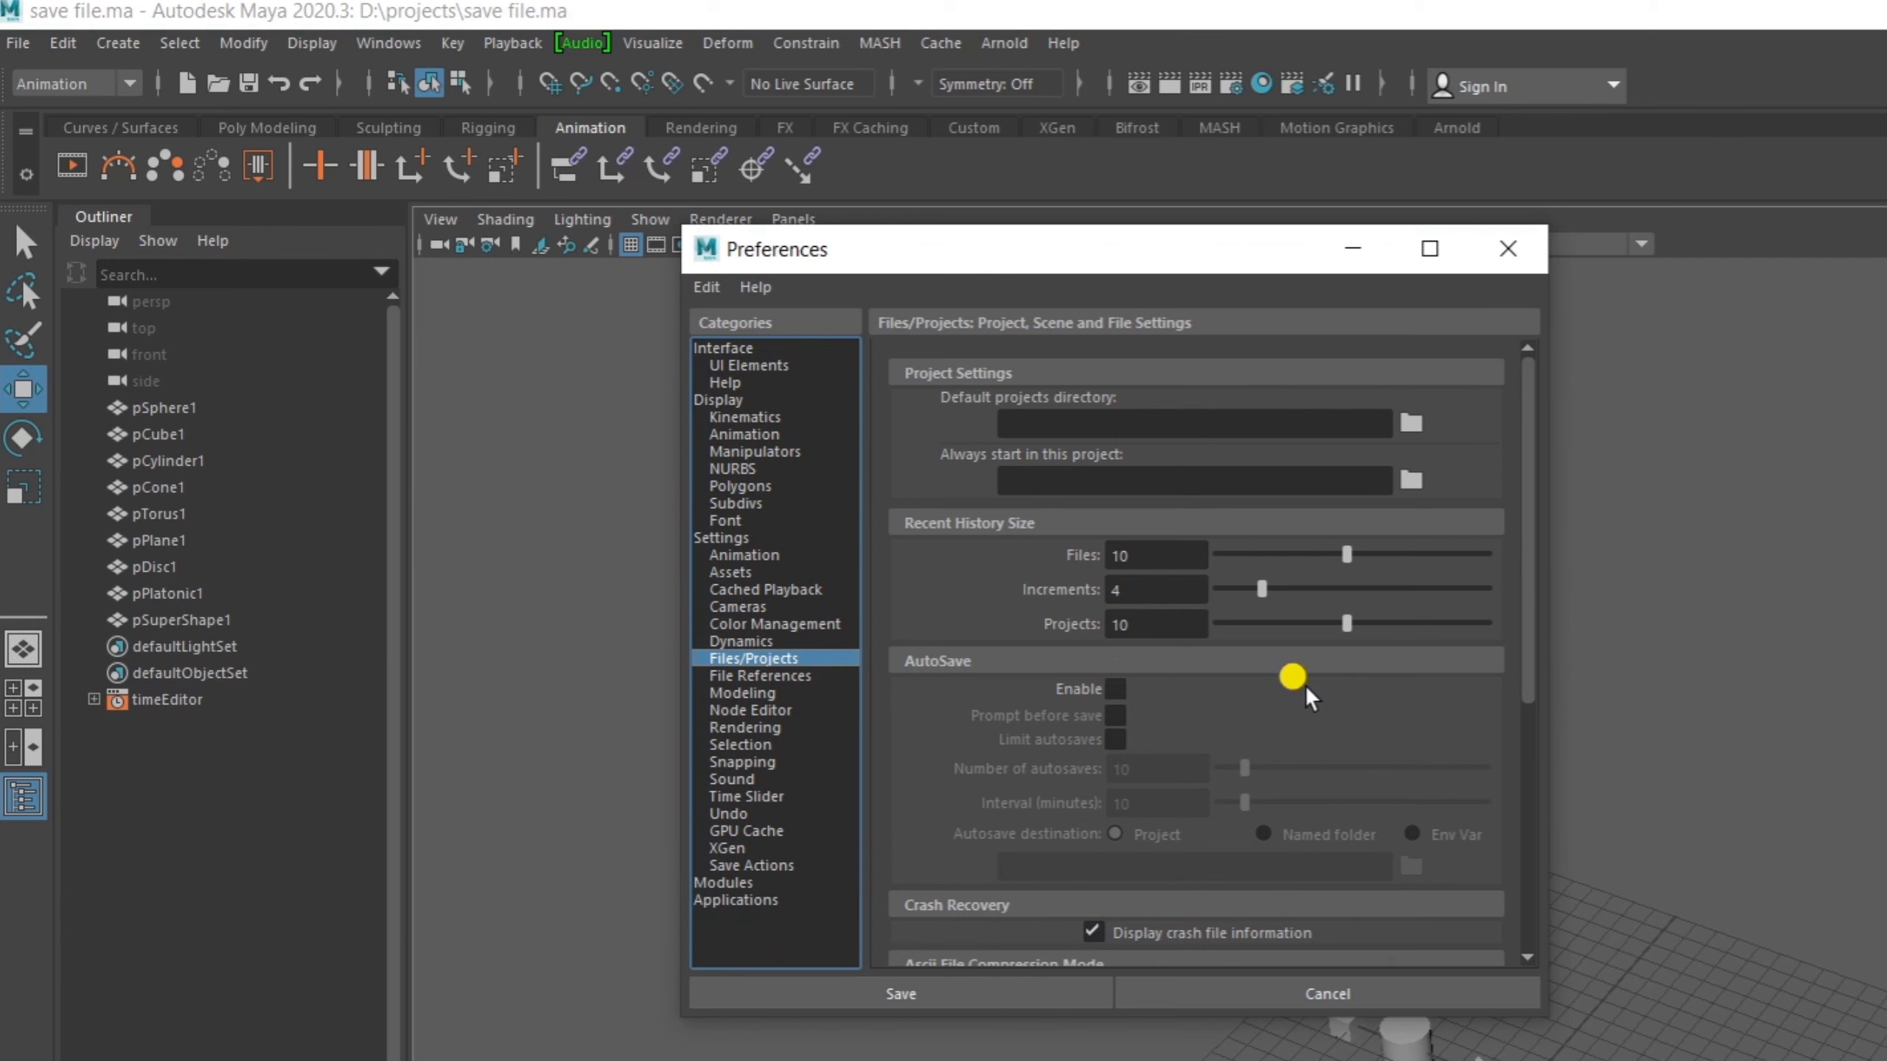
Enable autosave with a 10-minute interval, save, and store the preferences via File > Save Preferences
left_click(1114, 689)
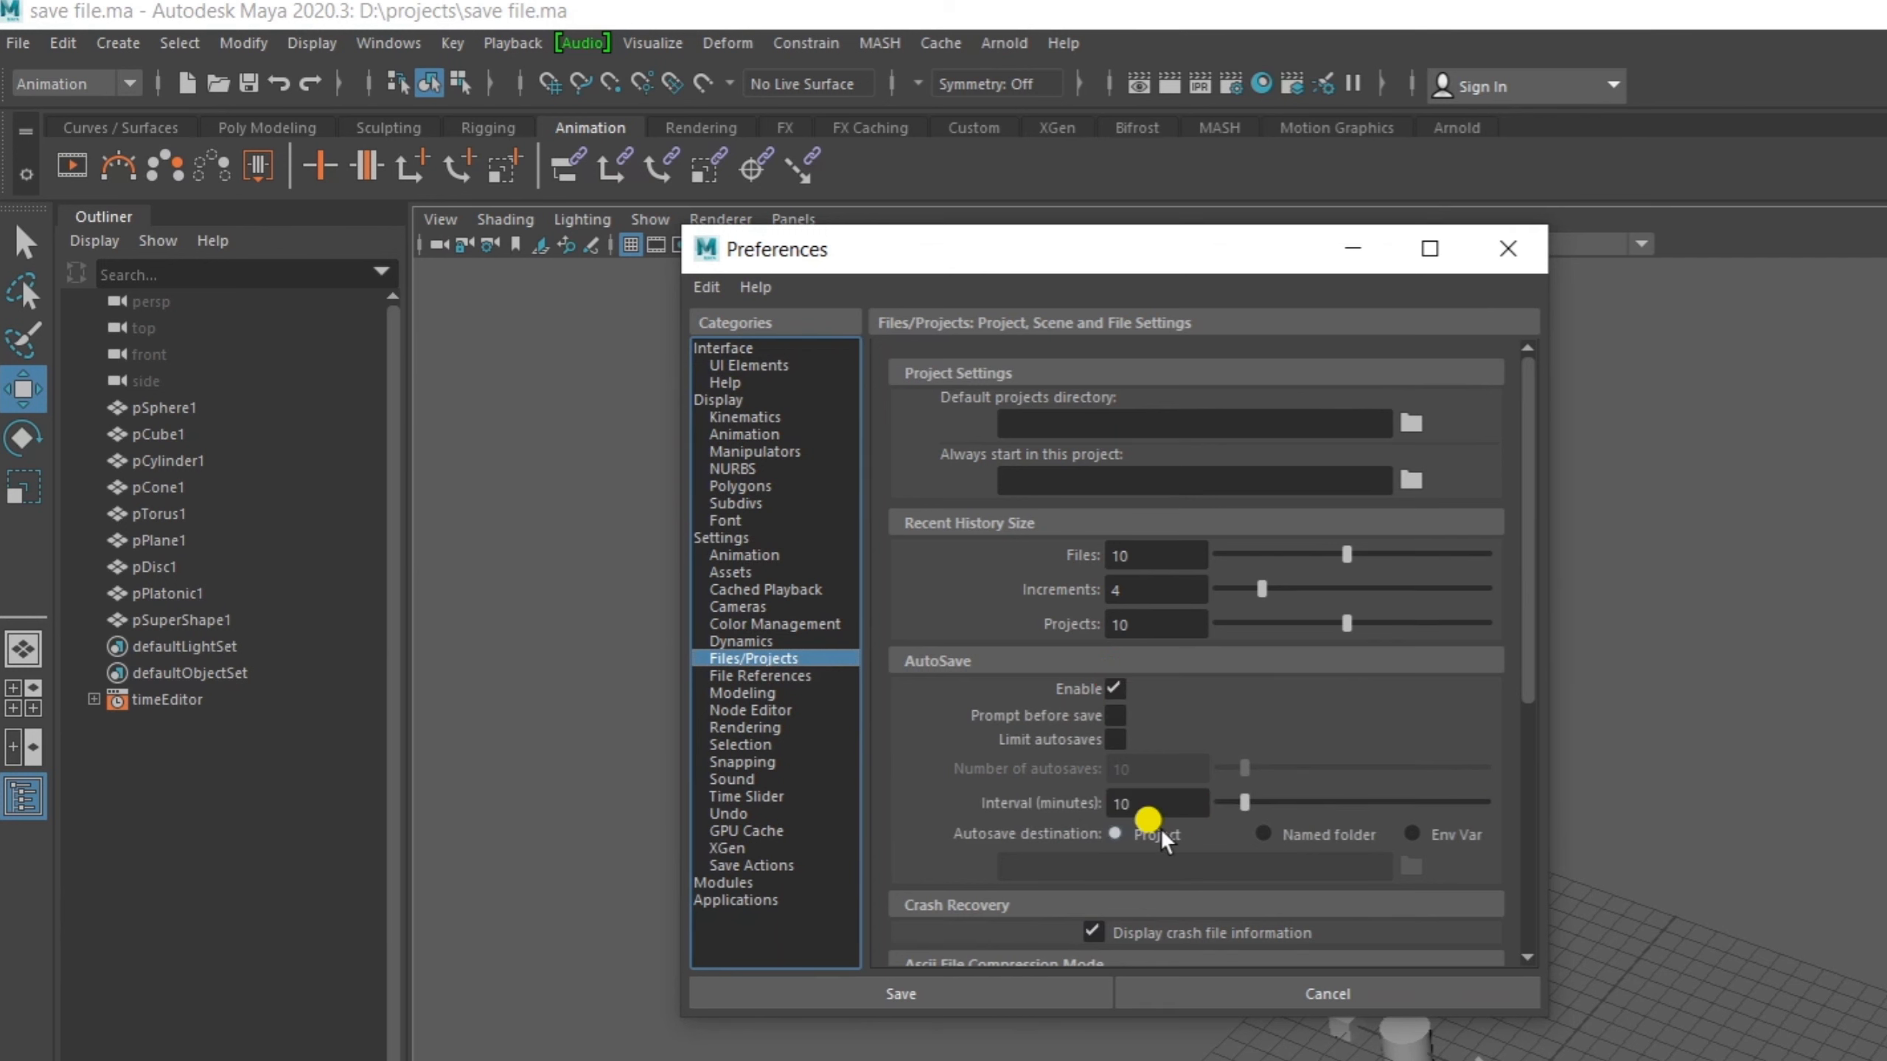
left_click(1148, 803)
double_click(1118, 803)
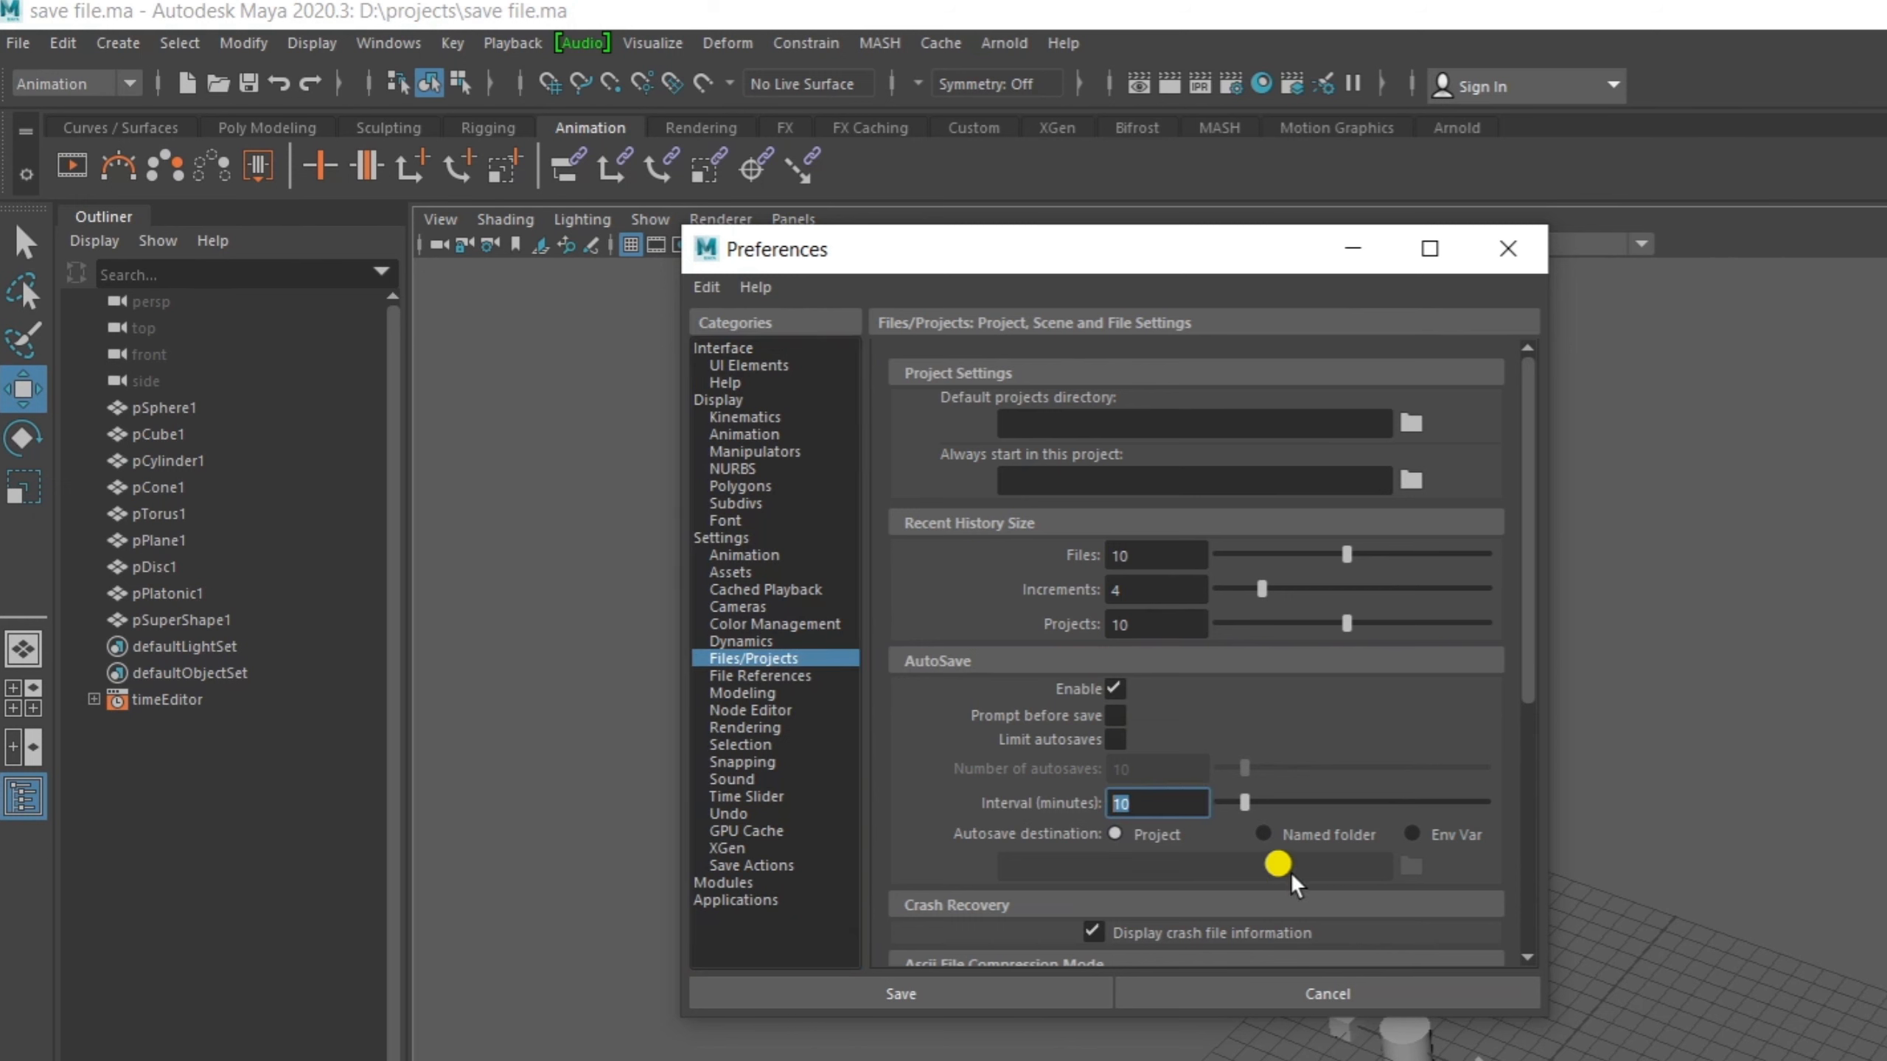
left_click(1163, 801)
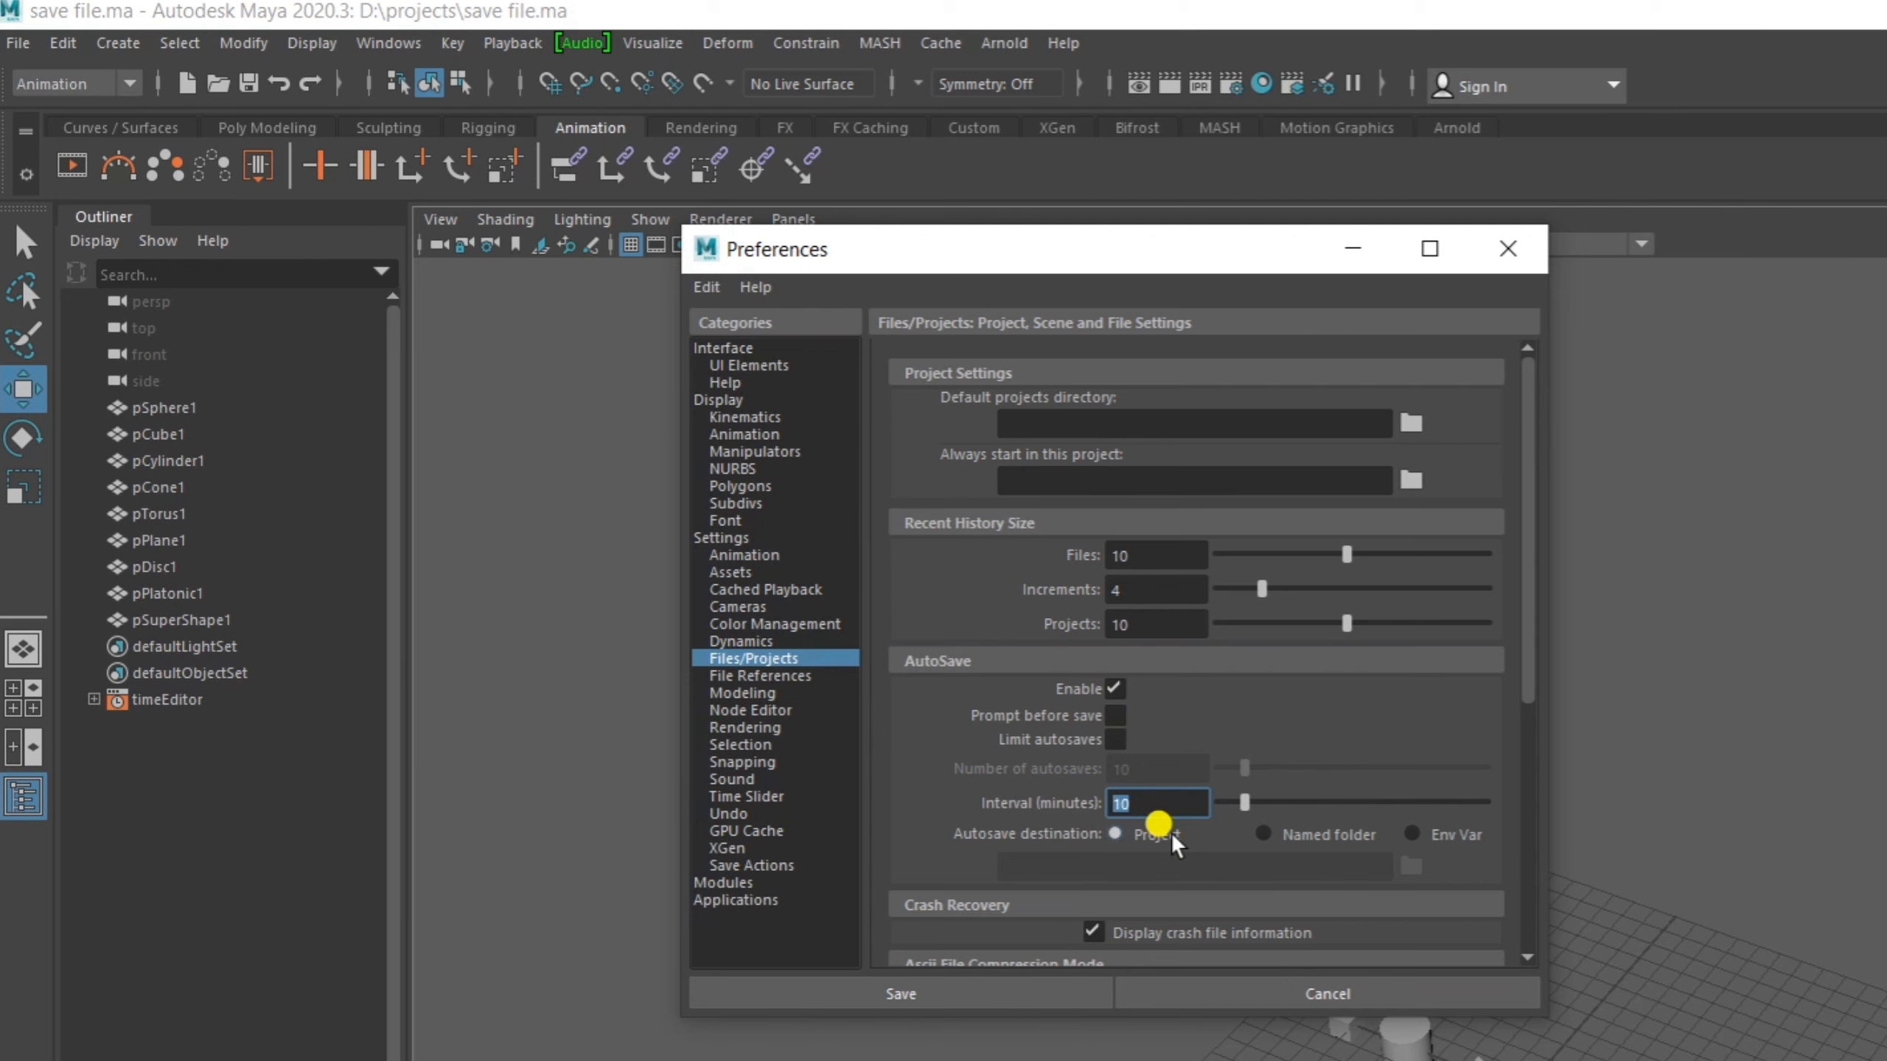
double_click(1187, 799)
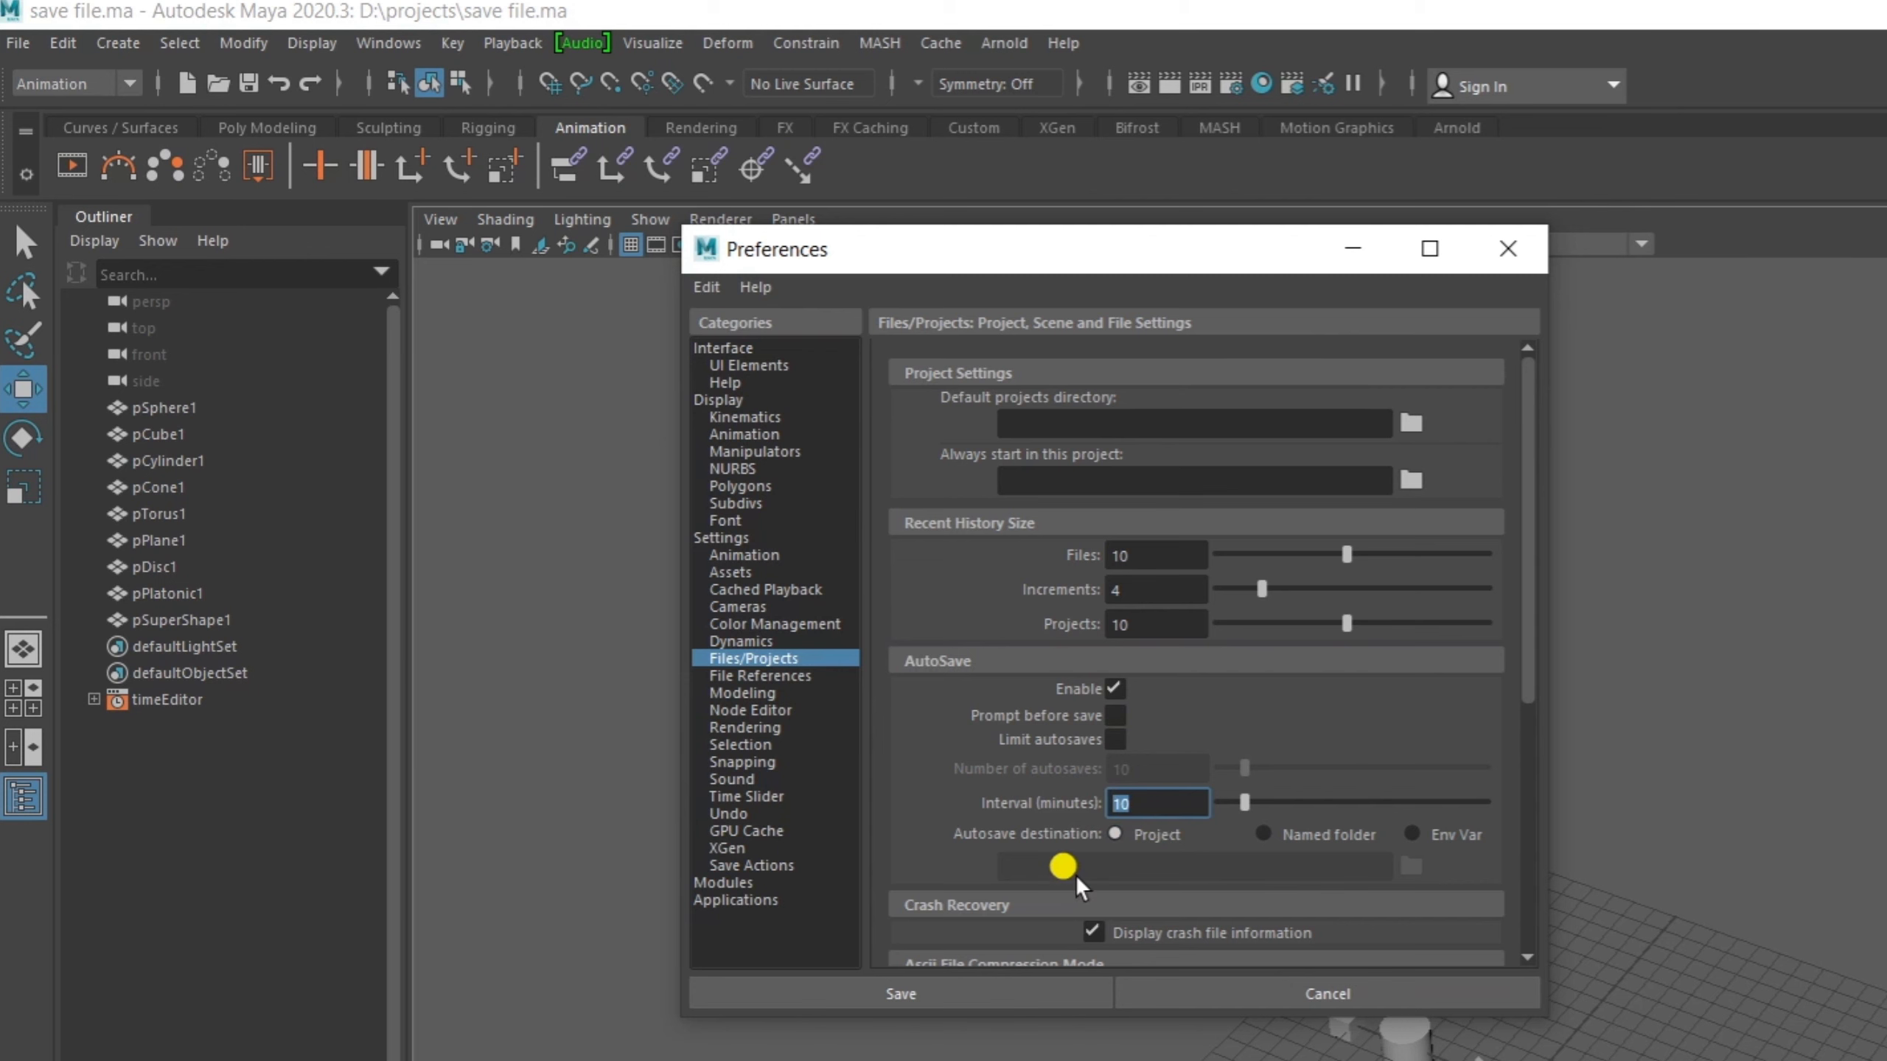
left_click(869, 990)
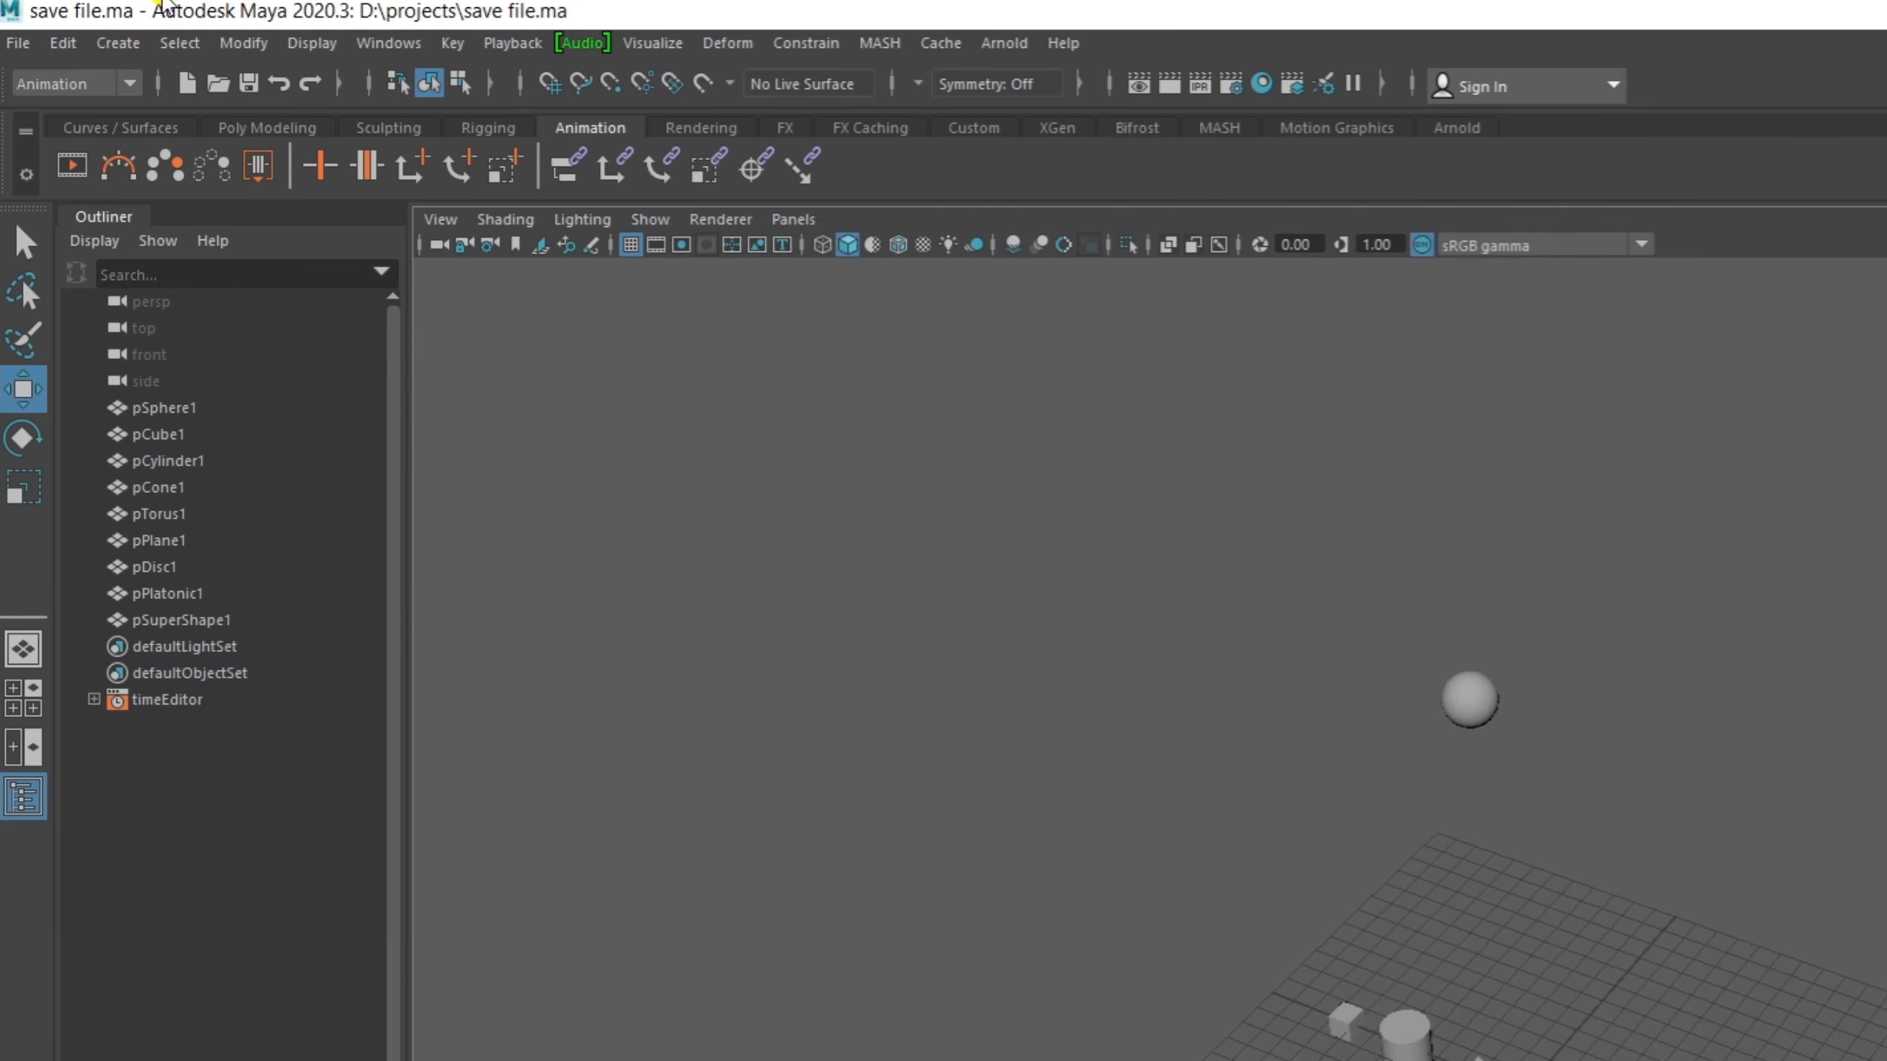
left_click(18, 42)
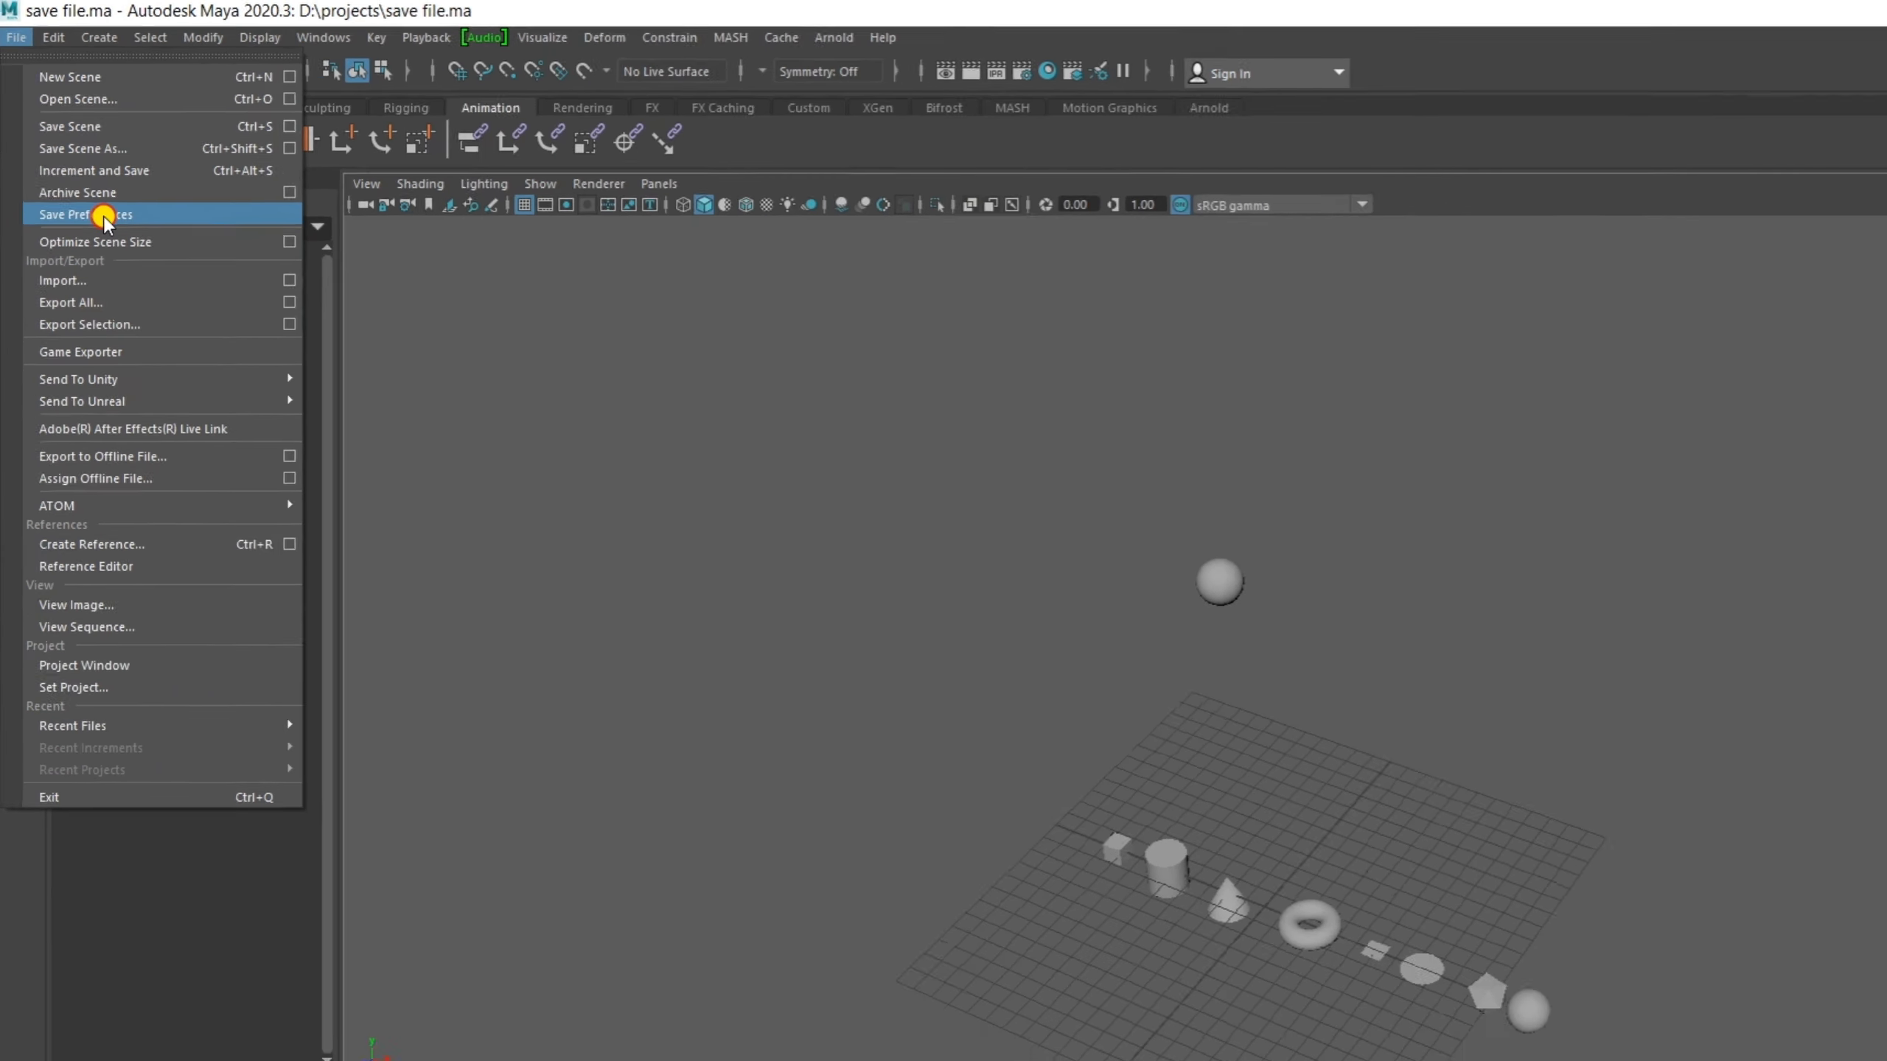
left_click(120, 258)
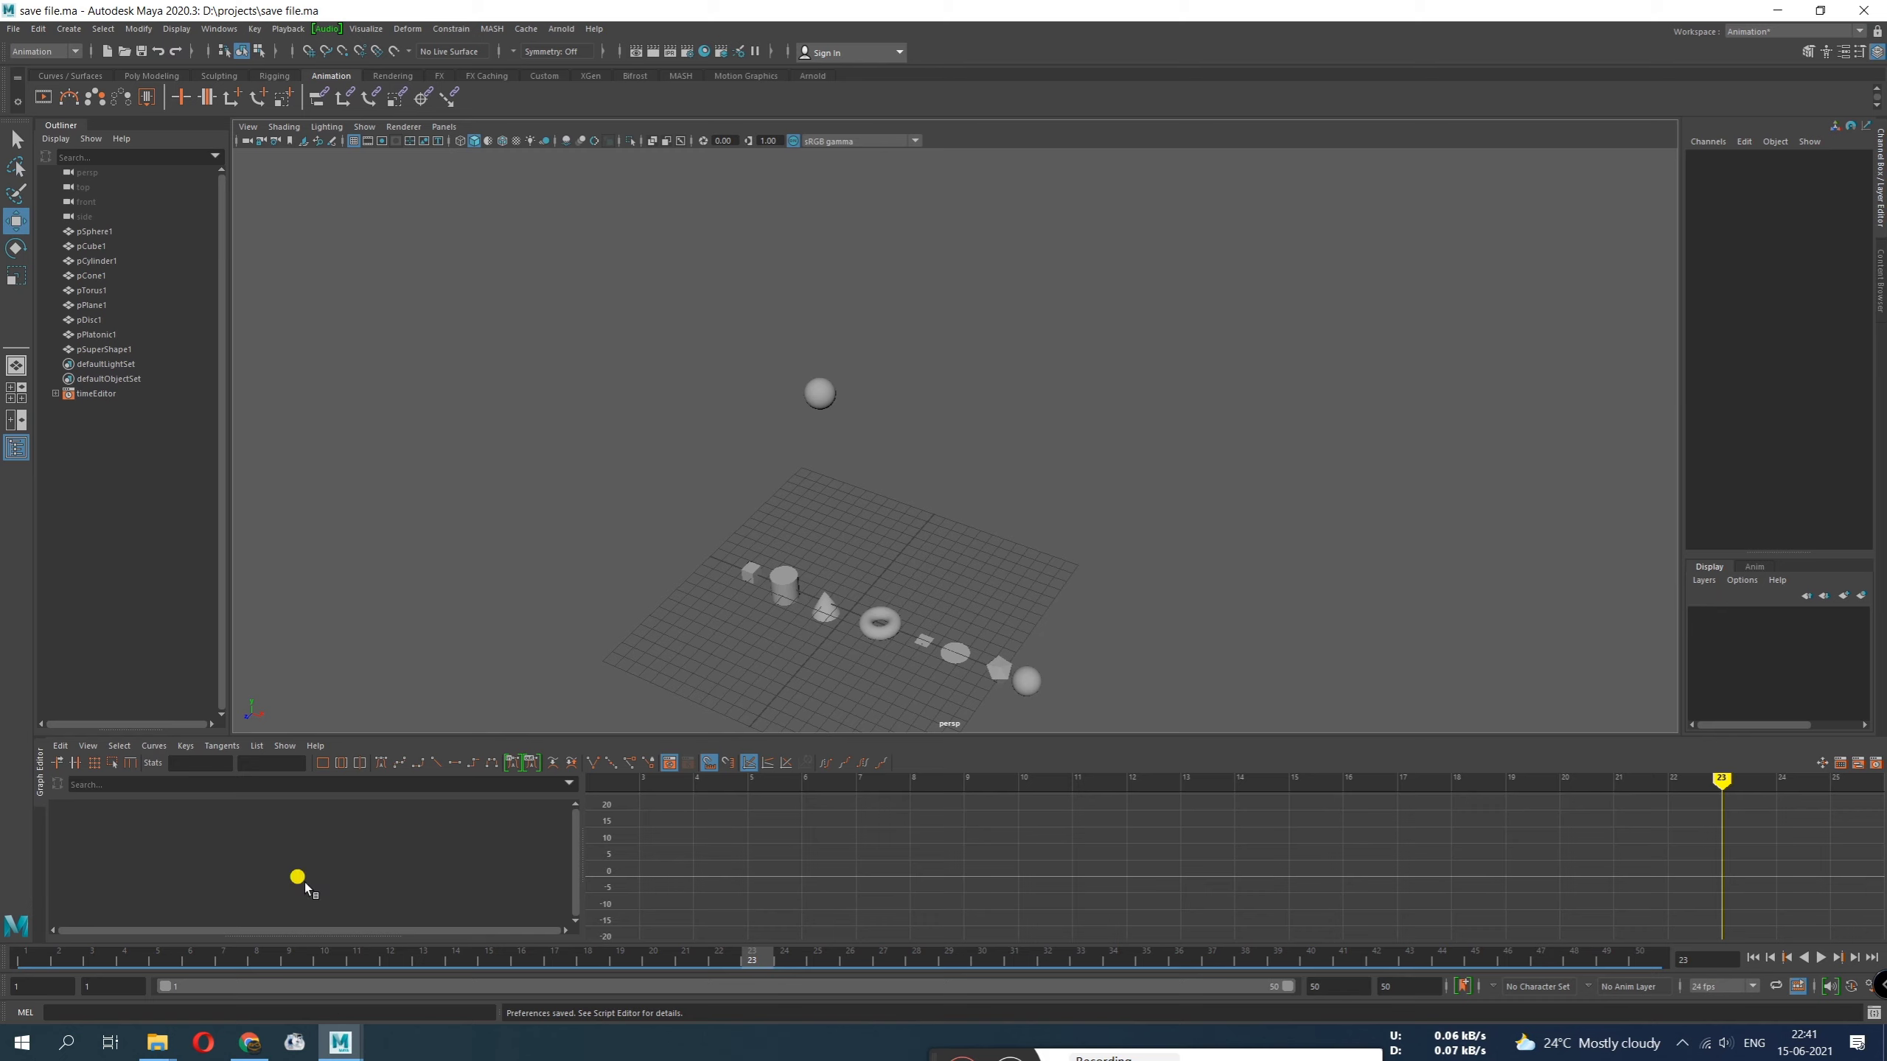
In File Explorer, browse Documents > maya > projects > default > autosave
mouse_move(154, 1045)
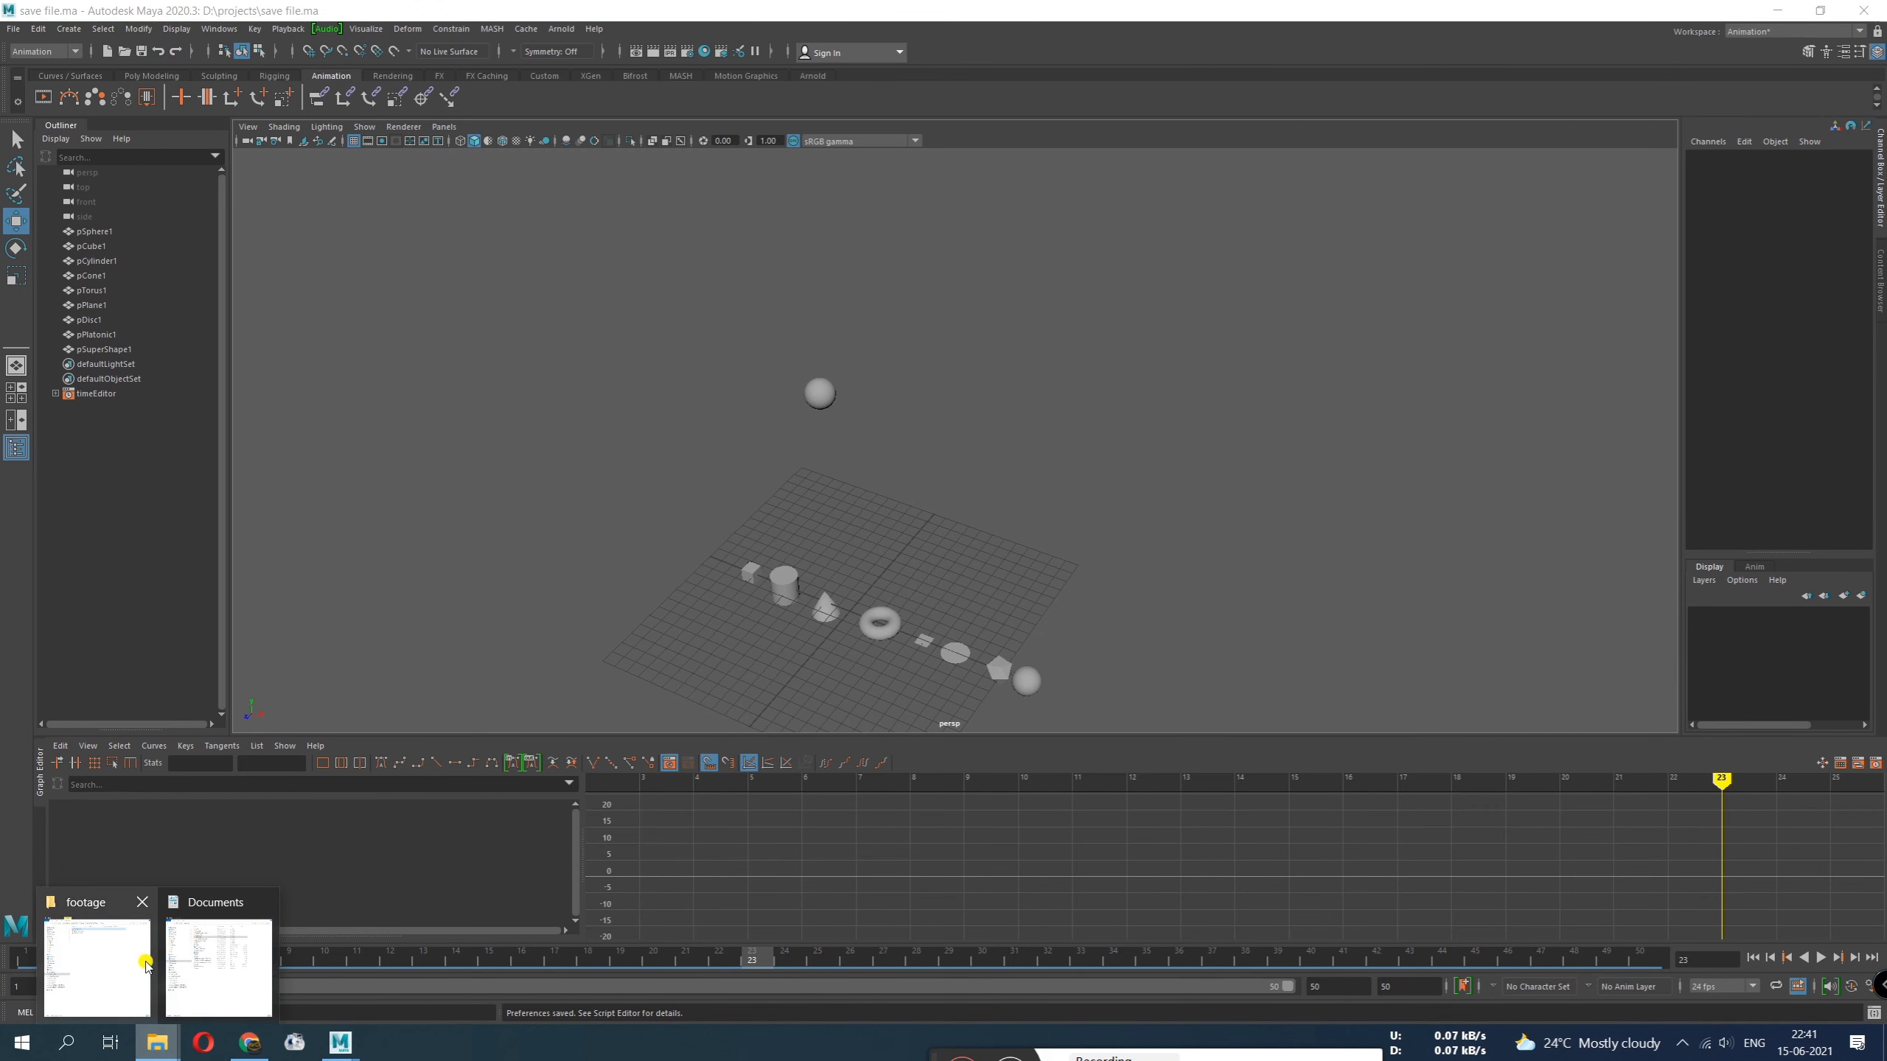
left_click(100, 966)
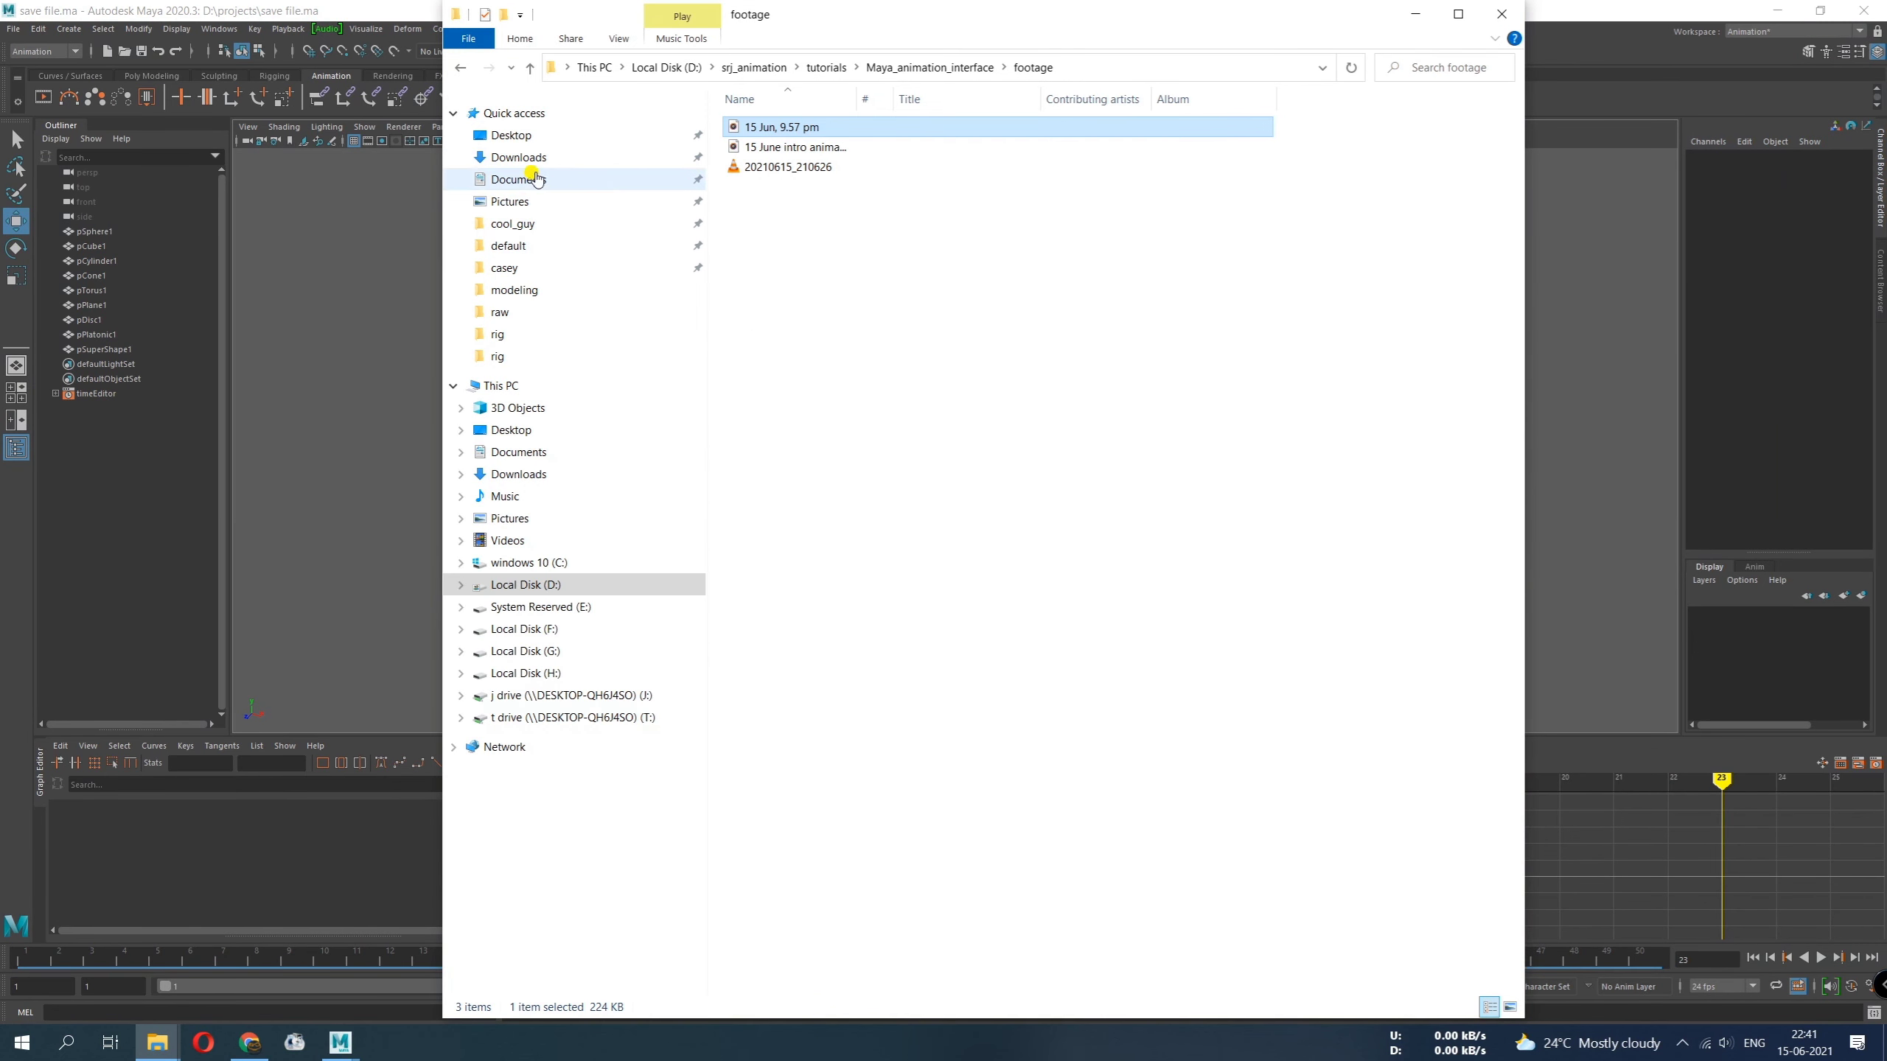
left_click(535, 179)
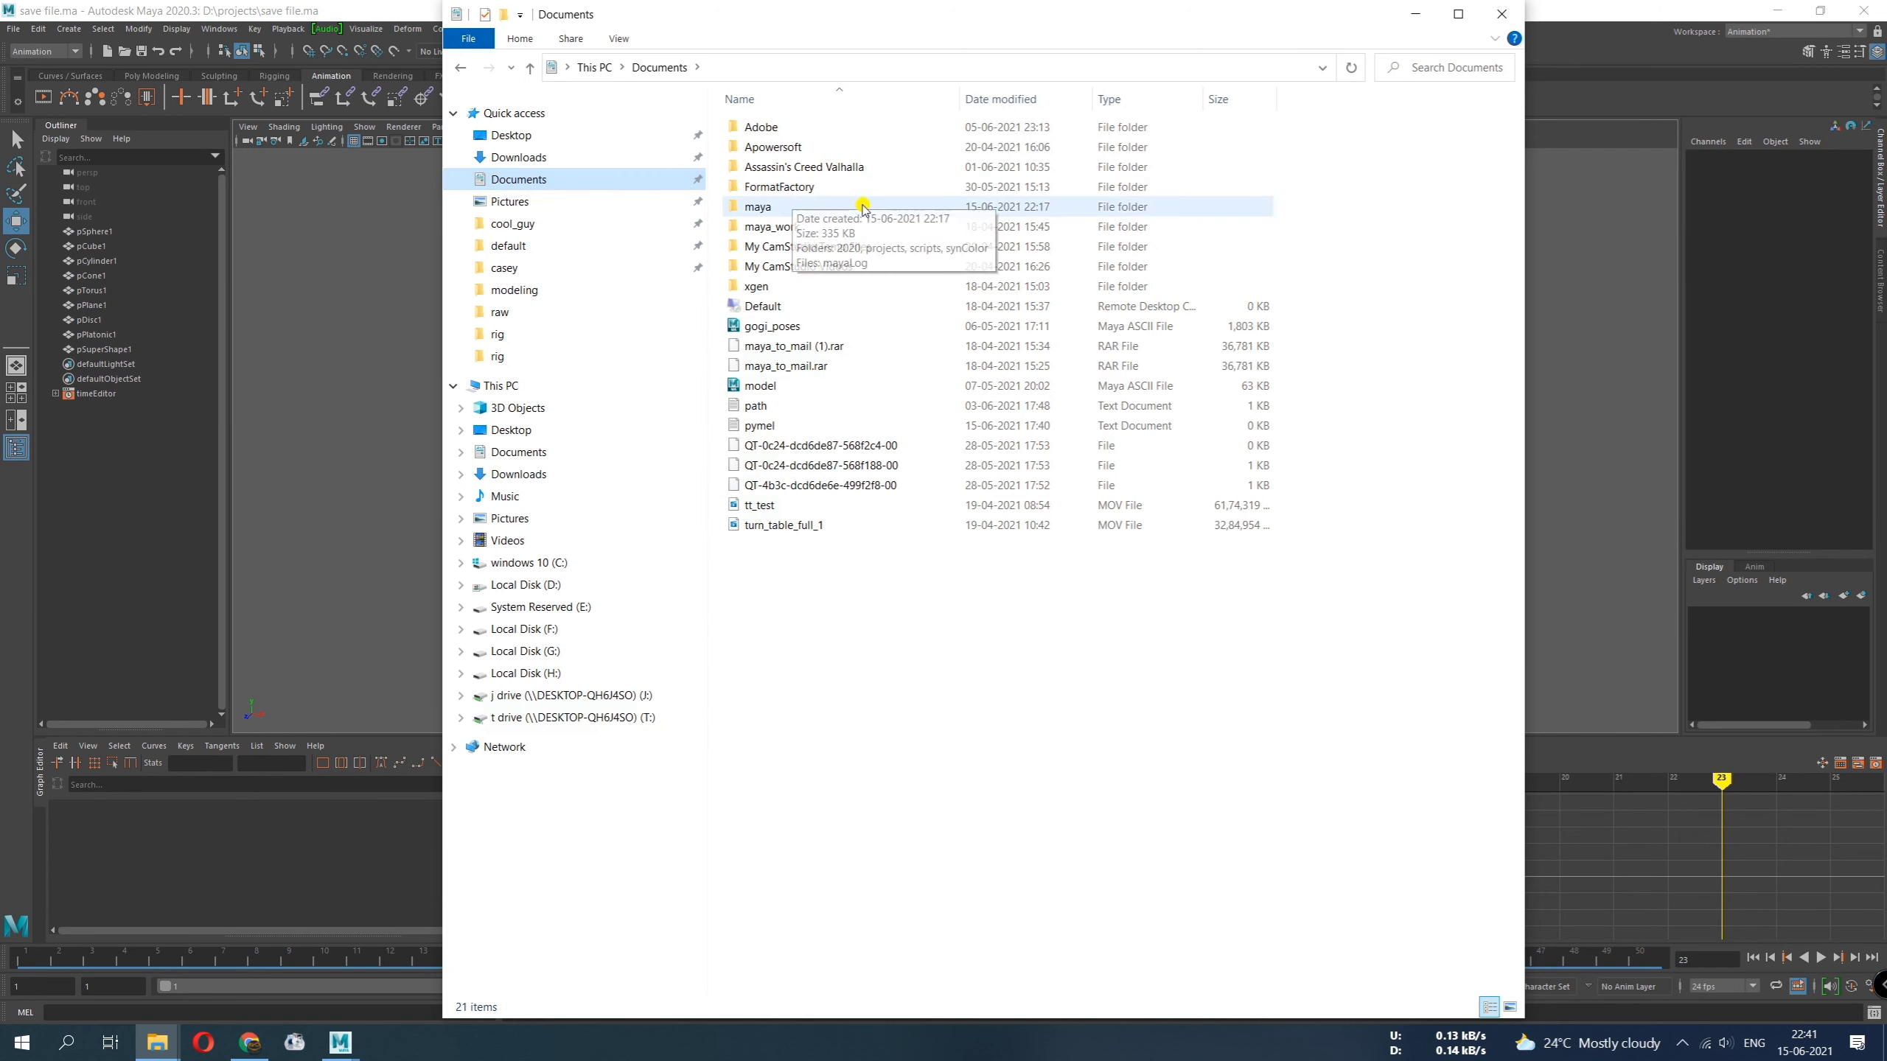
double_click(820, 206)
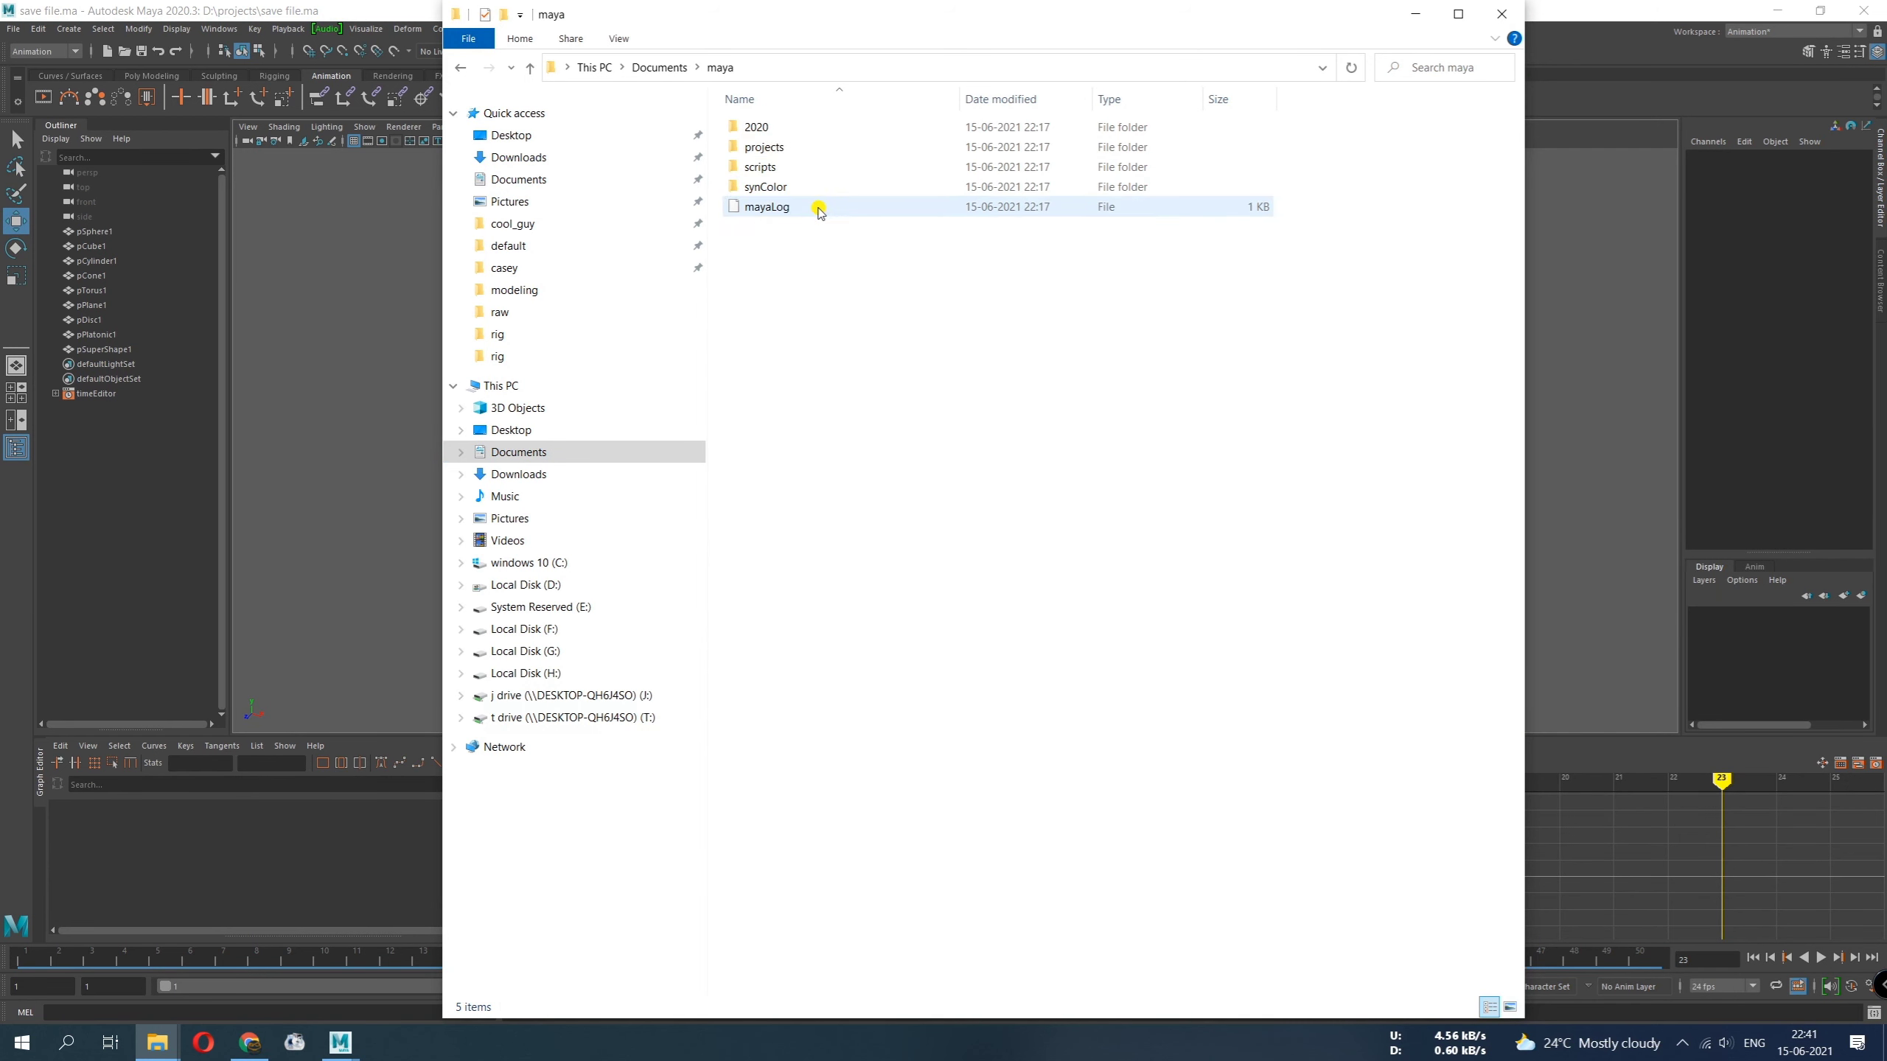
double_click(799, 147)
double_click(793, 131)
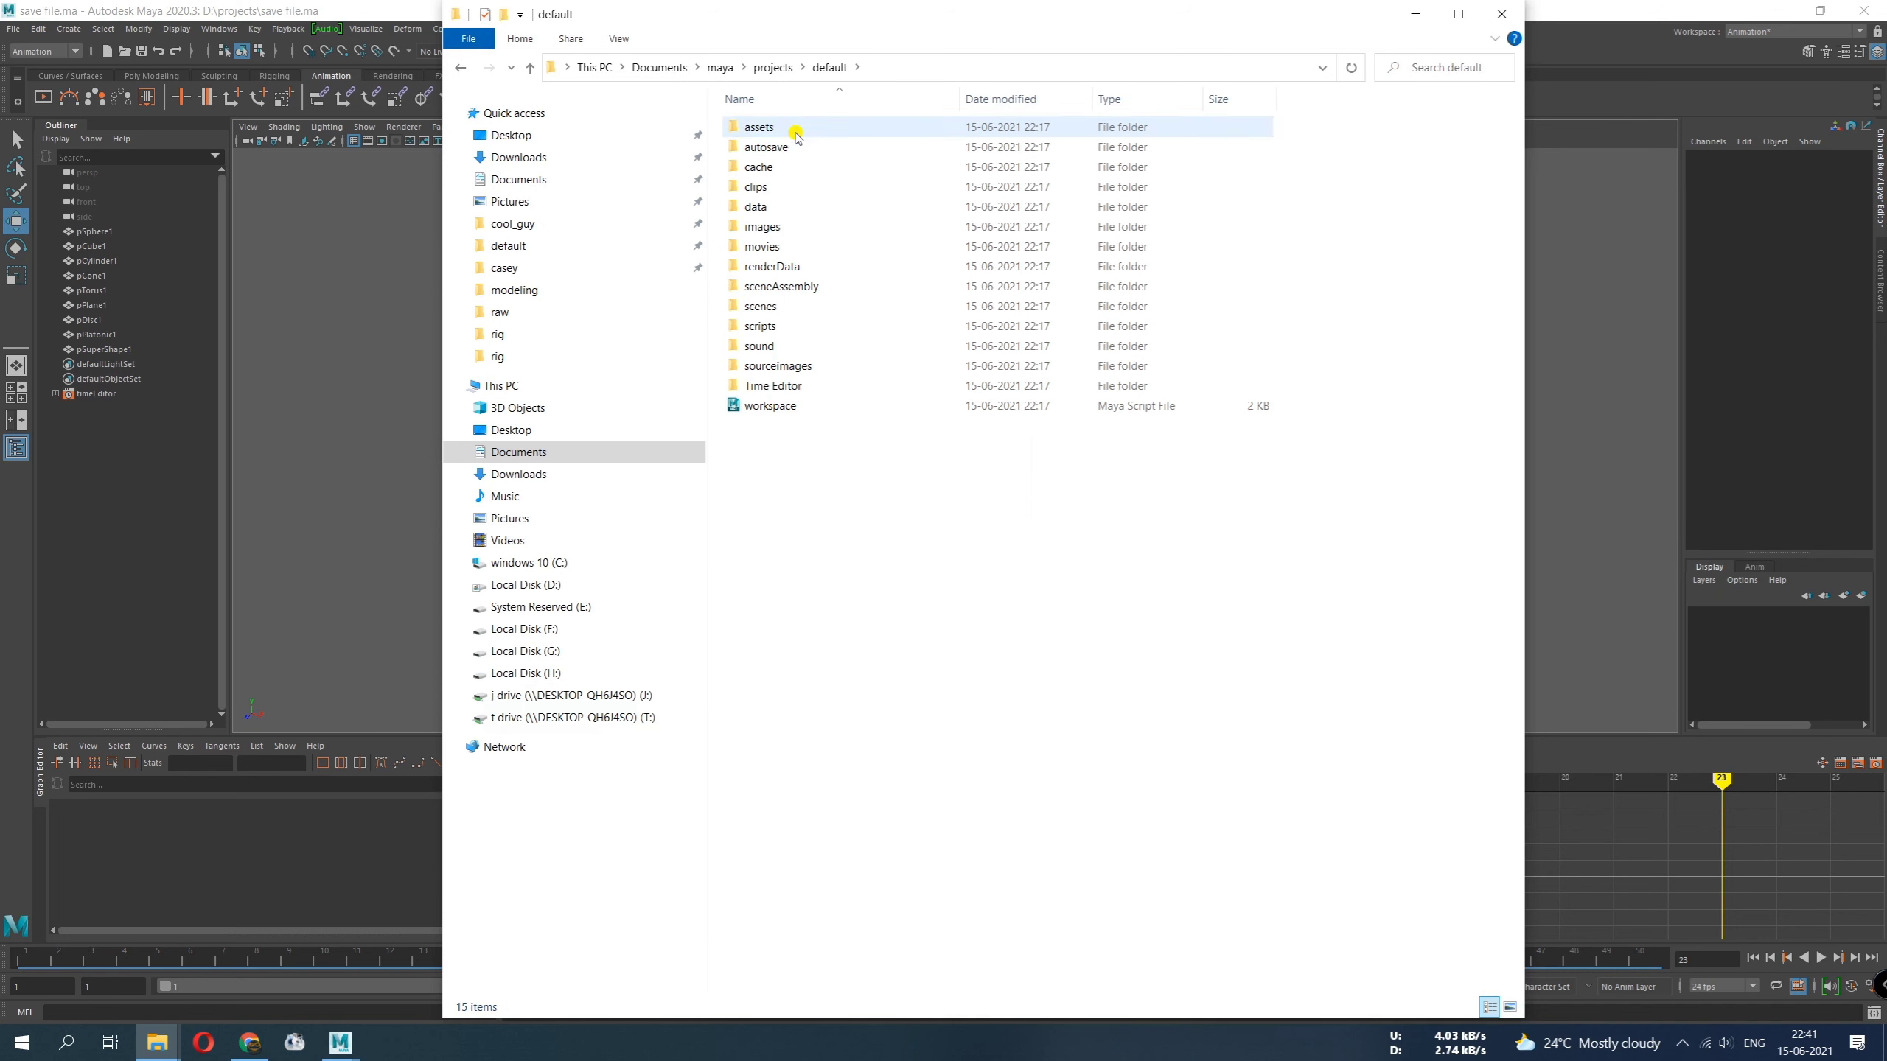
double_click(765, 148)
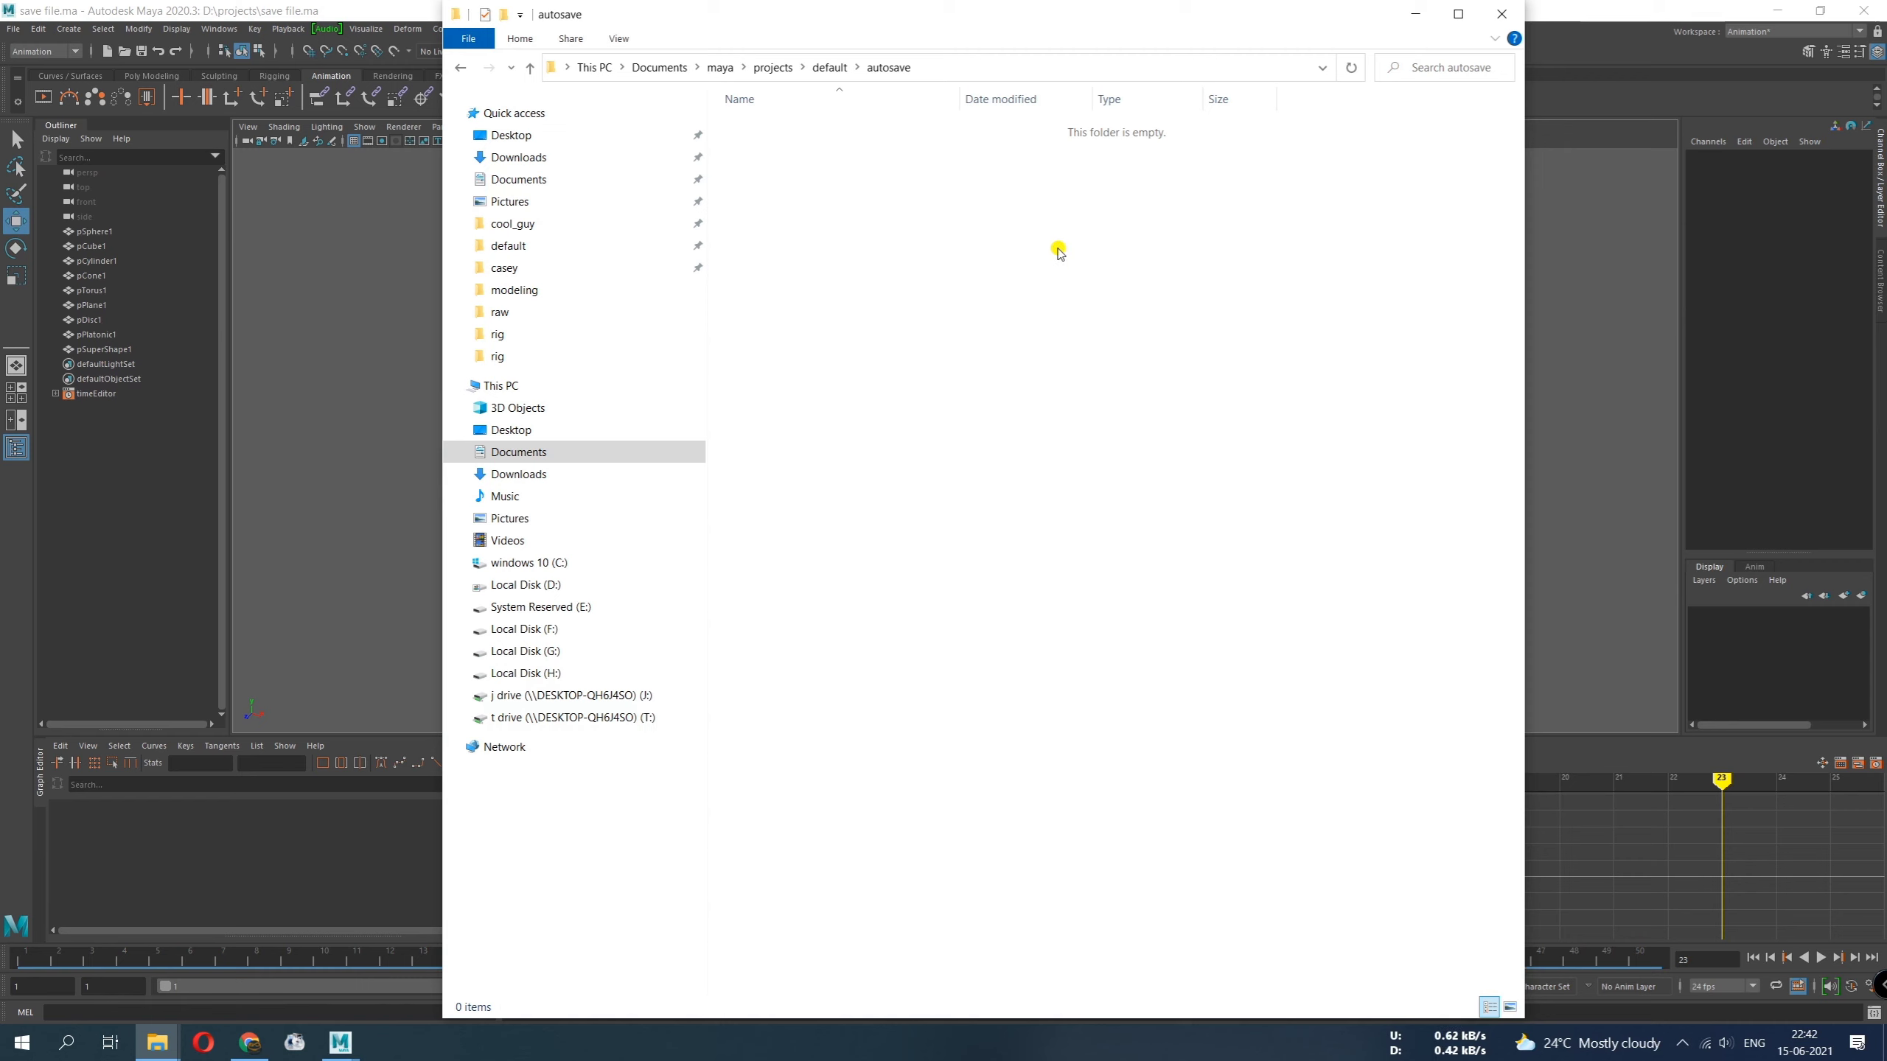
Close File Explorer and collapse Maya's docked Graph Editor to enlarge the perspective view
left_click(1502, 14)
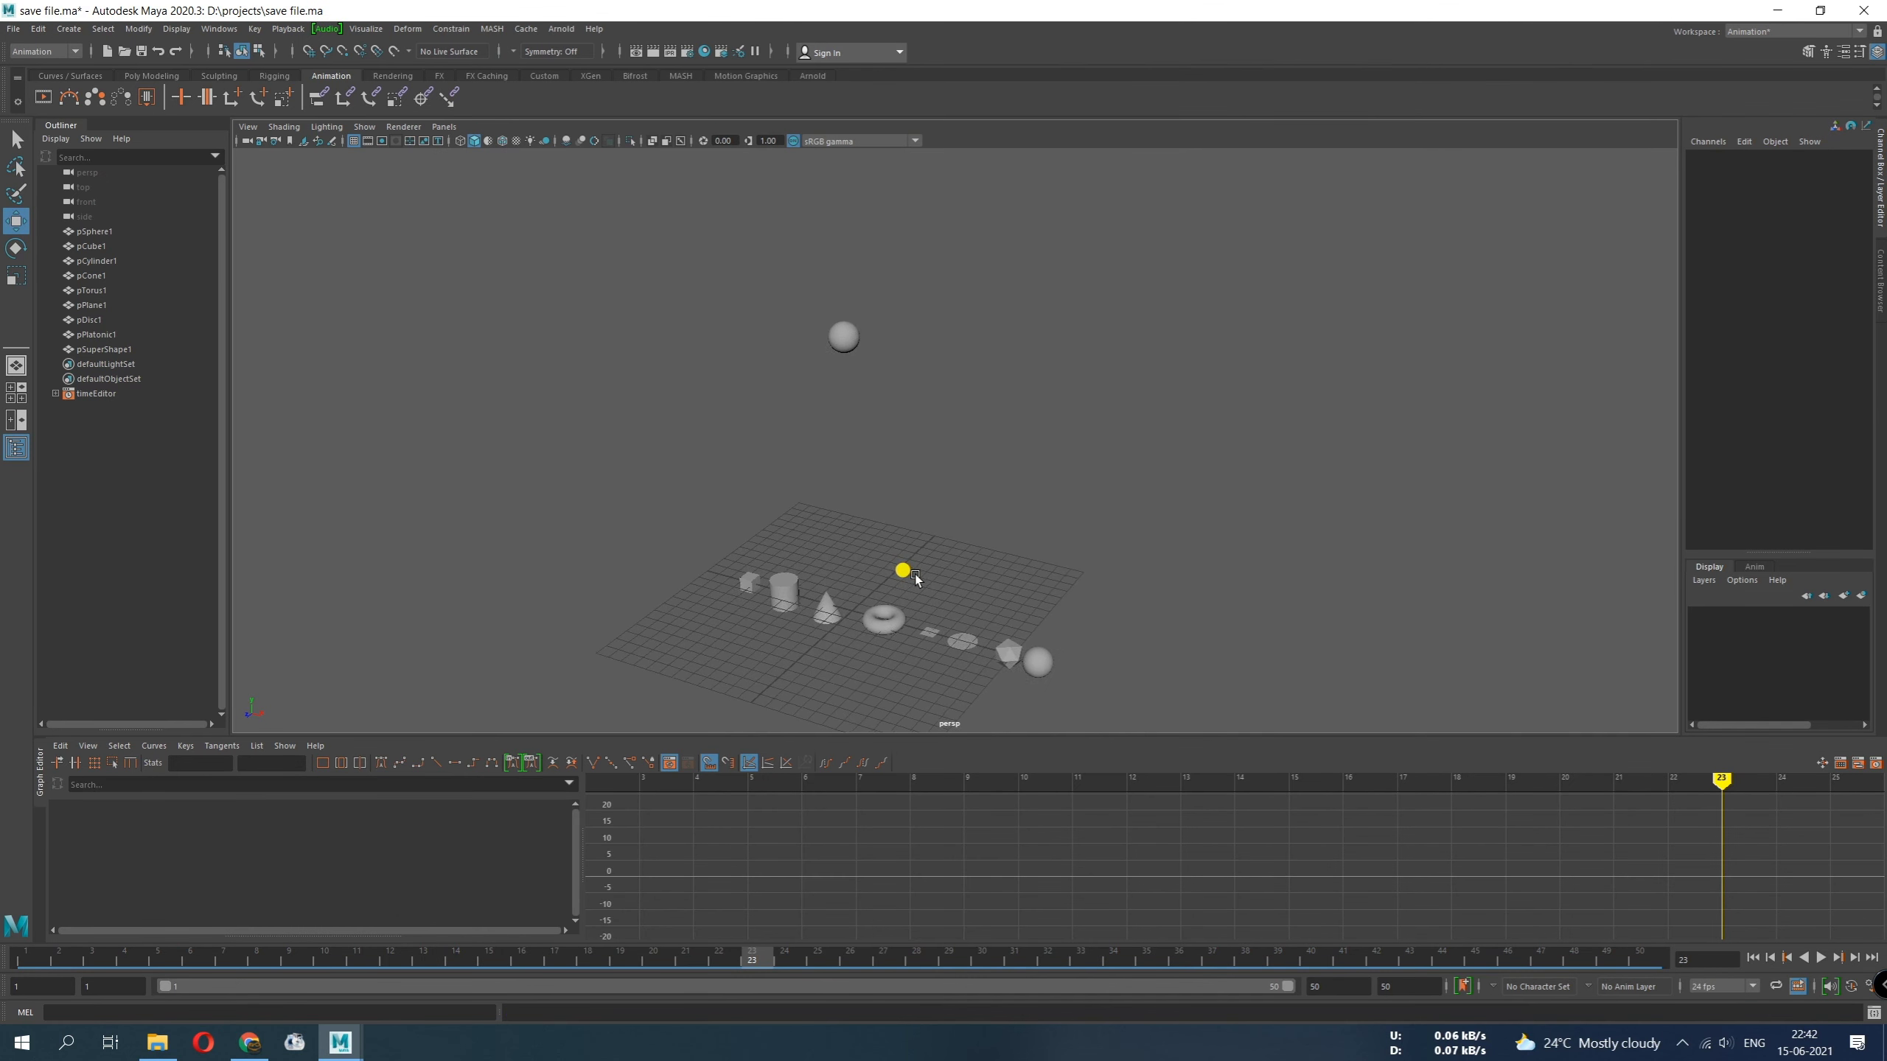
left_click(33, 767)
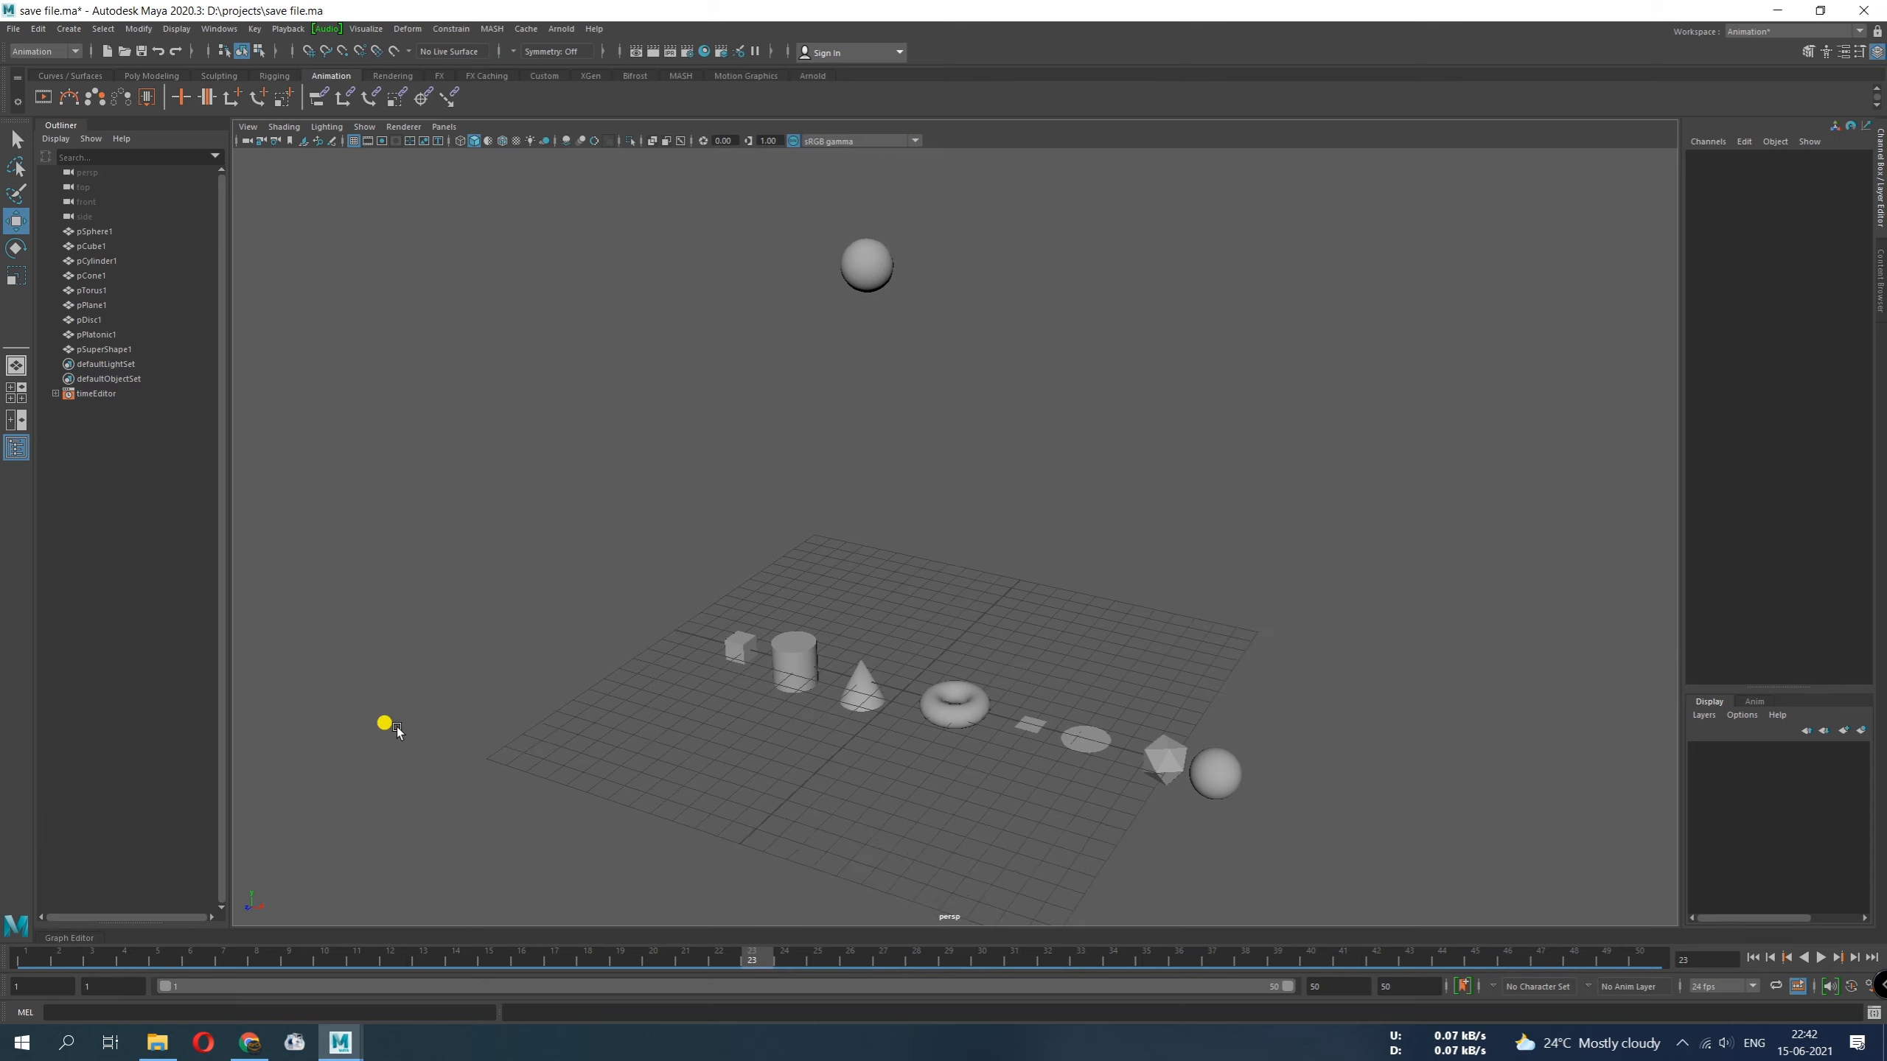